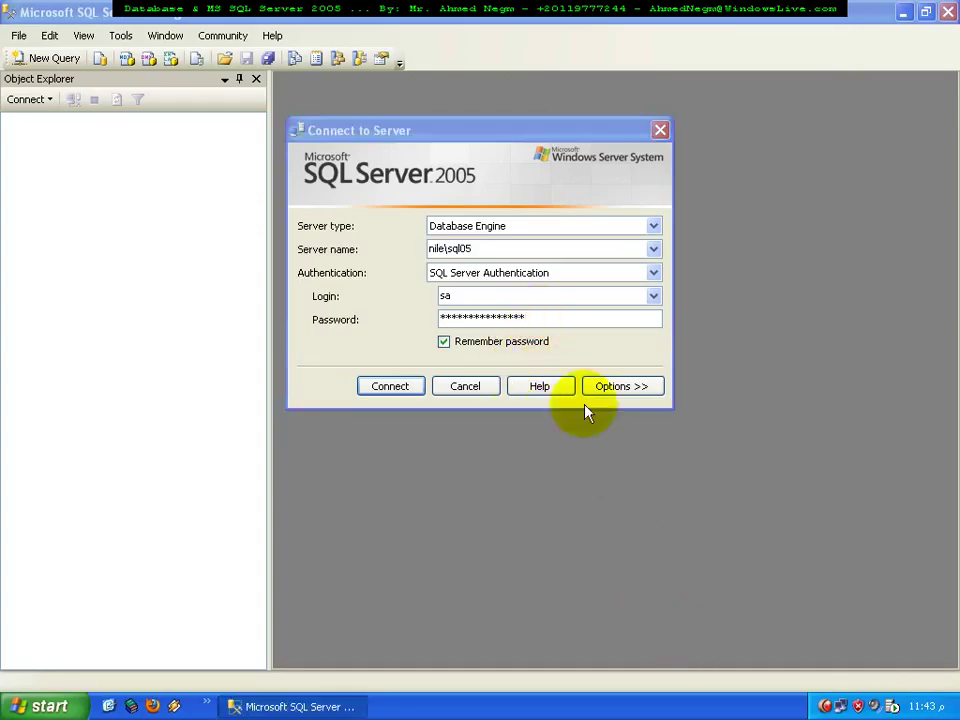
# - Connect to the nile\sql05 Database Engine server using SQL Server Authentication
pyautogui.click(527, 347)
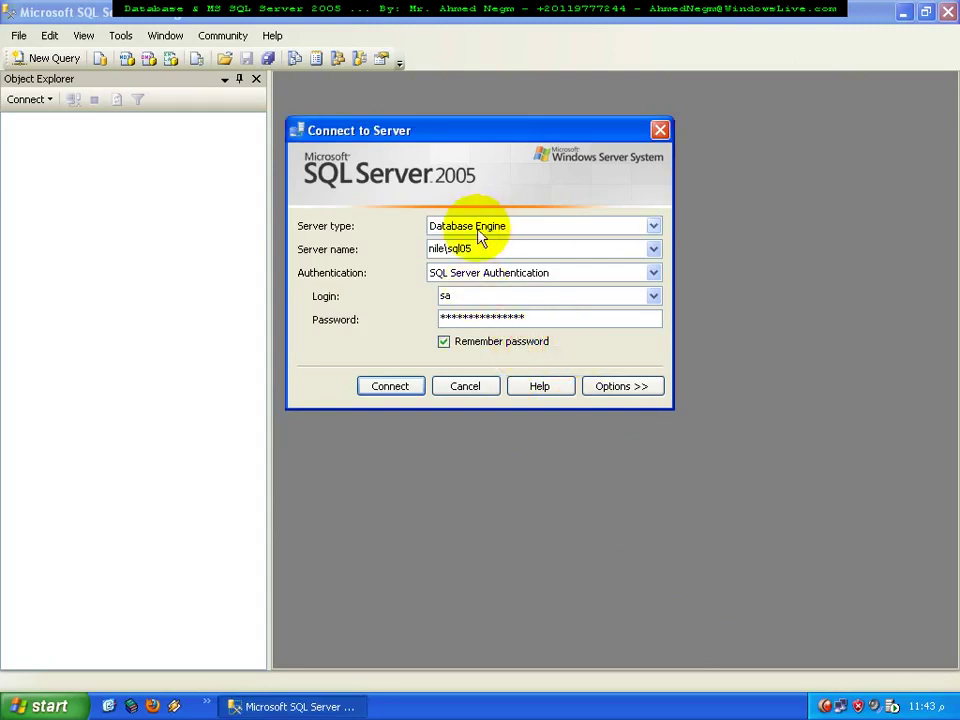
pyautogui.doubleClick(443, 250)
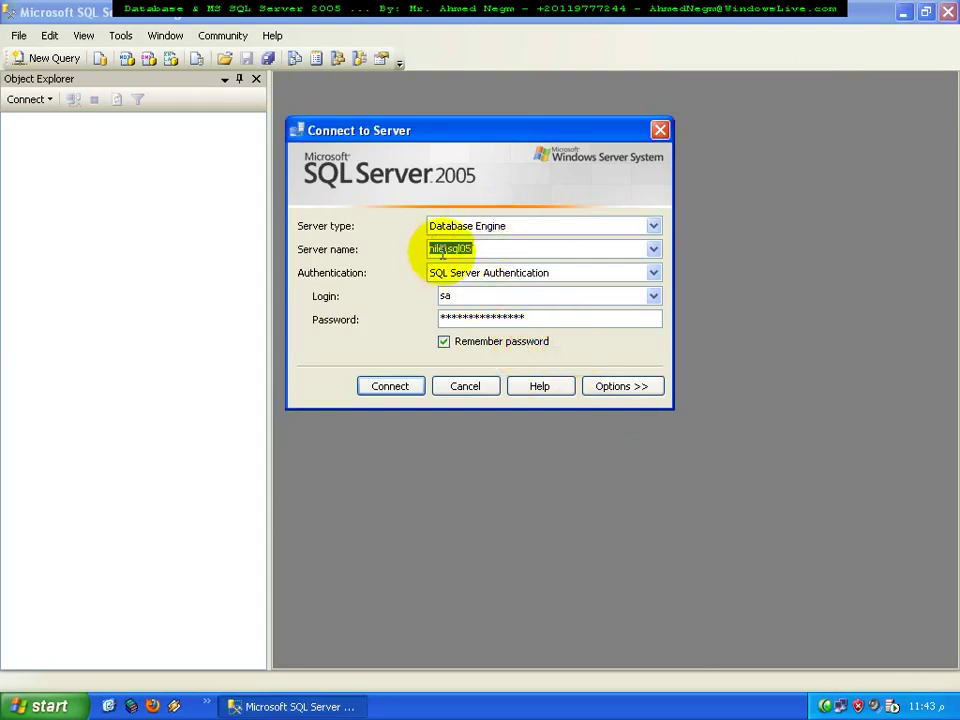
pyautogui.click(448, 251)
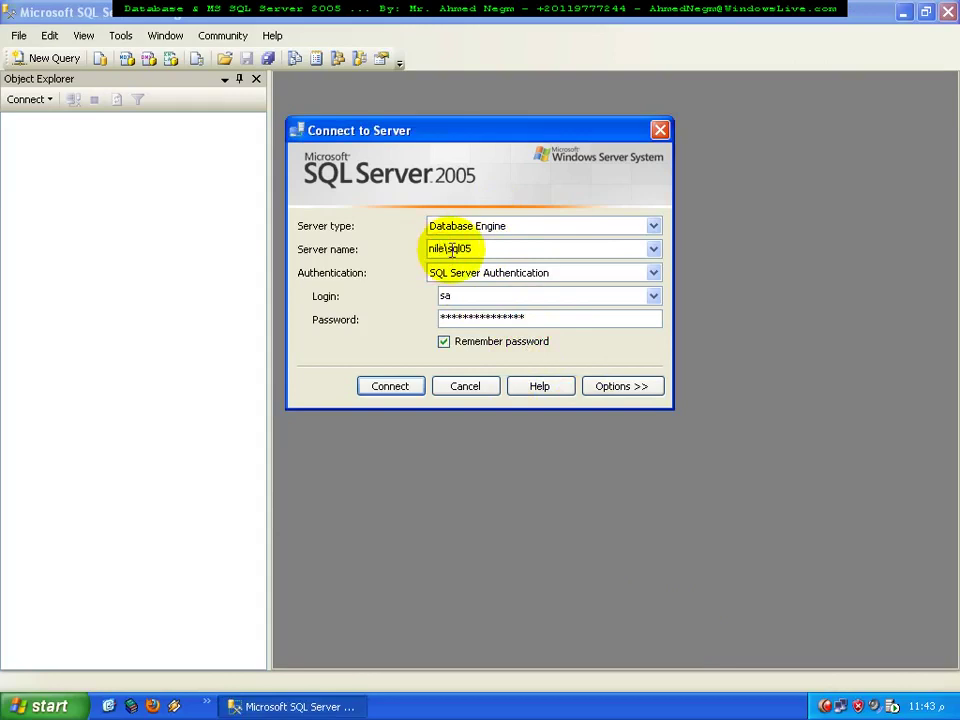
pyautogui.moveTo(451, 250); pyautogui.dragTo(478, 250)
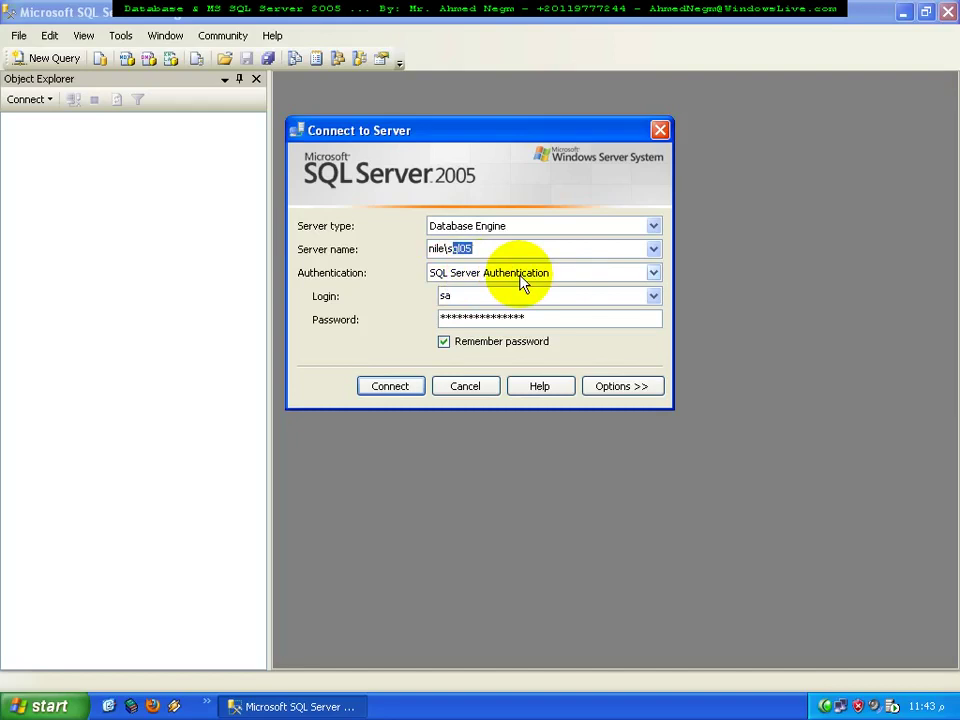
pyautogui.doubleClick(463, 296)
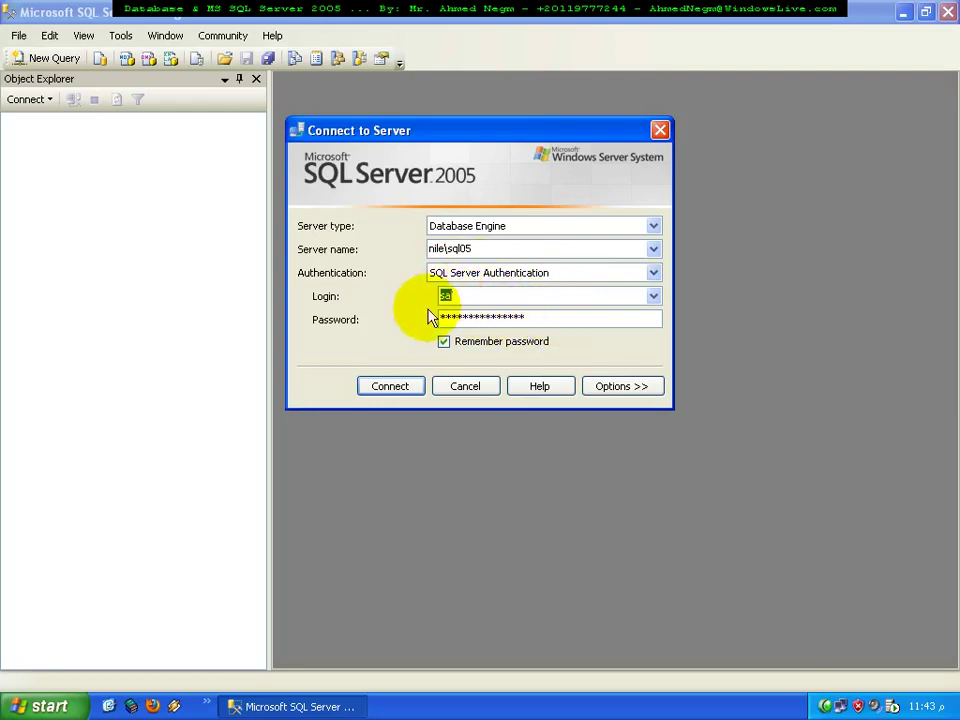
pyautogui.click(380, 390)
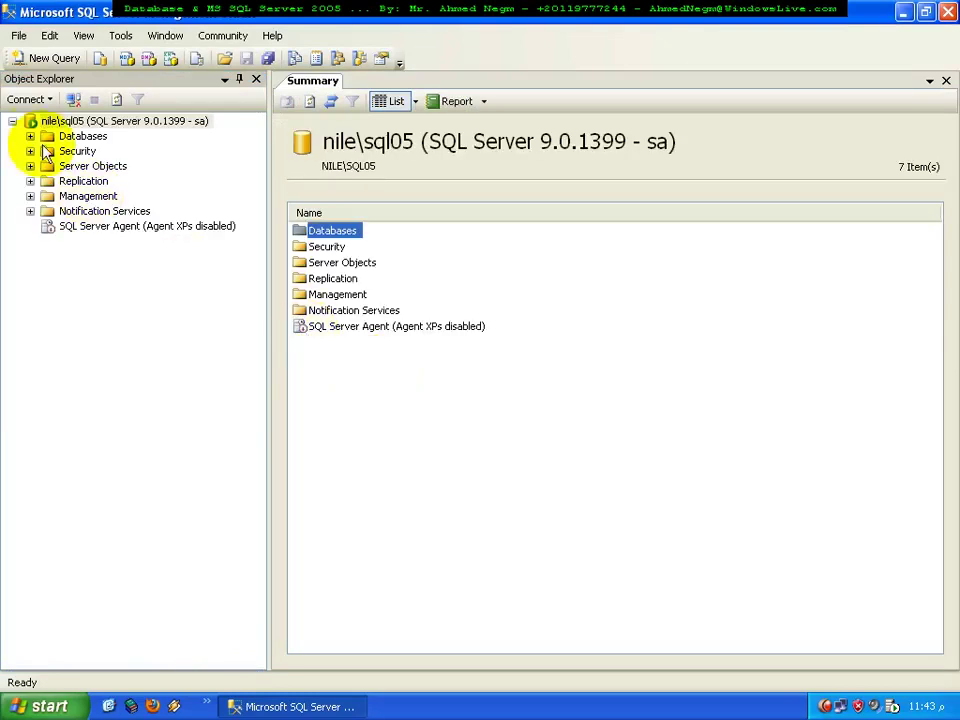
# - Expand Databases > School > Tables and open dbo.Students_Details in the table designer
pyautogui.click(30, 137)
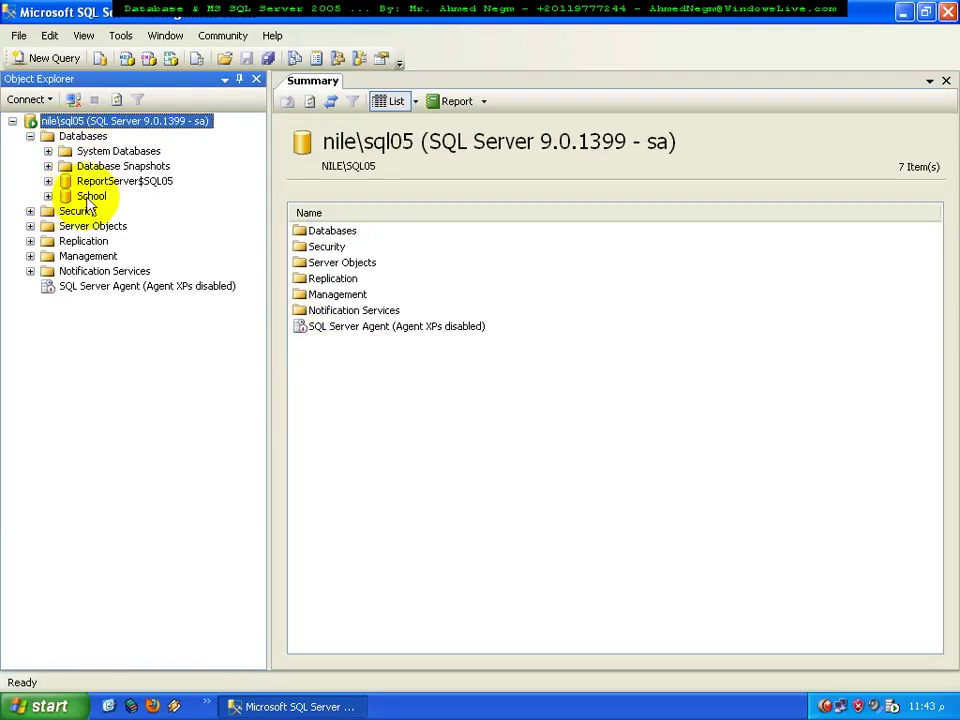
pyautogui.click(48, 196)
pyautogui.click(65, 226)
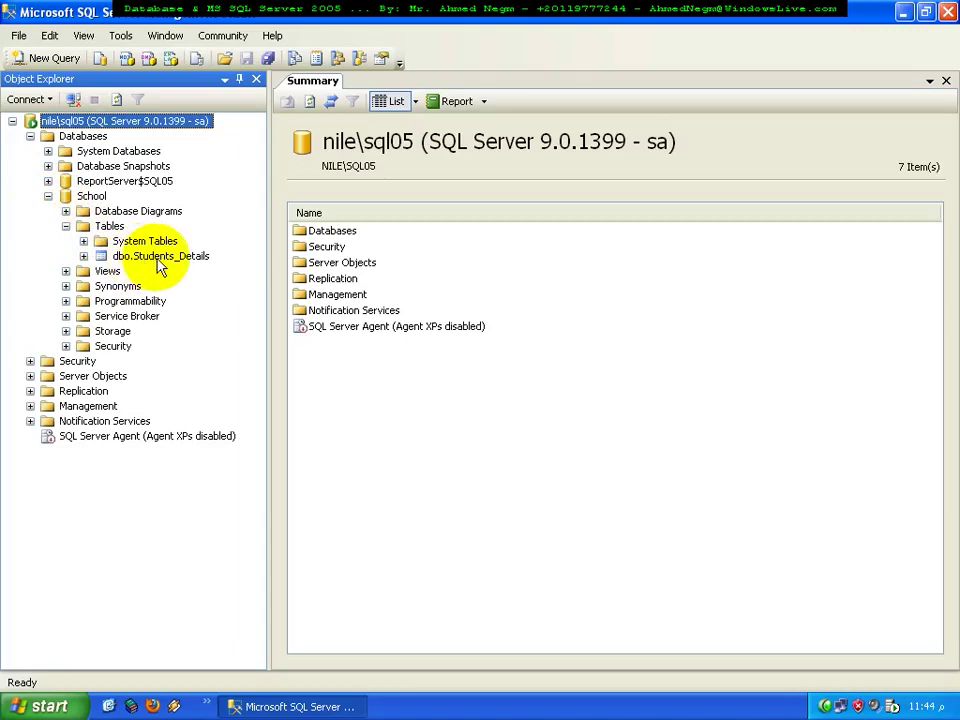
pyautogui.click(157, 260)
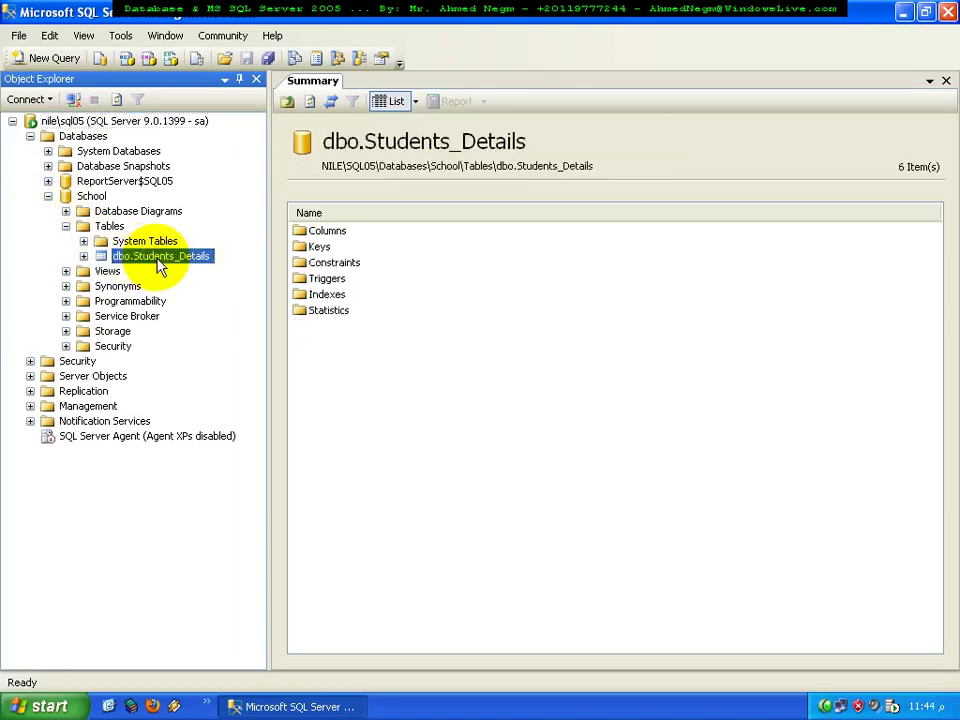
pyautogui.rightClick(157, 261)
pyautogui.click(209, 286)
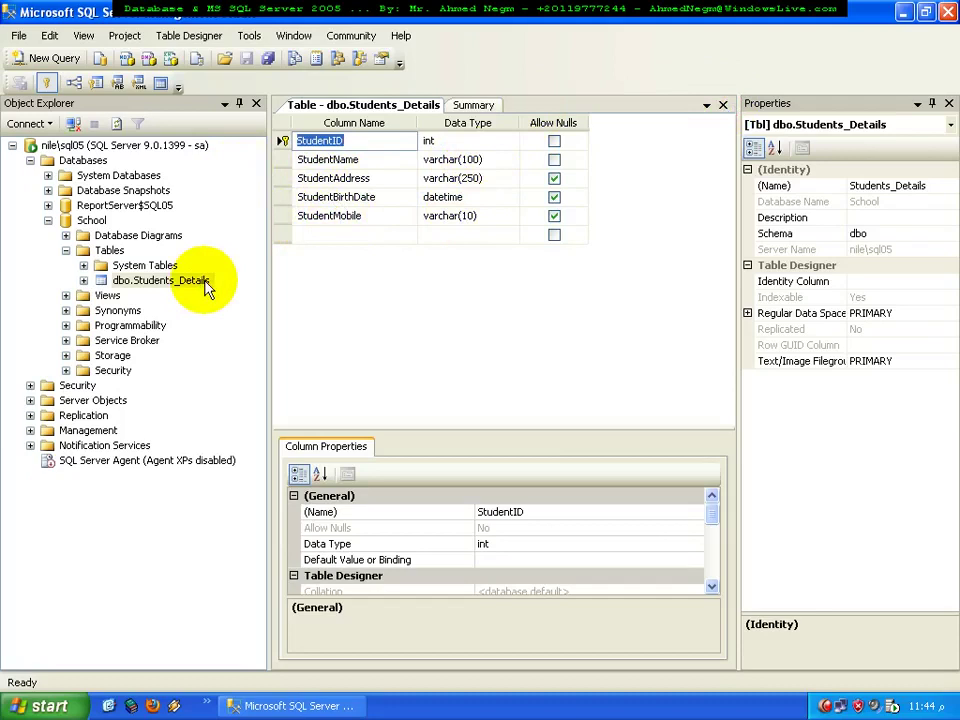
# - Close the designer and show dbo.Students_Details' 14 data rows with the Properties panel auto-hidden
pyautogui.hotkey('ctrl', 'F4')
pyautogui.click(146, 258)
pyautogui.rightClick(145, 257)
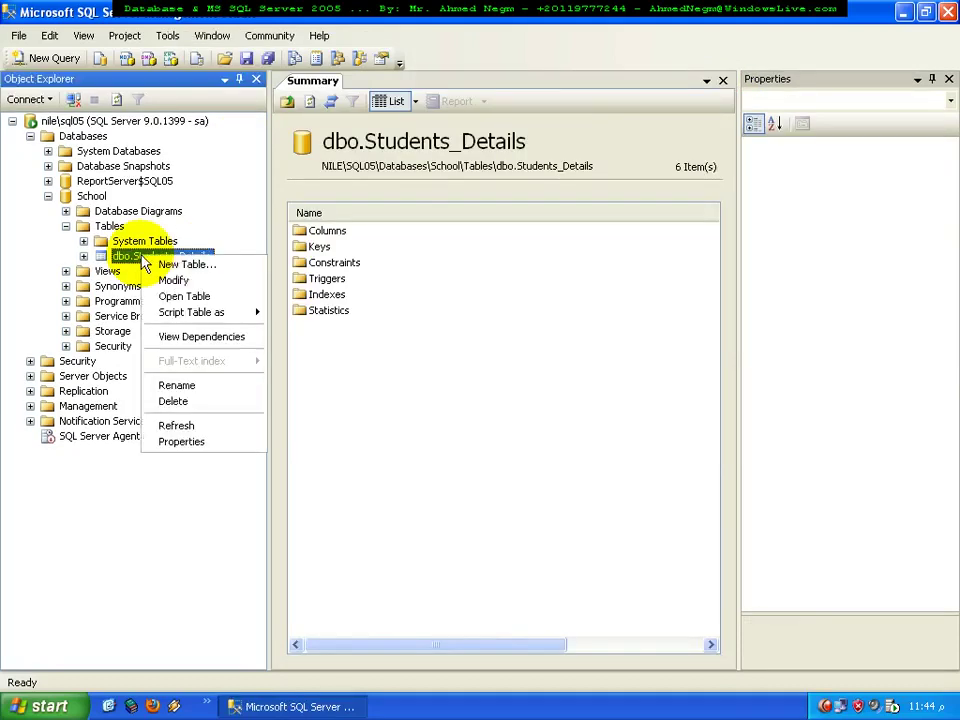
pyautogui.click(183, 298)
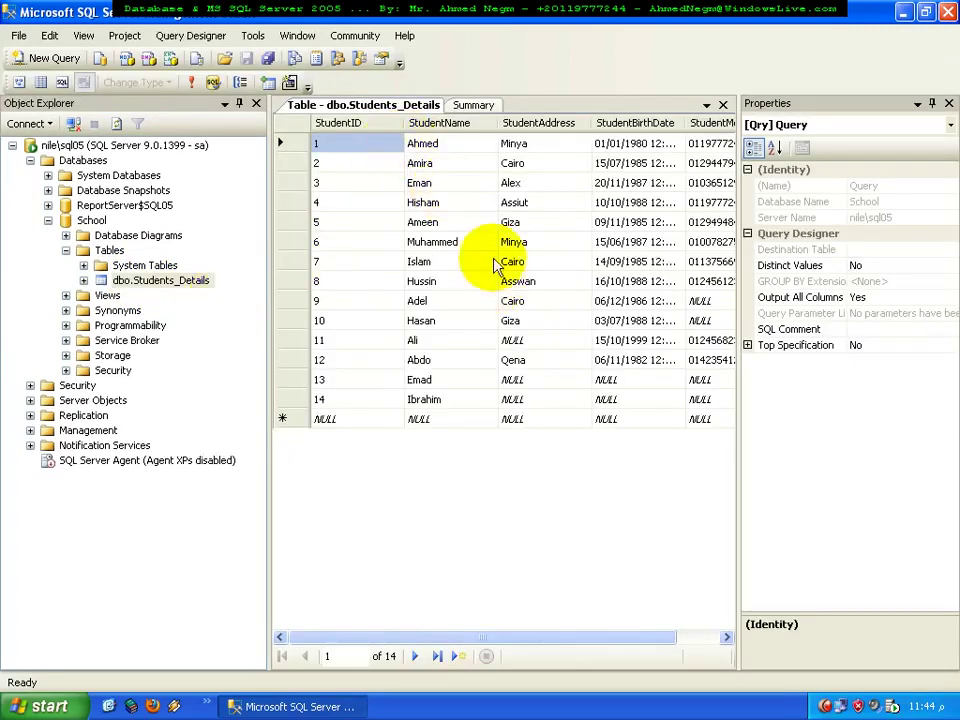
pyautogui.click(932, 103)
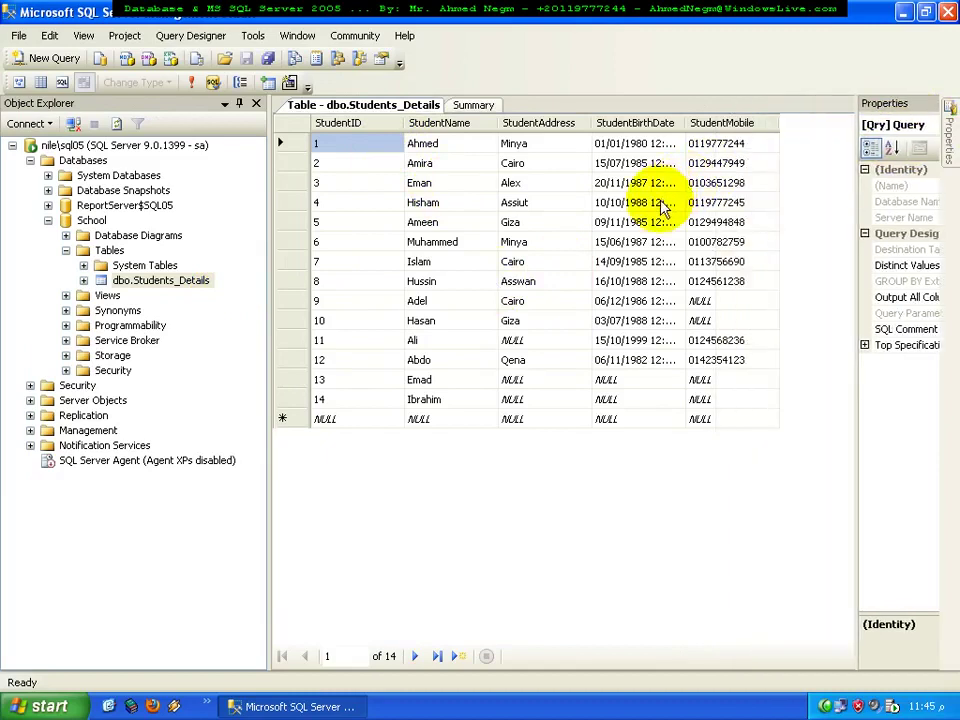
pyautogui.click(336, 141)
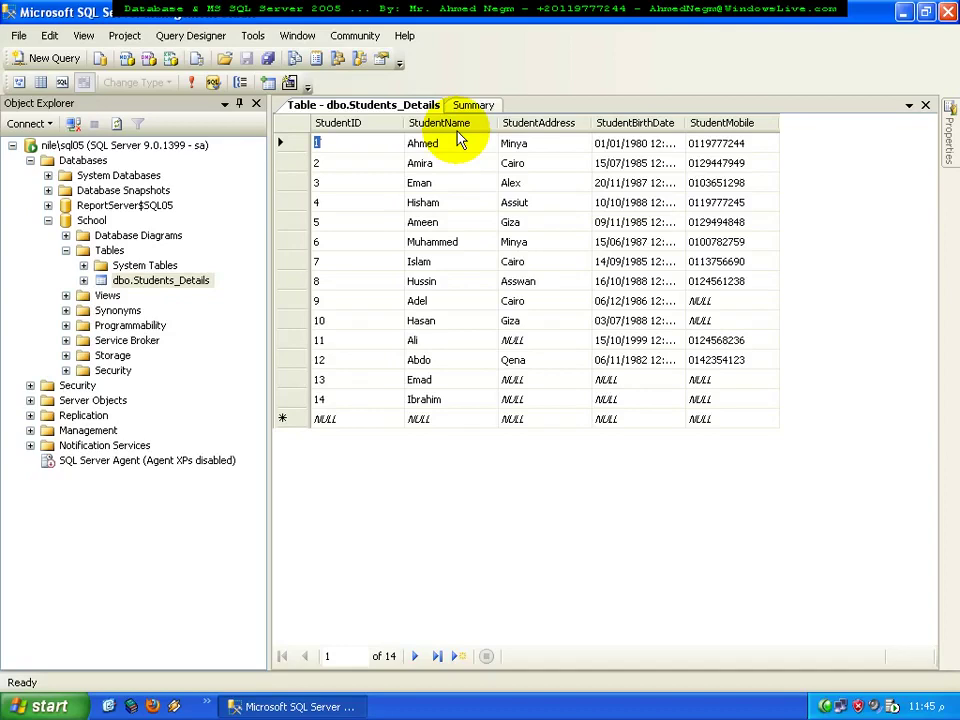
pyautogui.click(182, 287)
pyautogui.rightClick(182, 286)
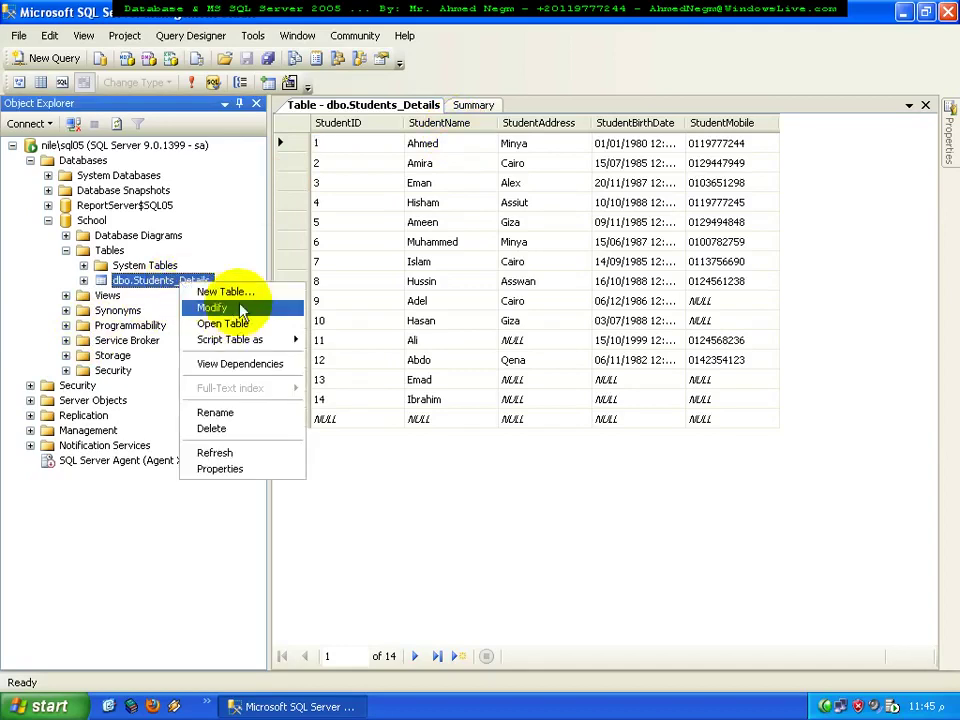
# - Create a new School table with columns SubjectID, SubjectName and Notes
pyautogui.click(241, 308)
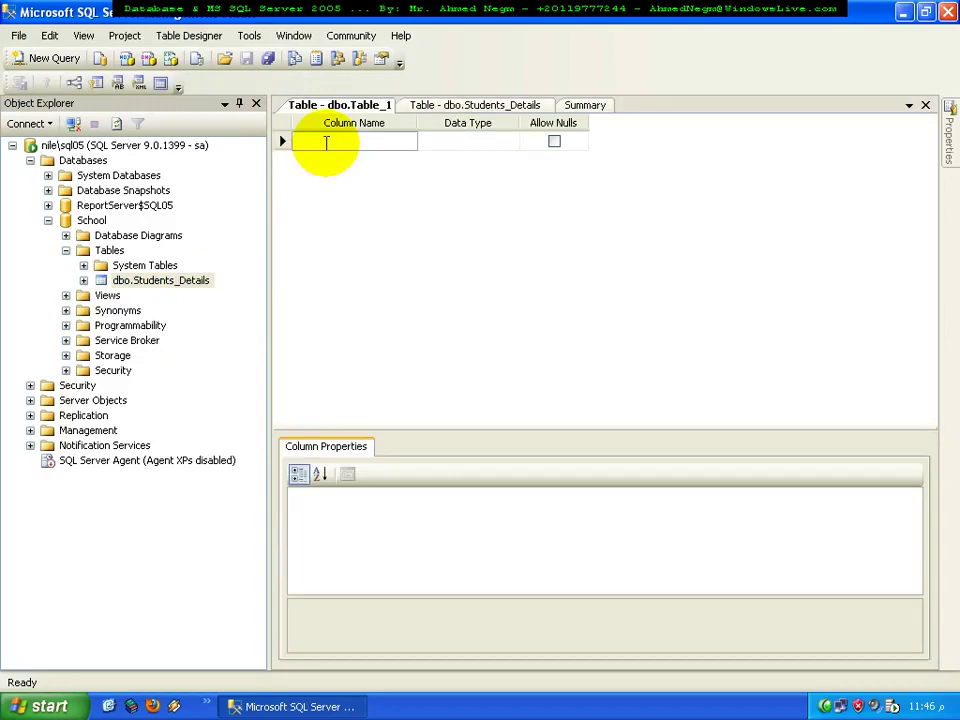
pyautogui.write('ubjectID')
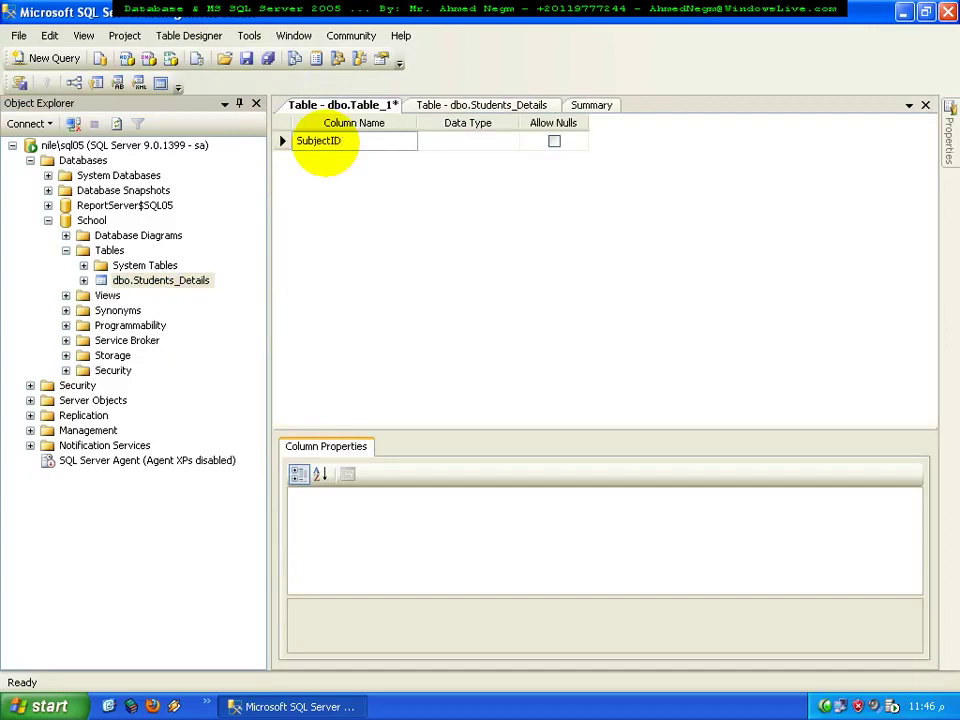
pyautogui.click(322, 156)
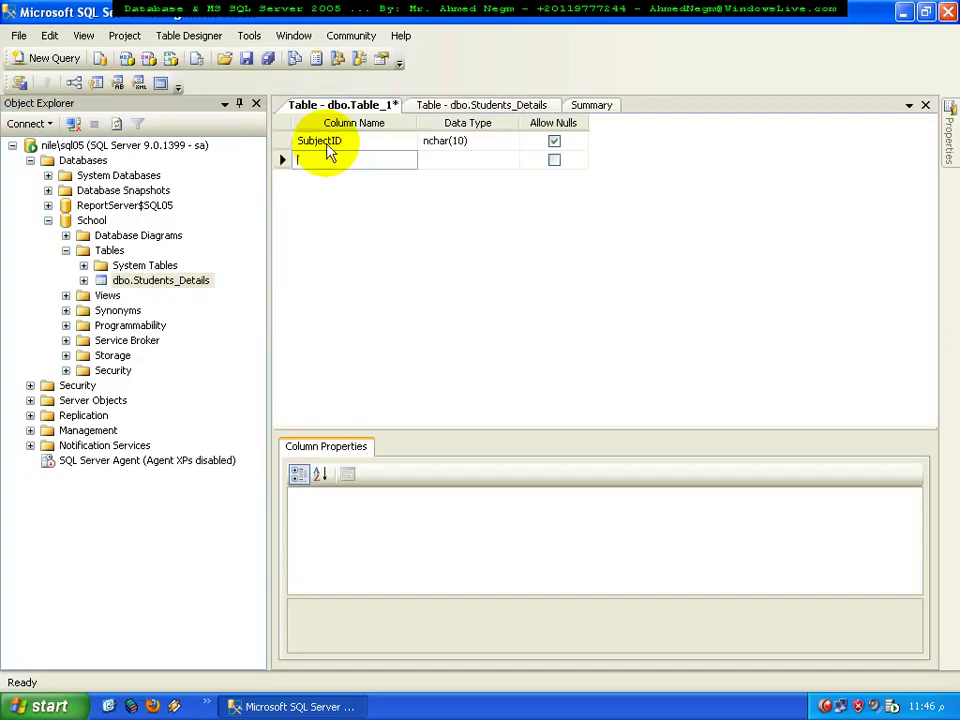
pyautogui.write('SubjectName')
pyautogui.press('Tab')
pyautogui.press('Tab')
pyautogui.press('Tab')
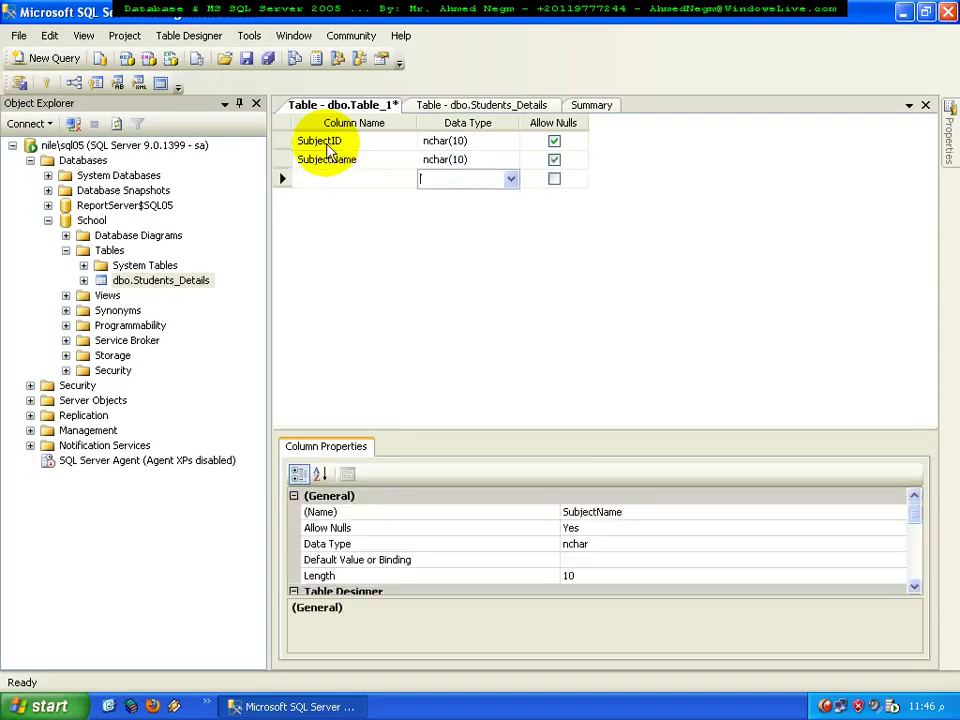
pyautogui.write('No')
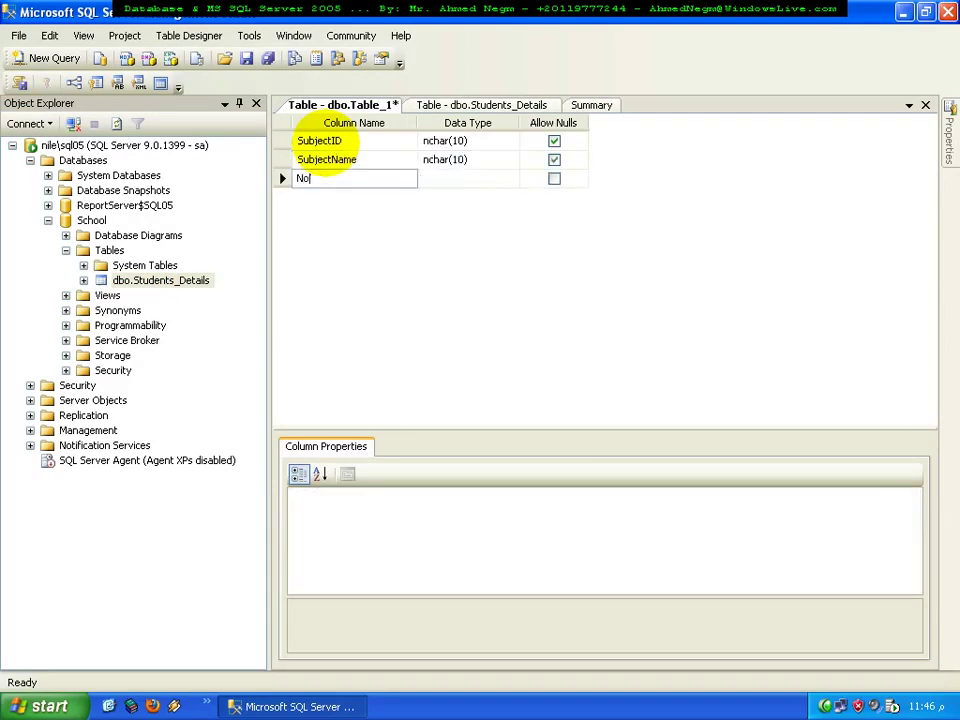
pyautogui.write('tes')
pyautogui.click(326, 152)
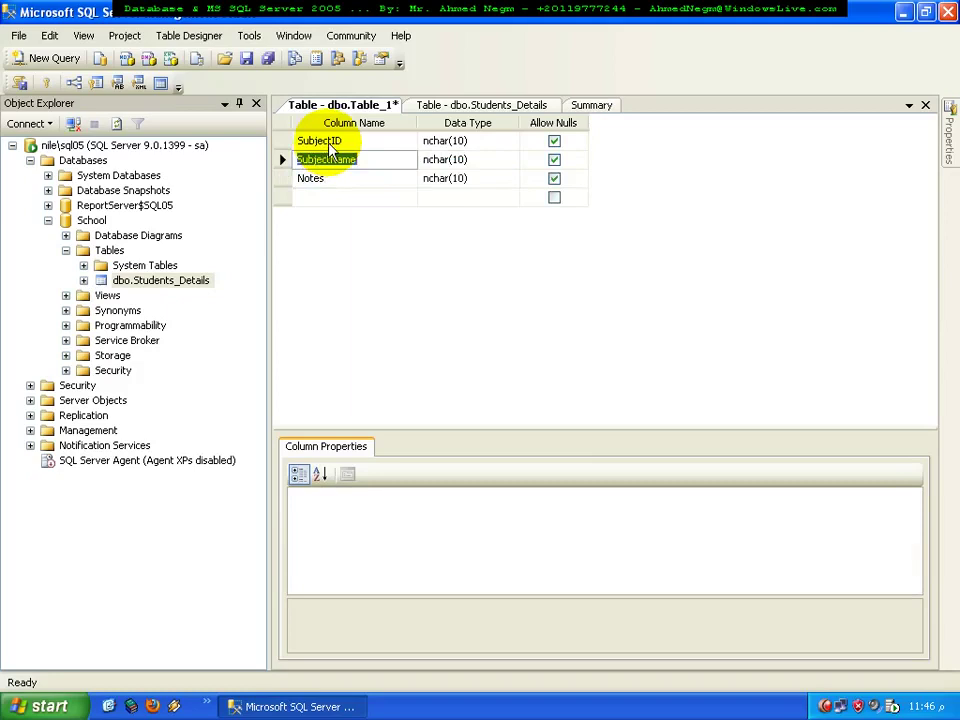
# - Set the SubjectID column's data type to int
pyautogui.click(512, 143)
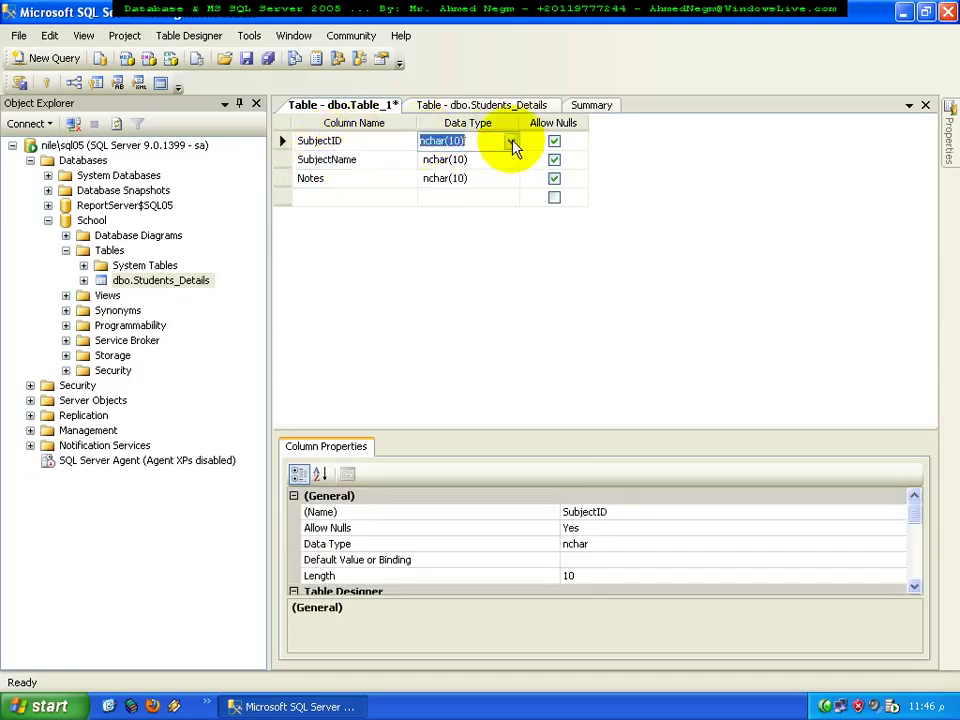
pyautogui.click(511, 144)
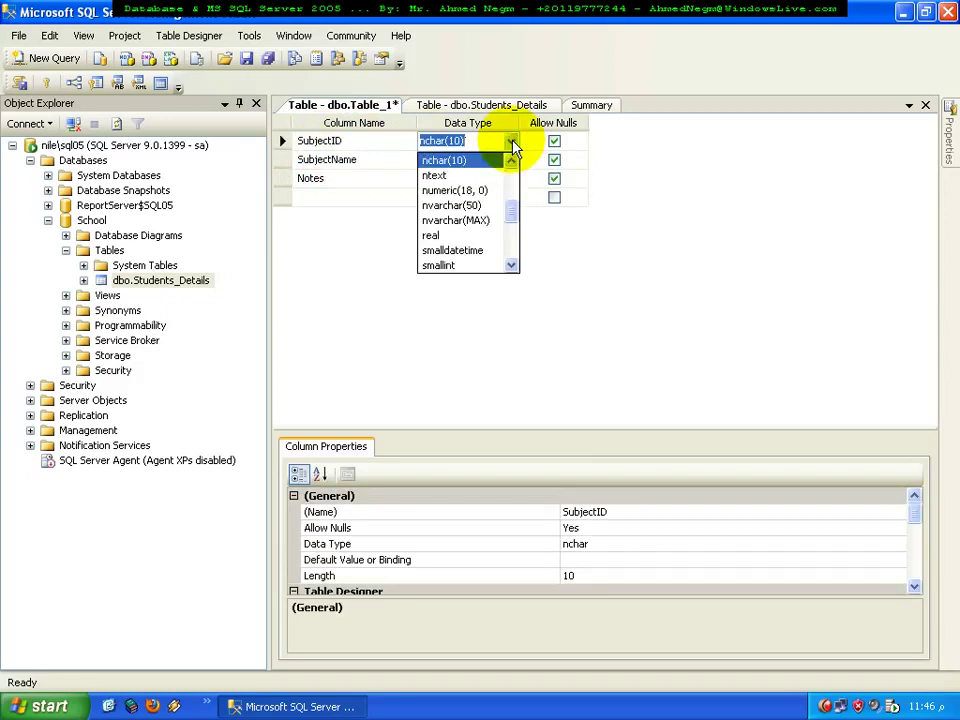
pyautogui.moveTo(512, 214)
pyautogui.mouseDown()
pyautogui.moveTo(514, 150)
pyautogui.moveTo(511, 205)
pyautogui.mouseUp()
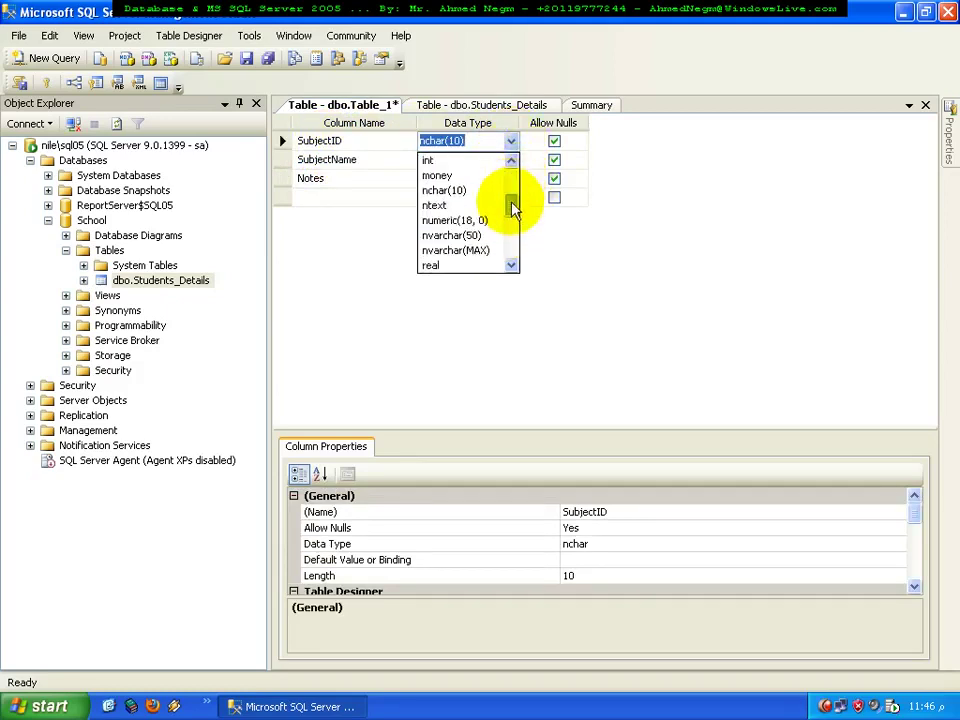
pyautogui.click(468, 163)
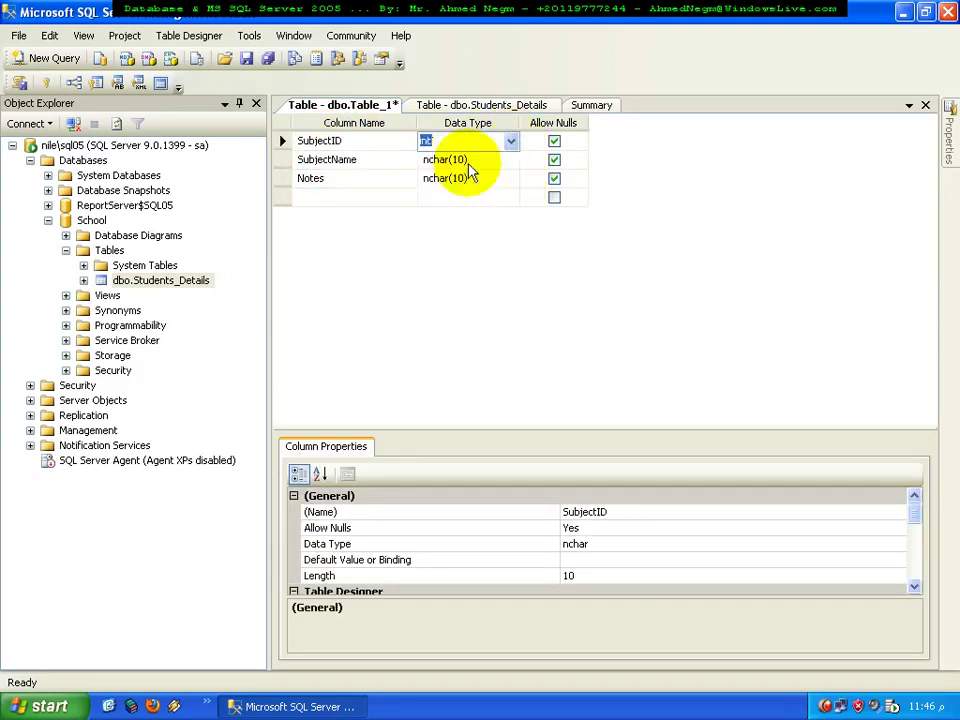
# - Set the SubjectName column's data type to varchar(50)
pyautogui.click(364, 162)
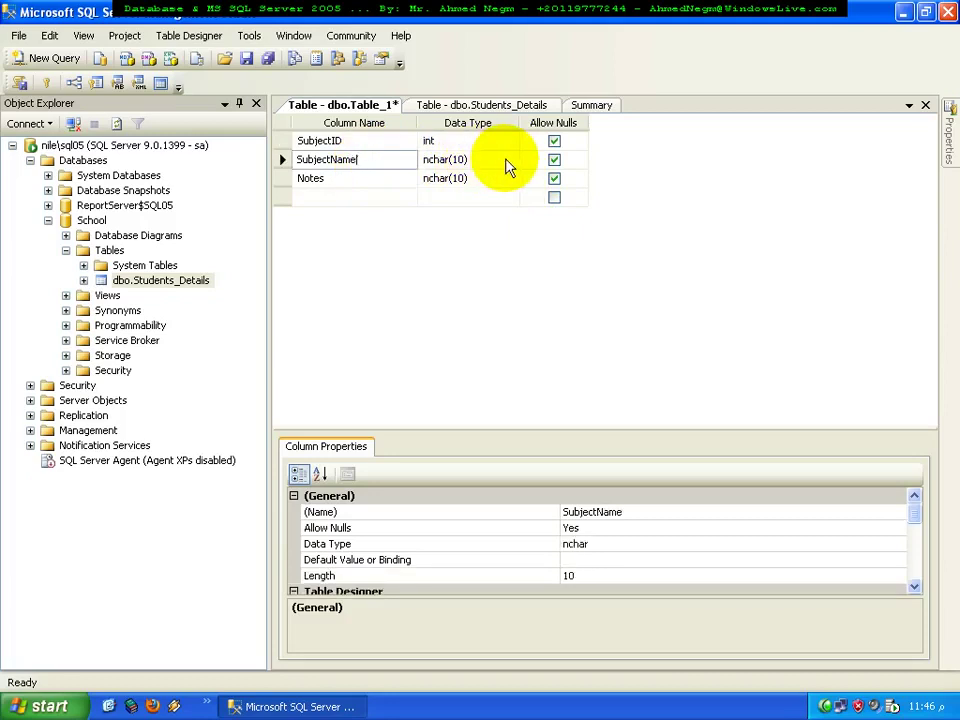
pyautogui.click(506, 160)
pyautogui.click(511, 160)
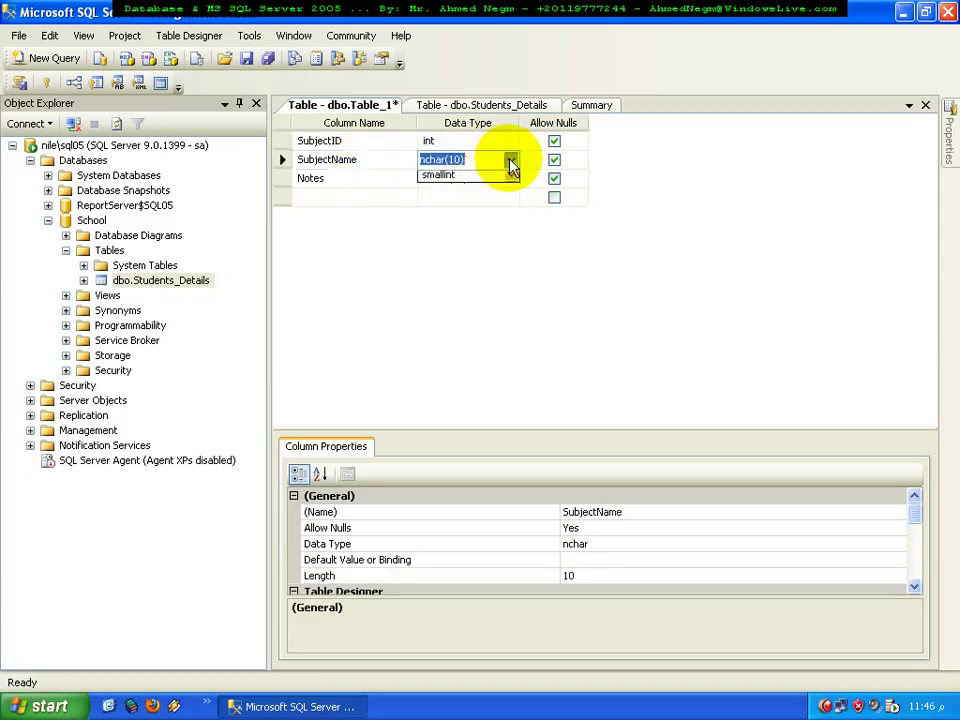
pyautogui.scroll(-1, 512, 250)
pyautogui.scroll(-3, 513, 273)
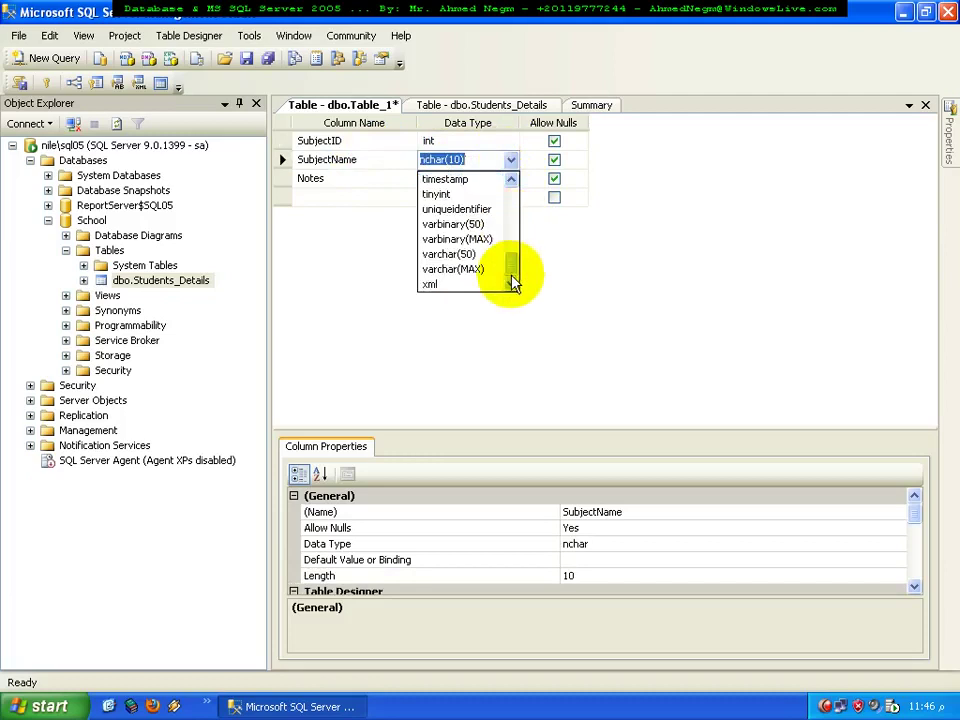
pyautogui.click(470, 252)
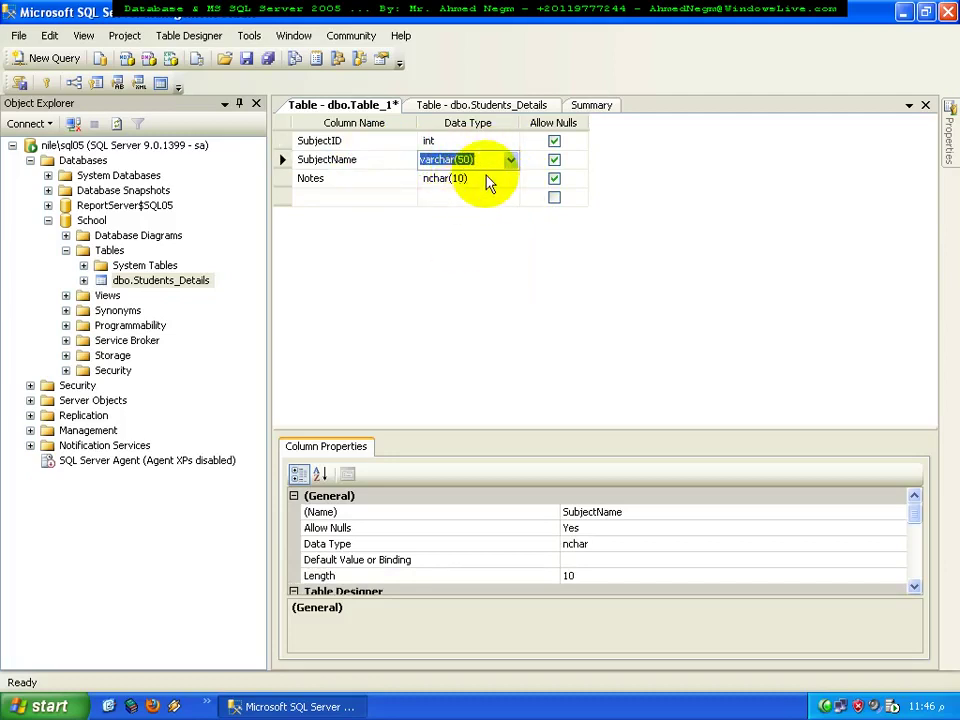
# - Try varchar lengths for Notes, then settle on the text data type
pyautogui.click(497, 180)
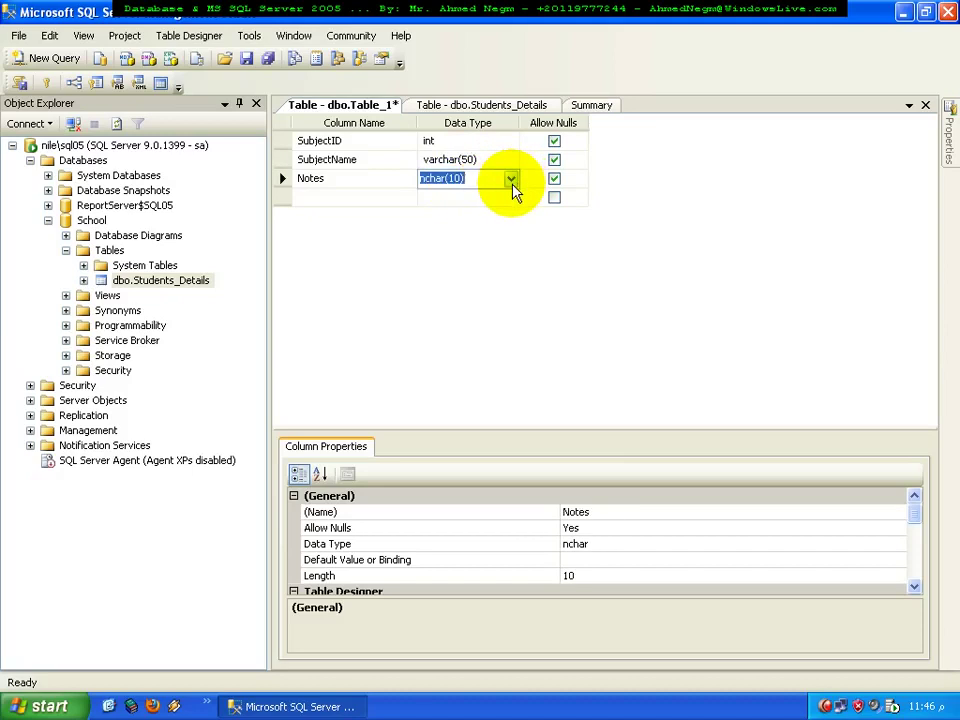
pyautogui.click(511, 182)
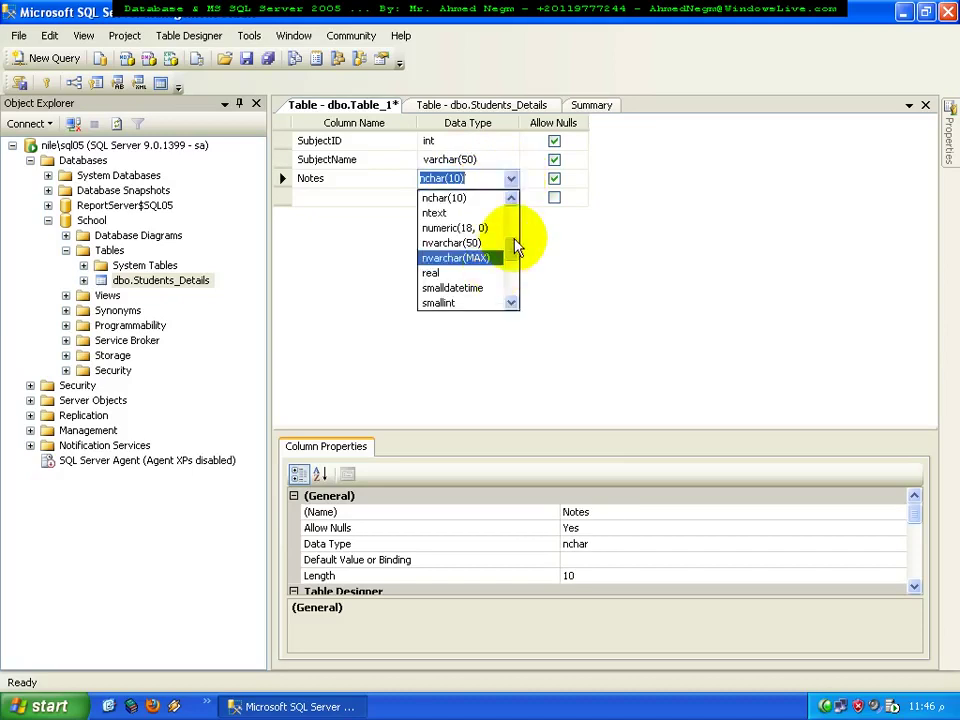
pyautogui.moveTo(517, 246); pyautogui.dragTo(514, 296)
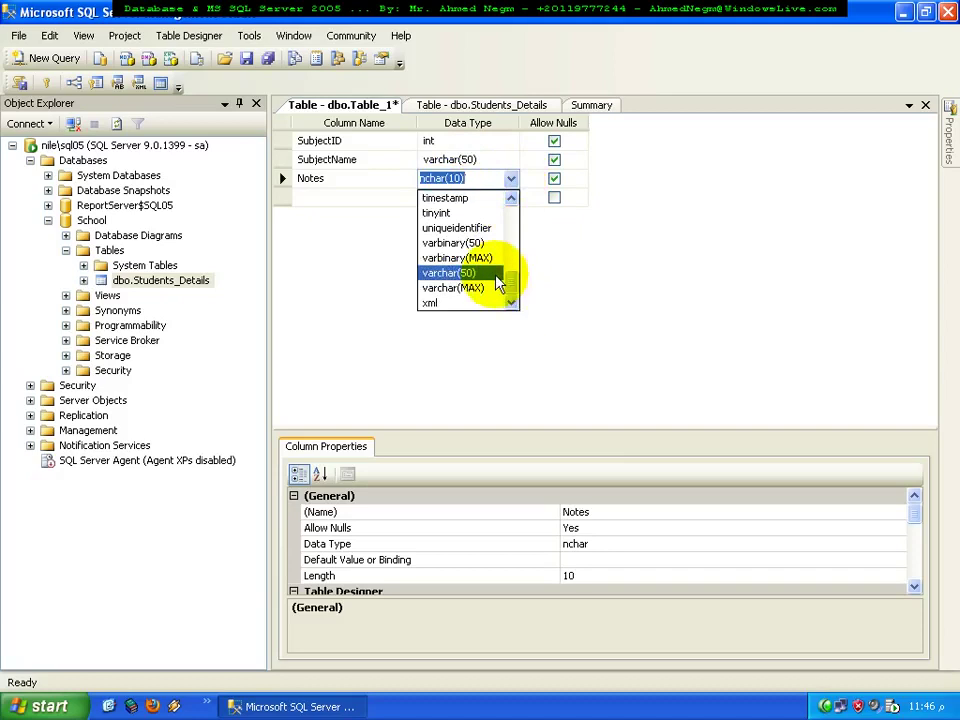
pyautogui.click(497, 277)
pyautogui.click(465, 178)
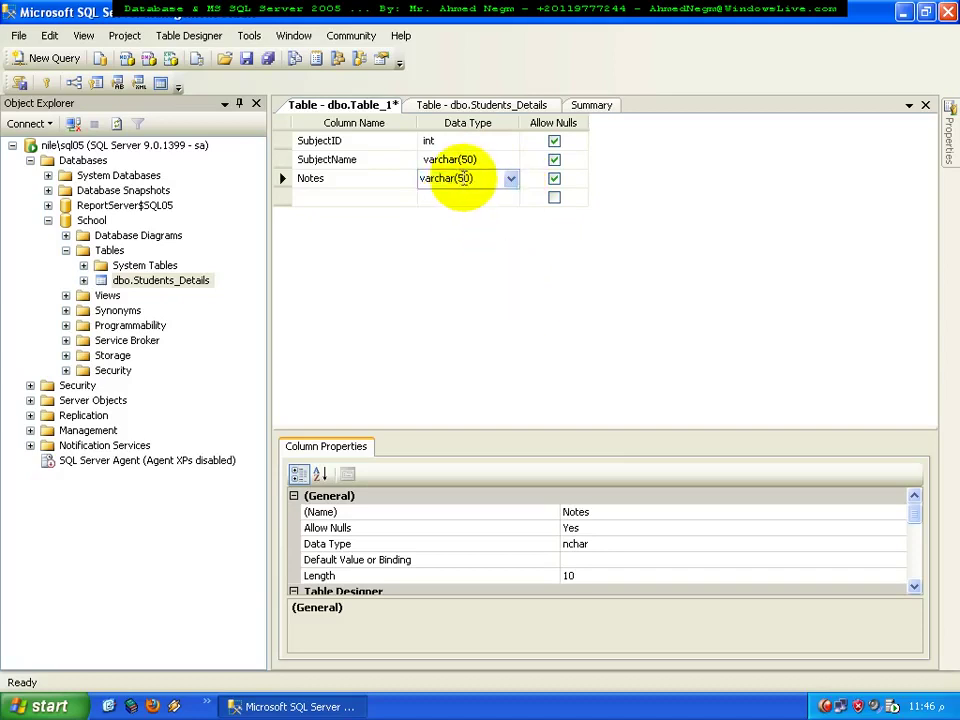
pyautogui.hotkey('shift', 'End')
pyautogui.write('1')
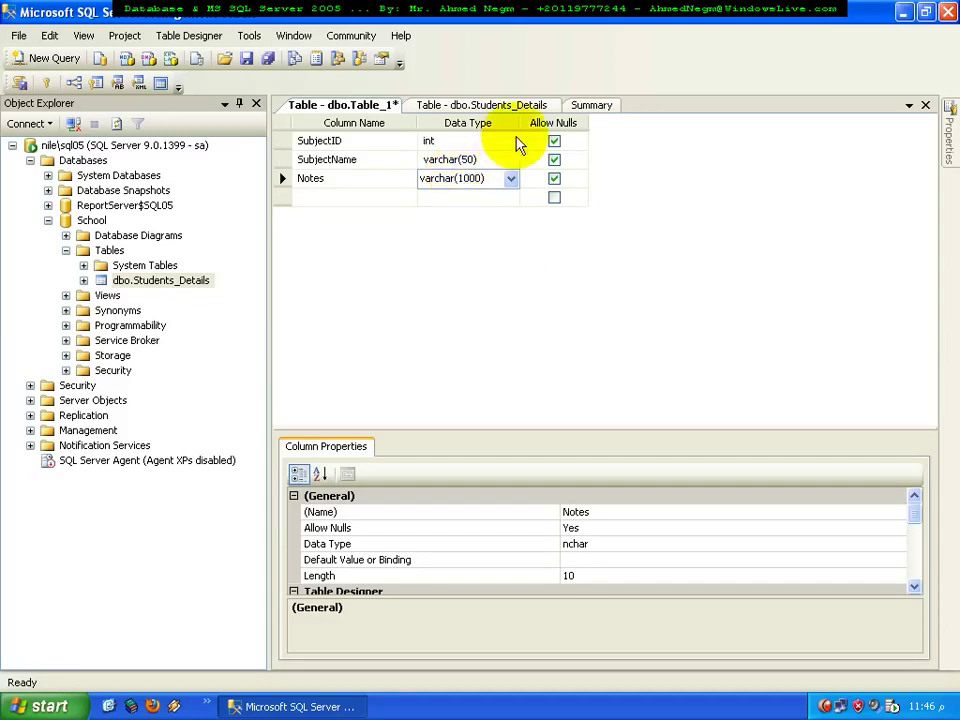
pyautogui.click(512, 178)
pyautogui.click(511, 302)
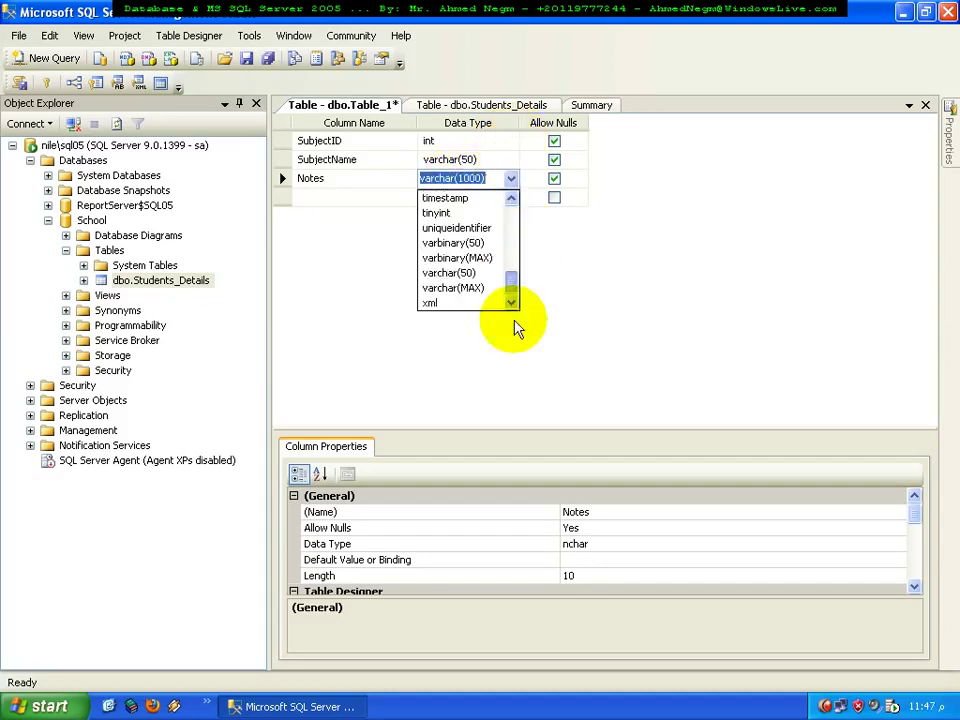
pyautogui.scroll(3, 517, 265)
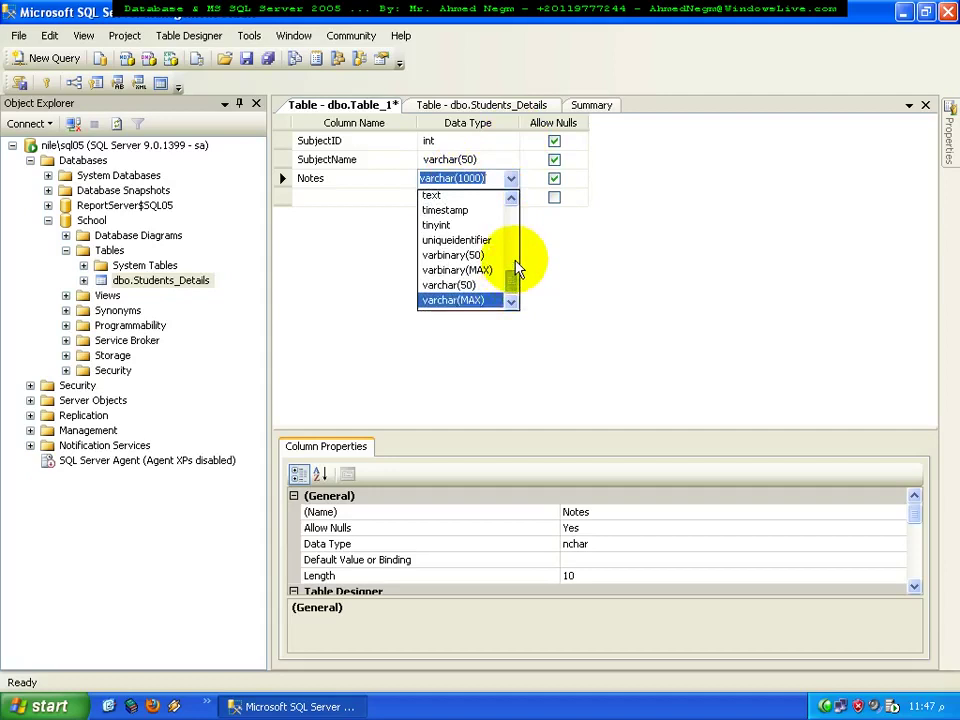
pyautogui.click(466, 304)
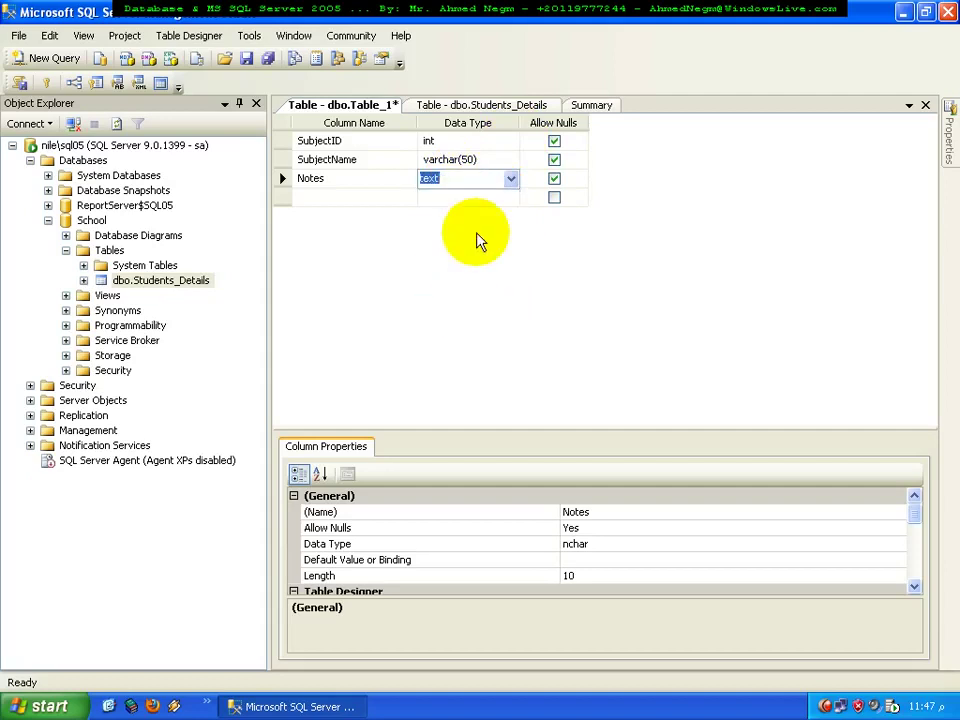
pyautogui.click(350, 162)
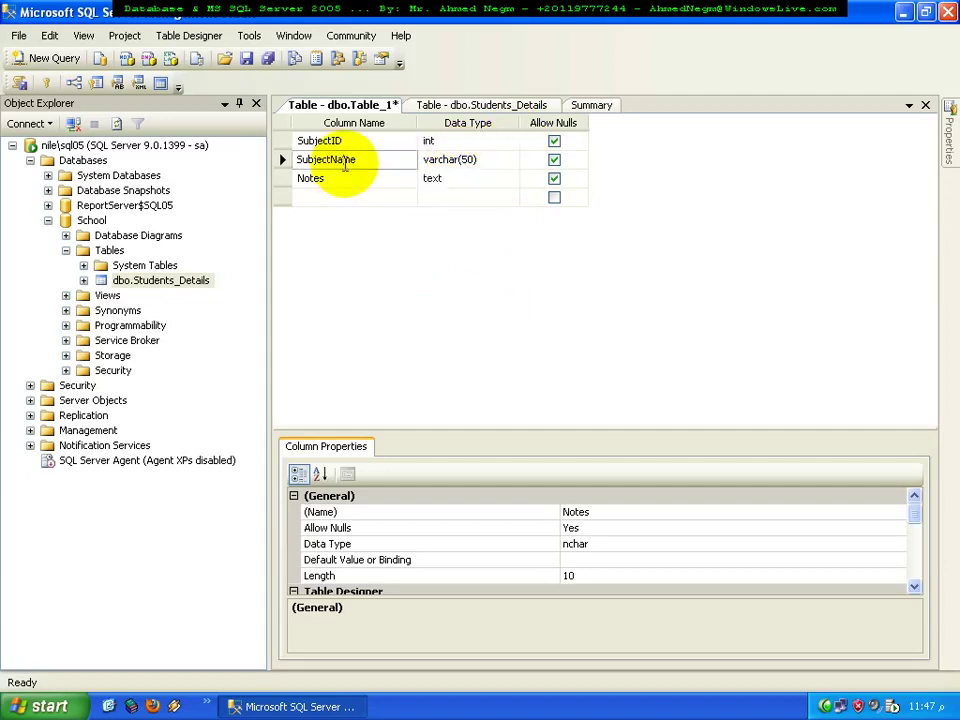
pyautogui.click(282, 141)
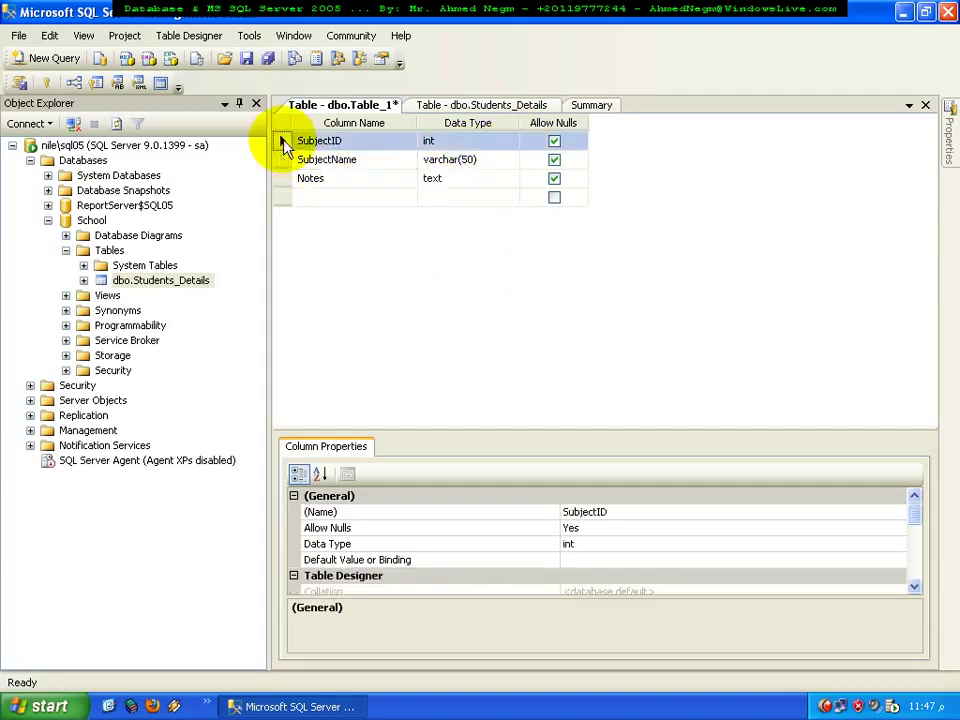
# - Make SubjectID the primary key and set SubjectName to disallow nulls
pyautogui.rightClick(284, 143)
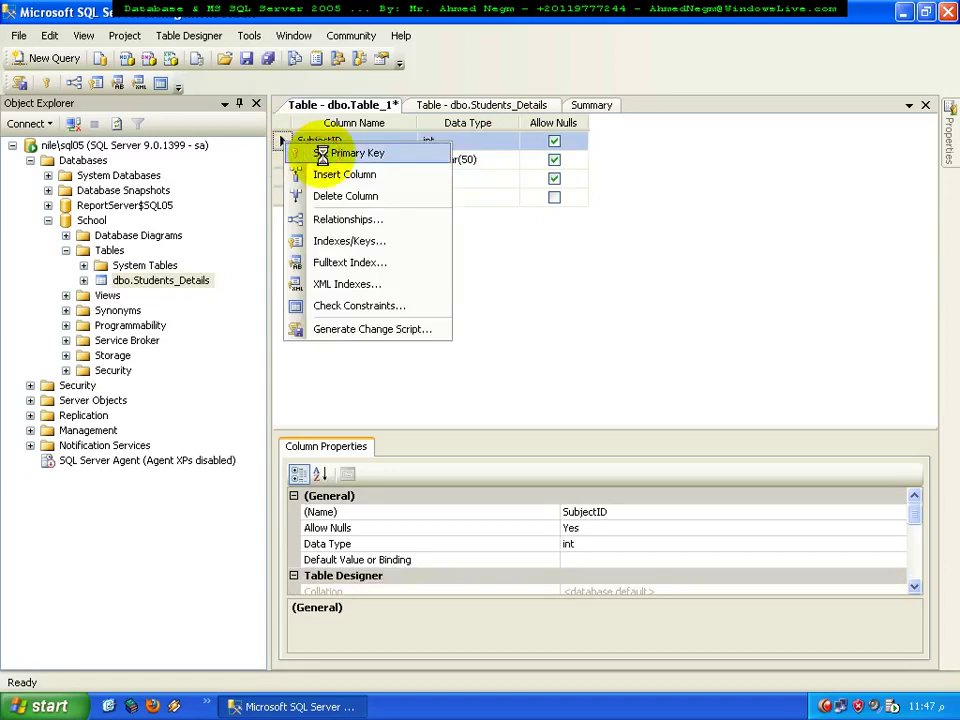
pyautogui.click(321, 152)
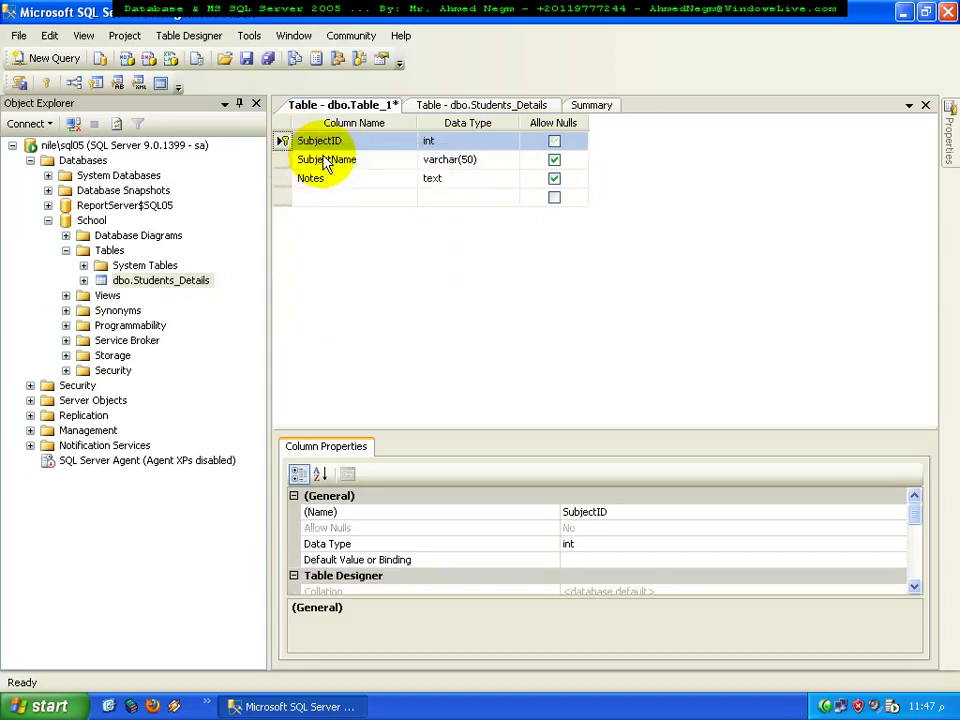
pyautogui.click(555, 163)
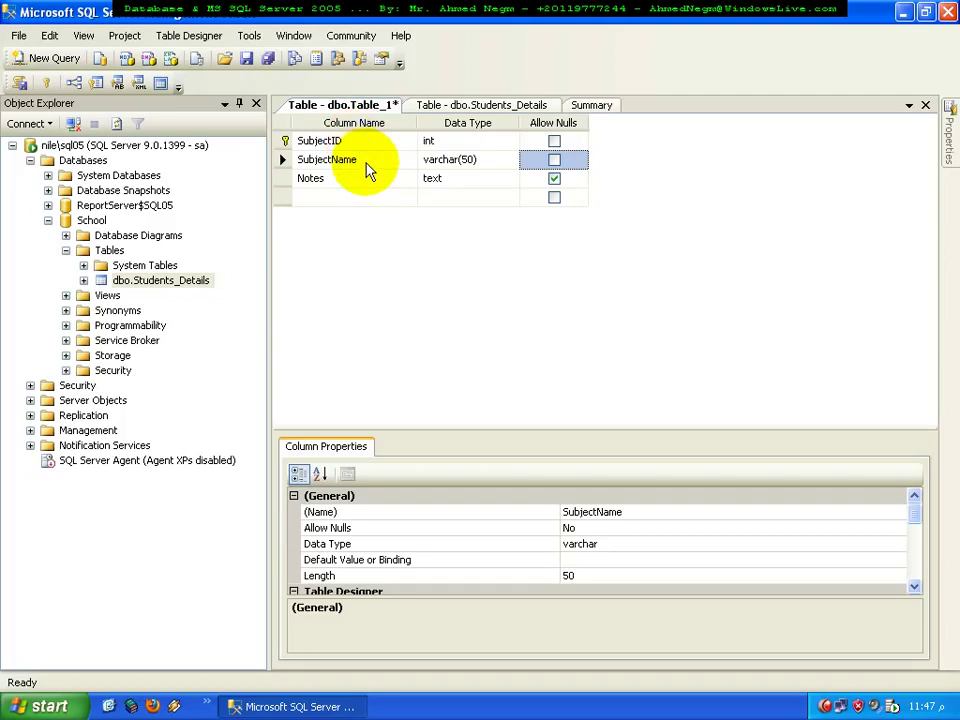
# - Save the new table as Subjects and close its designer
pyautogui.click(246, 59)
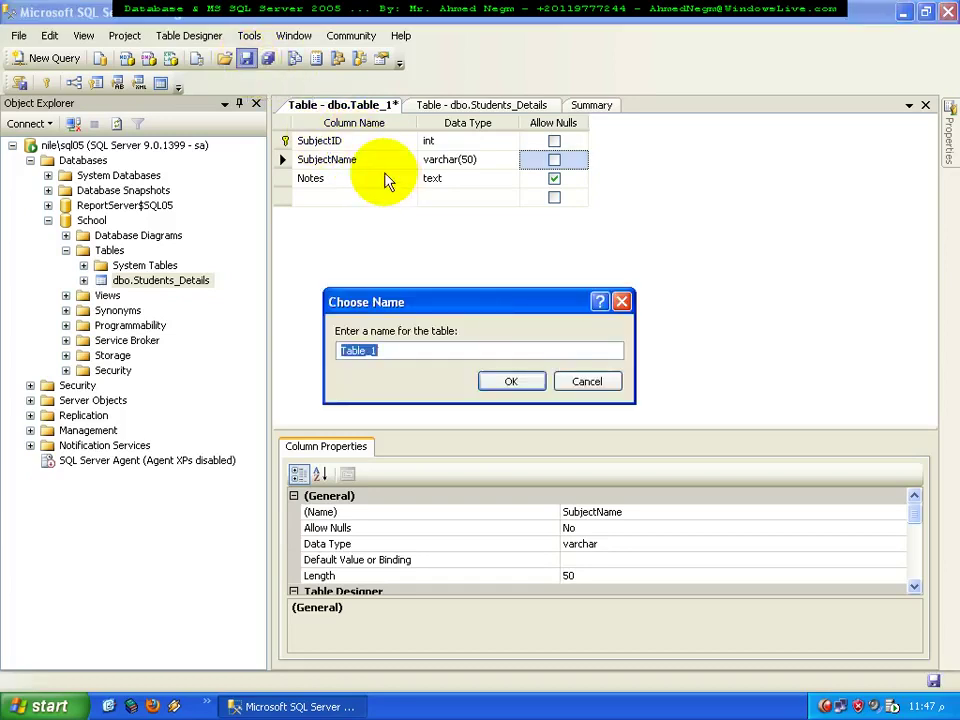
pyautogui.write('Su')
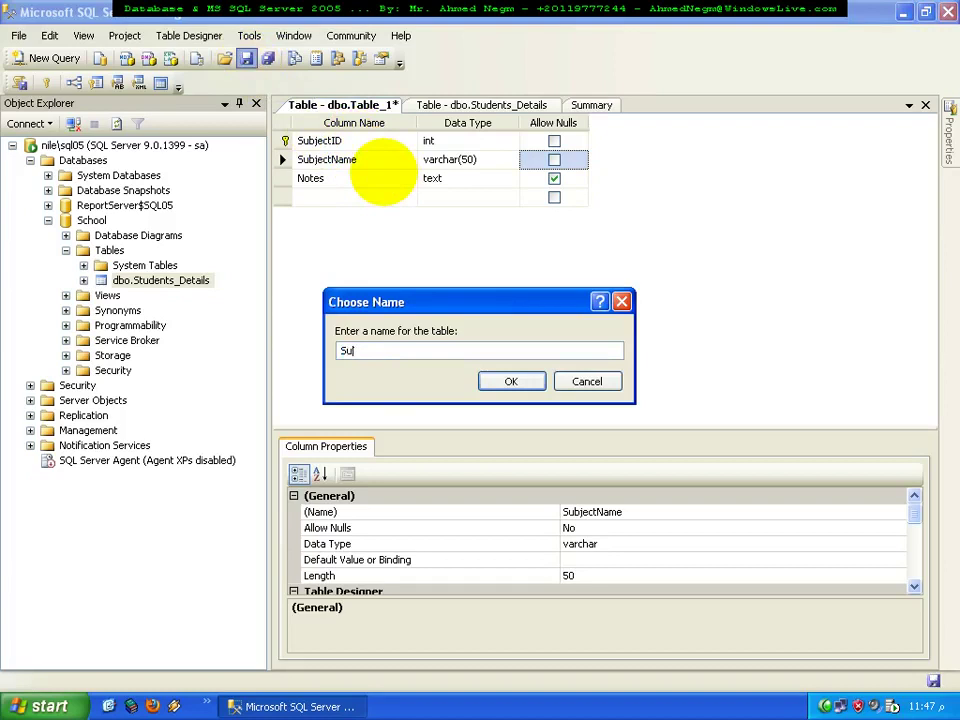
pyautogui.write('bjects')
pyautogui.press('Return')
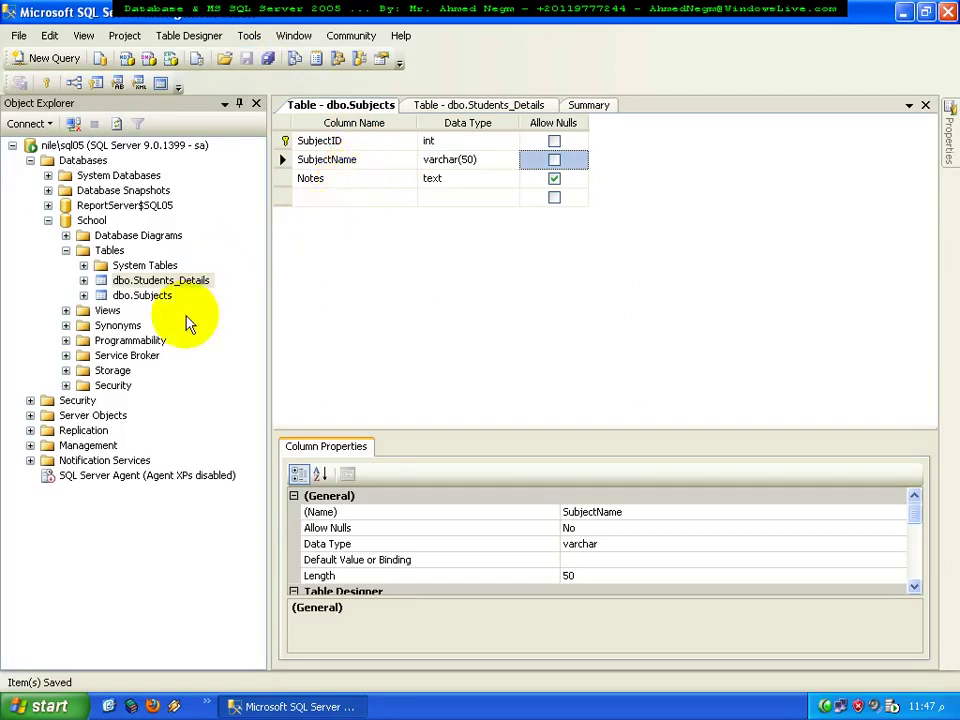
pyautogui.click(925, 105)
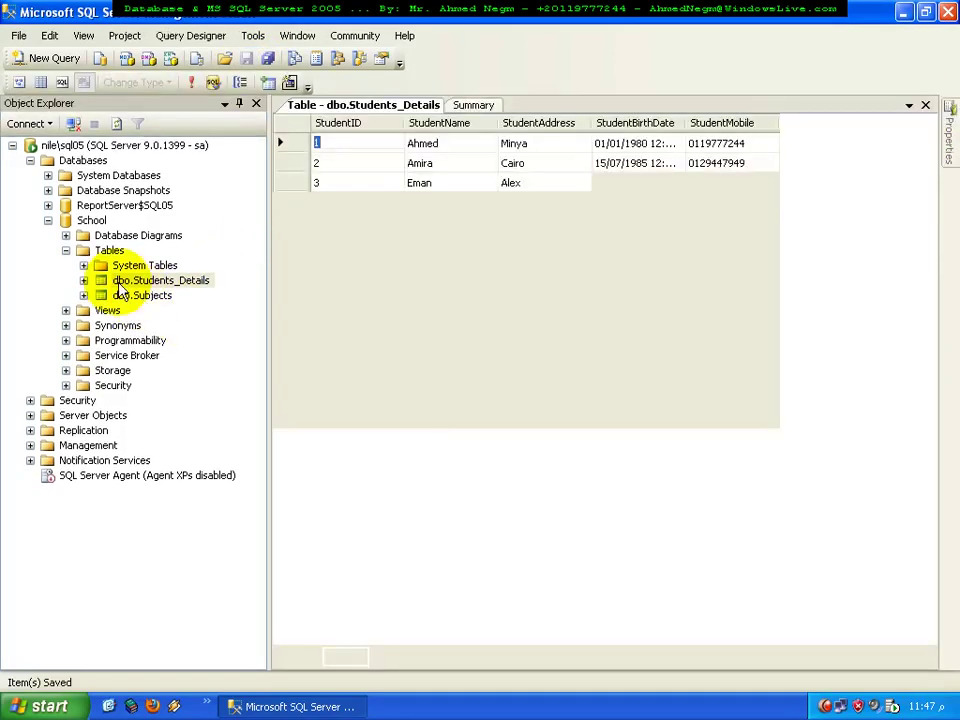
# - Close the Students_Details data and open dbo.Subjects' rows for editing
pyautogui.click(923, 104)
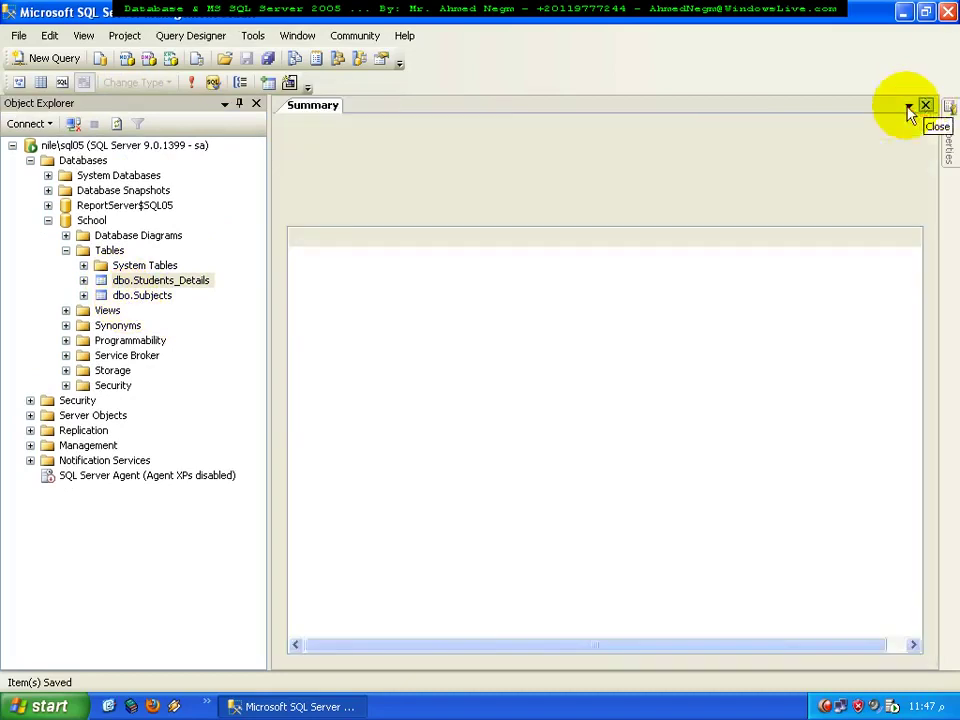
pyautogui.rightClick(155, 298)
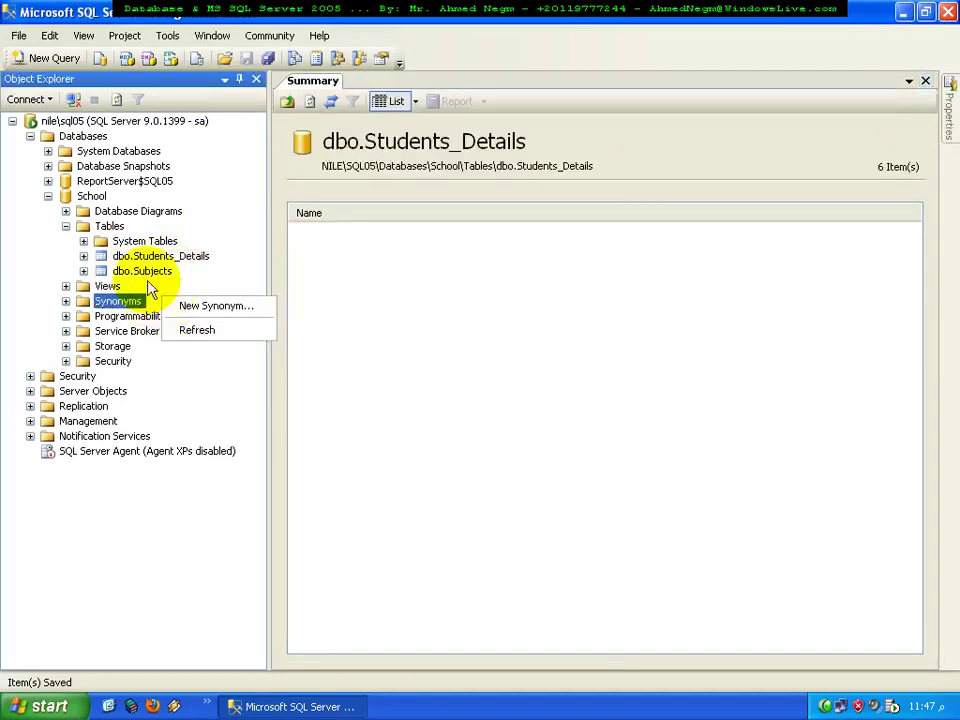
pyautogui.click(150, 274)
pyautogui.rightClick(152, 276)
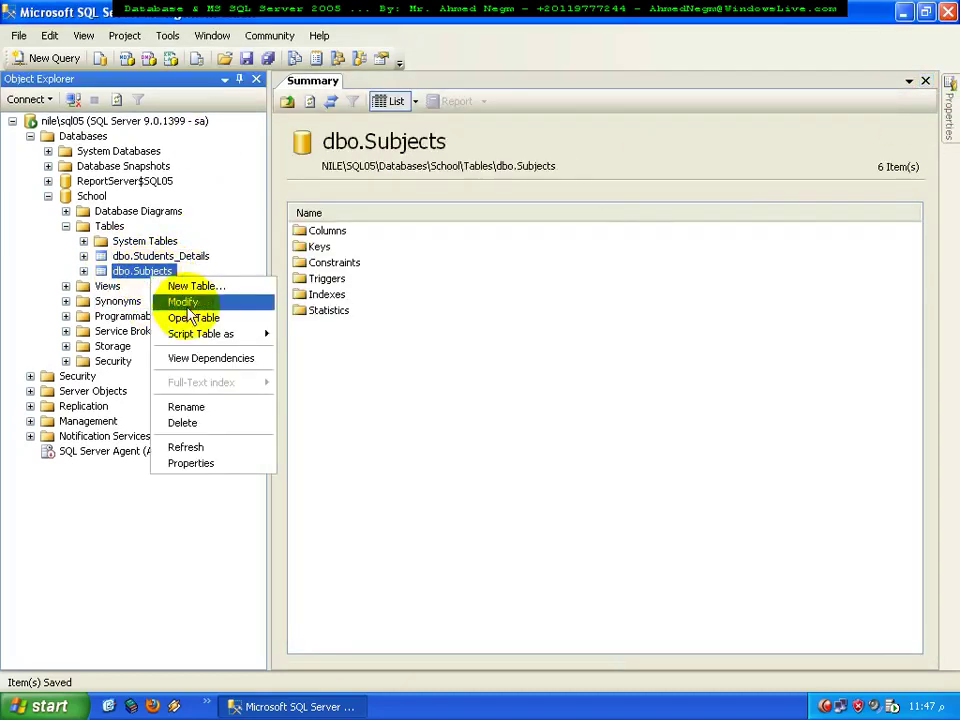
pyautogui.click(193, 318)
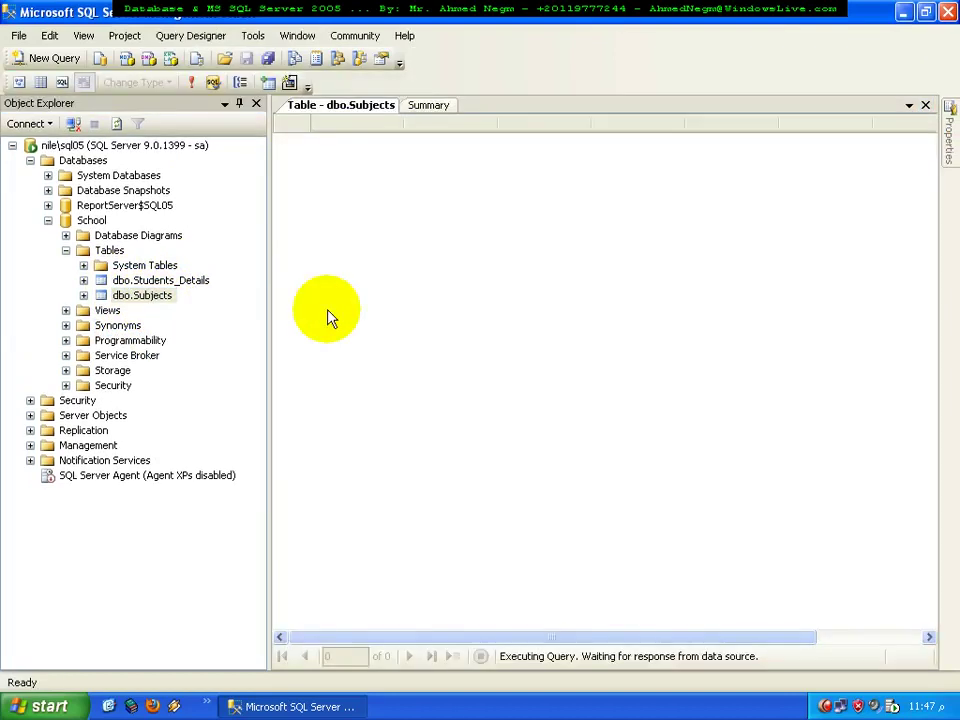
# - Enter subject rows 1 English, 2 Arabic and 3 Math
pyautogui.click(345, 145)
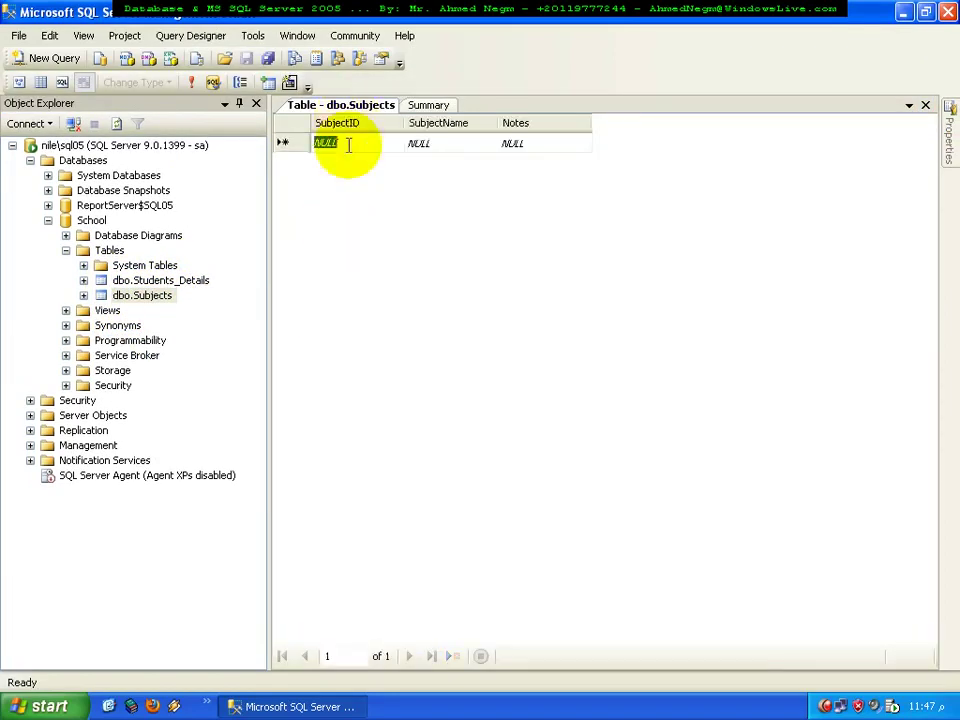
pyautogui.write('1')
pyautogui.press('Tab')
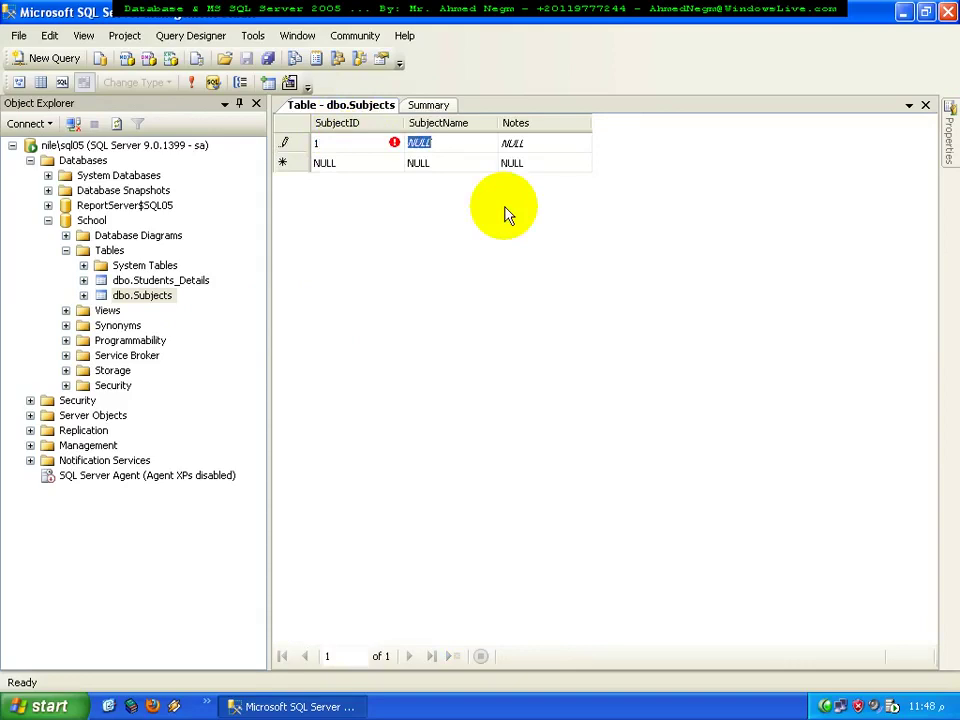
pyautogui.write('Engl')
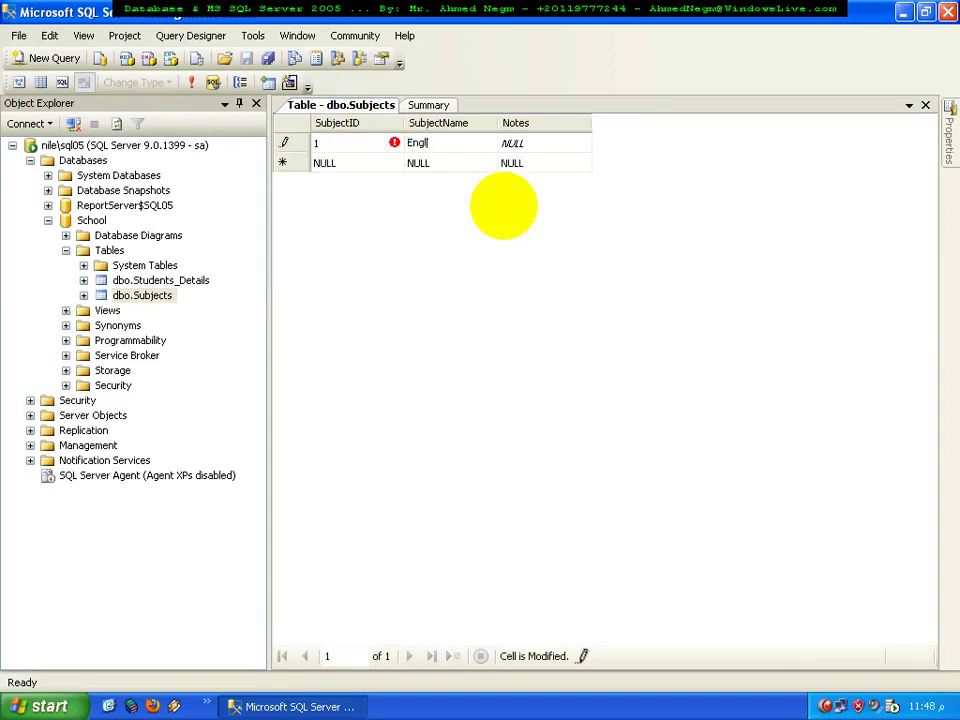
pyautogui.press('Tab')
pyautogui.press('Tab')
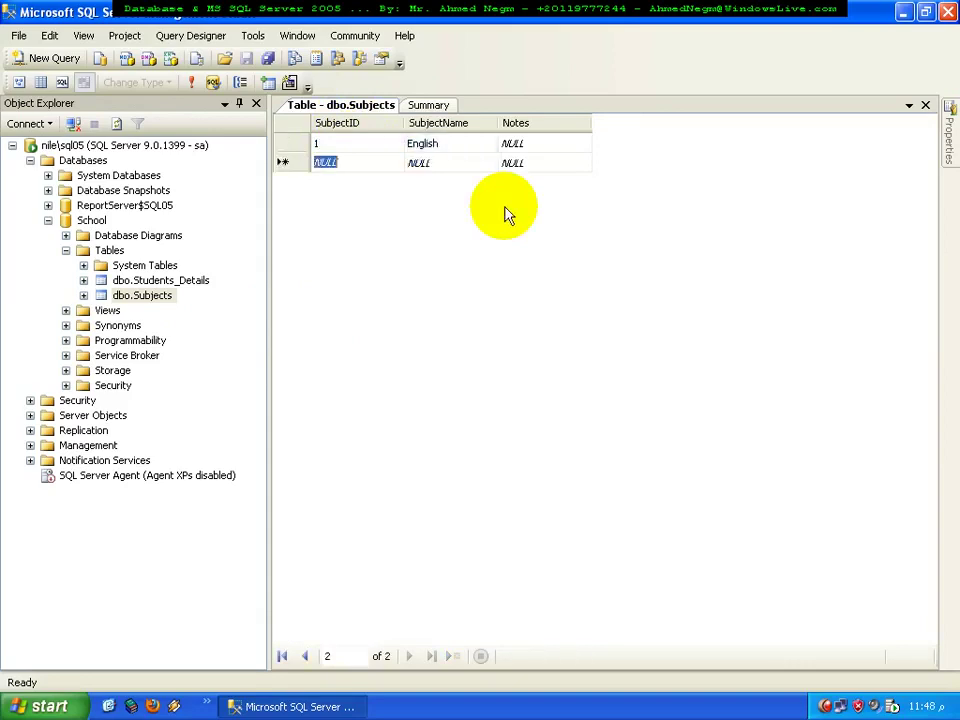
pyautogui.write('2')
pyautogui.press('Tab')
pyautogui.write('A')
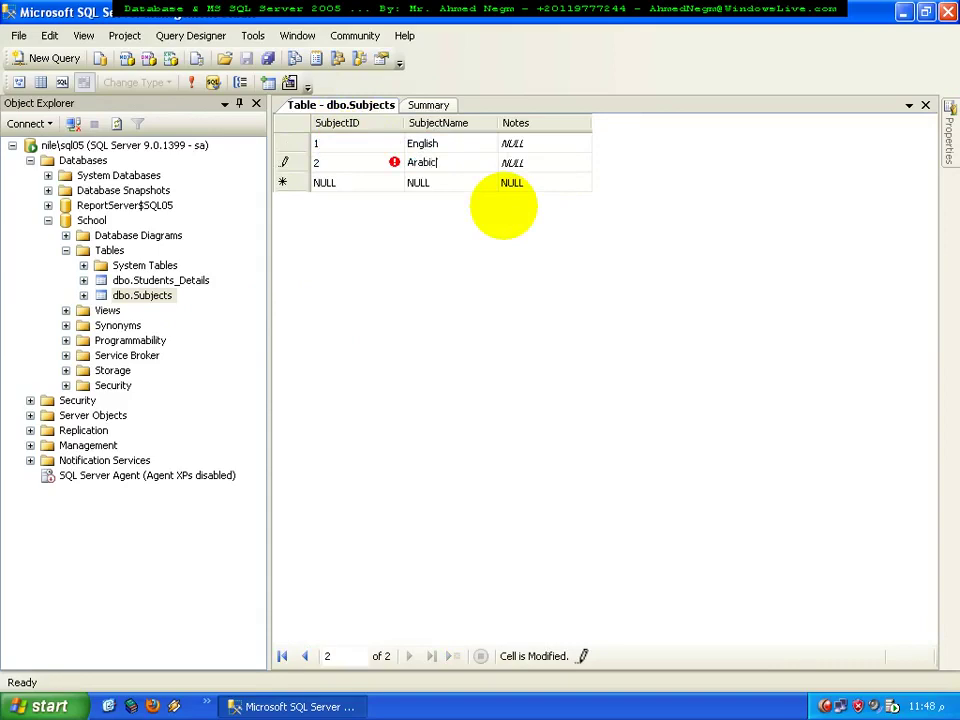
pyautogui.write('rabic')
pyautogui.press('Down')
pyautogui.hotkey('shift', 'Tab')
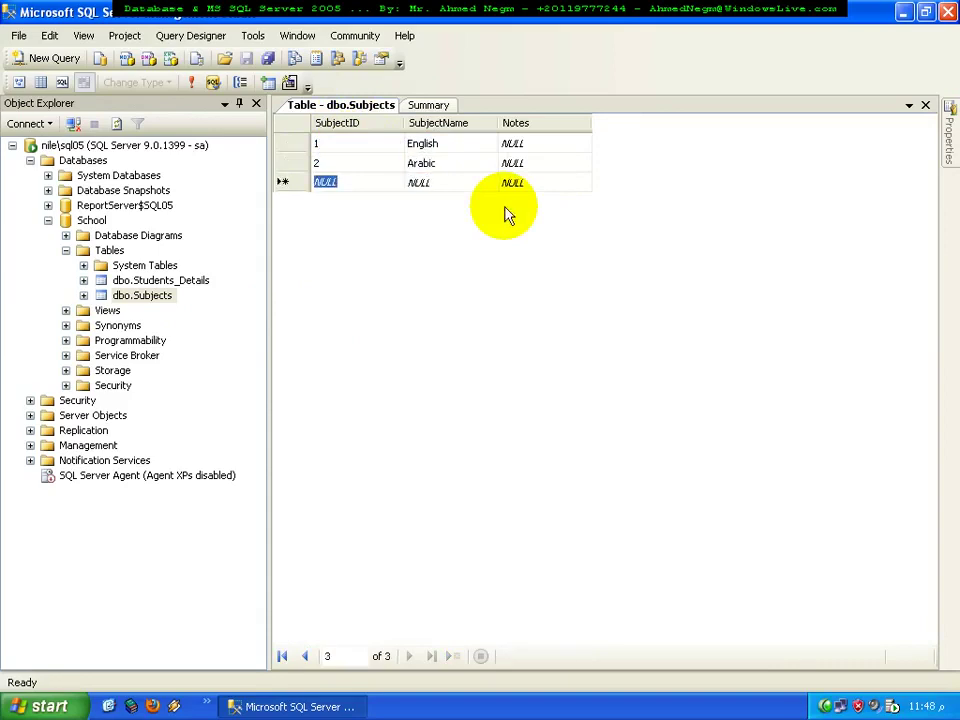
pyautogui.write('3')
pyautogui.press('Tab')
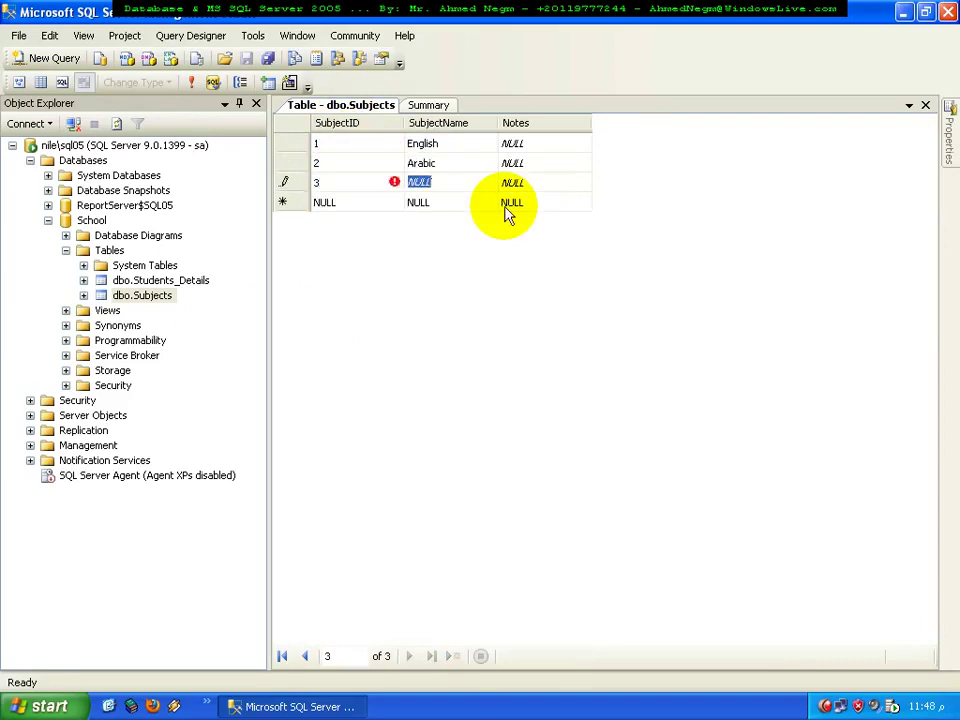
pyautogui.write('Math')
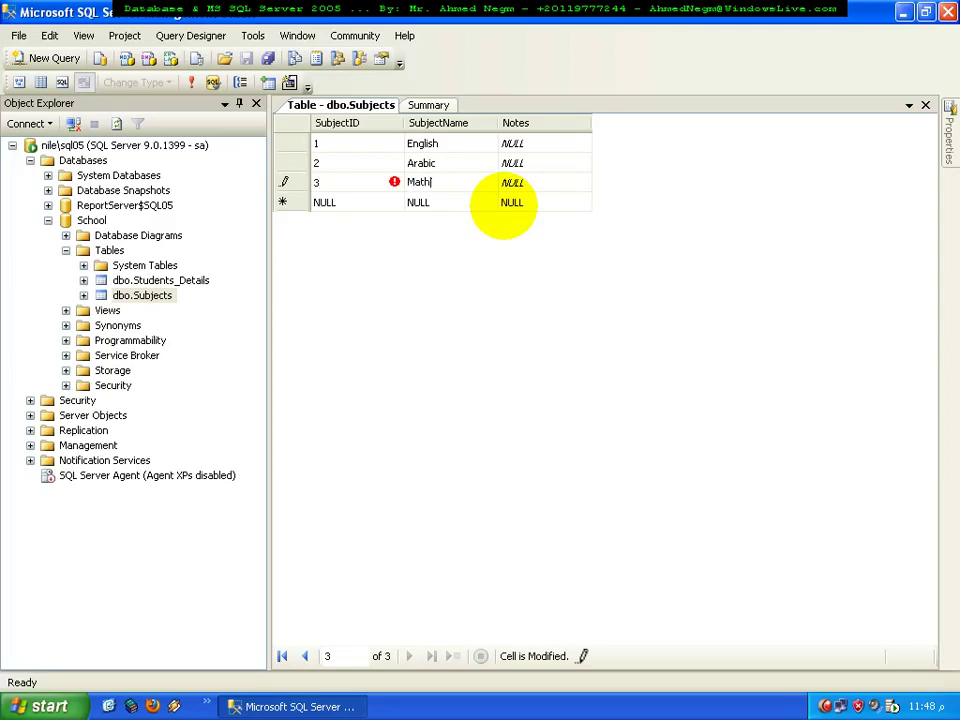
pyautogui.press('Up')
pyautogui.press('Down')
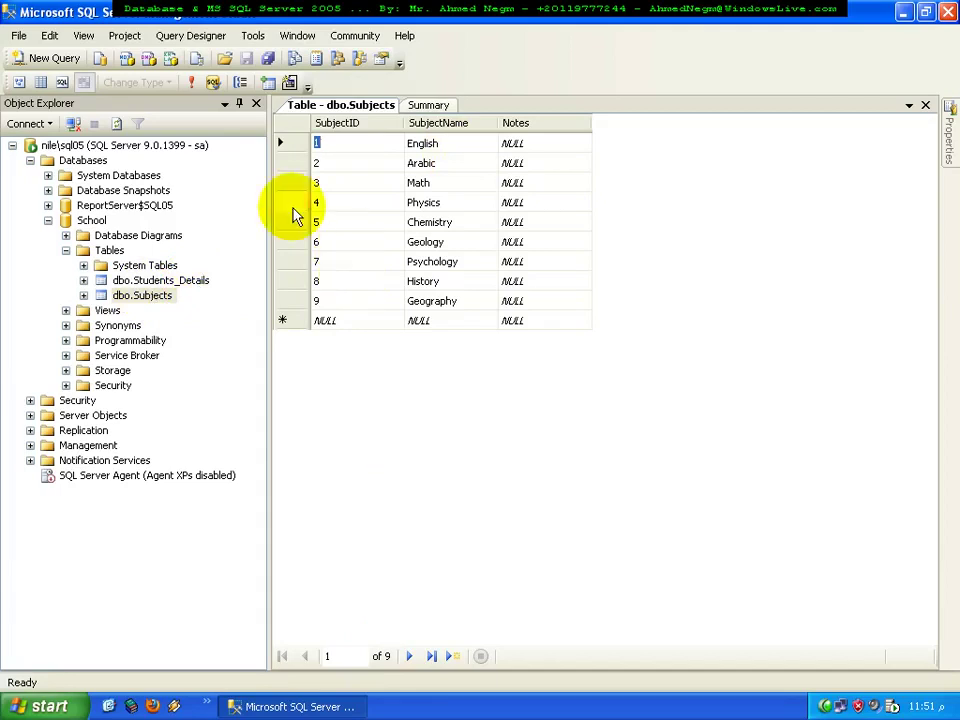
# - Widen the Notes column and note 'Minimum 50 Marks' for English, copying the text
pyautogui.moveTo(292, 204); pyautogui.dragTo(287, 307)
pyautogui.click(333, 243)
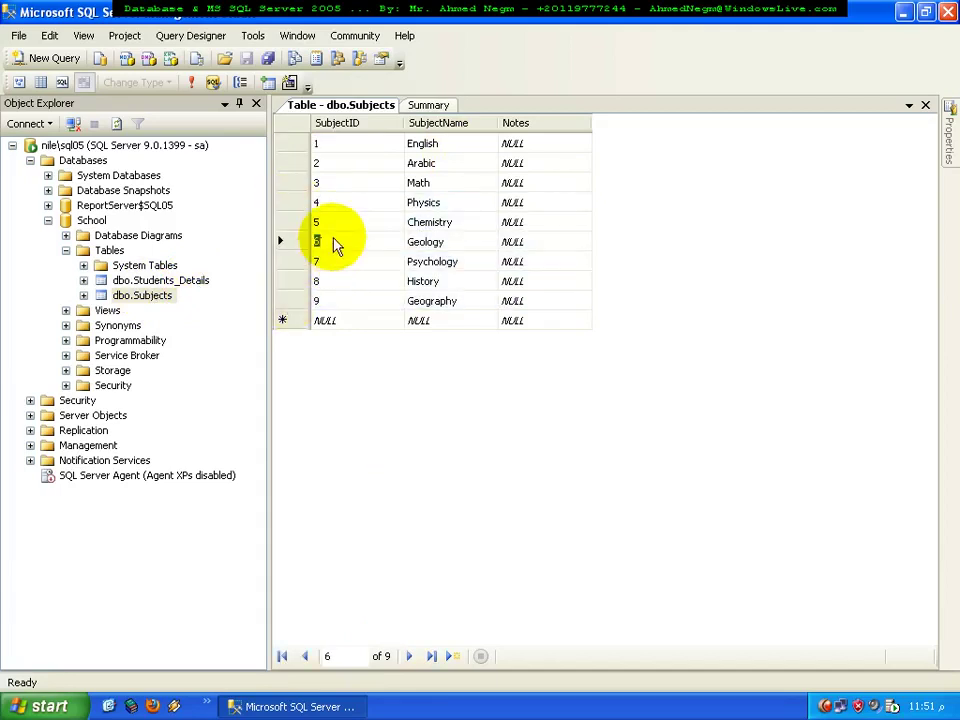
pyautogui.click(338, 224)
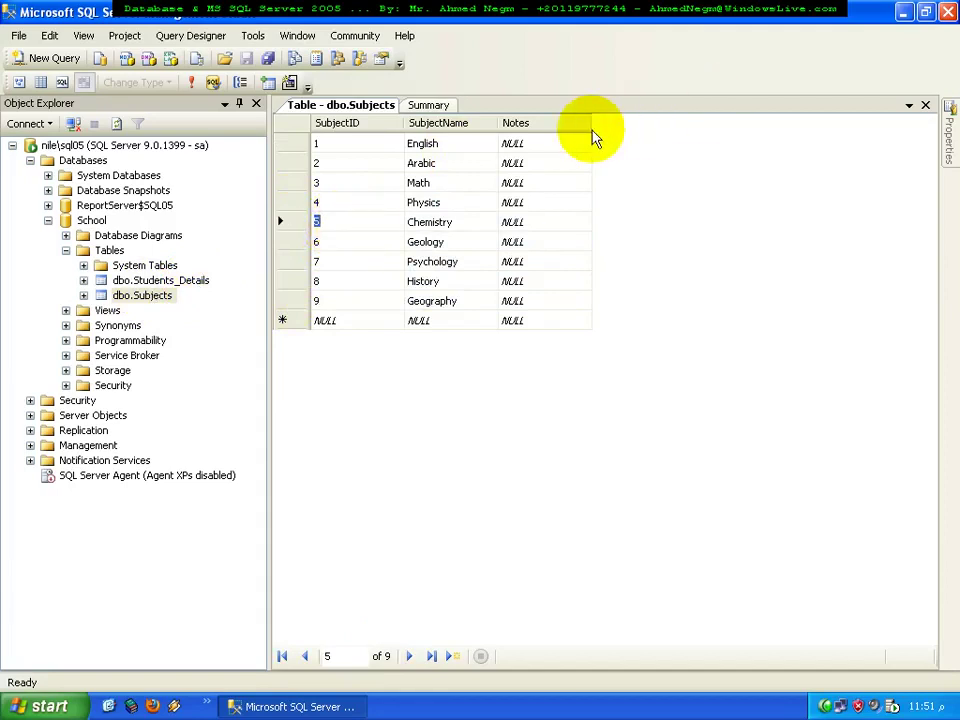
pyautogui.moveTo(591, 128); pyautogui.dragTo(691, 130)
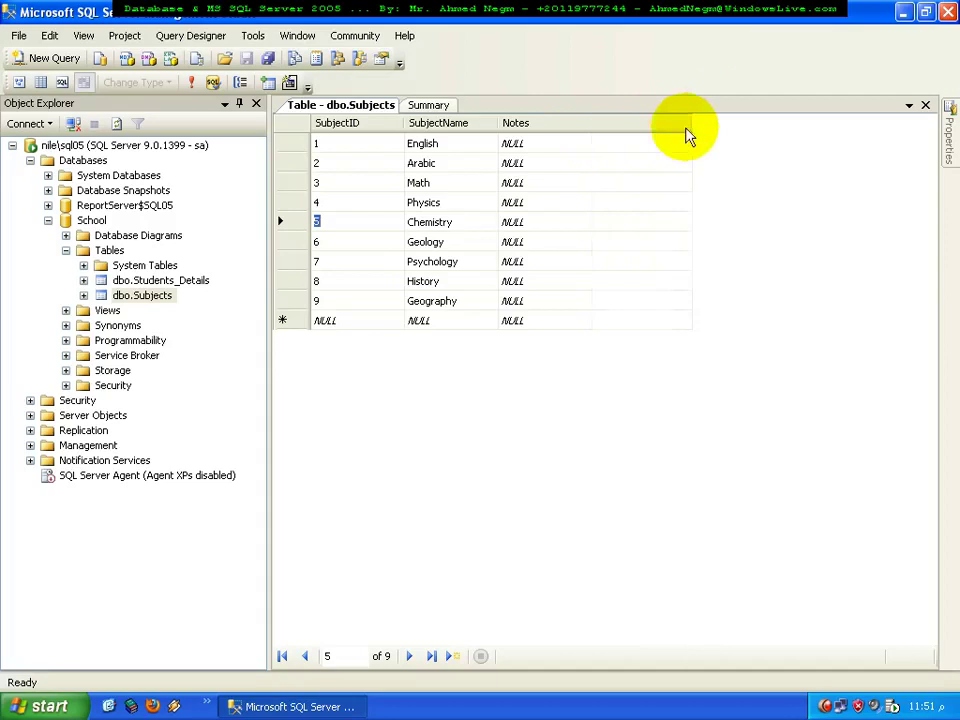
pyautogui.click(577, 151)
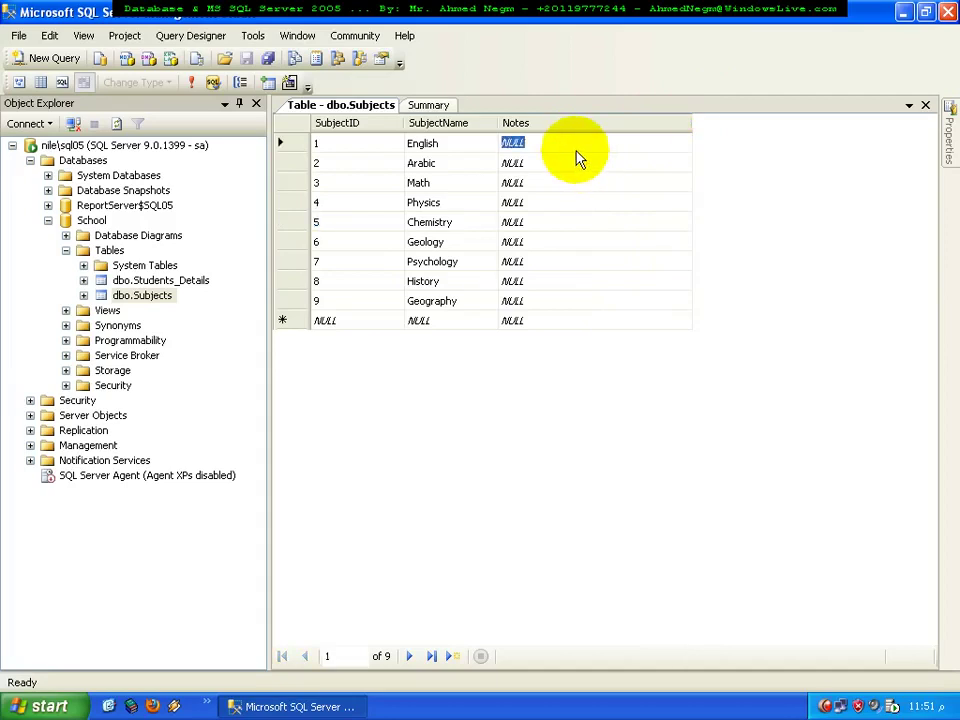
pyautogui.write('Minimum 50 Marks')
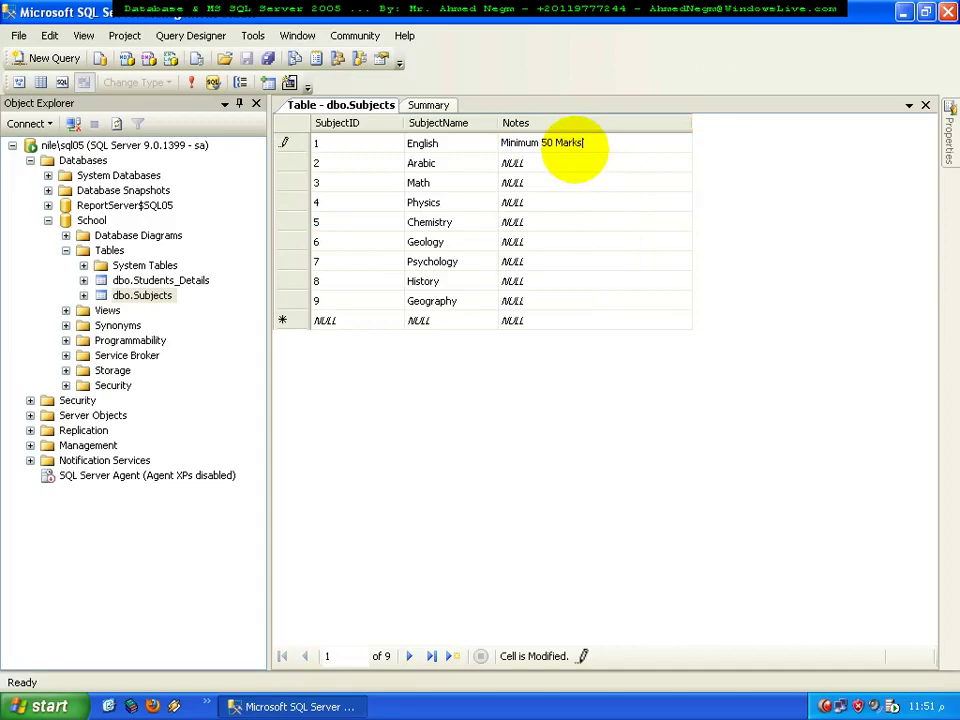
pyautogui.moveTo(589, 144); pyautogui.dragTo(471, 136)
pyautogui.hotkey('ctrl', 'c')
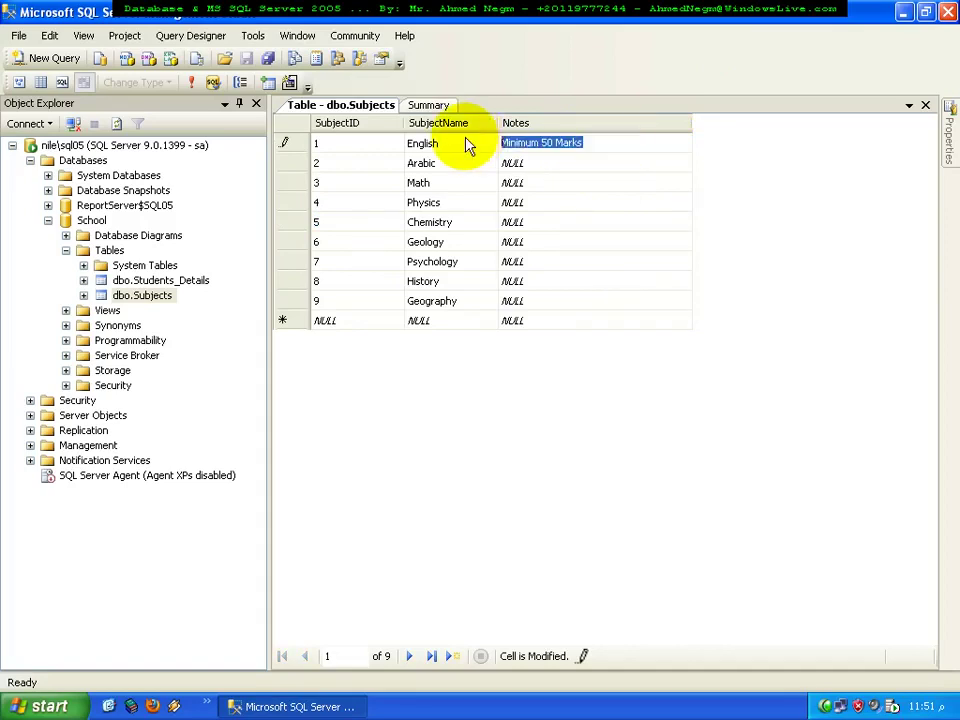
pyautogui.click(557, 224)
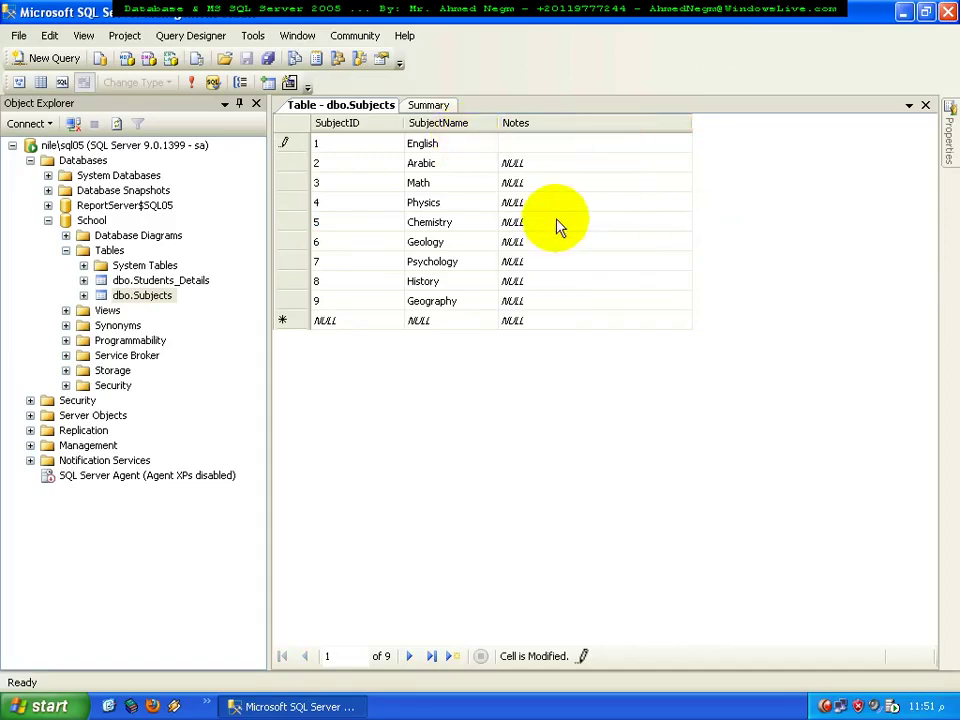
# - Paste the note into Chemistry and History as Minimum 40 Marks and Minimum 10 Marks
pyautogui.hotkey('ctrl', 'v')
pyautogui.click(548, 222)
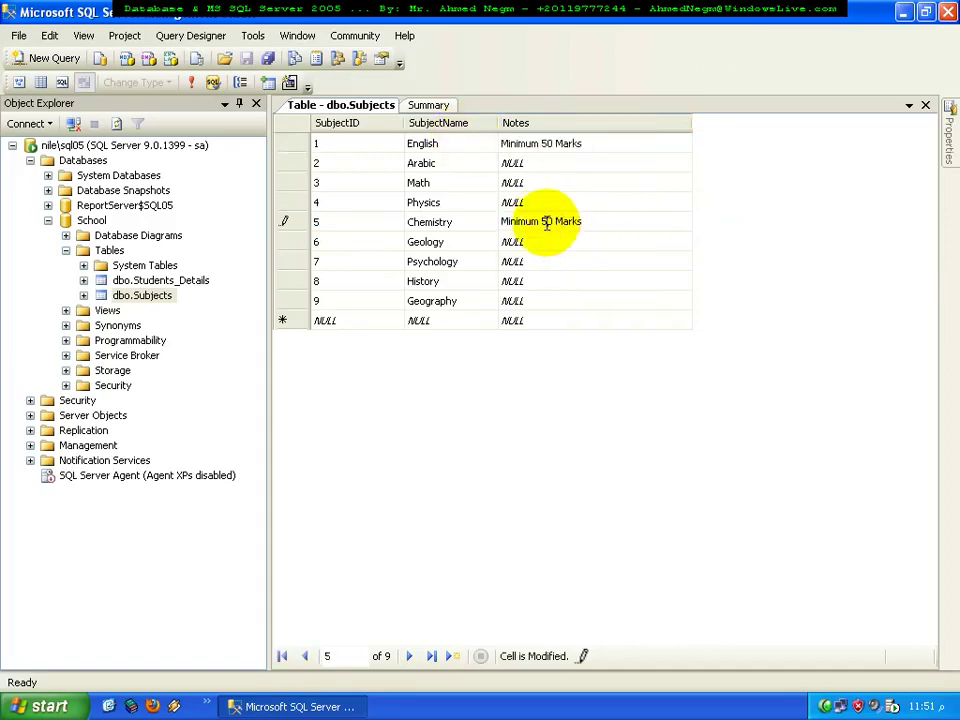
pyautogui.press('BackSpace')
pyautogui.write('4')
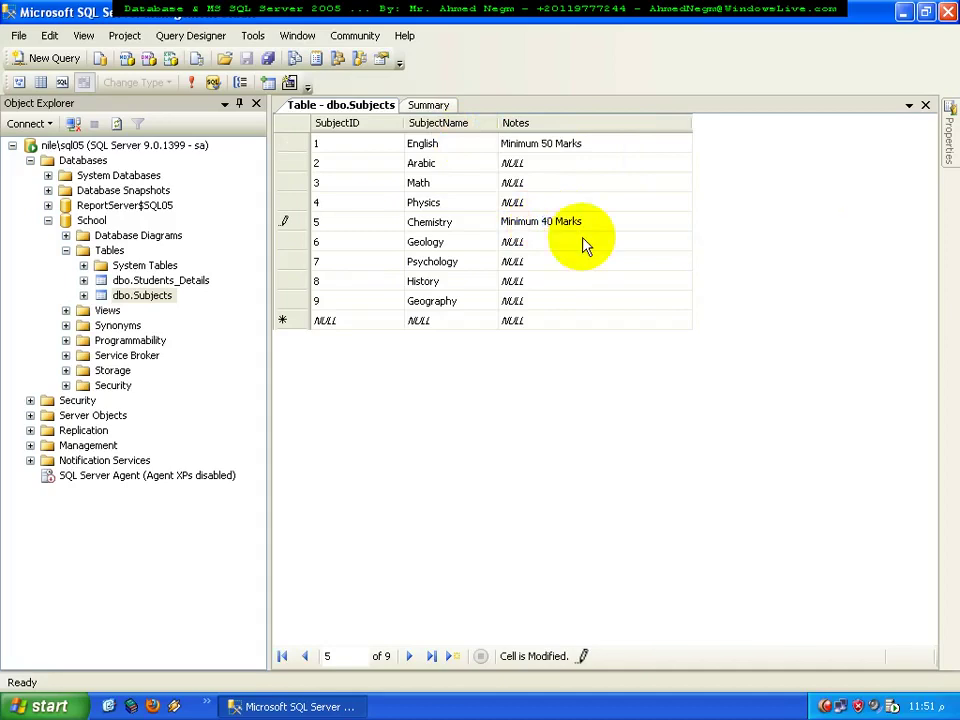
pyautogui.click(542, 284)
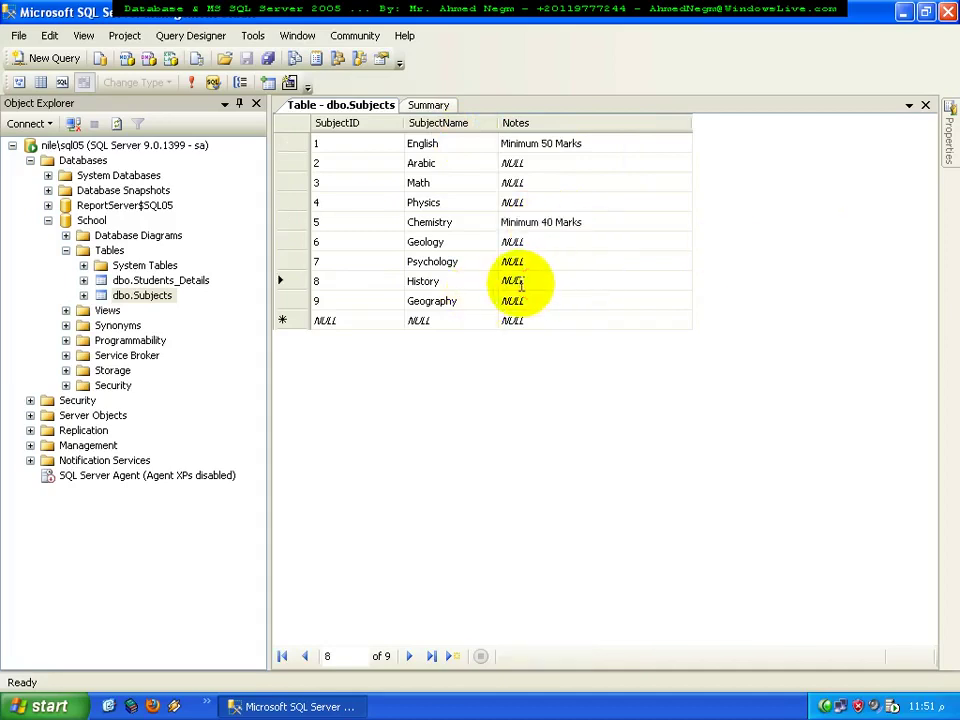
pyautogui.click(540, 281)
pyautogui.hotkey('ctrl', 'v')
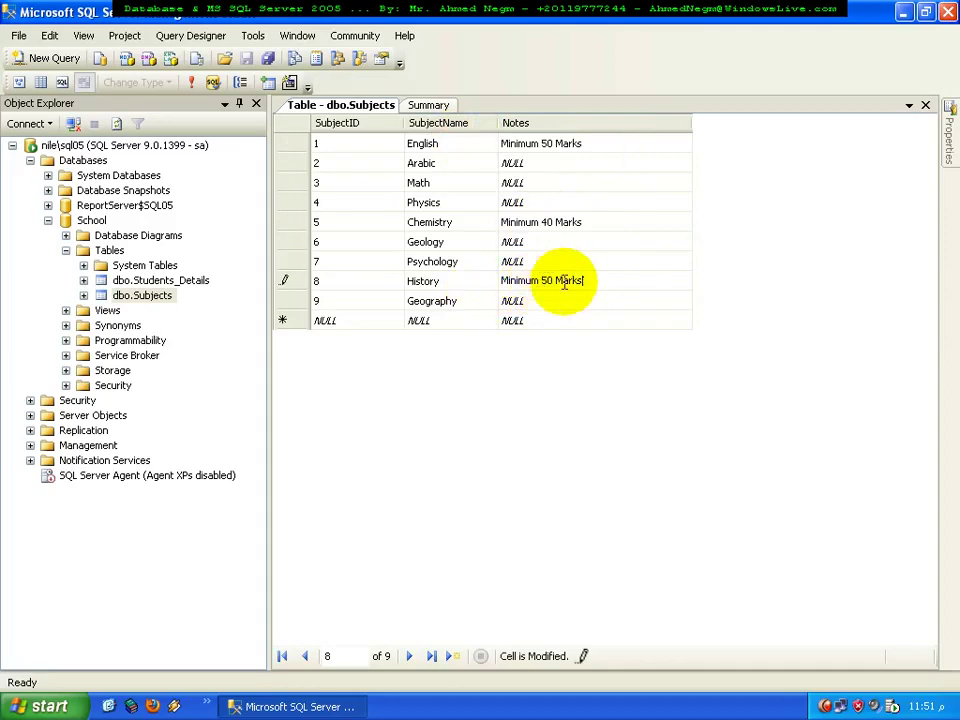
pyautogui.doubleClick(546, 280)
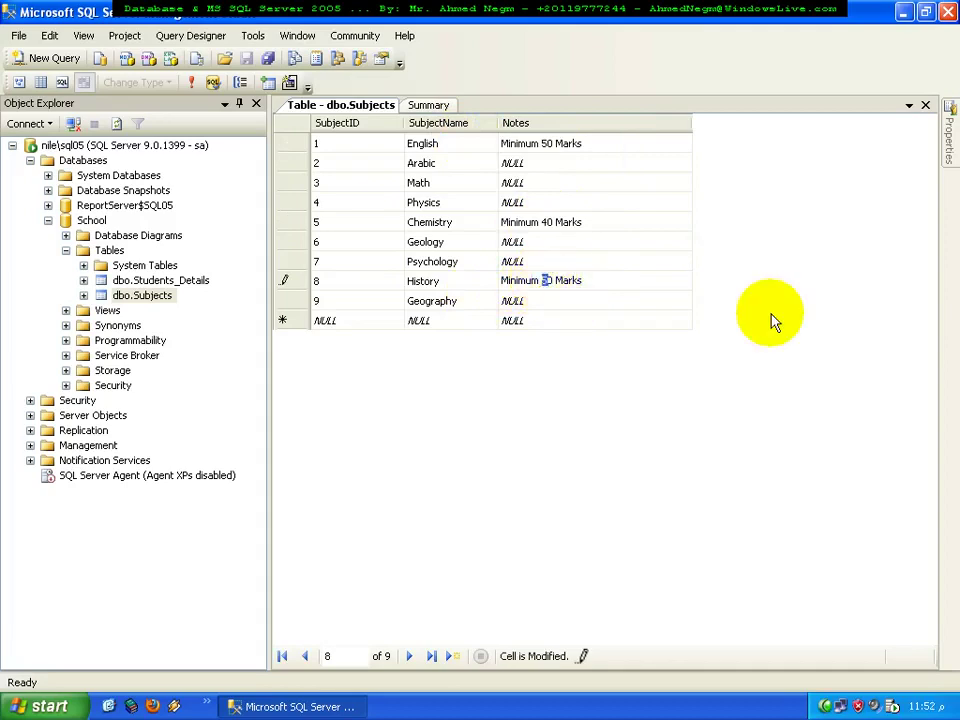
pyautogui.write('10')
pyautogui.press('Up')
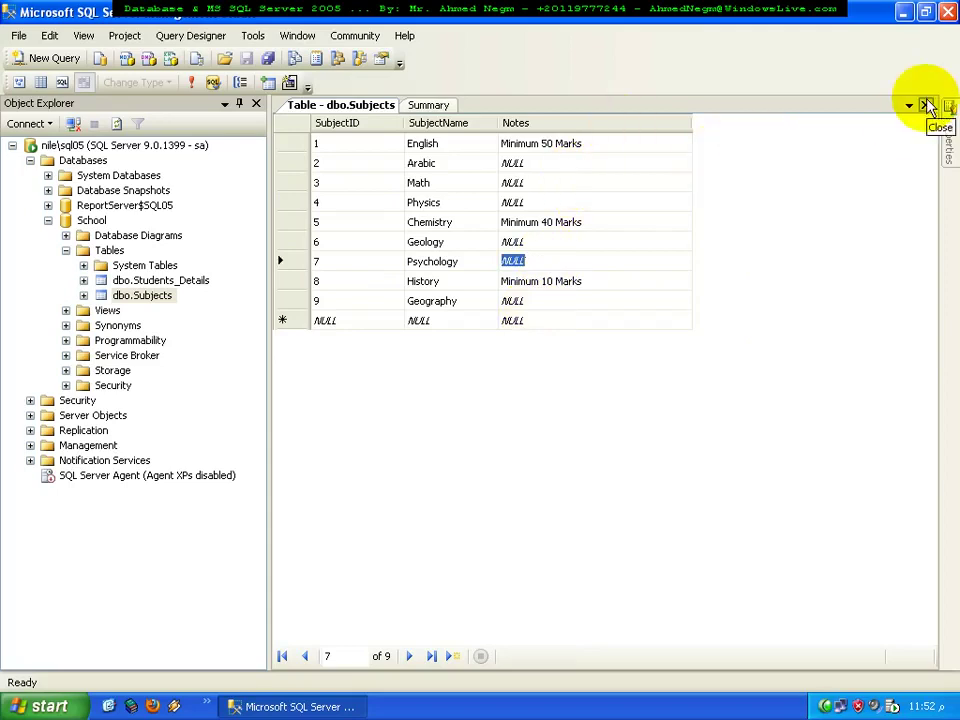
pyautogui.click(928, 106)
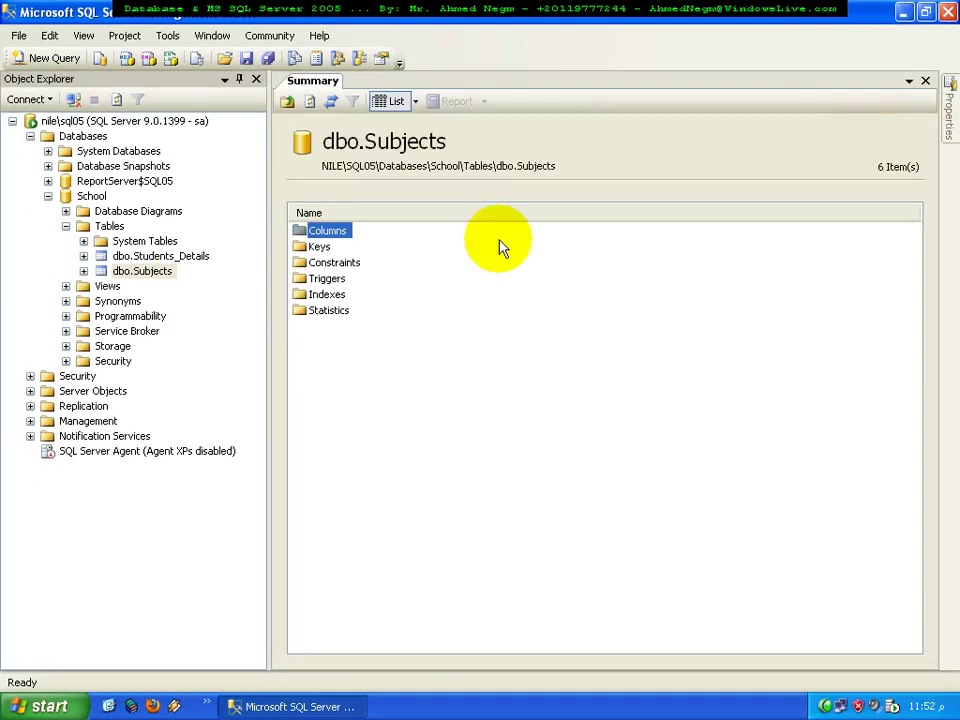
# - Open the Students_Details and Subjects designs and return to Students_Details' five columns
pyautogui.click(196, 260)
pyautogui.rightClick(200, 258)
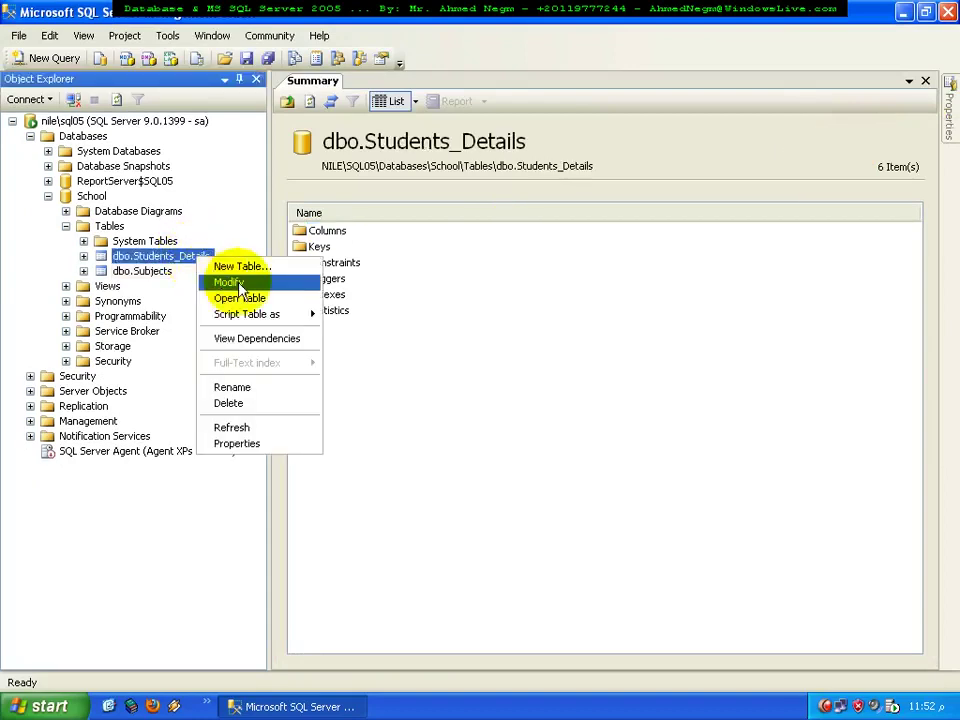
pyautogui.click(237, 283)
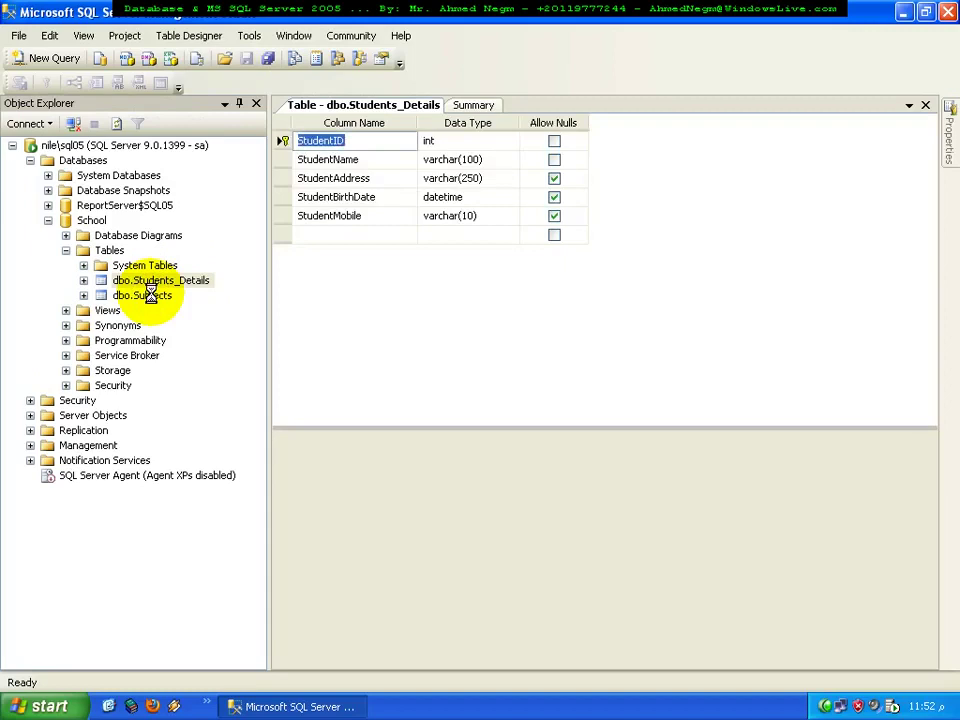
pyautogui.rightClick(155, 297)
pyautogui.click(186, 320)
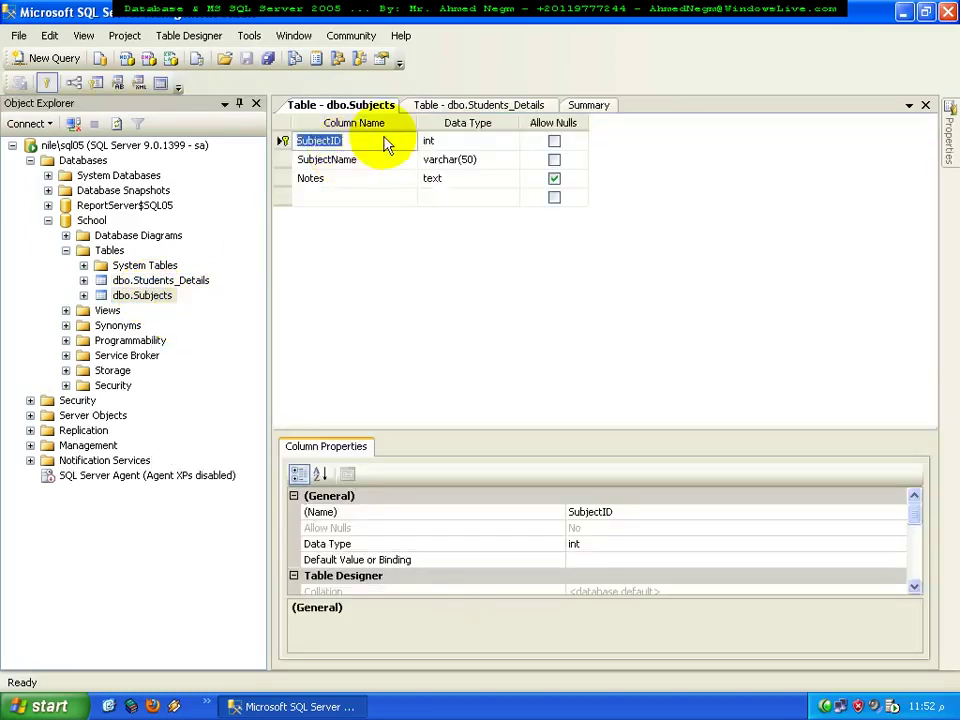
pyautogui.click(452, 107)
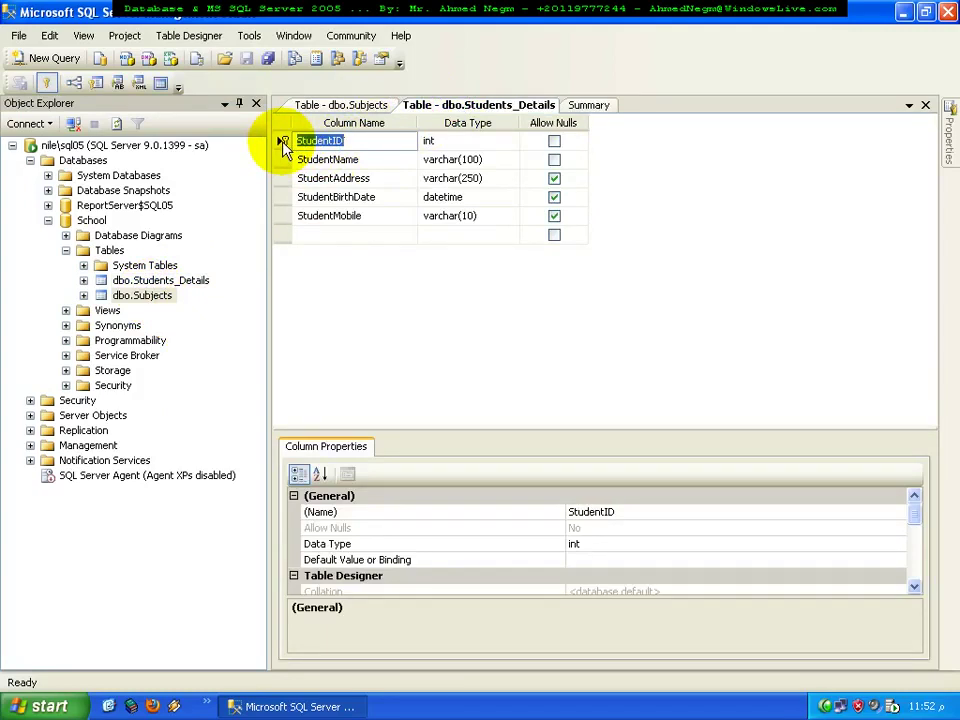
pyautogui.click(284, 143)
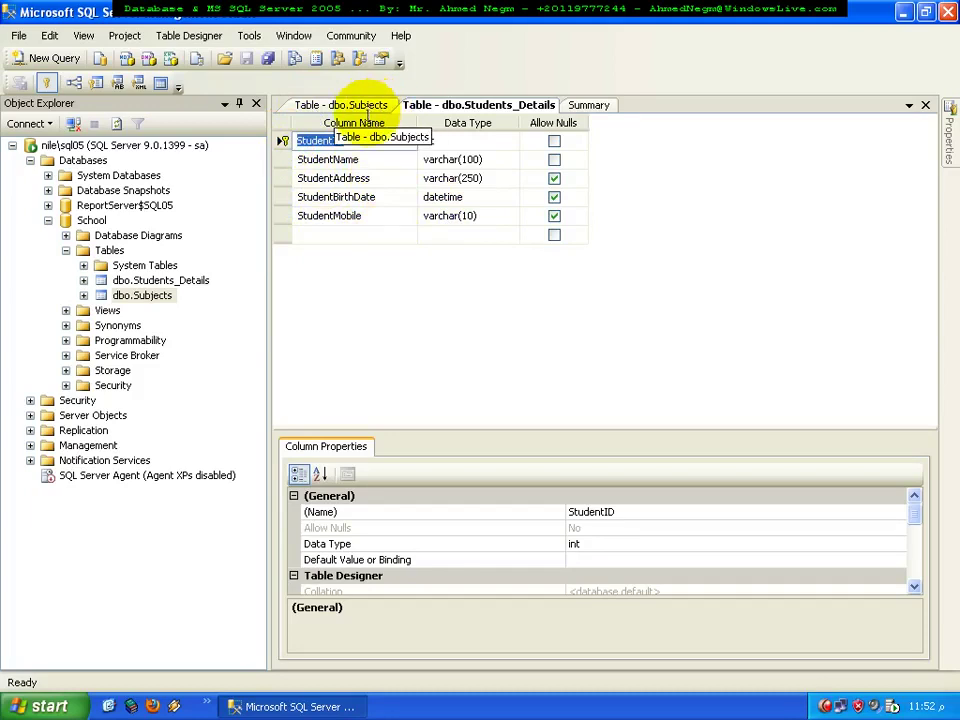
pyautogui.click(362, 234)
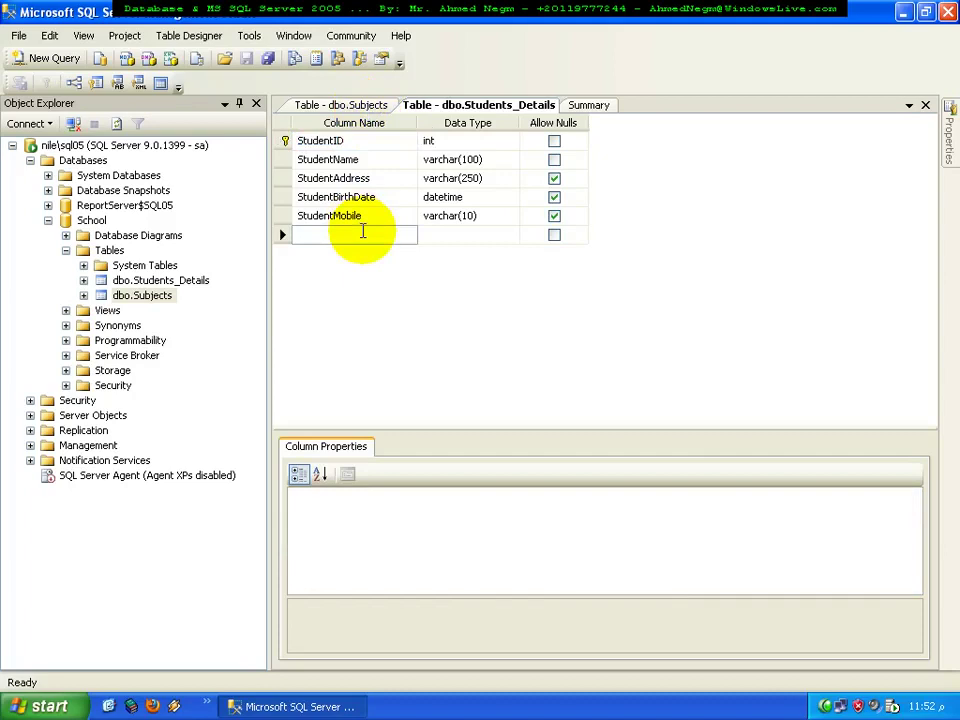
# - Add Score and Subject columns of type nchar(10) to the Students_Details design
pyautogui.write('Score')
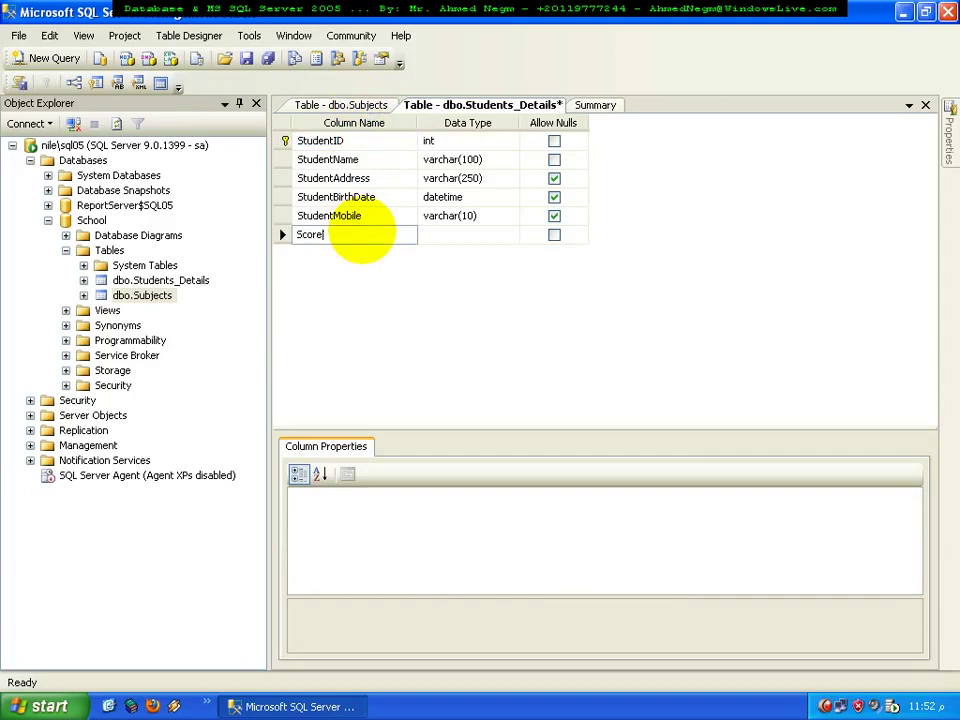
pyautogui.press('Left')
pyautogui.press('Left')
pyautogui.press('Left')
pyautogui.press('Left')
pyautogui.press('Left')
pyautogui.press('Down')
pyautogui.write('Su')
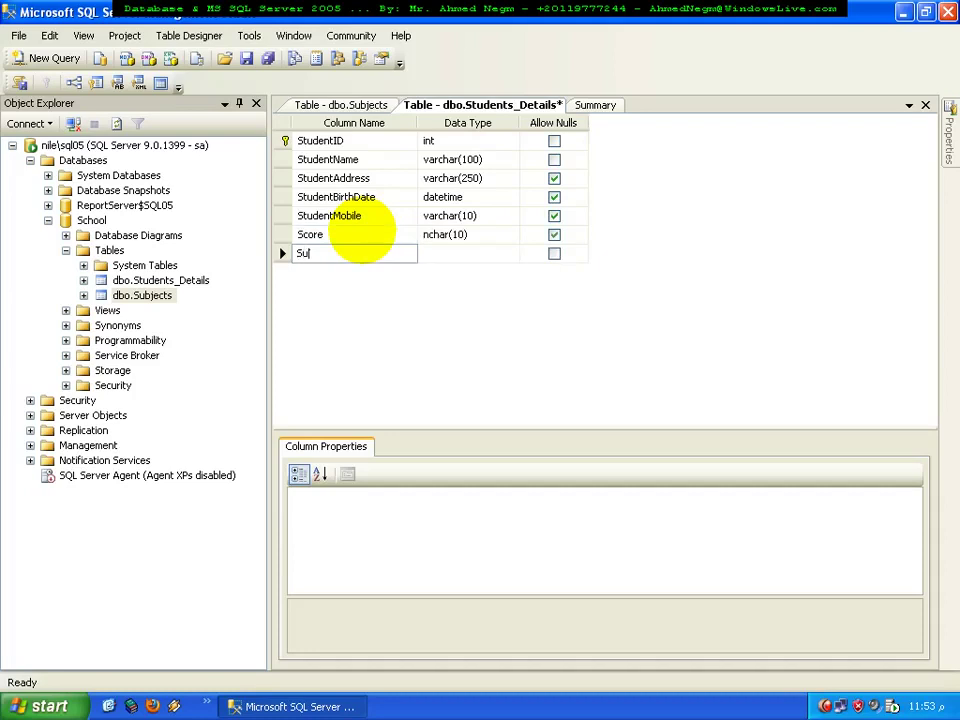
pyautogui.write('bject')
pyautogui.press('Up')
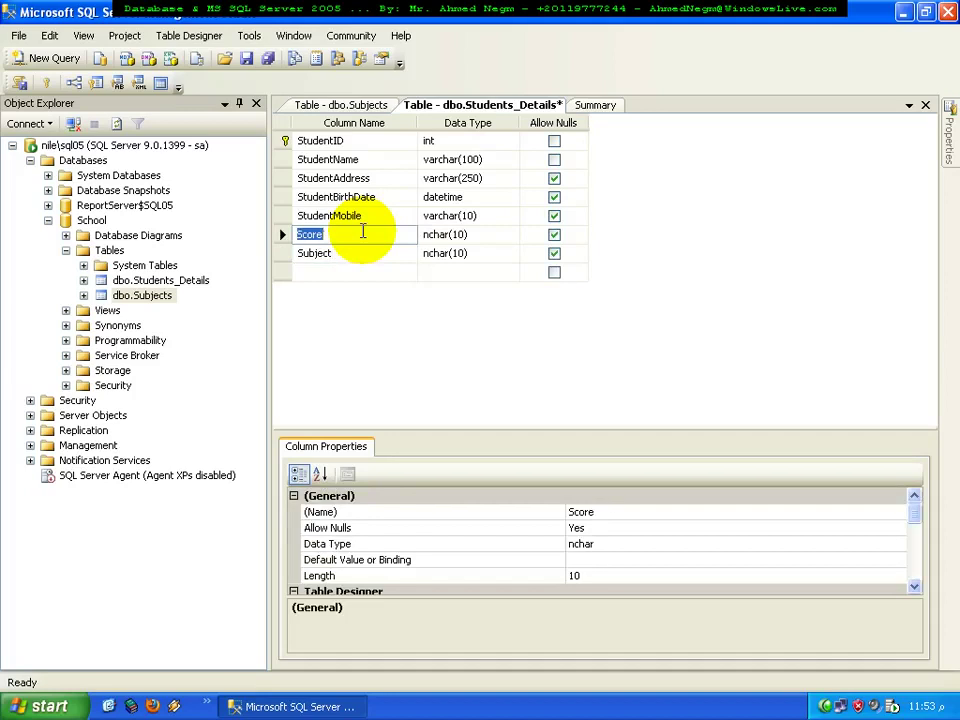
# - Keep StudentID as the primary key and save the Students_Details table design
pyautogui.click(285, 141)
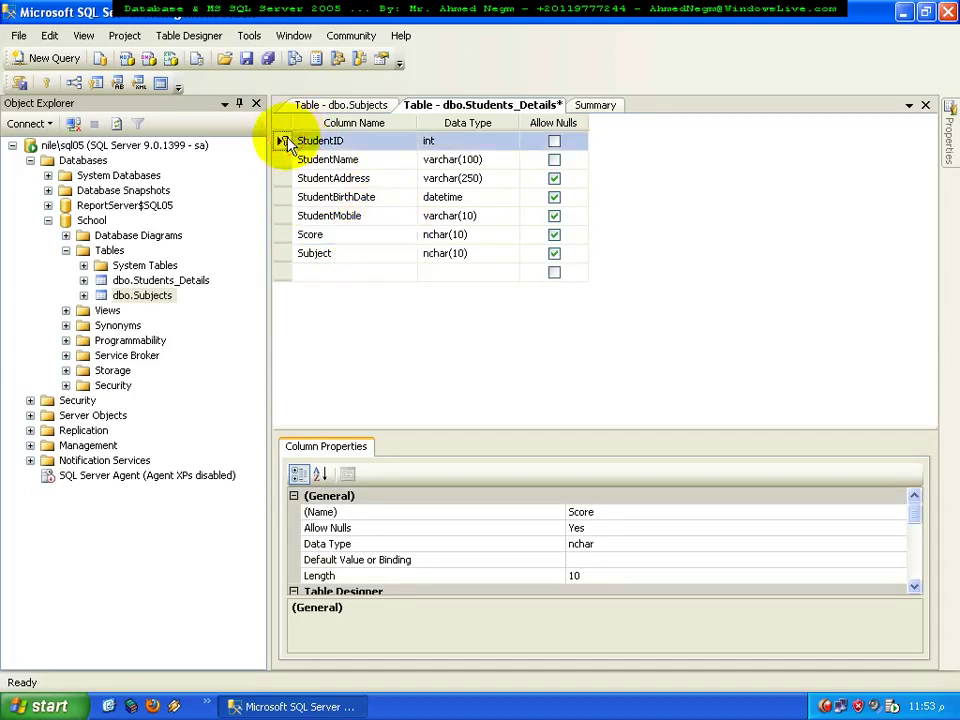
pyautogui.click(45, 83)
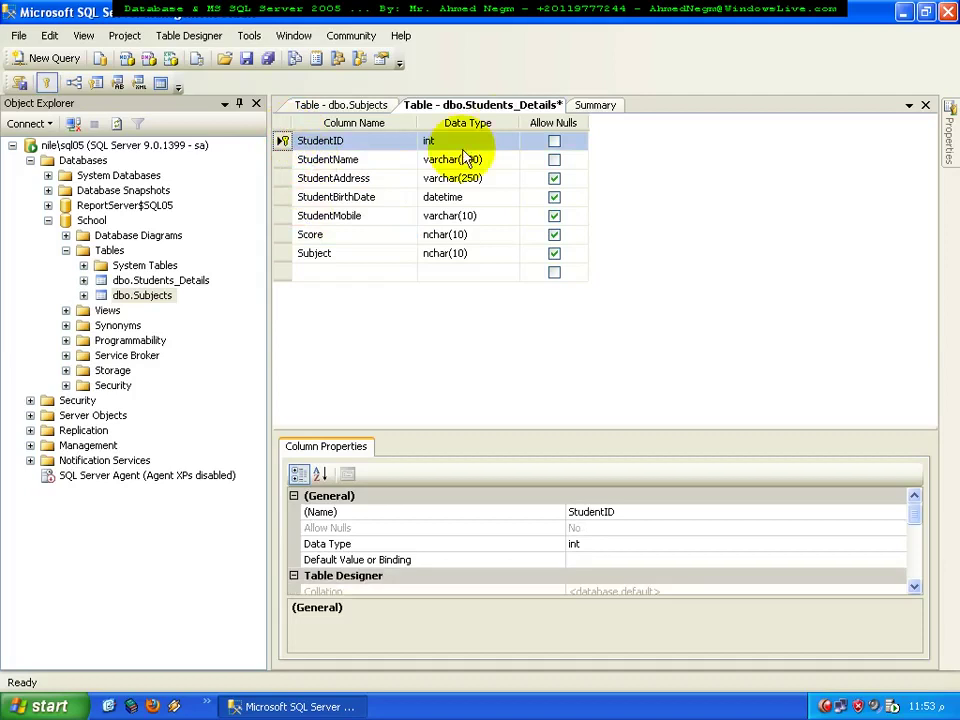
pyautogui.click(246, 58)
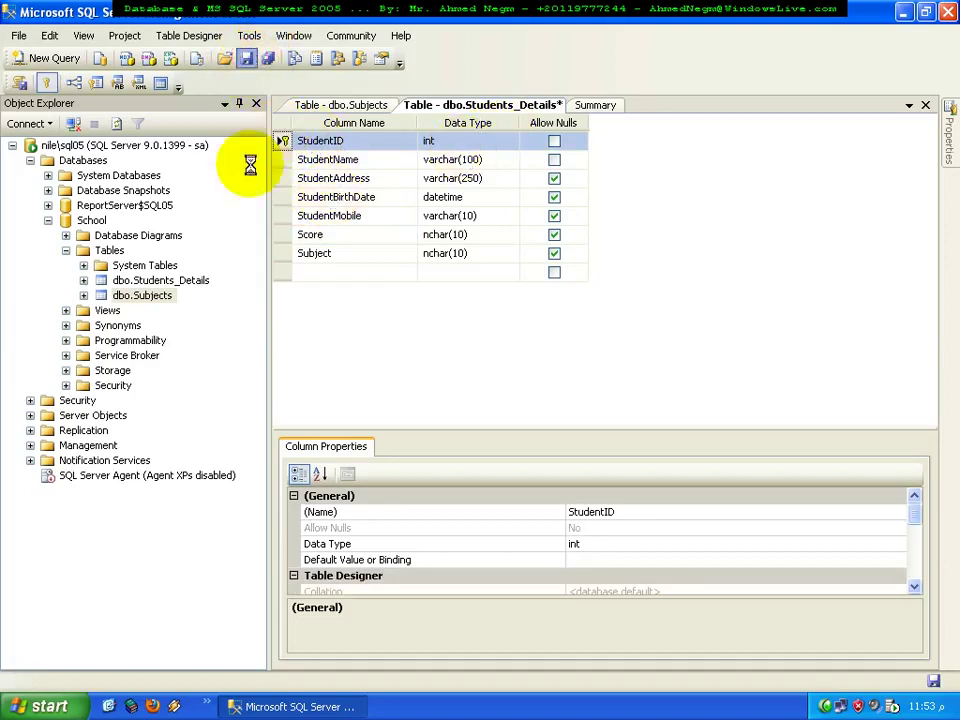
pyautogui.rightClick(168, 282)
# - In the Students_Details data, give student 1 Subject 1 and Score 20
pyautogui.click(250, 325)
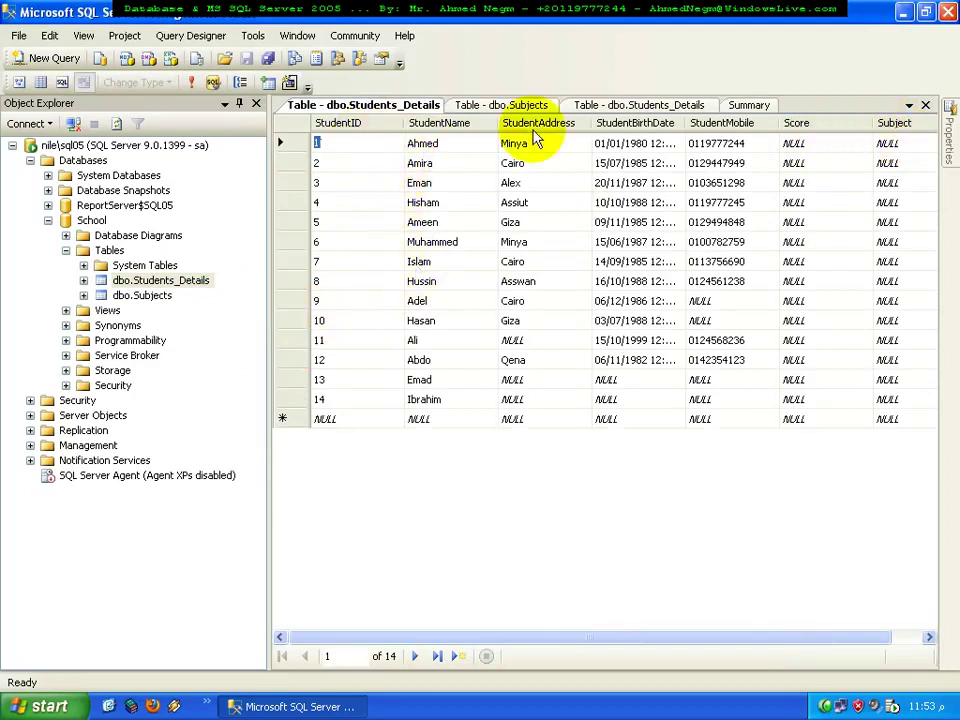
pyautogui.click(870, 145)
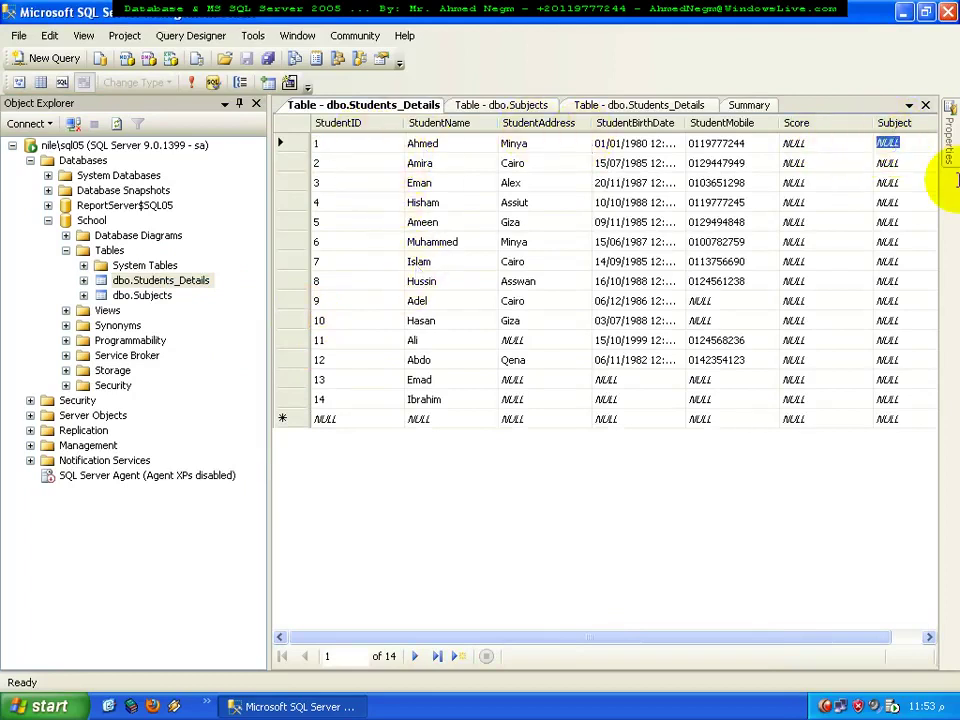
pyautogui.write('1')
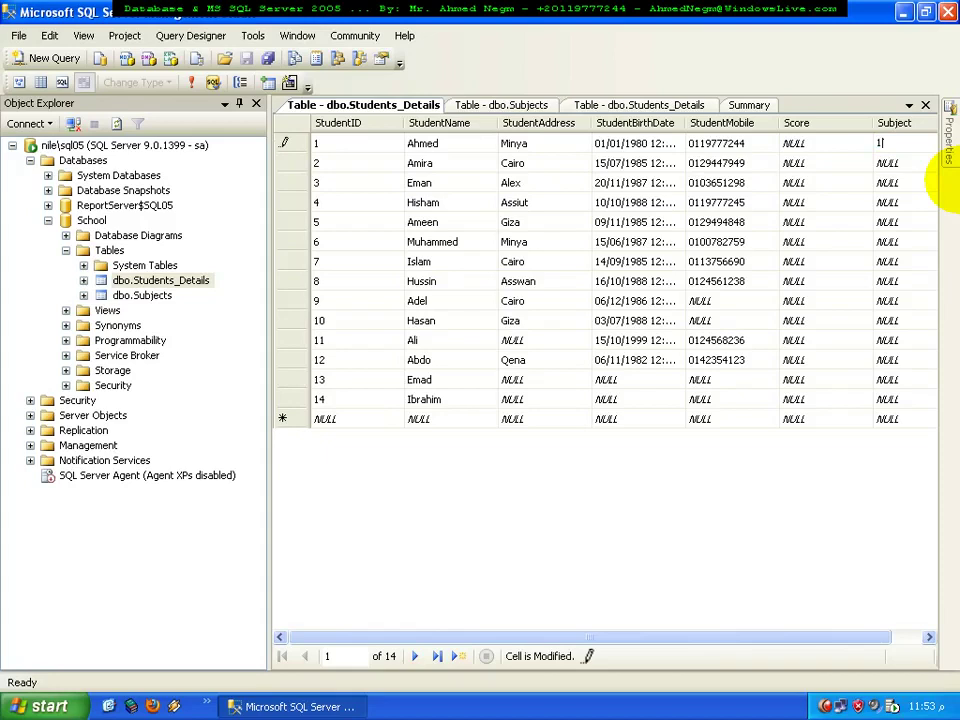
pyautogui.hotkey('shift', 'Tab')
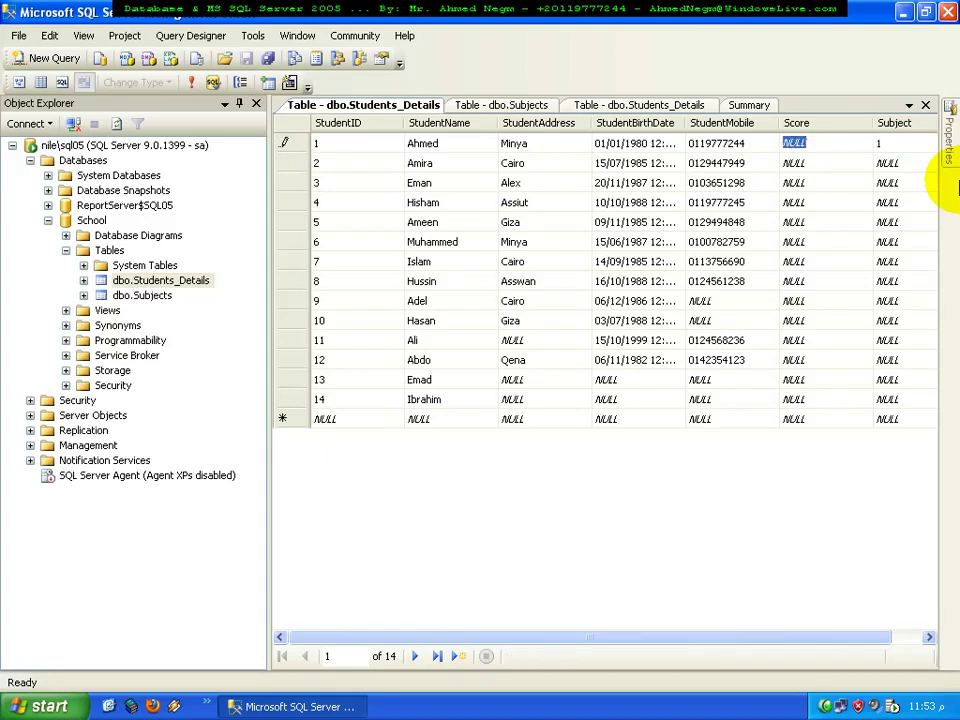
pyautogui.write('20')
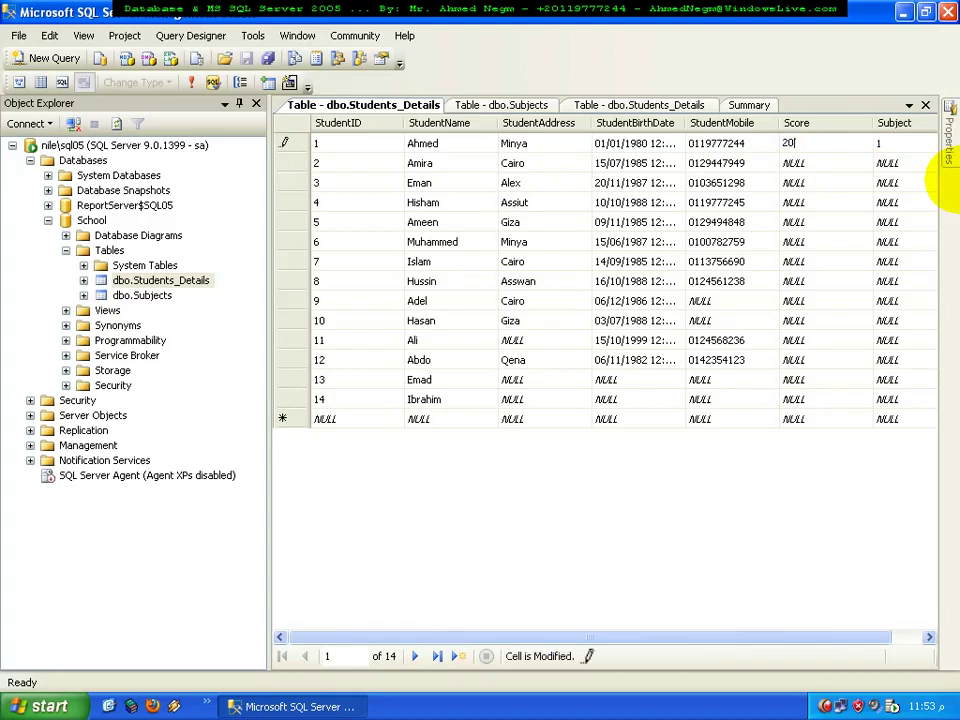
# - Enter a new row with StudentID 1, the student's name, address, birth date, mobile, Score 30, Subject 2
pyautogui.click(348, 419)
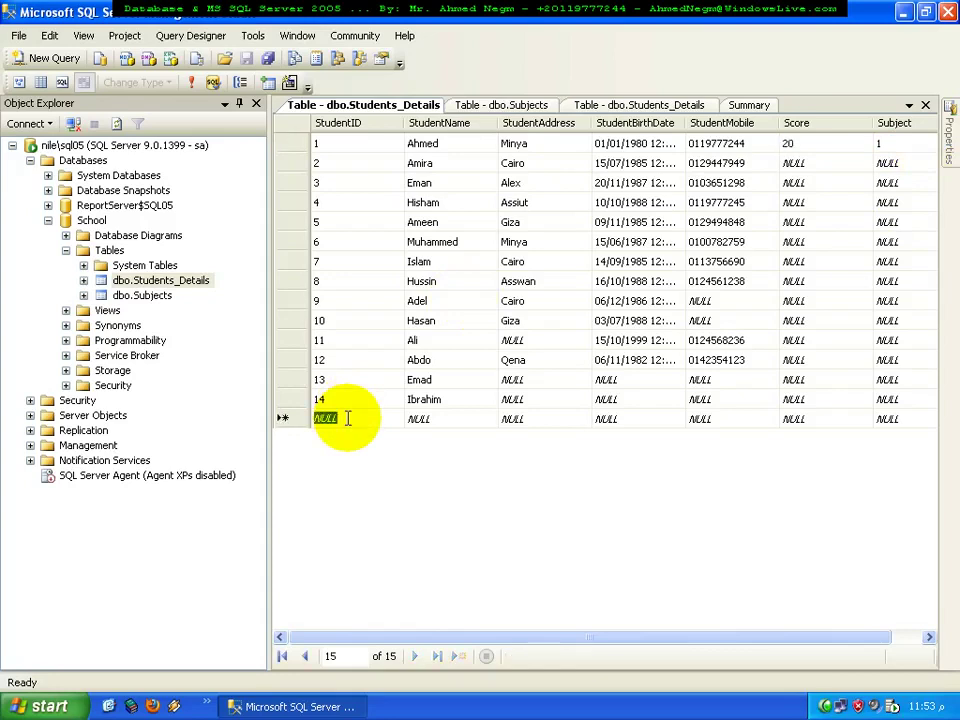
pyautogui.write('1')
pyautogui.press('Tab')
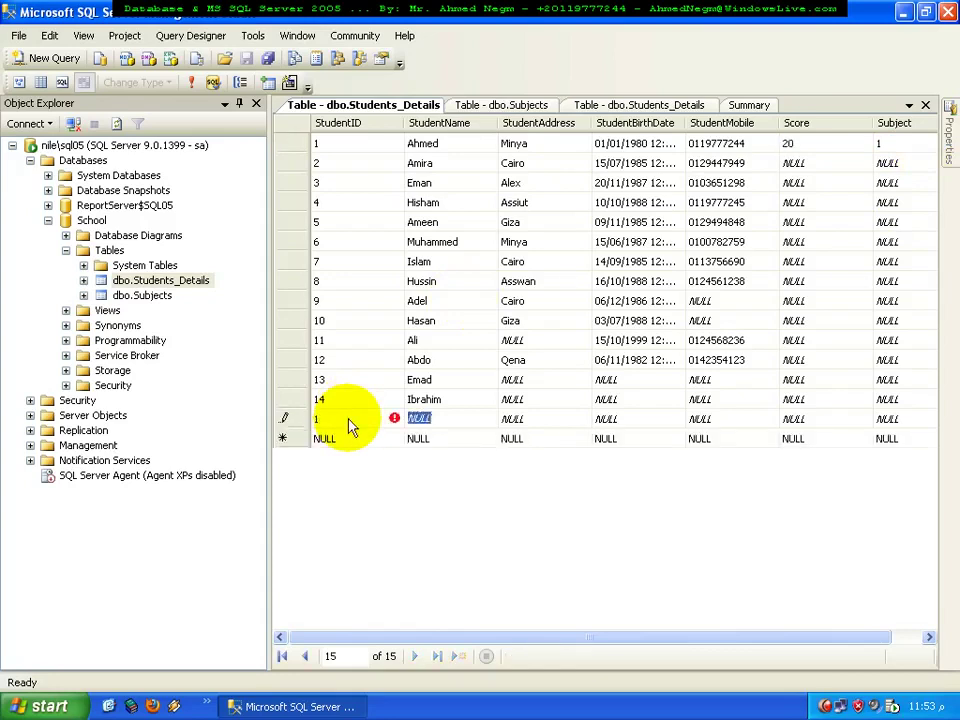
pyautogui.write('Ahmed')
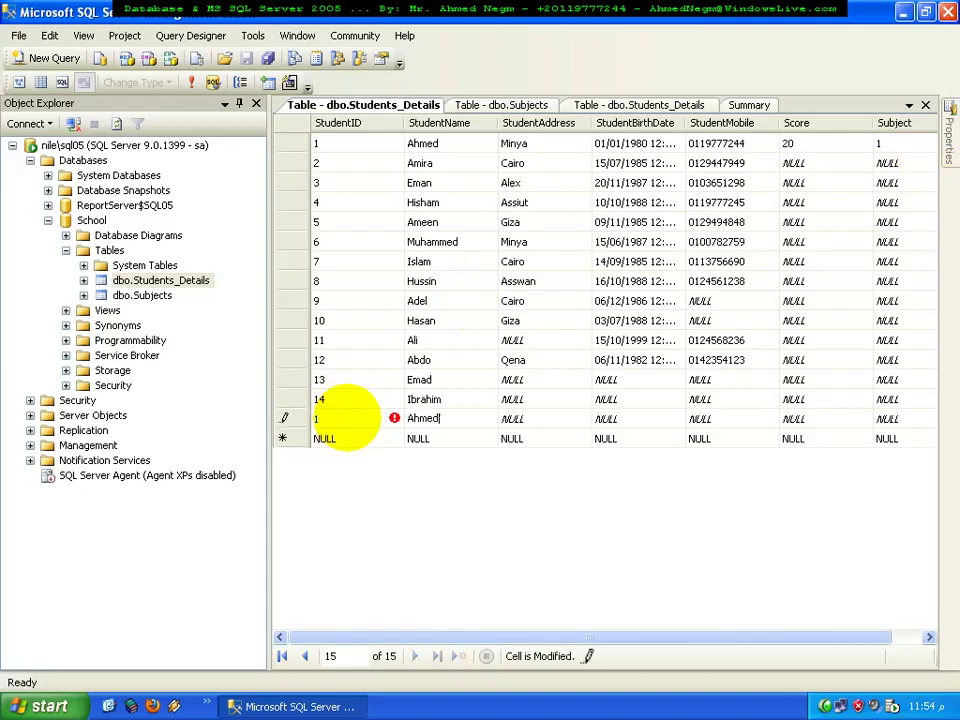
pyautogui.press('Tab')
pyautogui.write('Minya')
pyautogui.press('Tab')
pyautogui.write('1/01/198')
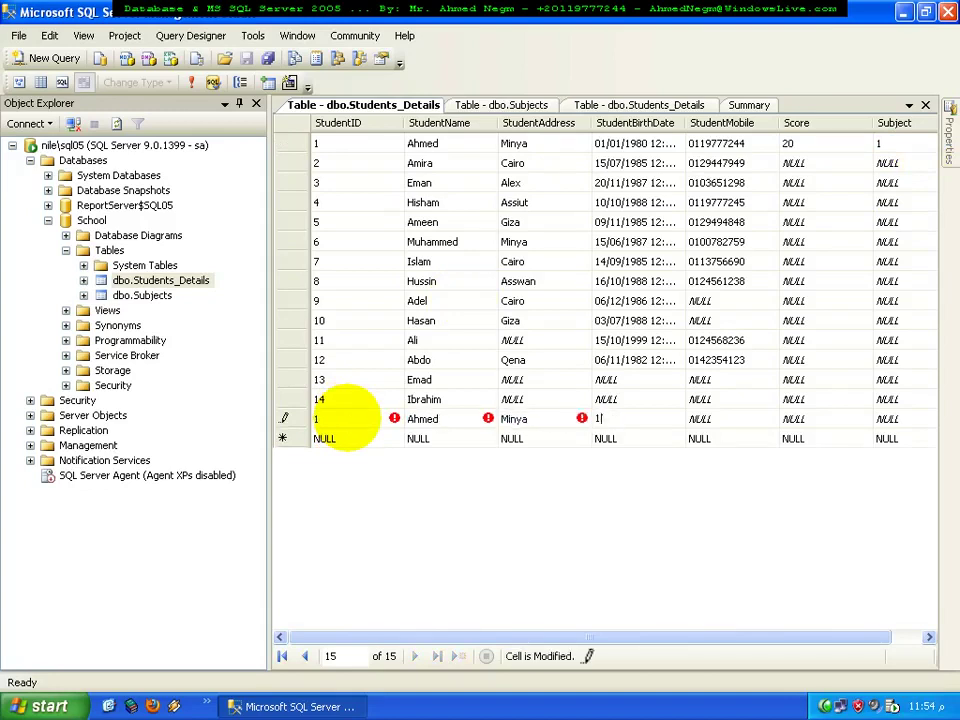
pyautogui.write('0')
pyautogui.press('Tab')
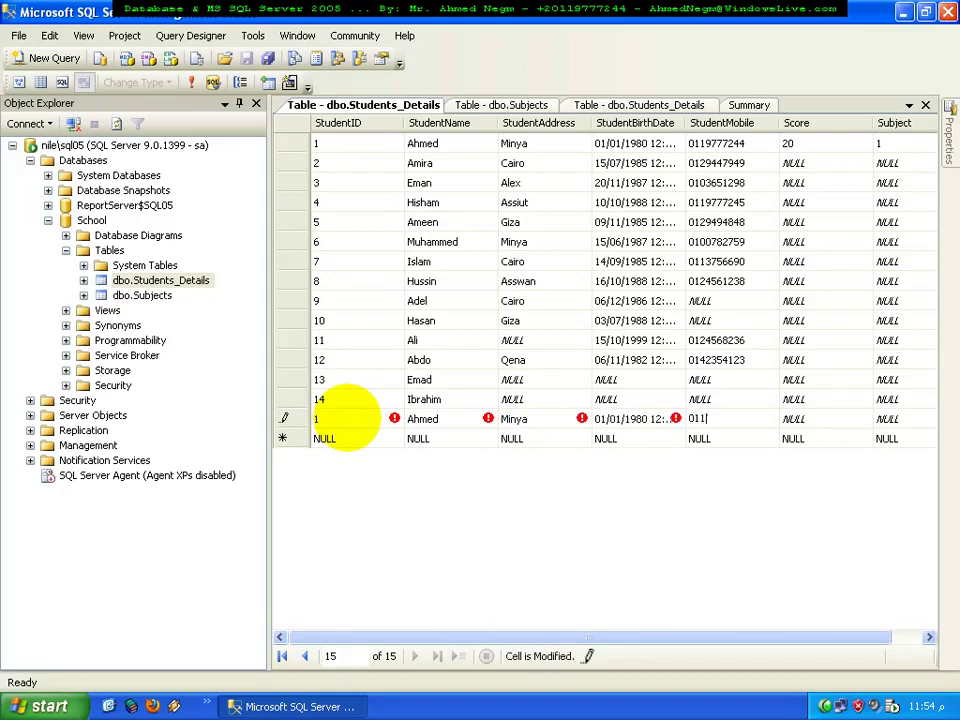
pyautogui.press('Tab')
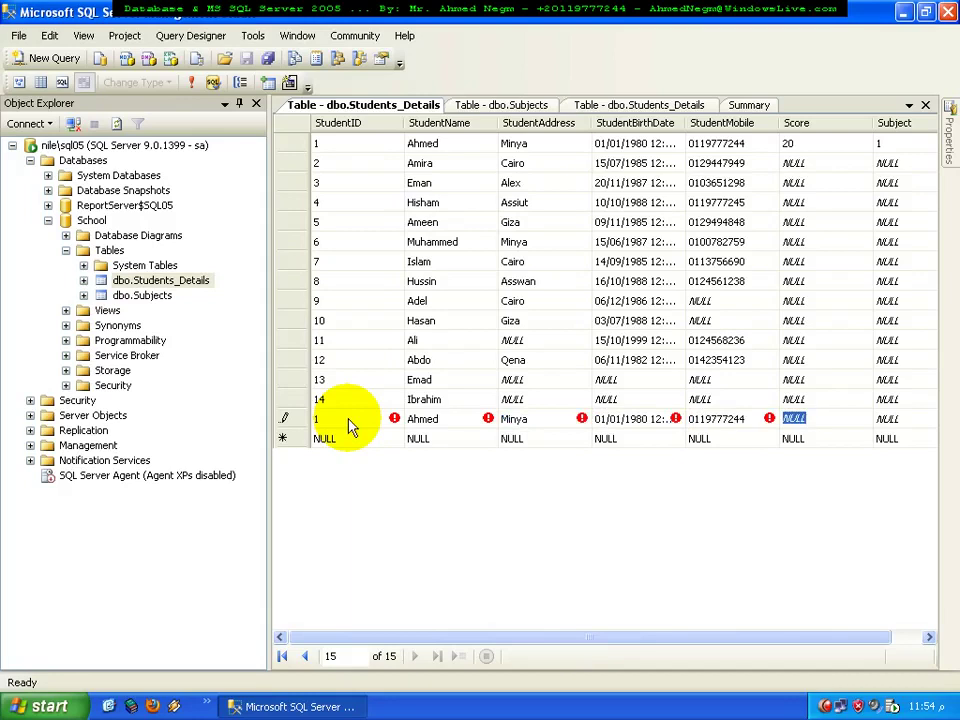
pyautogui.write('30')
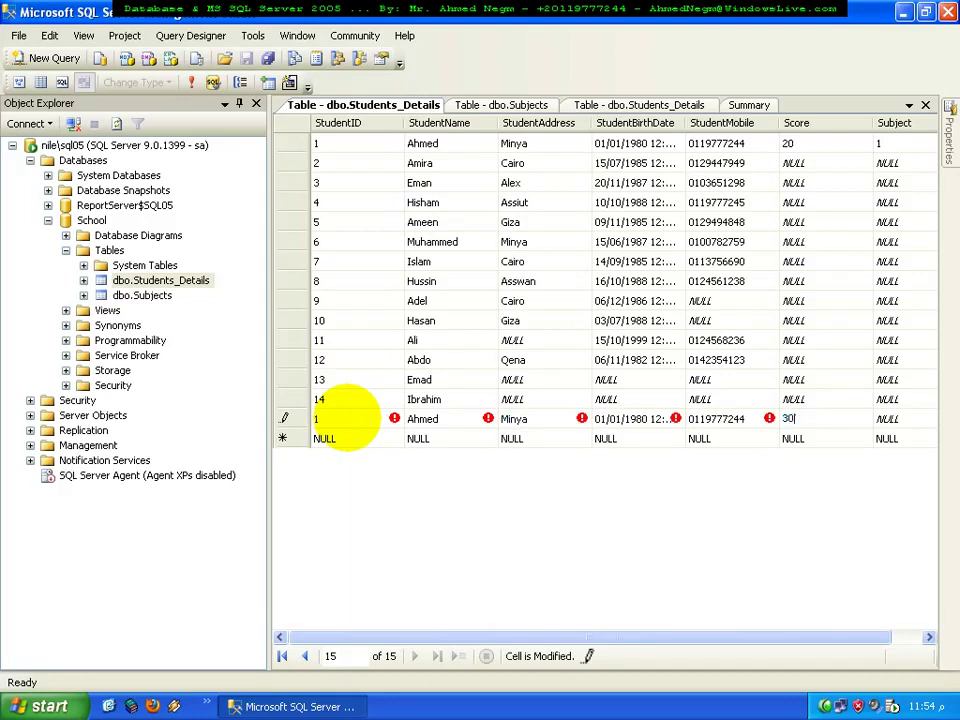
pyautogui.press('Tab')
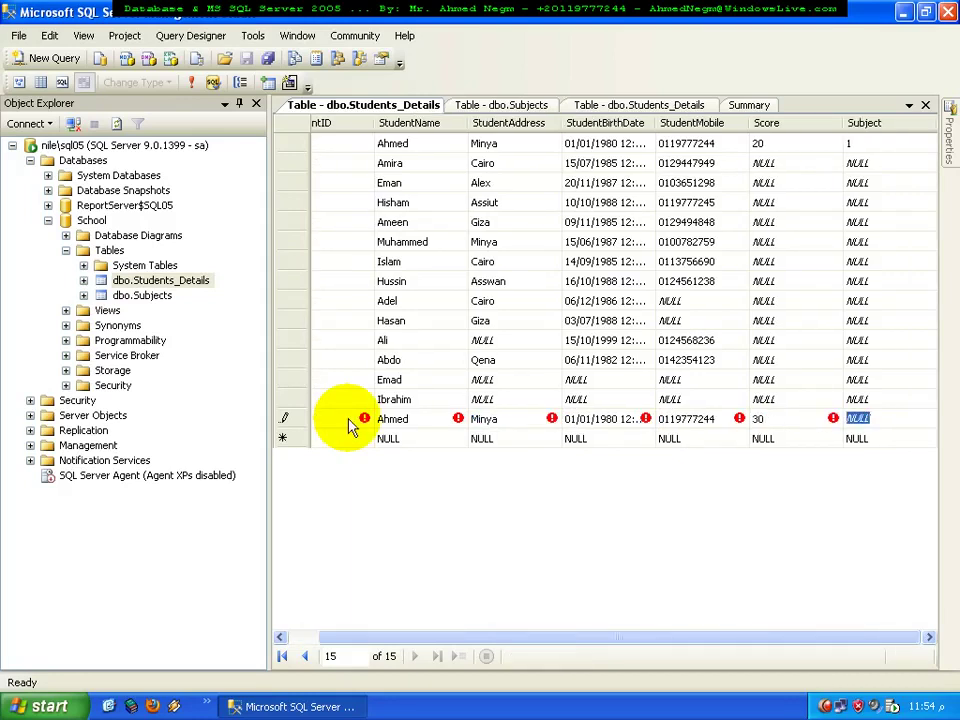
pyautogui.write('2')
pyautogui.press('Return')
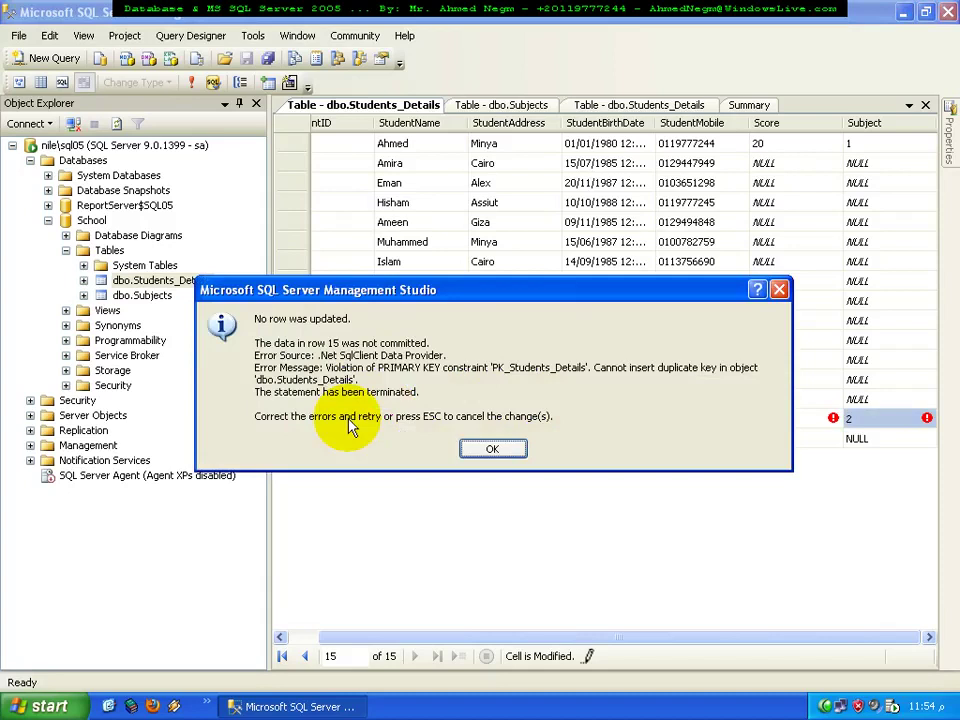
# - Acknowledge the duplicate-key error, cancel the rejected StudentID 1 row, and close the Students_Details grid
pyautogui.moveTo(486, 298); pyautogui.dragTo(536, 399)
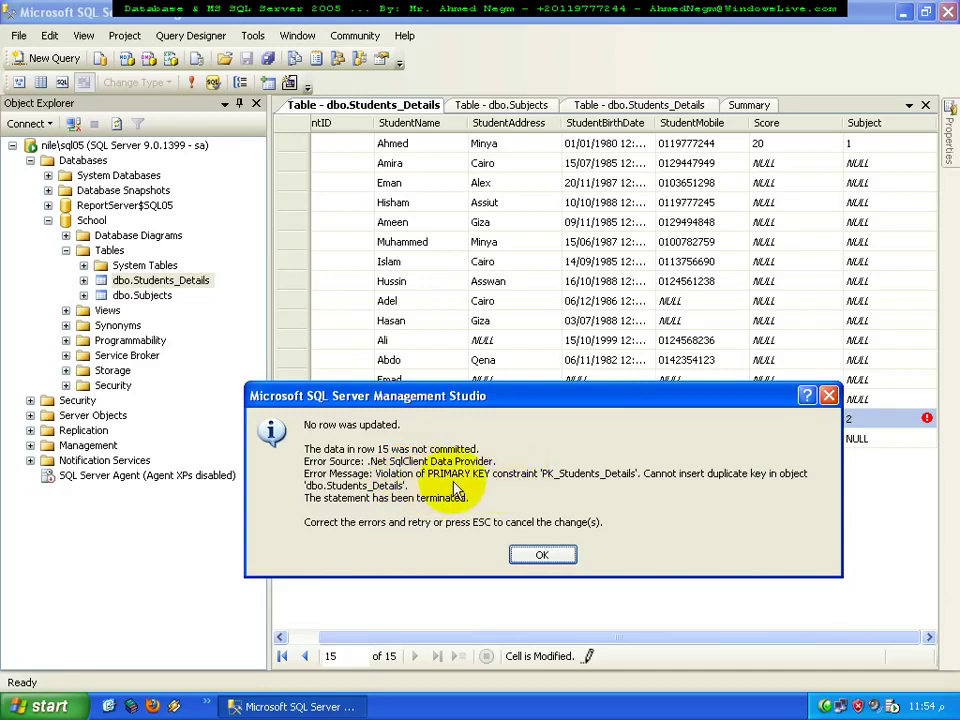
pyautogui.click(541, 557)
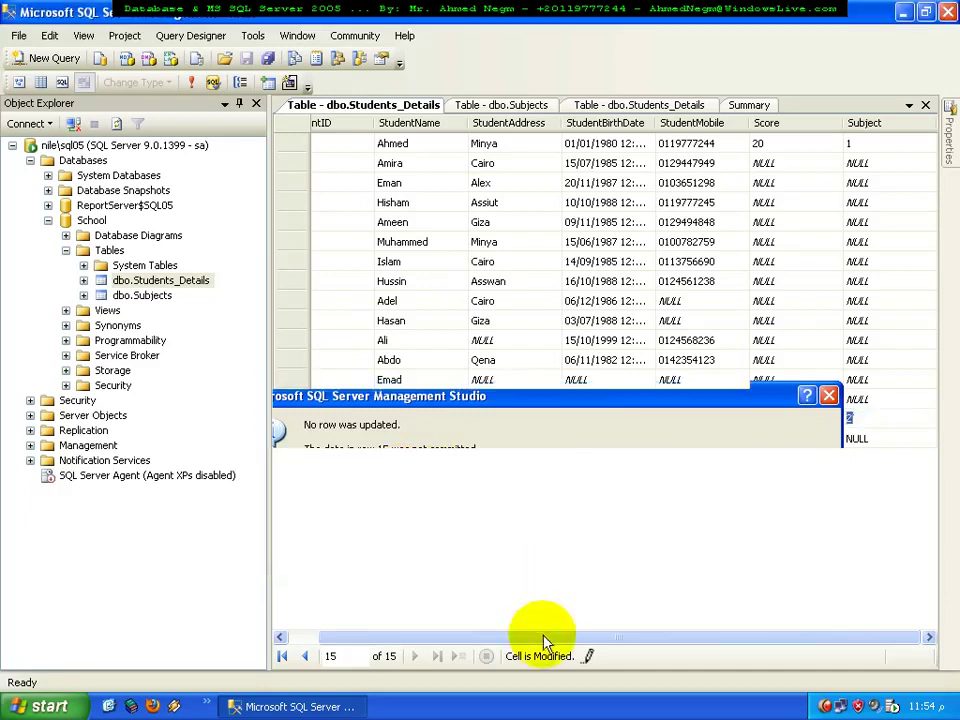
pyautogui.moveTo(546, 638); pyautogui.dragTo(454, 637)
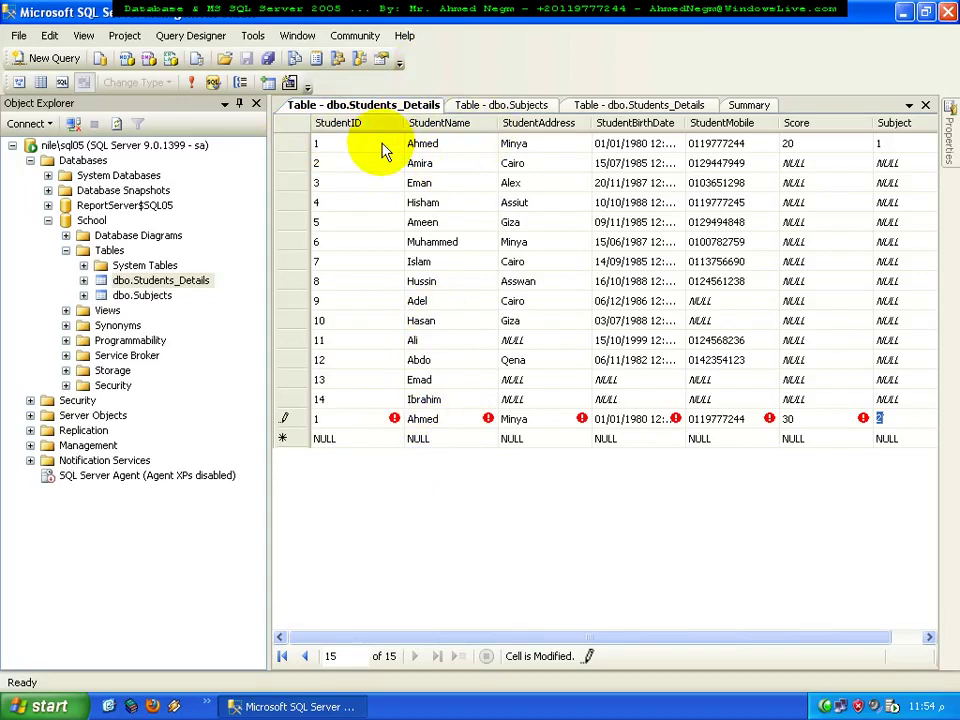
pyautogui.press('Escape')
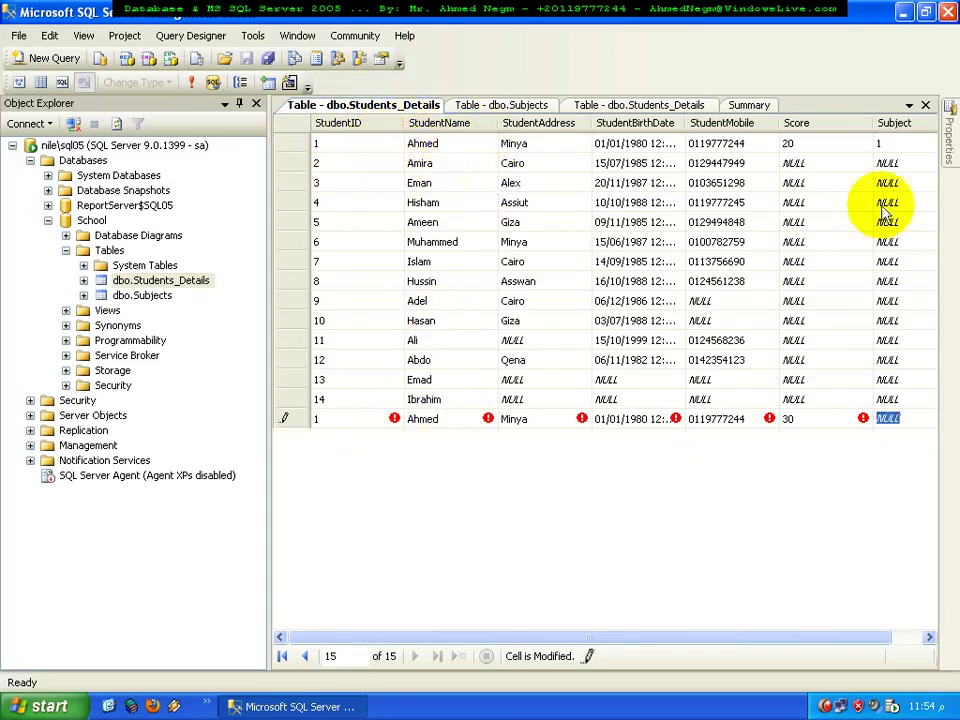
pyautogui.click(925, 104)
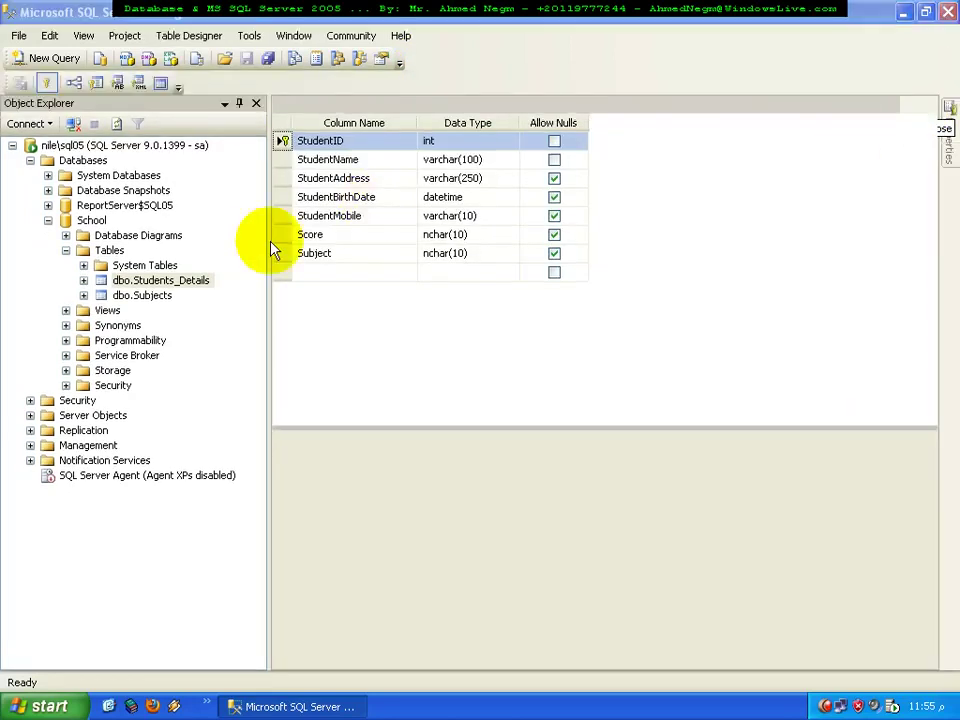
# - Delete the Score and Subject columns from the Students_Details design and save it
pyautogui.click(284, 235)
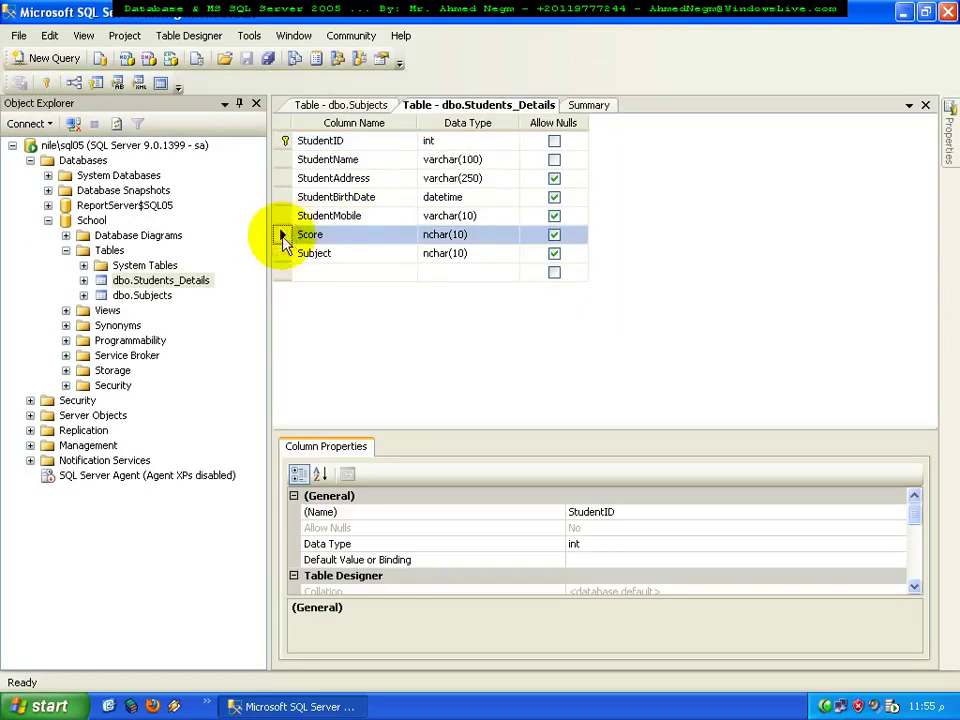
pyautogui.keyDown('shift'); pyautogui.click(283, 260); pyautogui.keyUp('shift')
pyautogui.press('Delete')
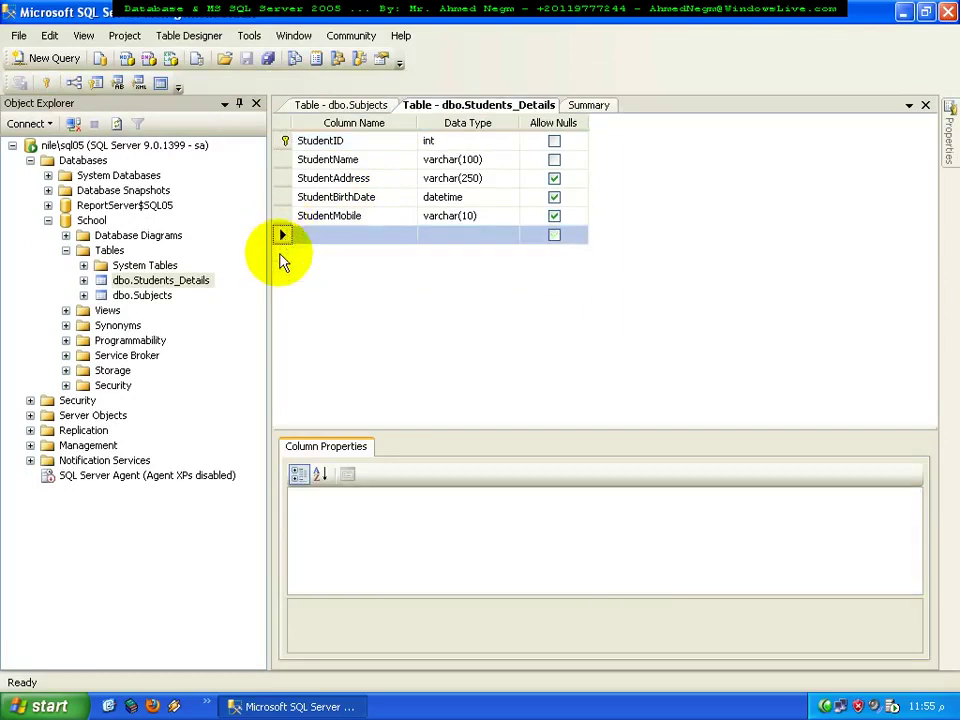
pyautogui.click(246, 58)
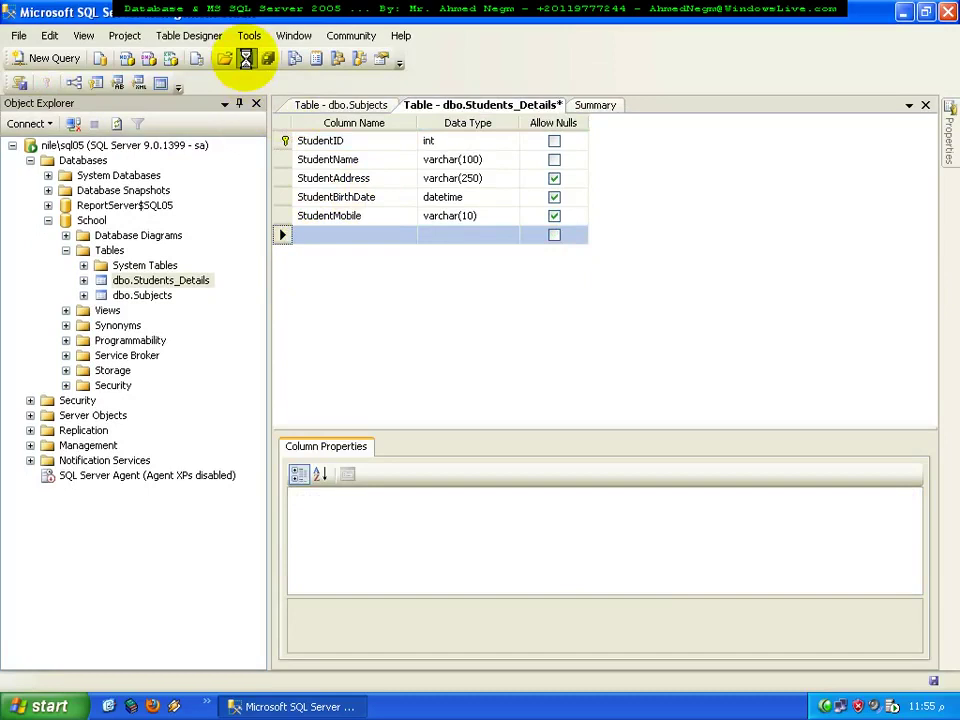
pyautogui.click(342, 104)
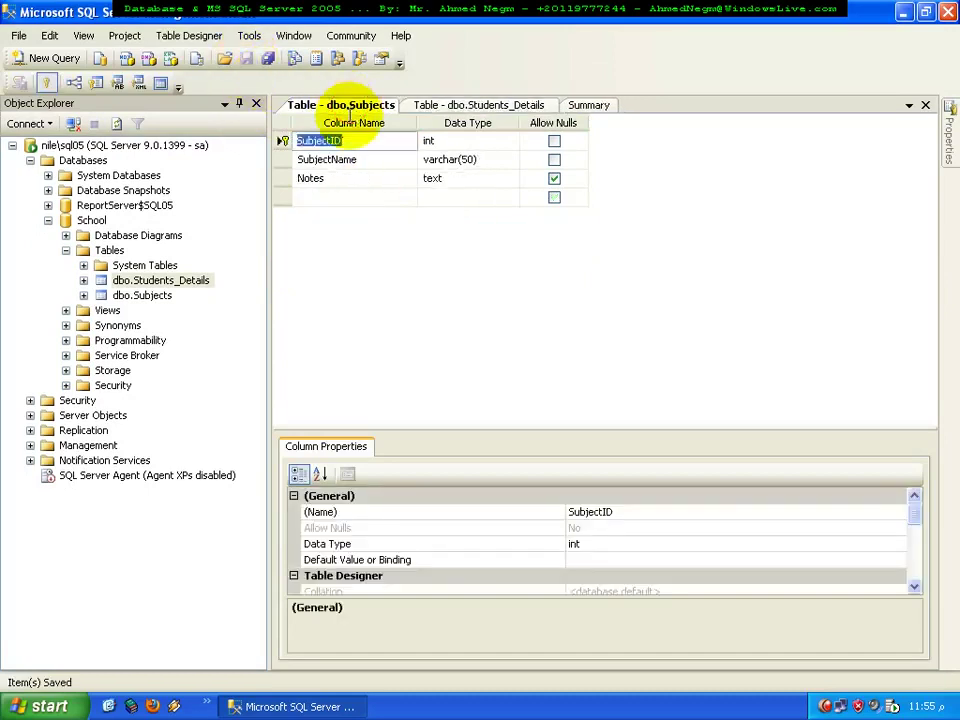
# - Add a nullable nchar(10) StudentID column to the Subjects table design and save it
pyautogui.click(330, 197)
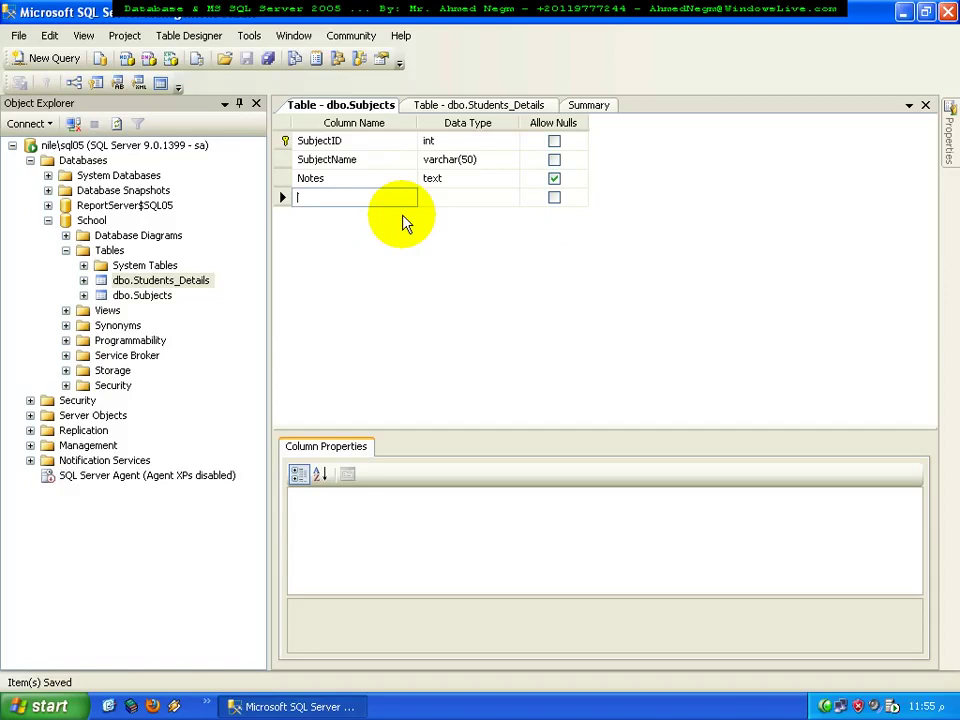
pyautogui.write('Stud')
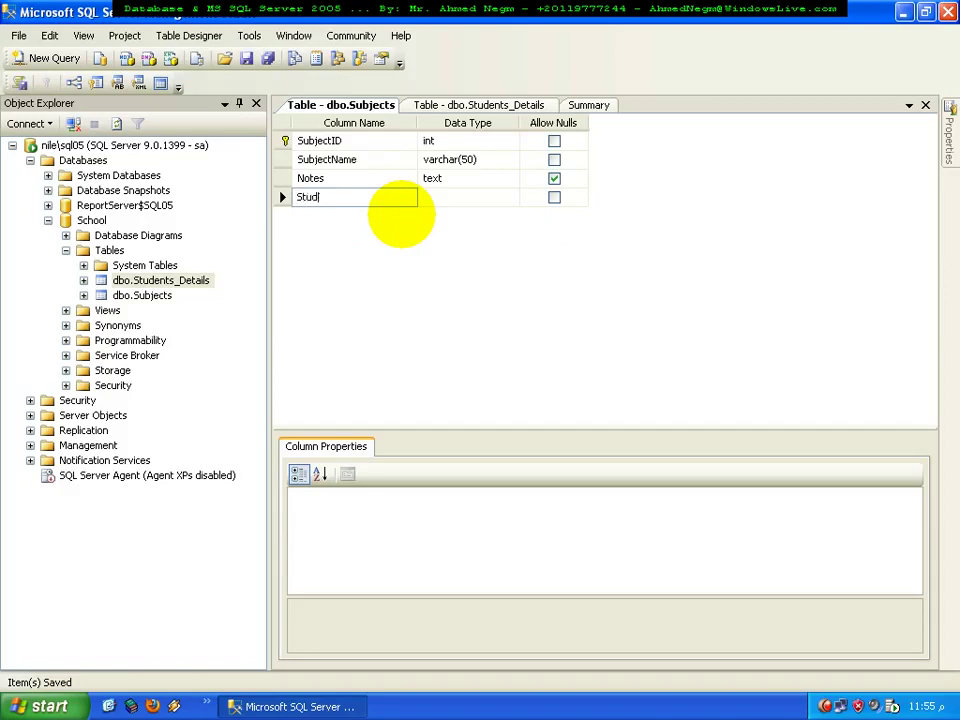
pyautogui.write('entID')
pyautogui.press('Up')
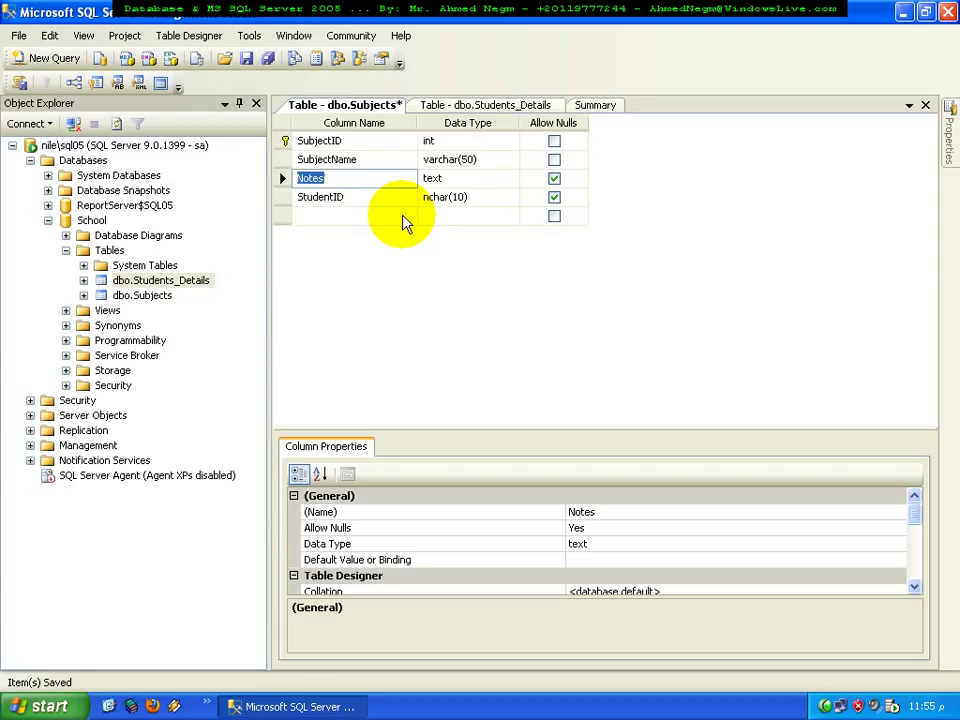
pyautogui.click(160, 281)
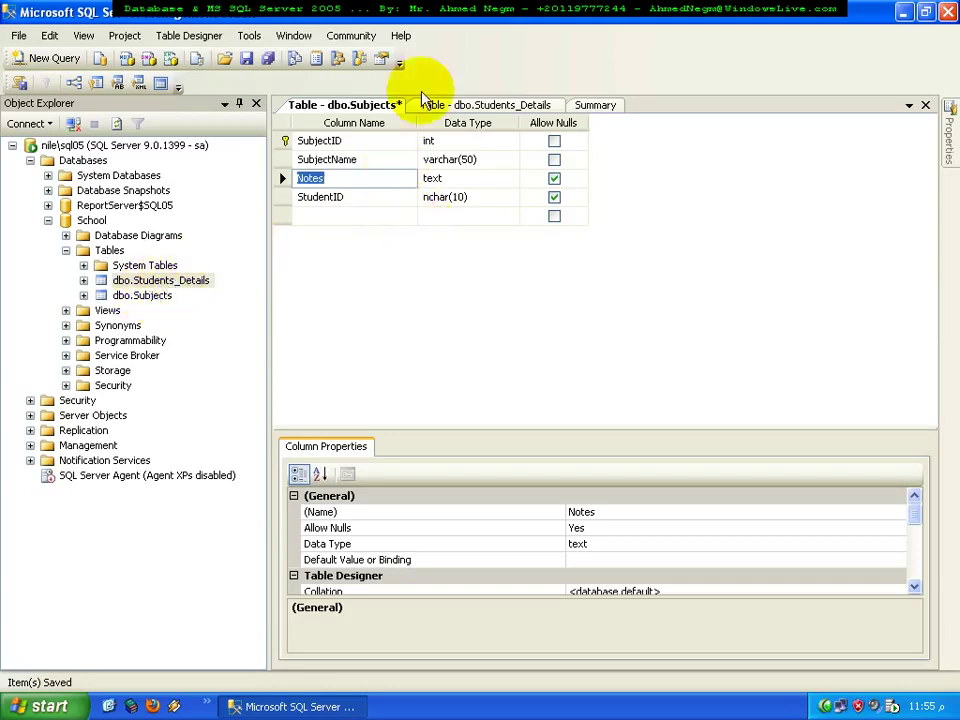
pyautogui.click(246, 57)
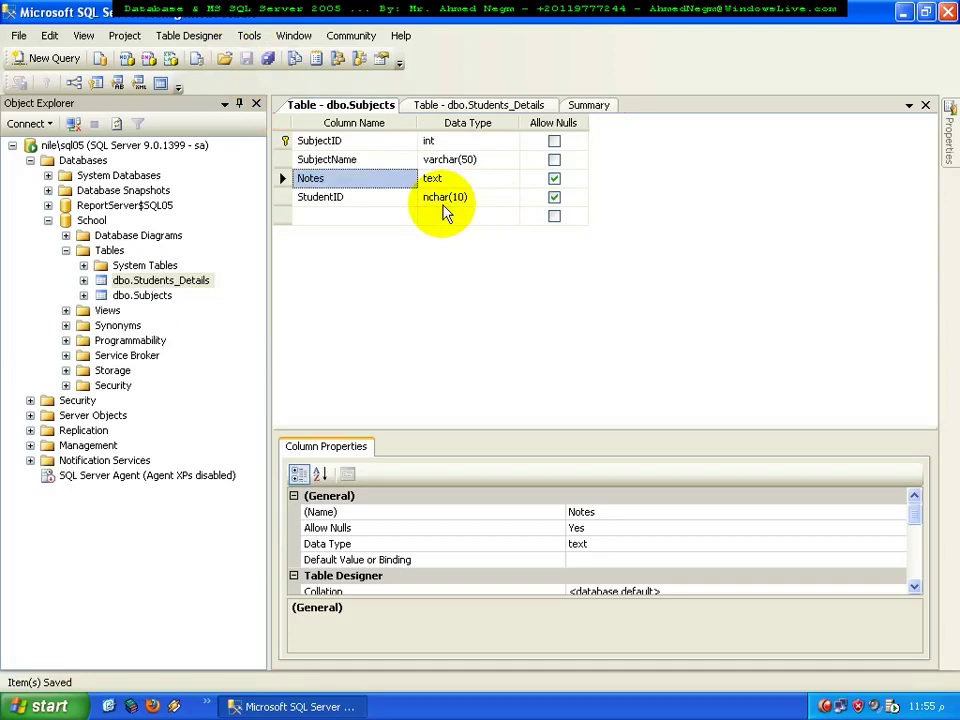
pyautogui.click(171, 297)
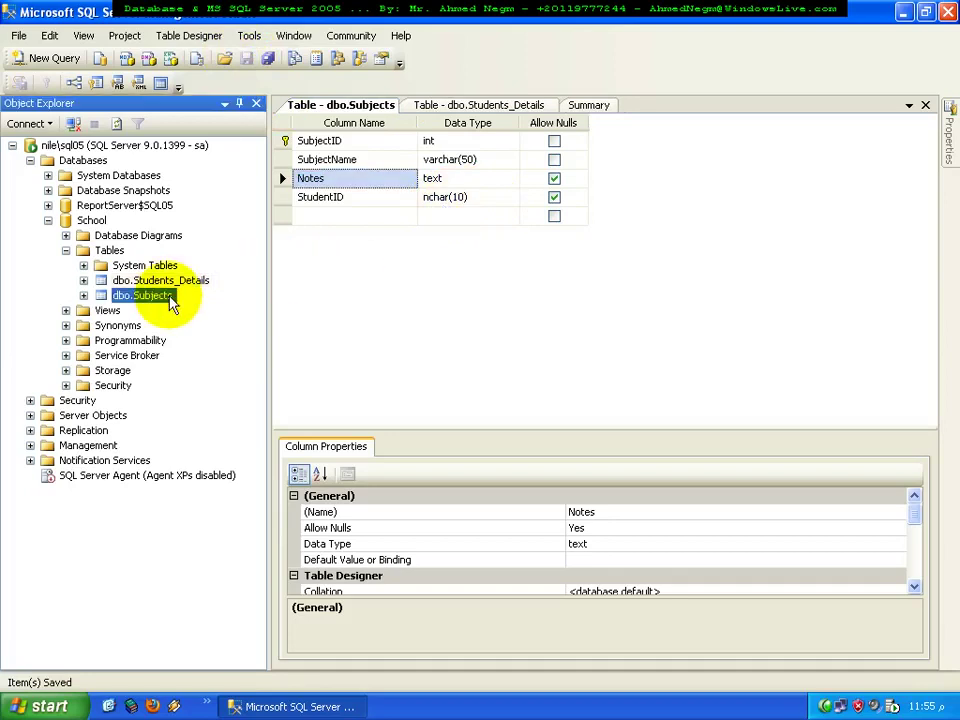
pyautogui.rightClick(174, 297)
# - In the Subjects data, set English's StudentID to 1
pyautogui.click(215, 337)
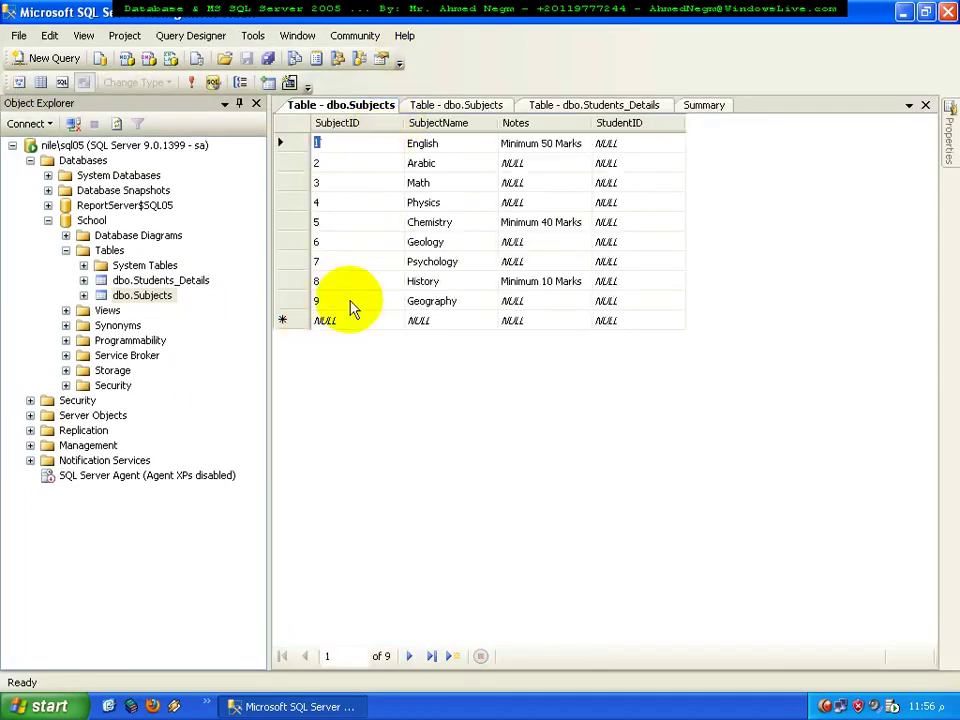
pyautogui.click(368, 321)
pyautogui.click(640, 142)
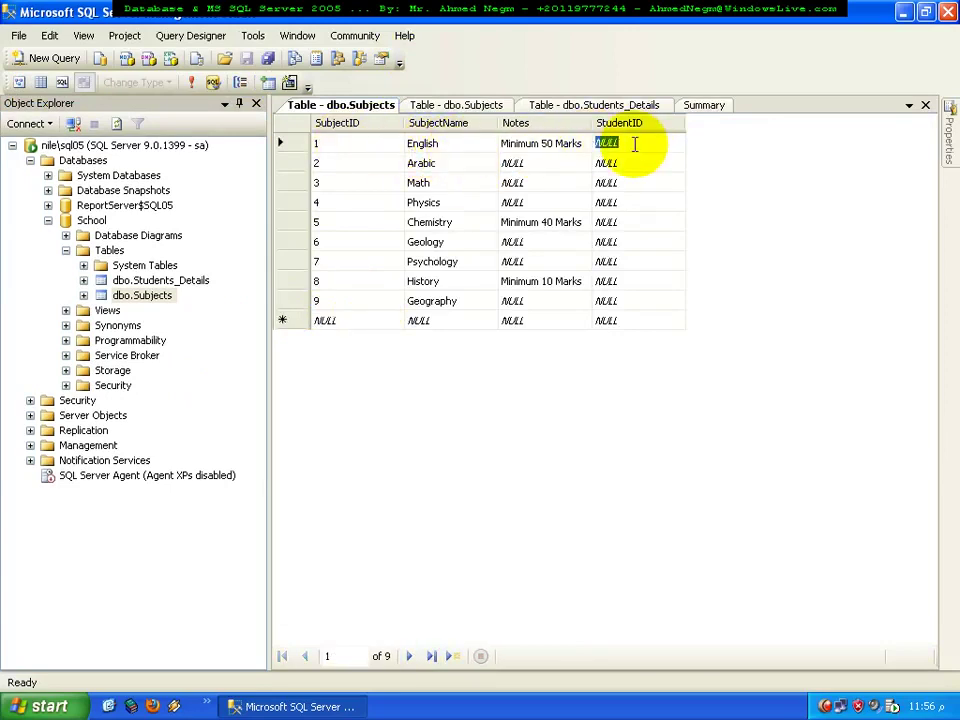
pyautogui.write('1')
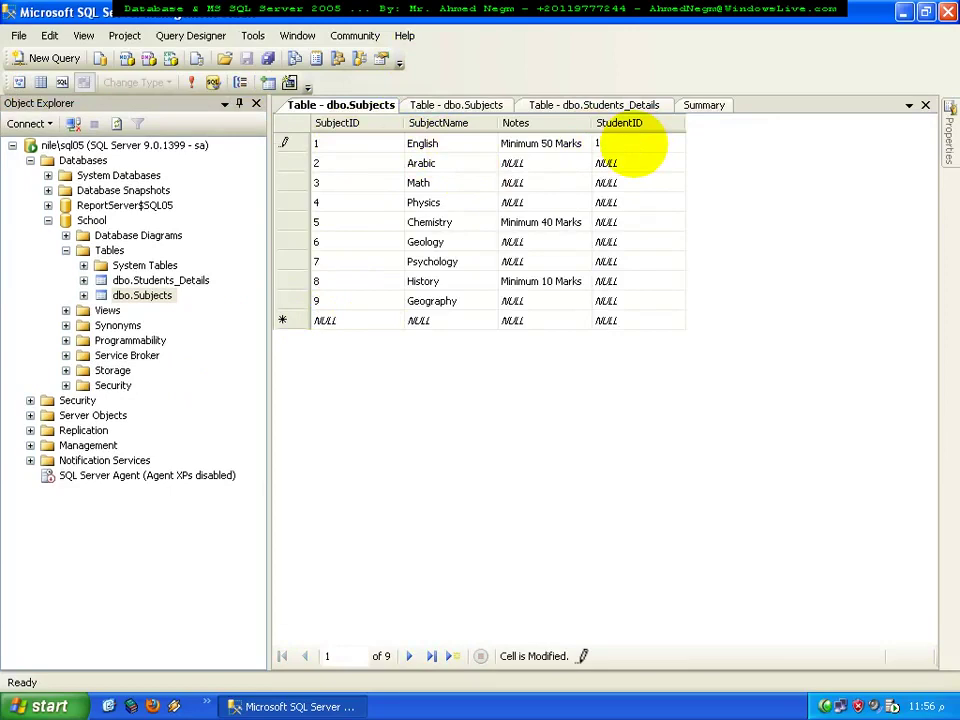
pyautogui.press('Down')
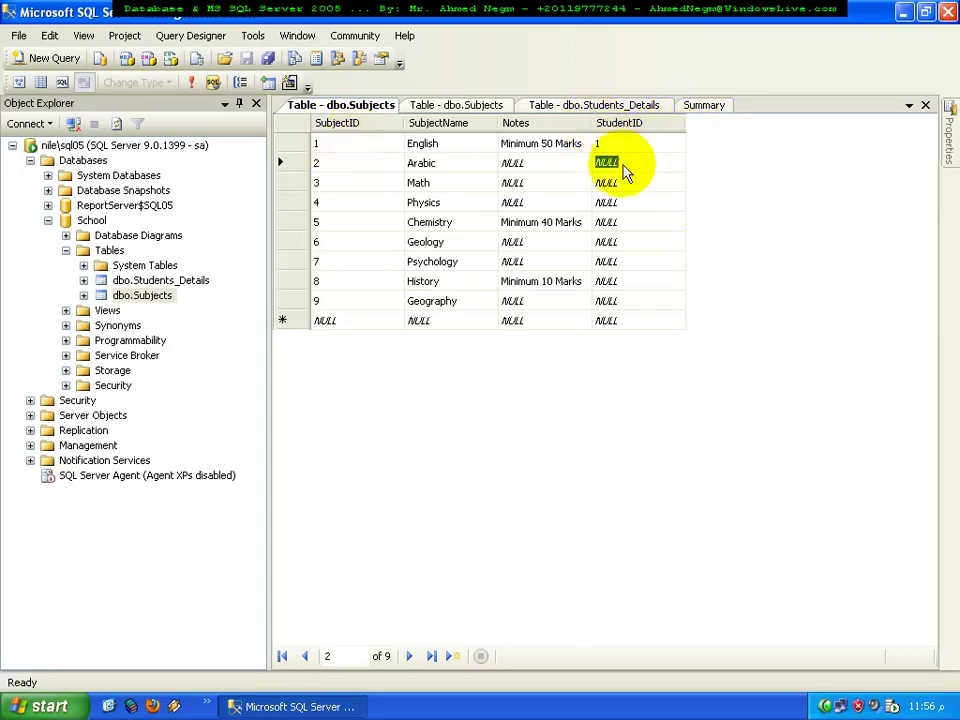
# - Add a new row with SubjectID 1, SubjectName English, Notes 'Minimum 50 Marks', StudentID left empty
pyautogui.click(362, 321)
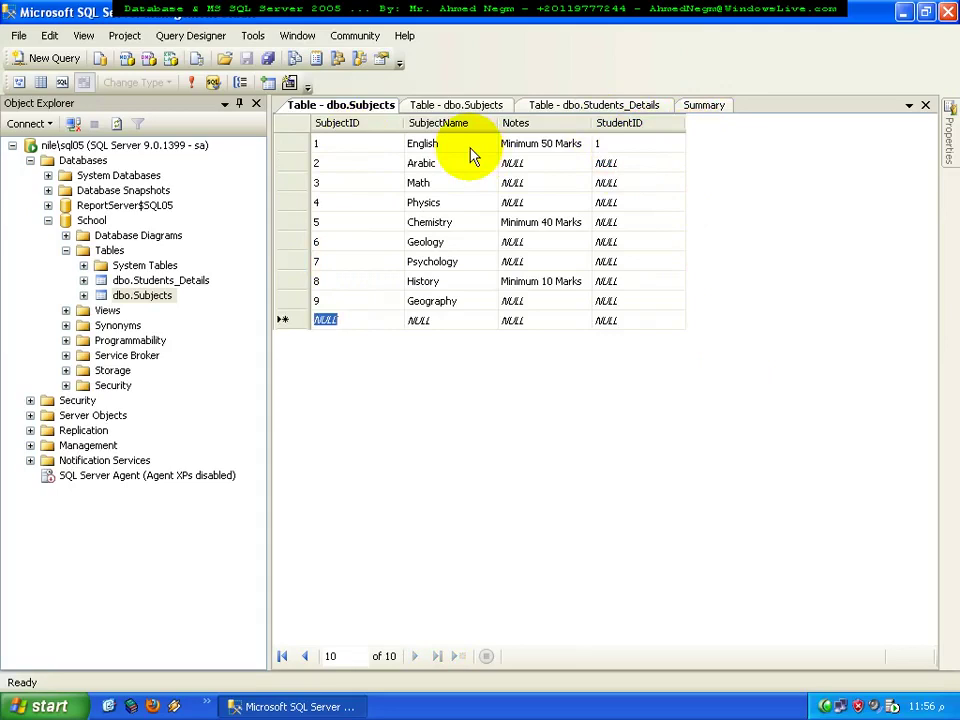
pyautogui.write('1')
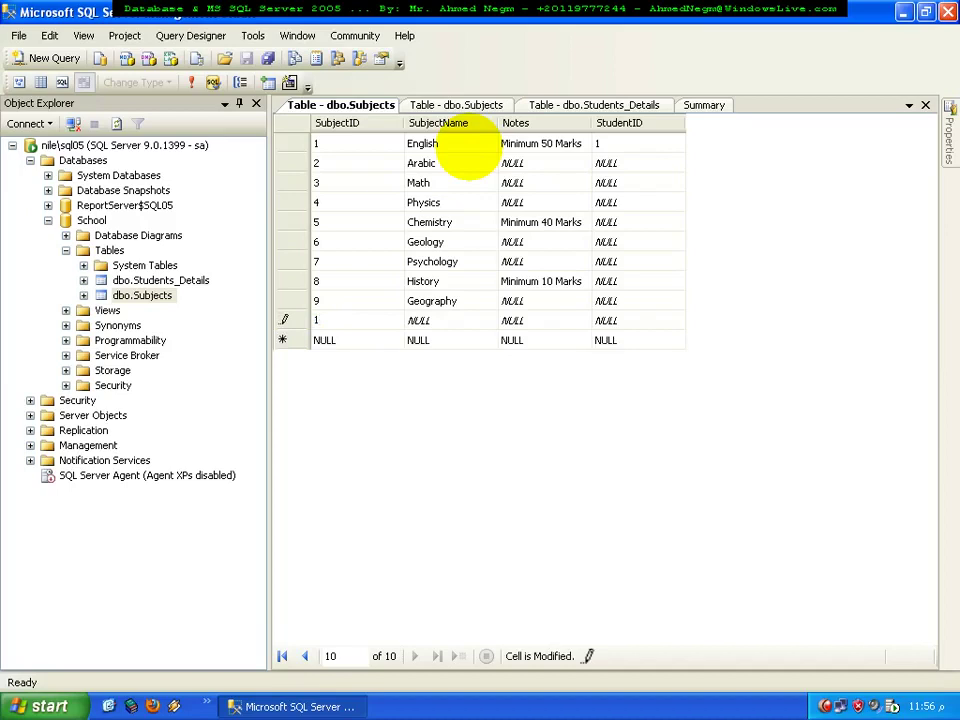
pyautogui.press('Tab')
pyautogui.write('English')
pyautogui.press('Tab')
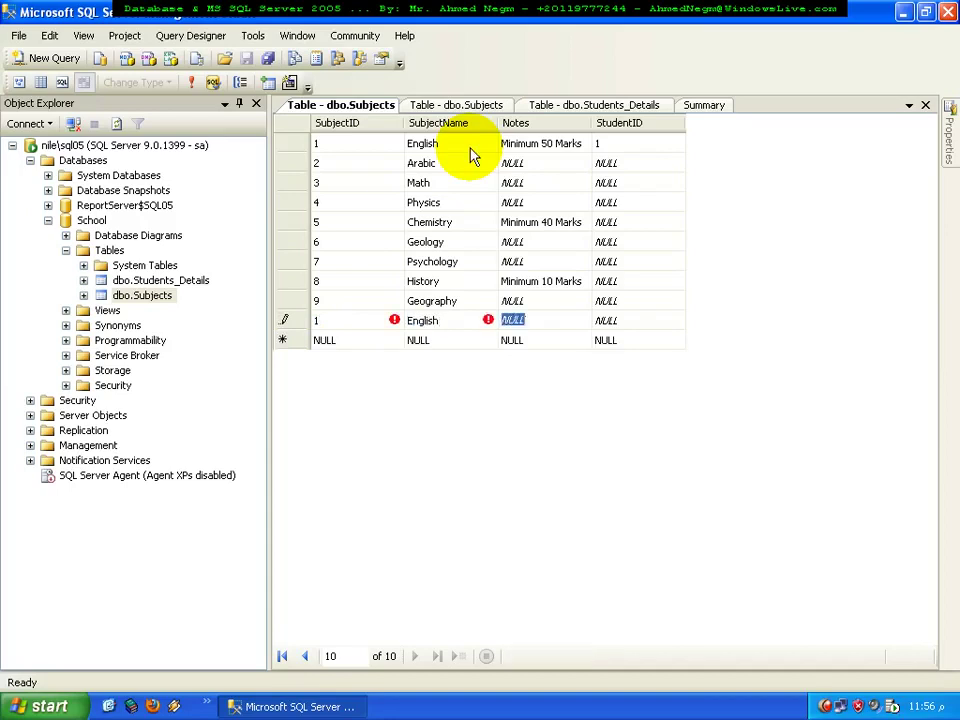
pyautogui.write('Mi')
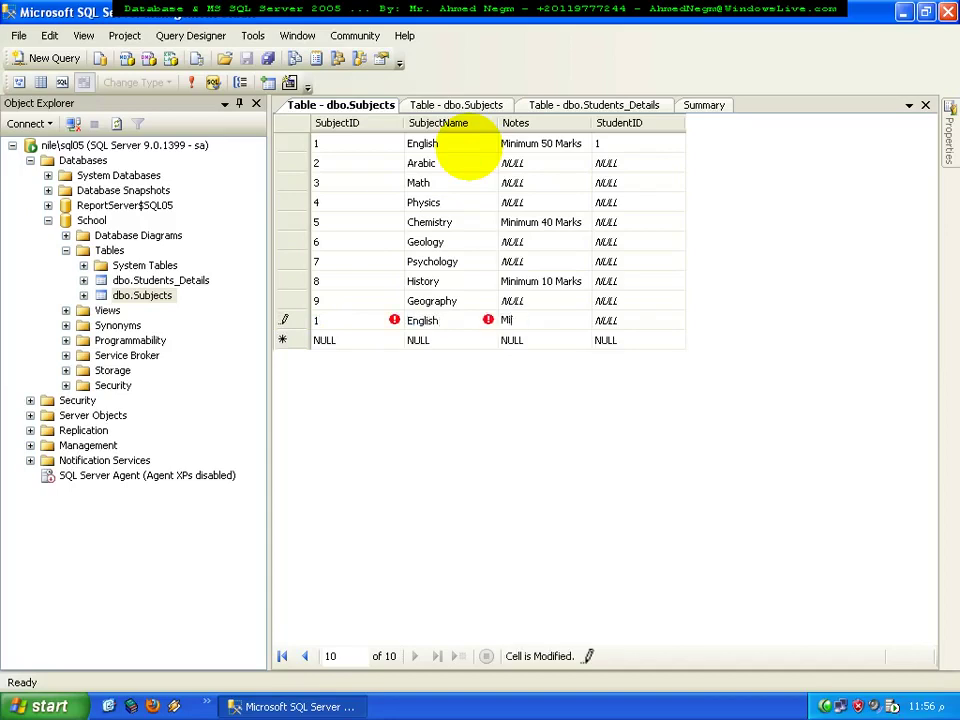
pyautogui.write('nimum 50 Marks')
pyautogui.press('Tab')
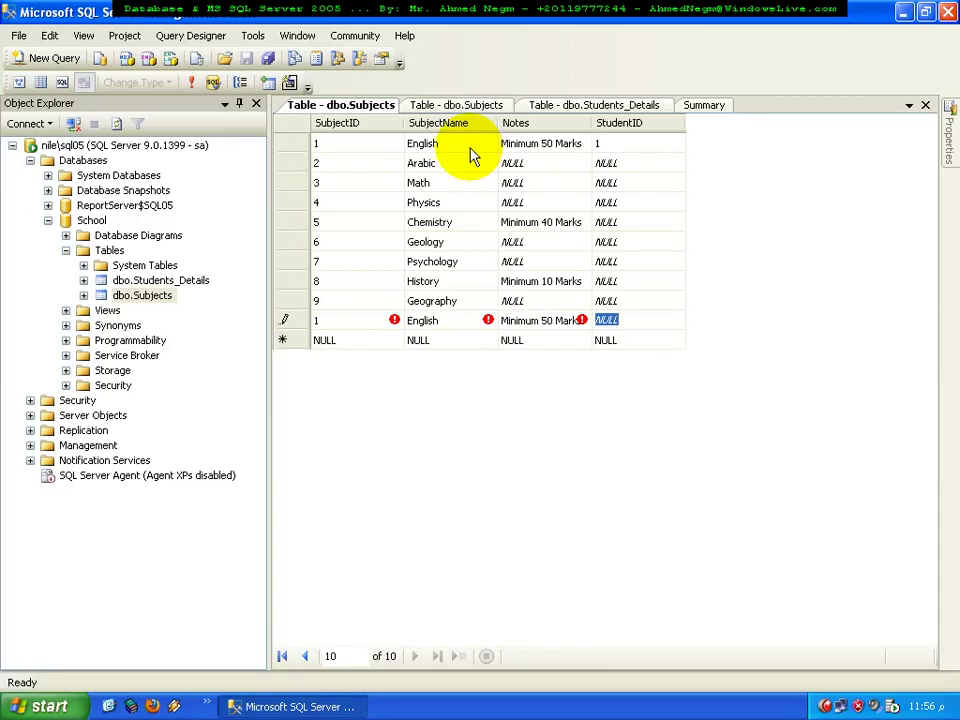
pyautogui.write('2')
pyautogui.press('BackSpace')
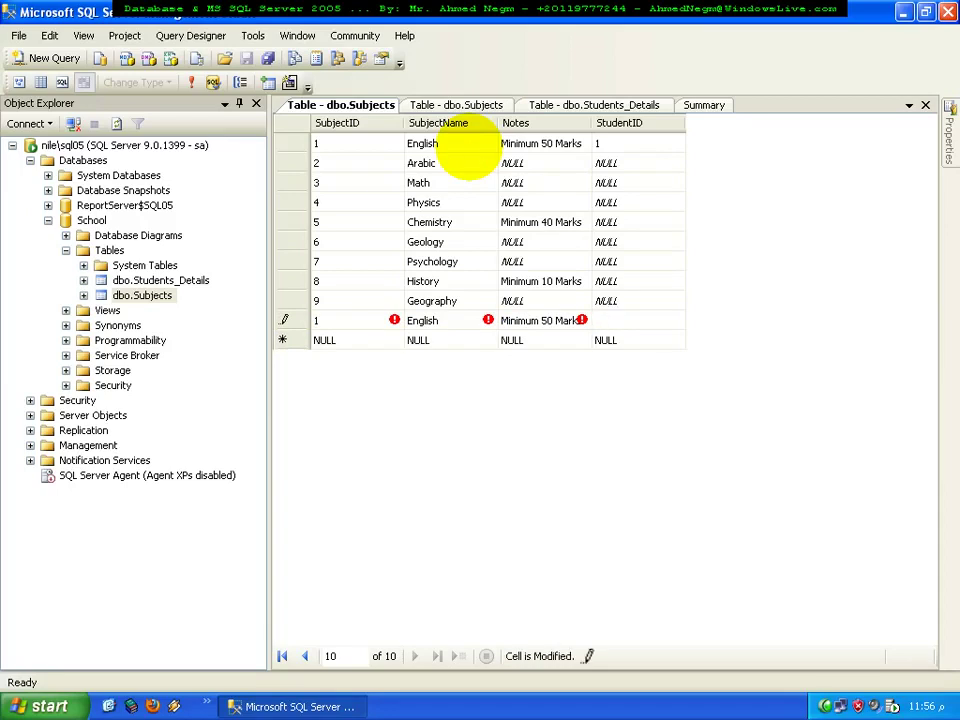
pyautogui.click(472, 152)
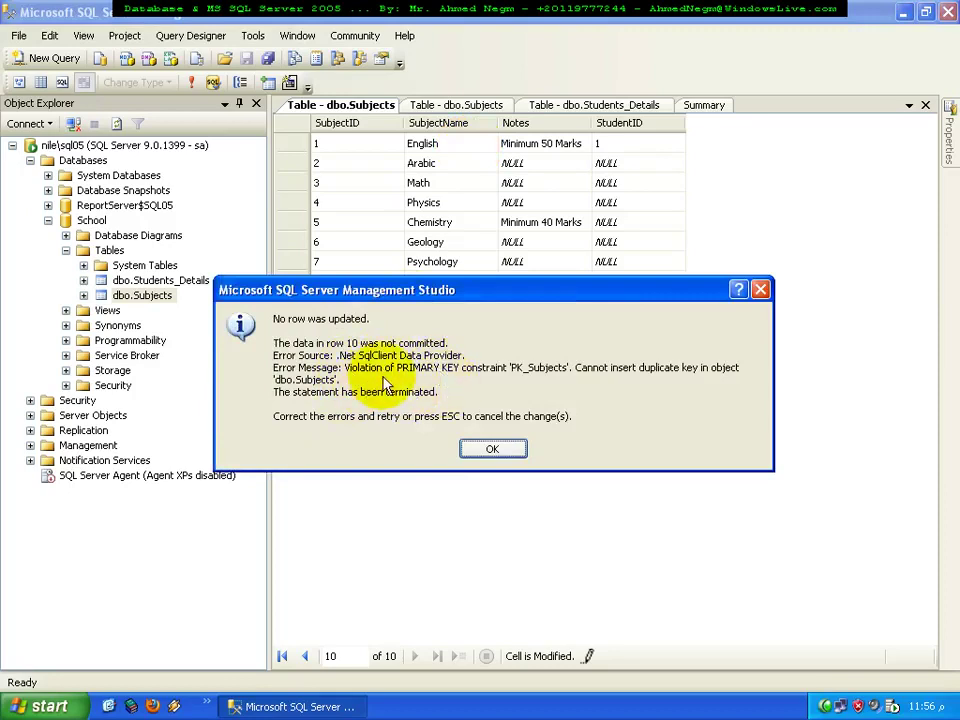
# - Acknowledge the PK_Subjects violation and cancel the duplicate English row
pyautogui.click(490, 452)
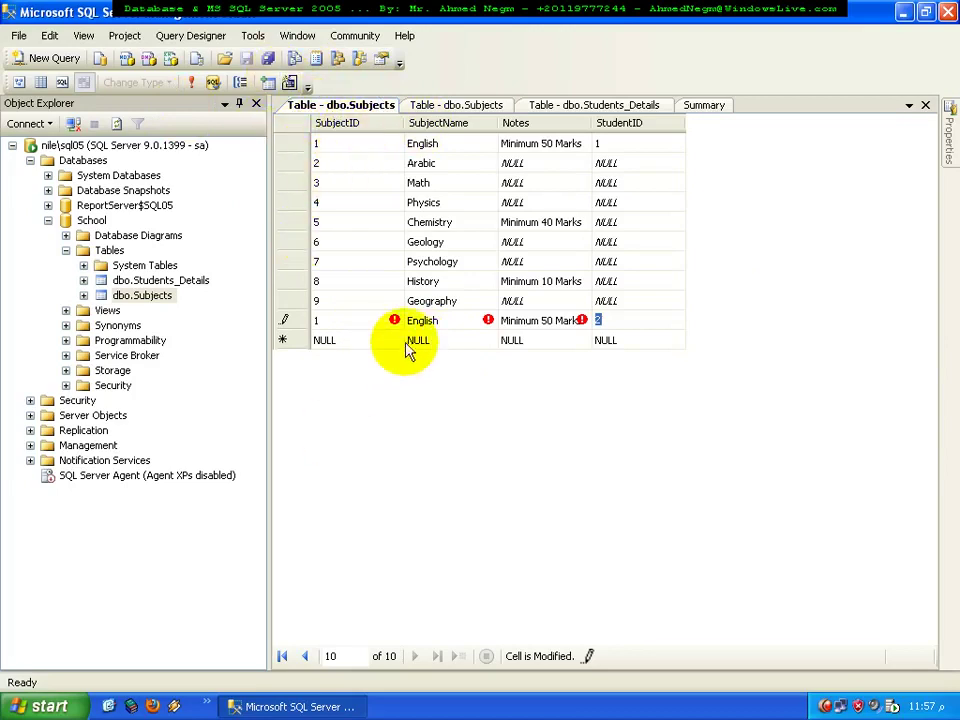
pyautogui.hotkey('ctrl', '0')
pyautogui.press('Escape')
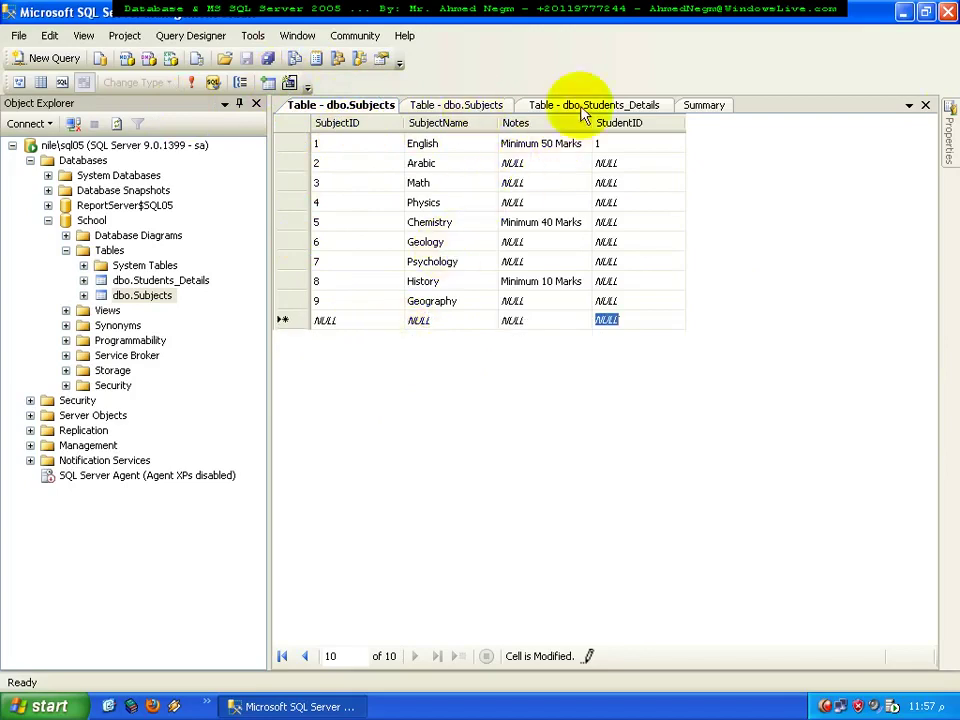
# - Delete the StudentID column from the Subjects design, save it, and close the designer
pyautogui.click(923, 103)
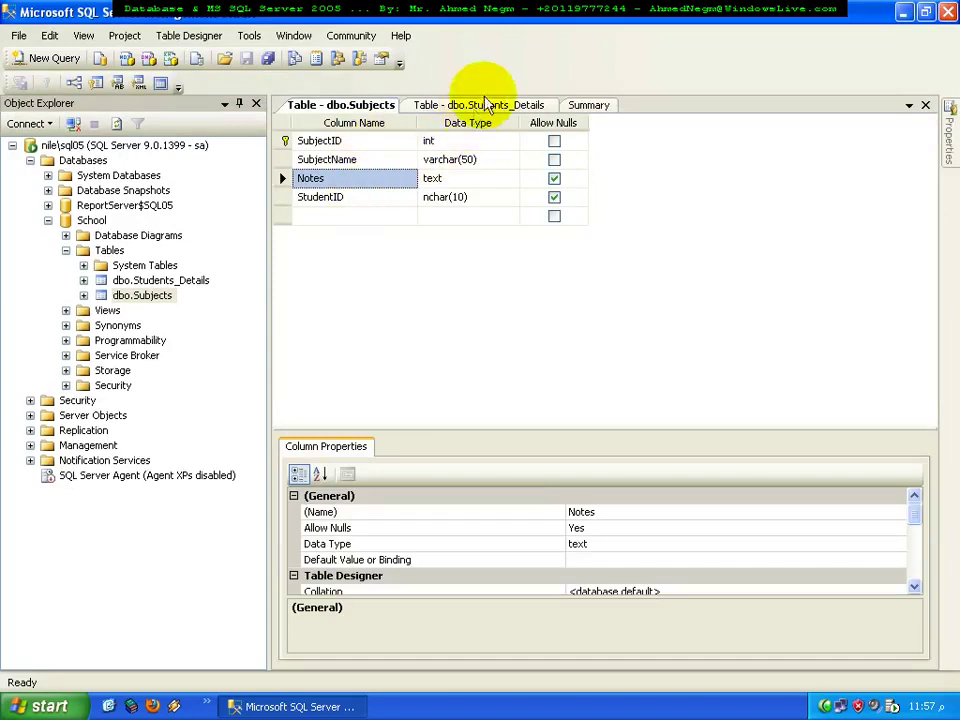
pyautogui.click(282, 201)
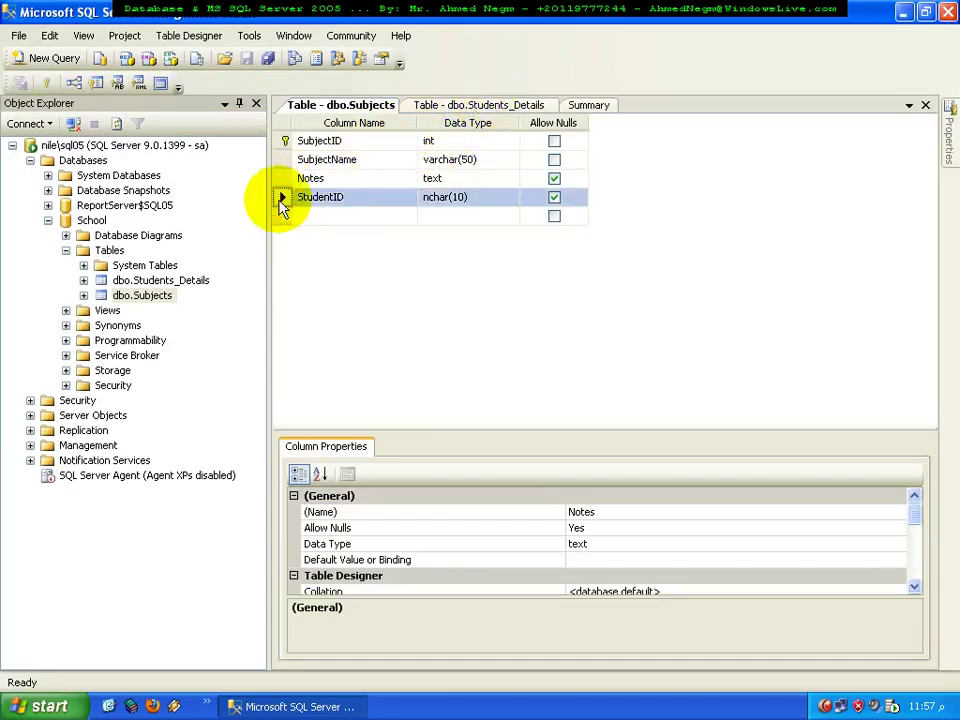
pyautogui.press('Delete')
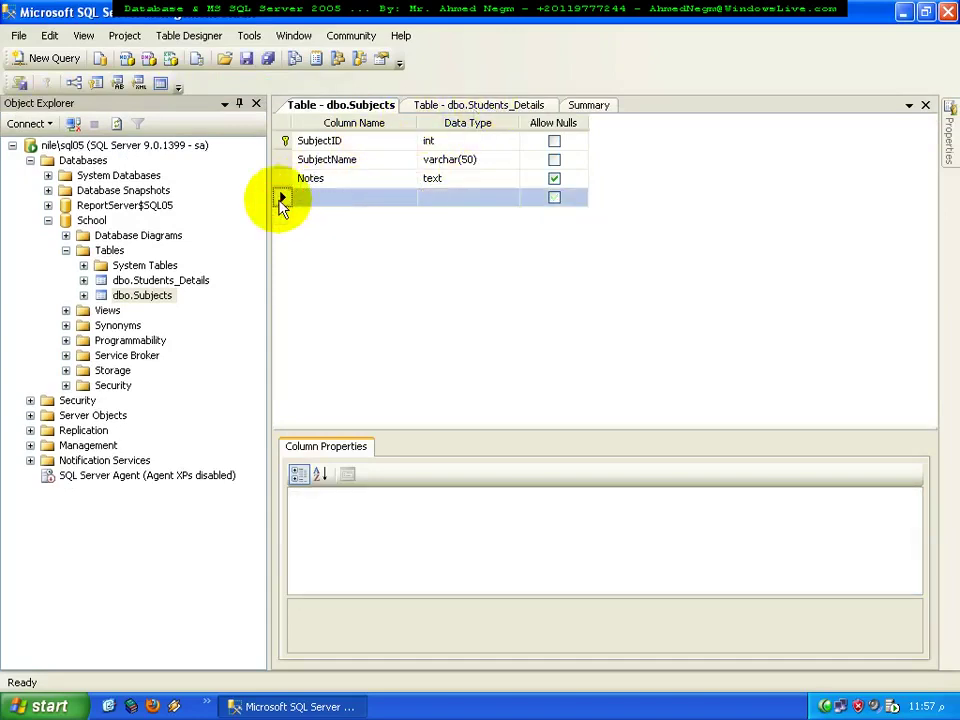
pyautogui.click(250, 56)
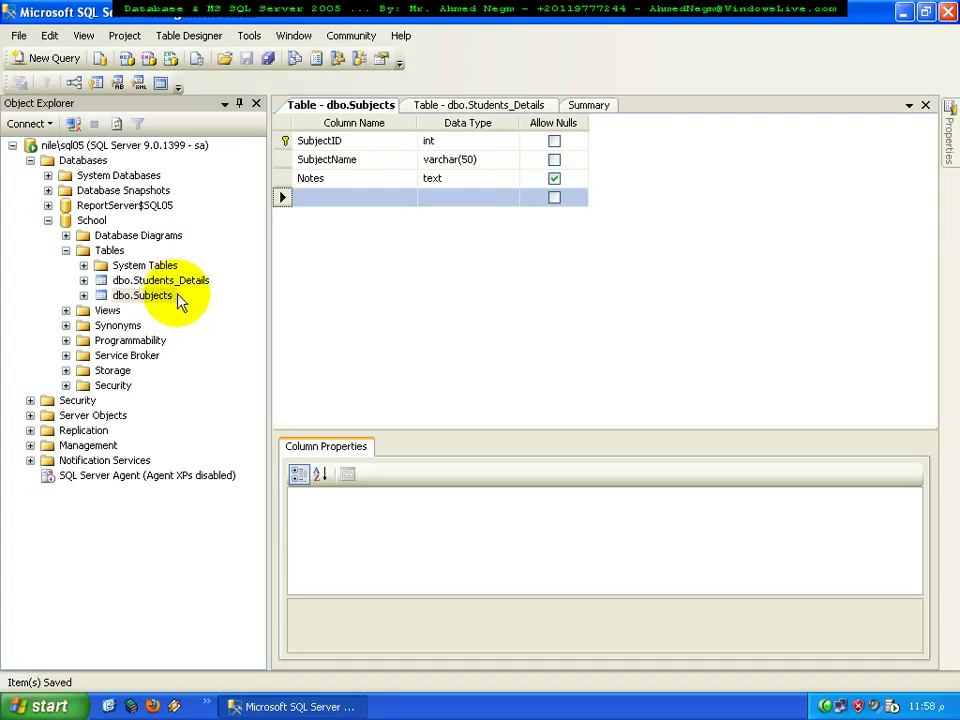
pyautogui.click(926, 106)
# - Close the Students_Details design and start a new table in the School database's Tables folder
pyautogui.click(926, 106)
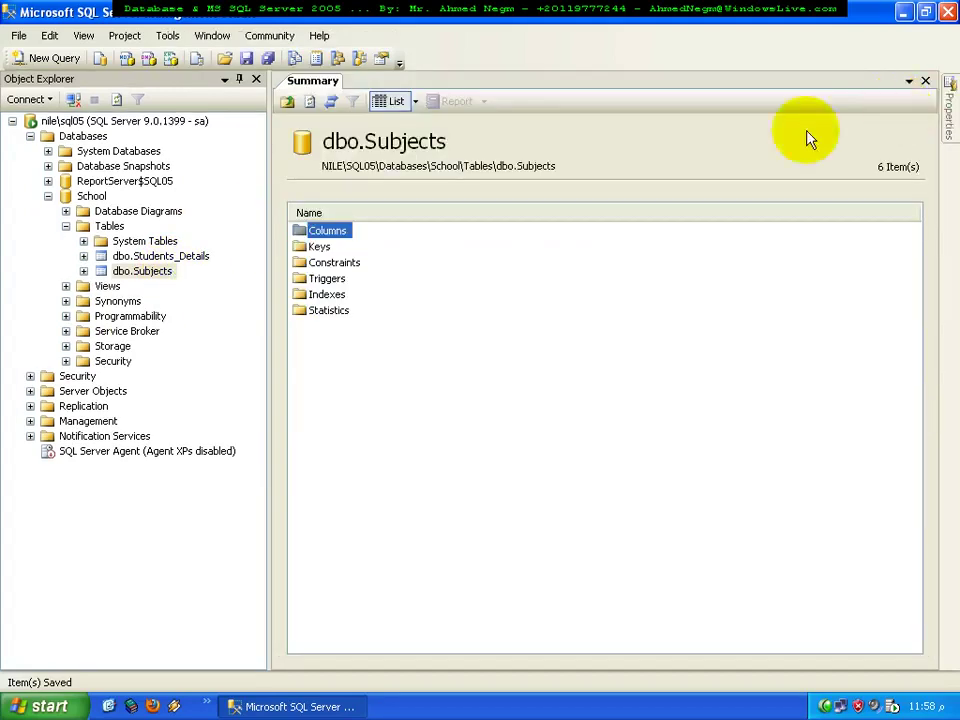
pyautogui.click(112, 227)
pyautogui.rightClick(121, 231)
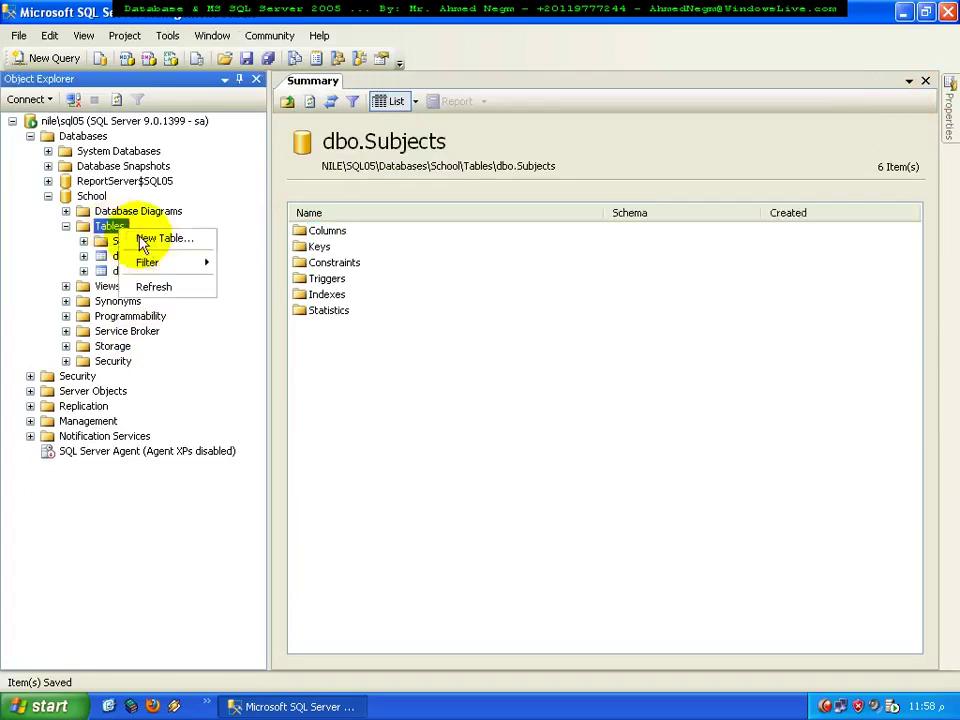
pyautogui.press('Escape')
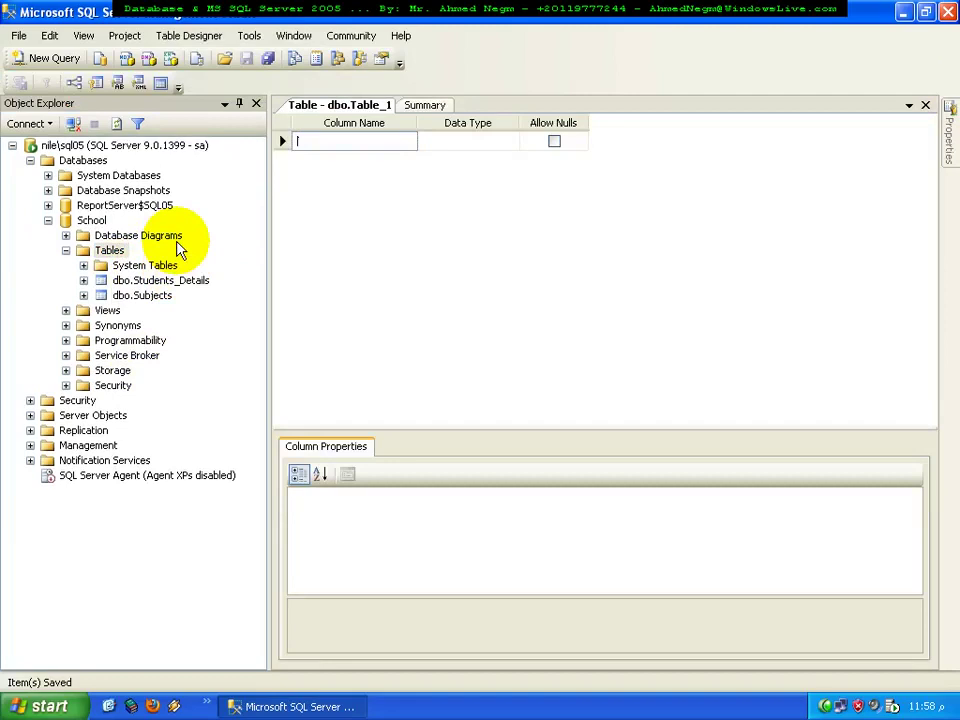
# - Enter columns StudentID, SubjectID and Socre, each nchar(10) allowing nulls
pyautogui.write('S')
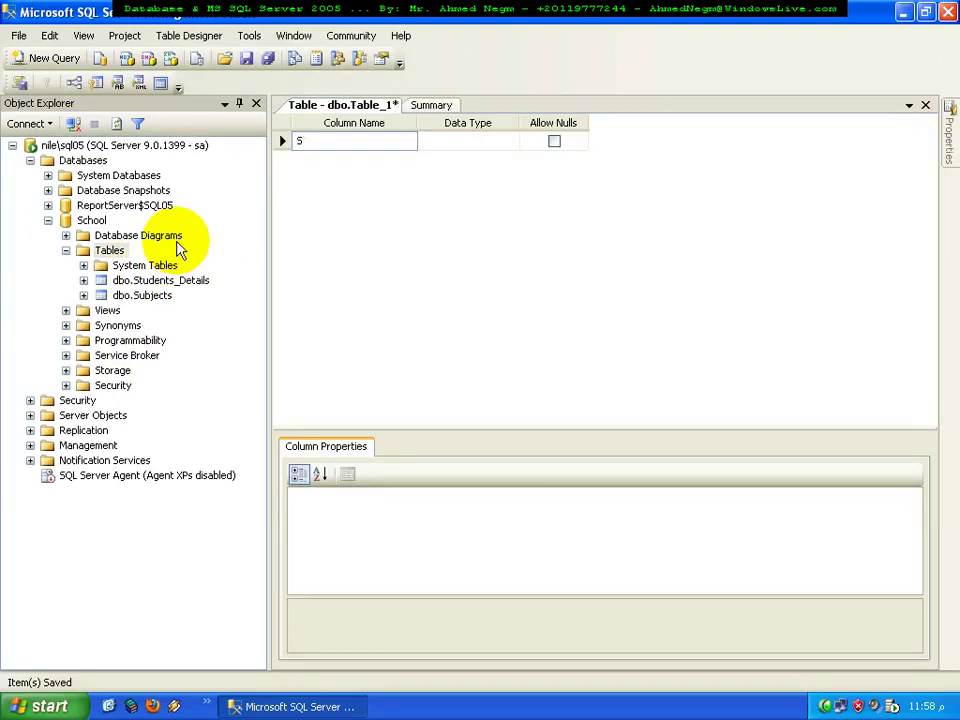
pyautogui.write('tudentID')
pyautogui.press('Return')
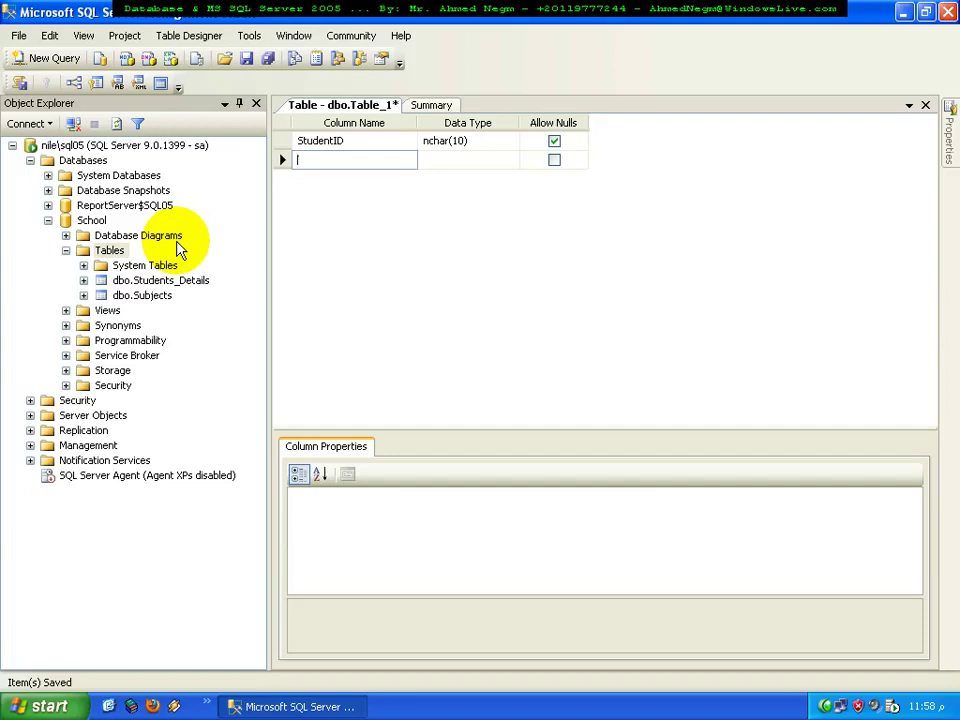
pyautogui.write('SubjectID')
pyautogui.click(381, 175)
pyautogui.write('S')
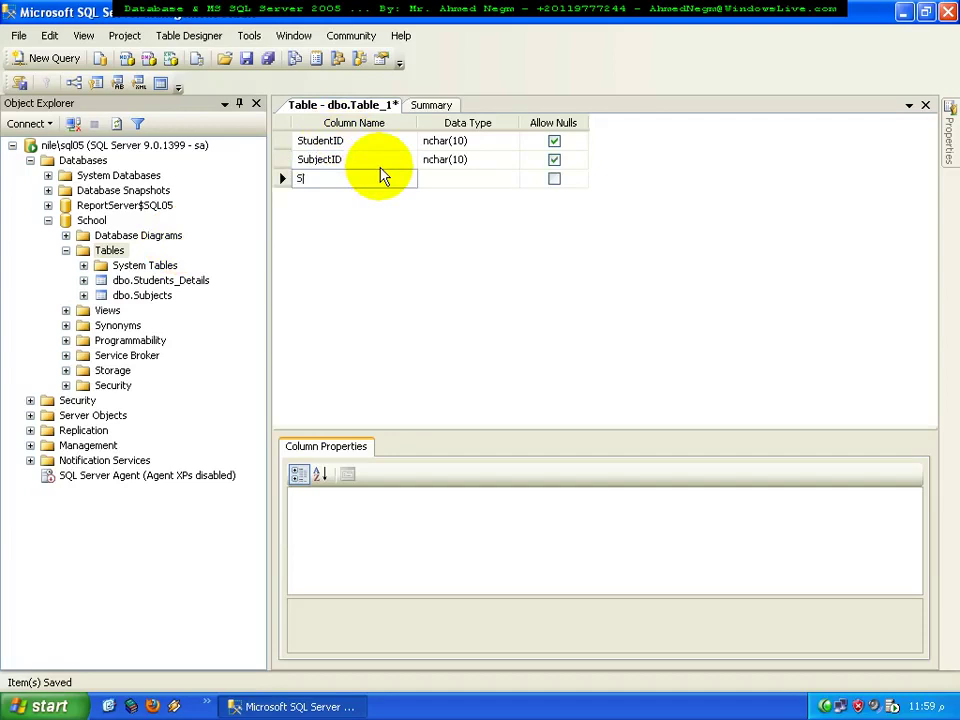
pyautogui.write('ocre')
pyautogui.click(379, 163)
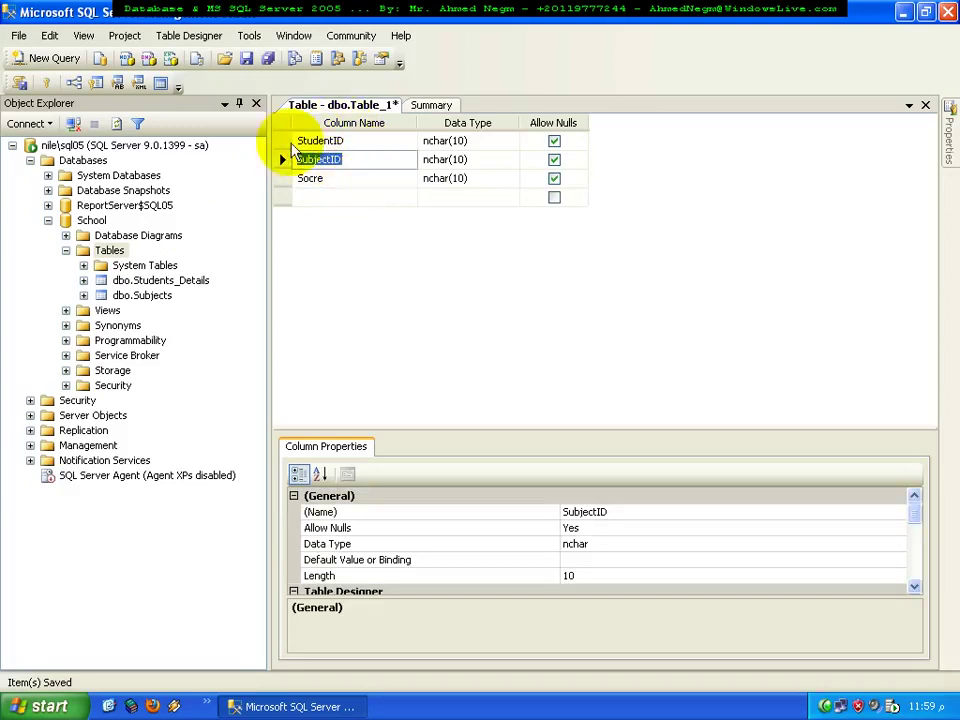
pyautogui.click(283, 141)
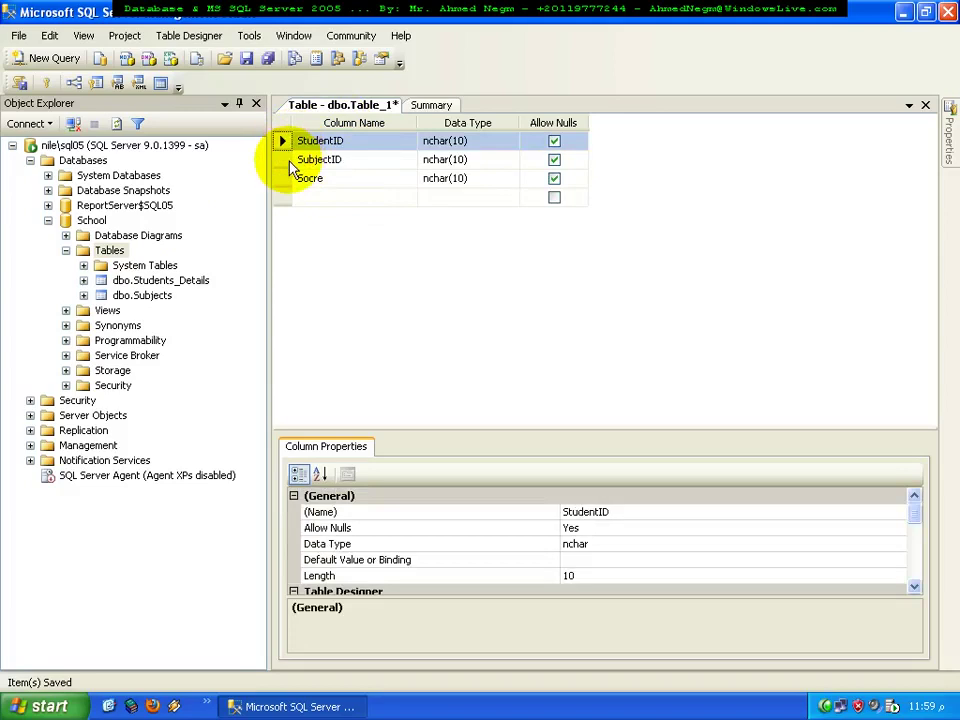
pyautogui.click(287, 165)
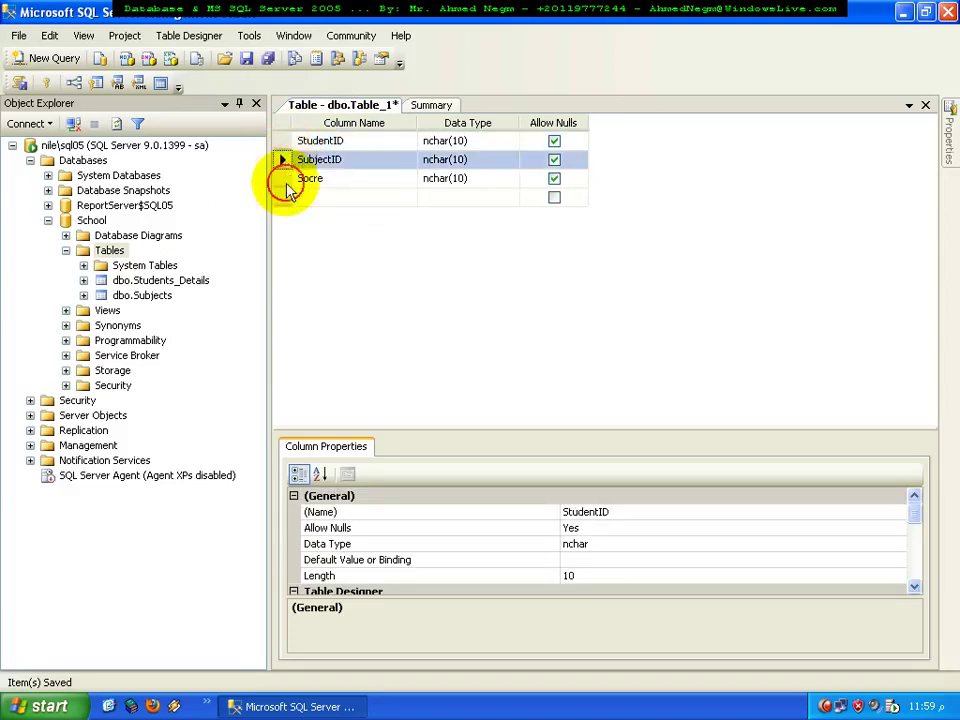
pyautogui.click(287, 181)
pyautogui.click(488, 143)
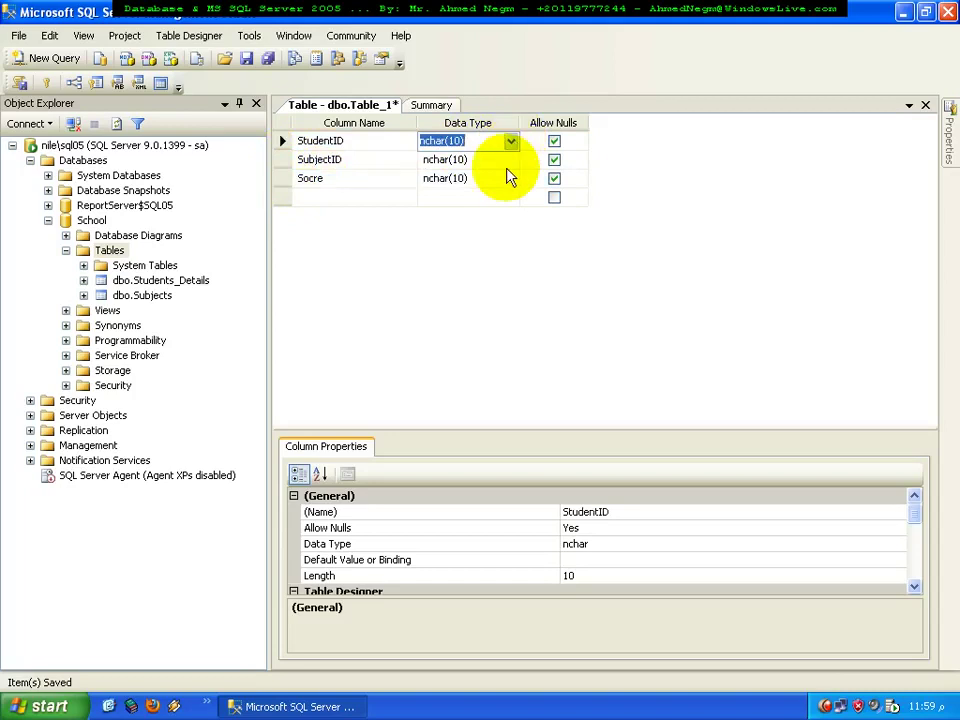
# - Change StudentID's data type to bigint and SubjectID's to int
pyautogui.click(510, 142)
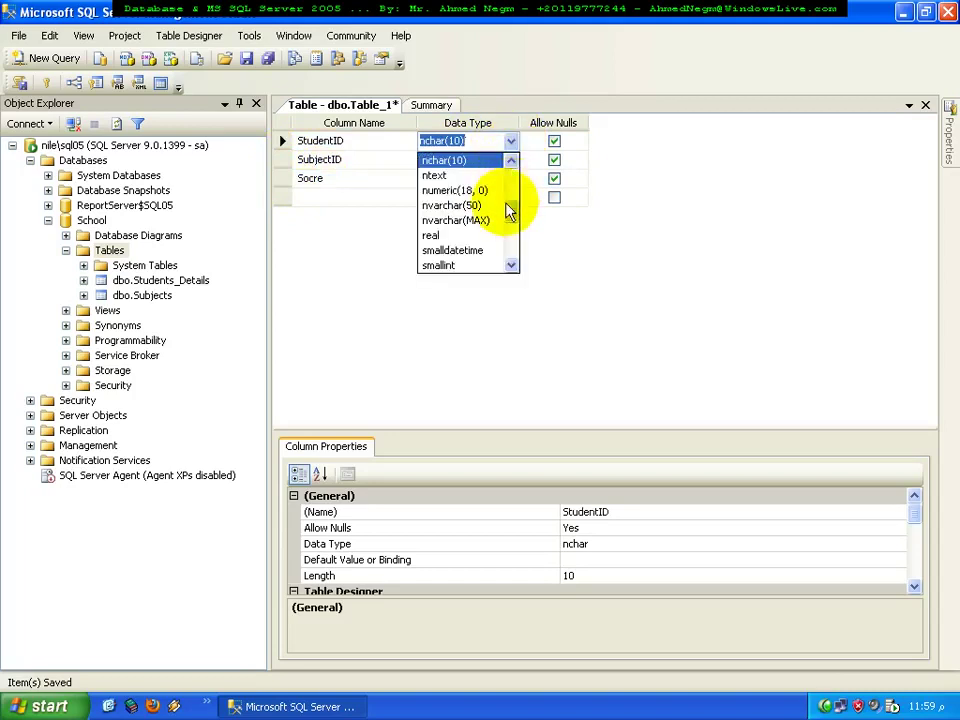
pyautogui.scroll(-1, 510, 207)
pyautogui.scroll(2, 512, 160)
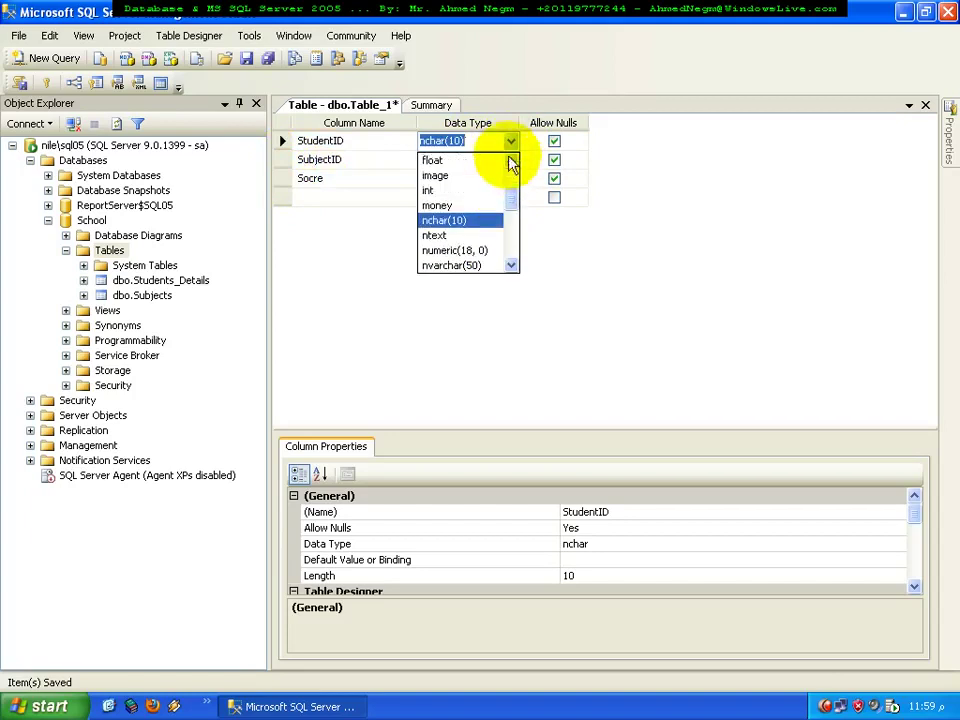
pyautogui.scroll(3, 512, 155)
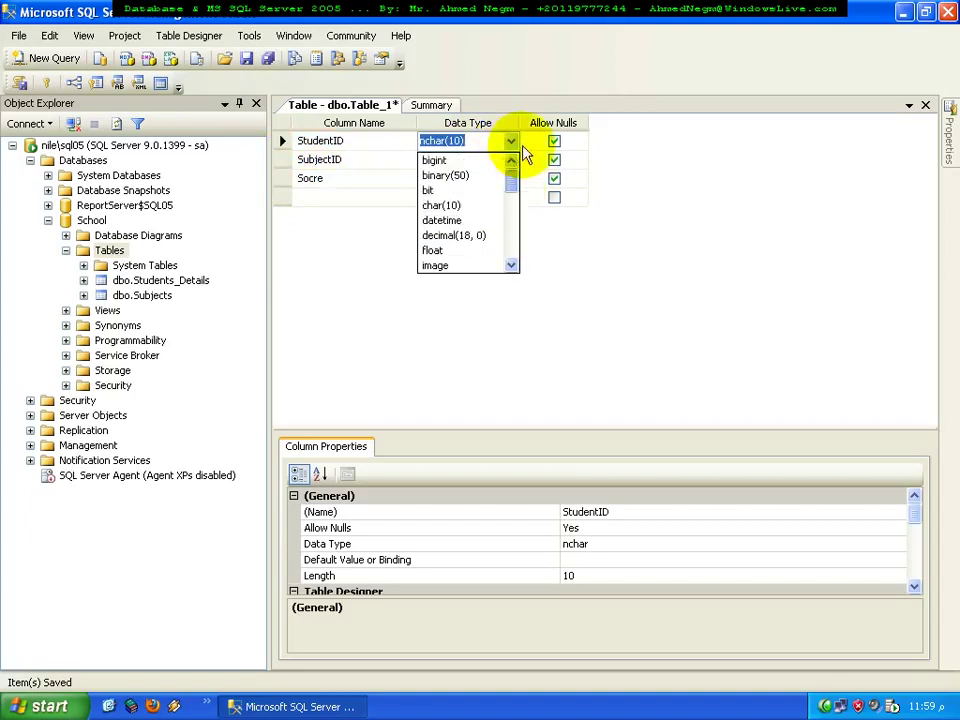
pyautogui.click(483, 161)
pyautogui.click(505, 161)
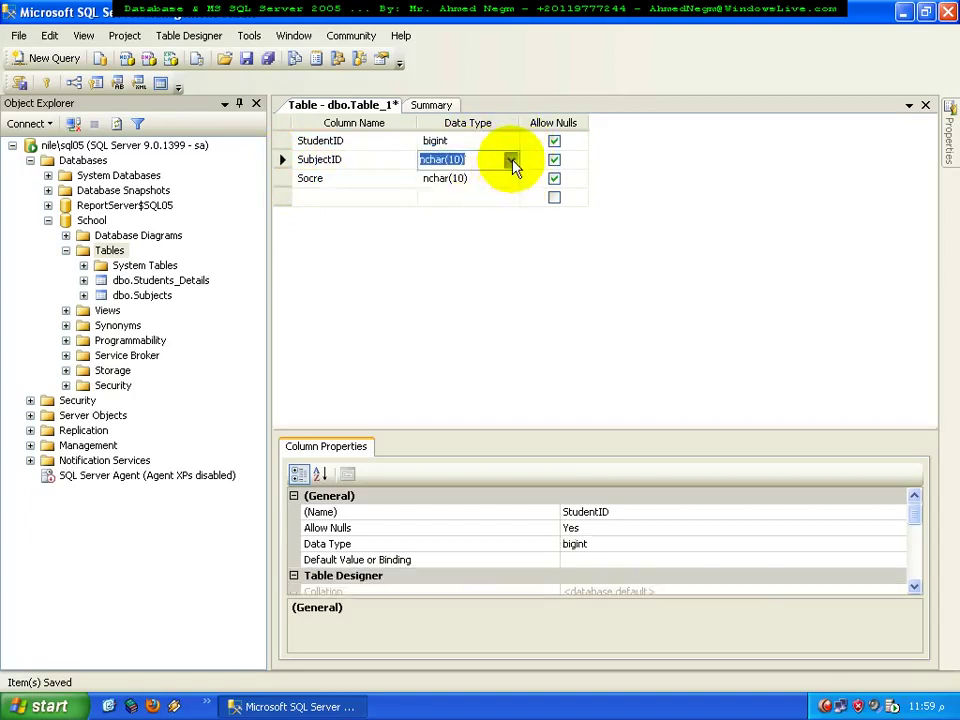
pyautogui.click(510, 160)
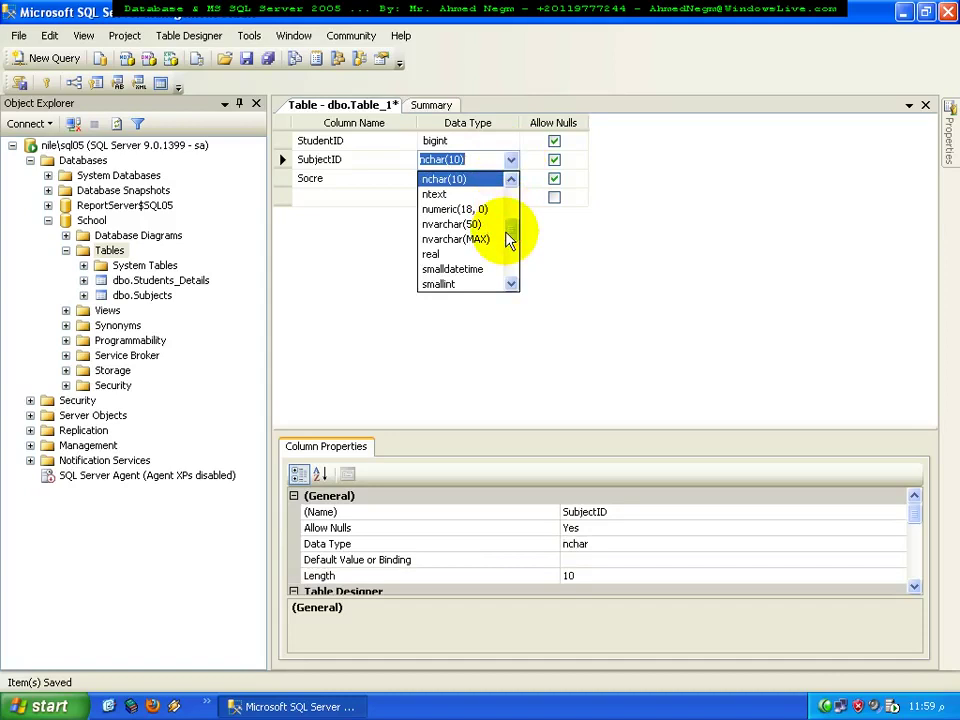
pyautogui.scroll(4, 514, 190)
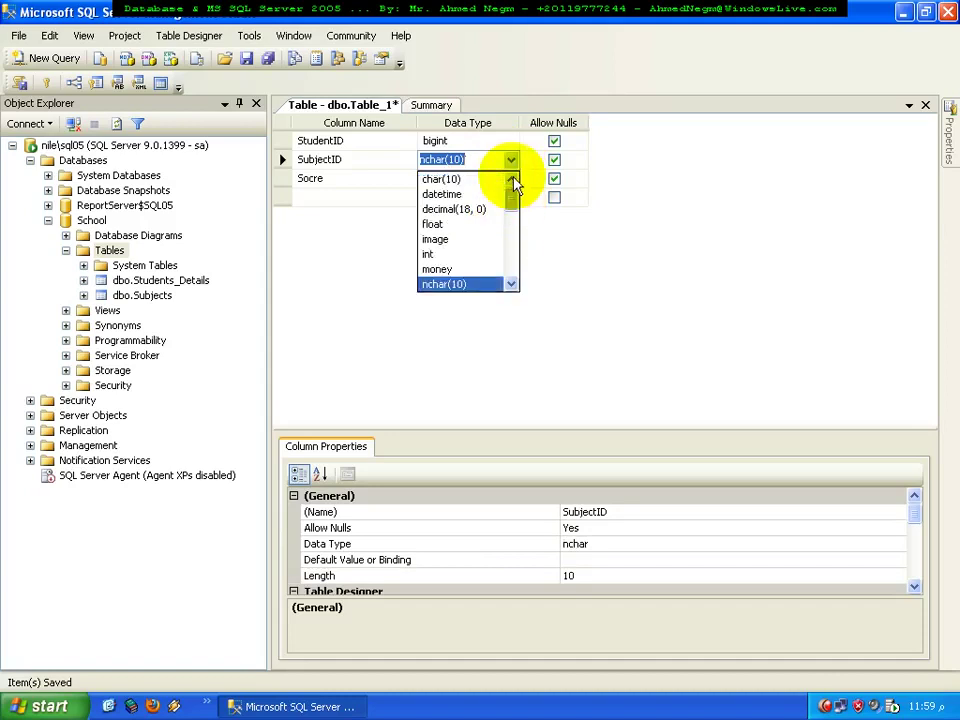
pyautogui.click(512, 284)
pyautogui.scroll(-2, 486, 285)
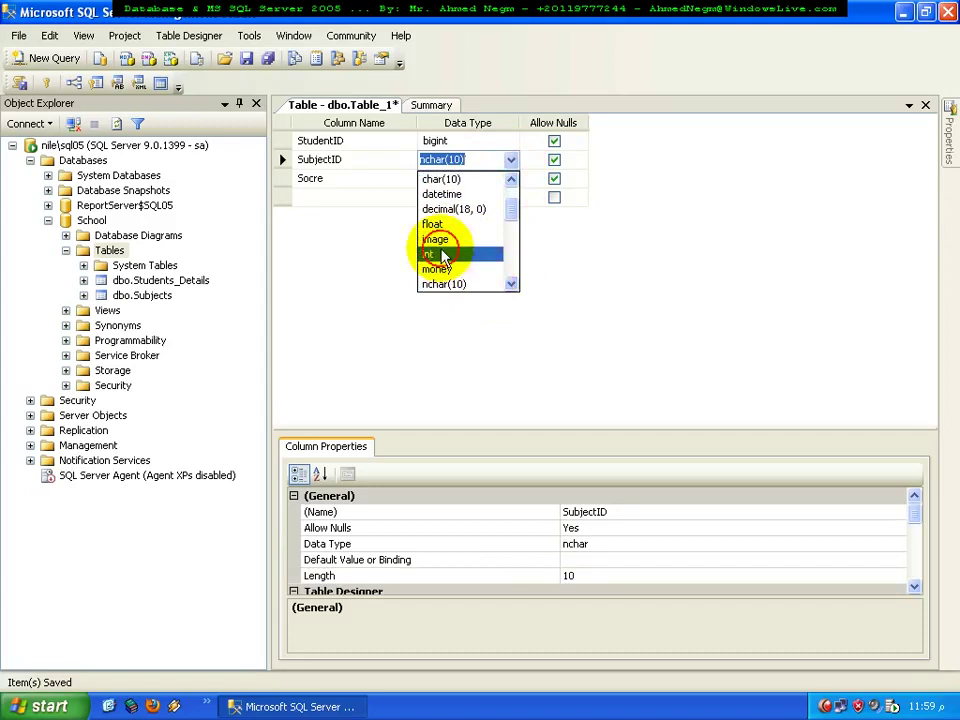
pyautogui.click(439, 257)
# - Make Socre decimal(18, 0) and confirm its Precision property reads 18
pyautogui.click(486, 180)
pyautogui.click(511, 178)
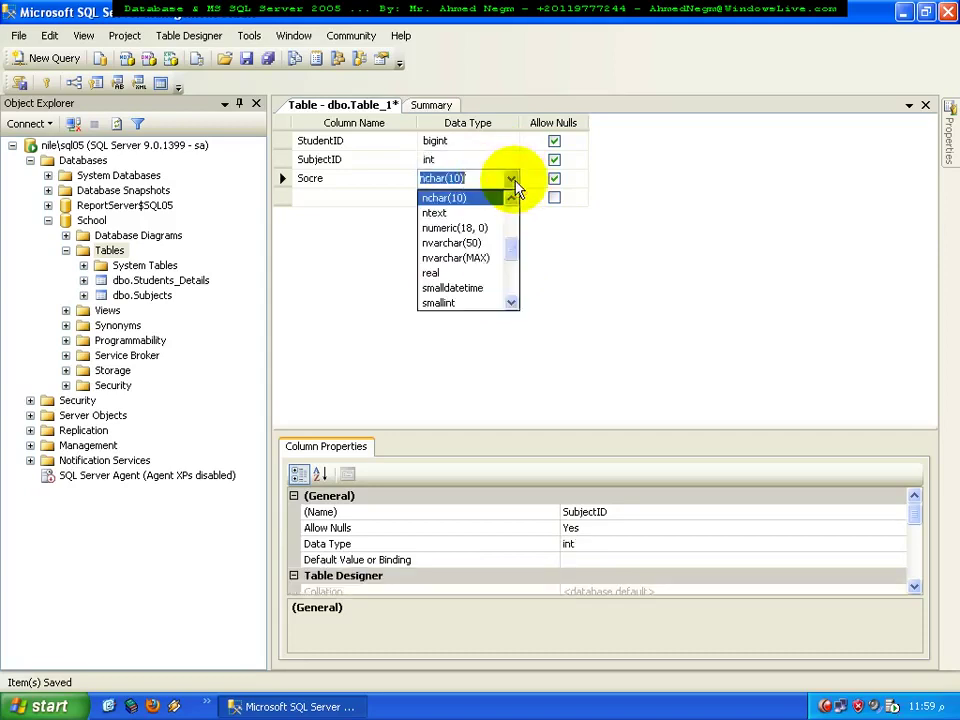
pyautogui.click(511, 197)
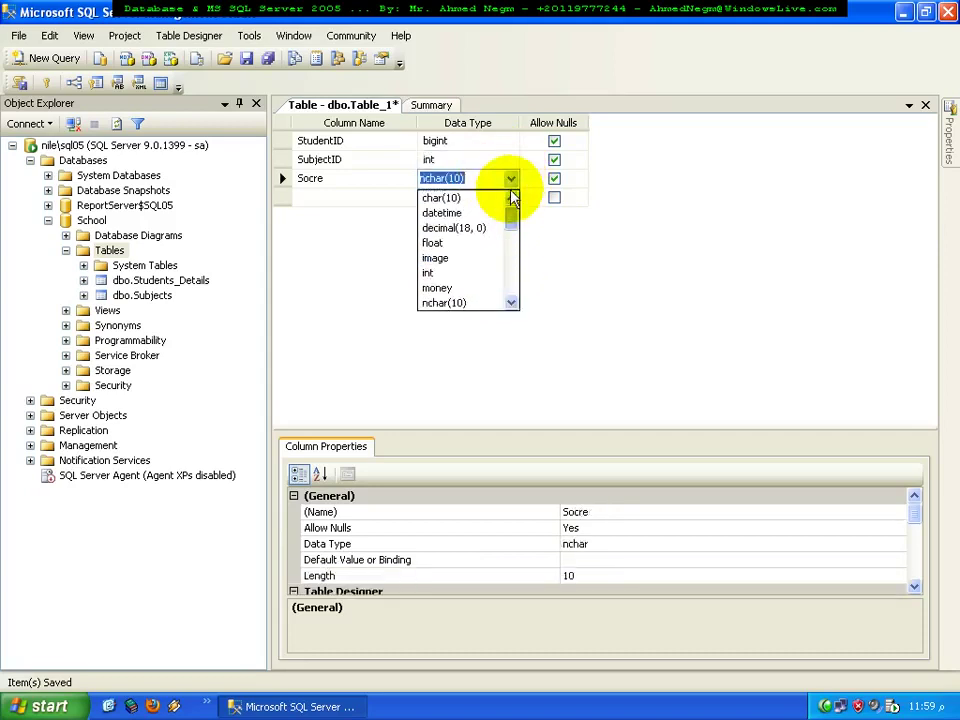
pyautogui.click(511, 197)
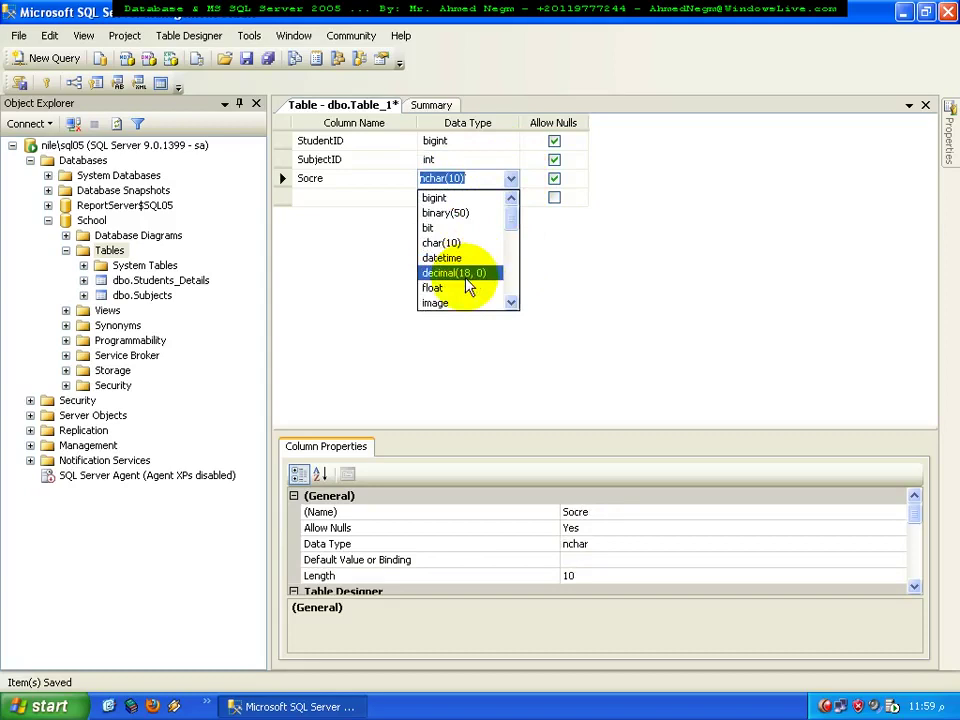
pyautogui.click(467, 272)
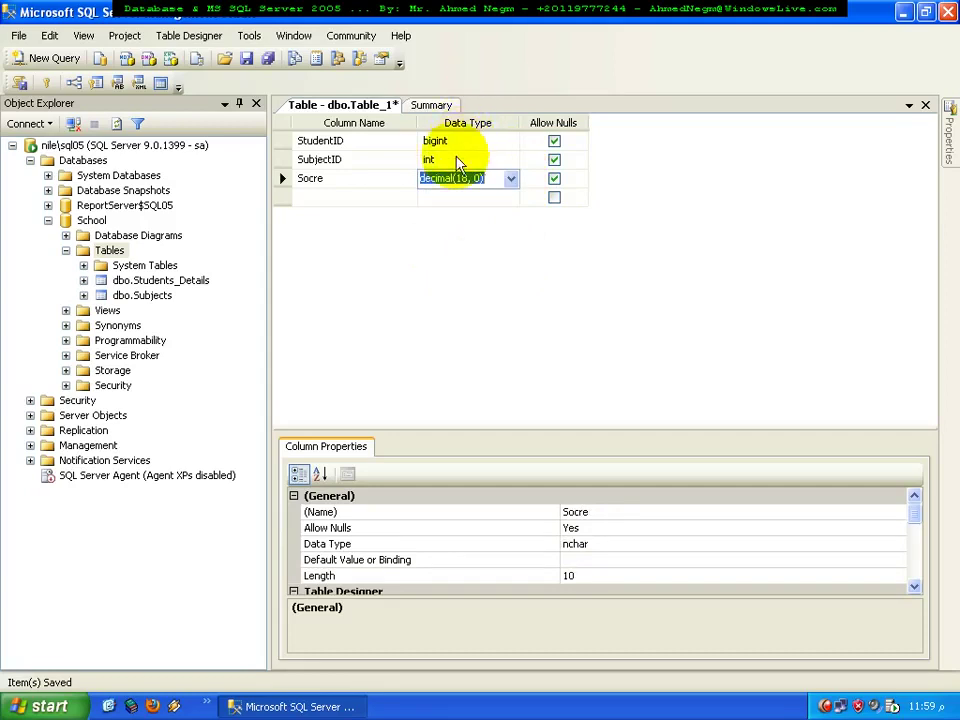
pyautogui.click(458, 162)
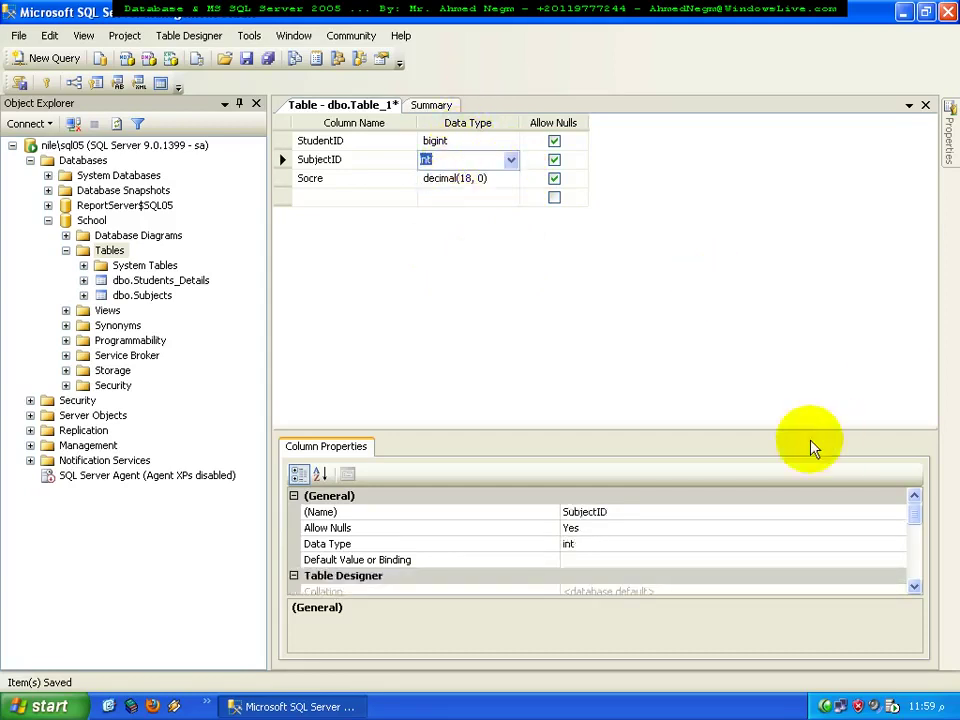
pyautogui.click(462, 178)
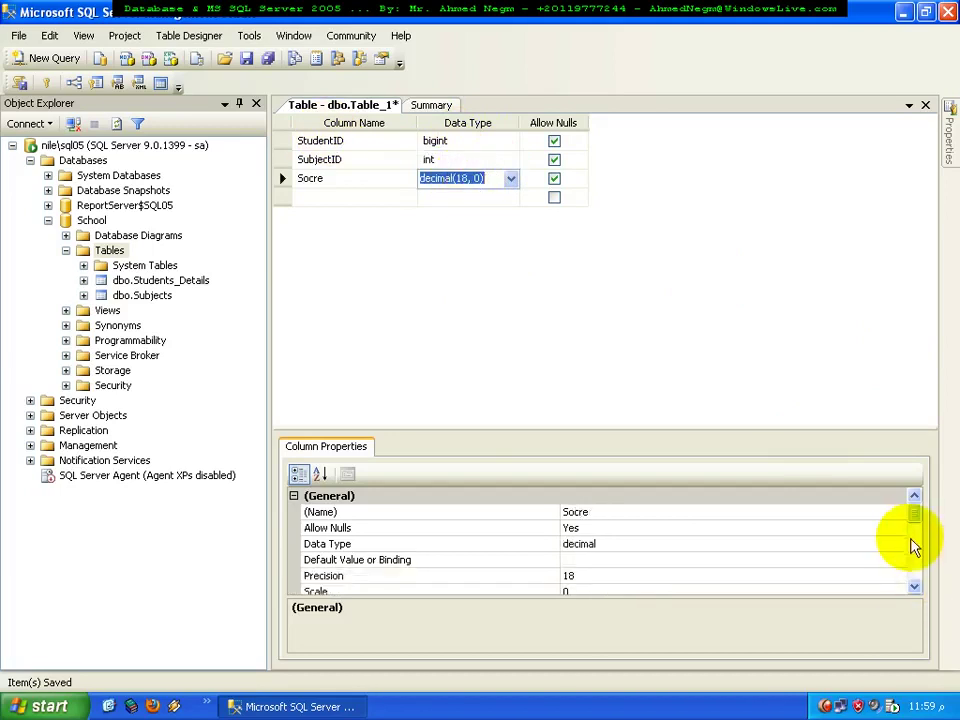
pyautogui.click(920, 535)
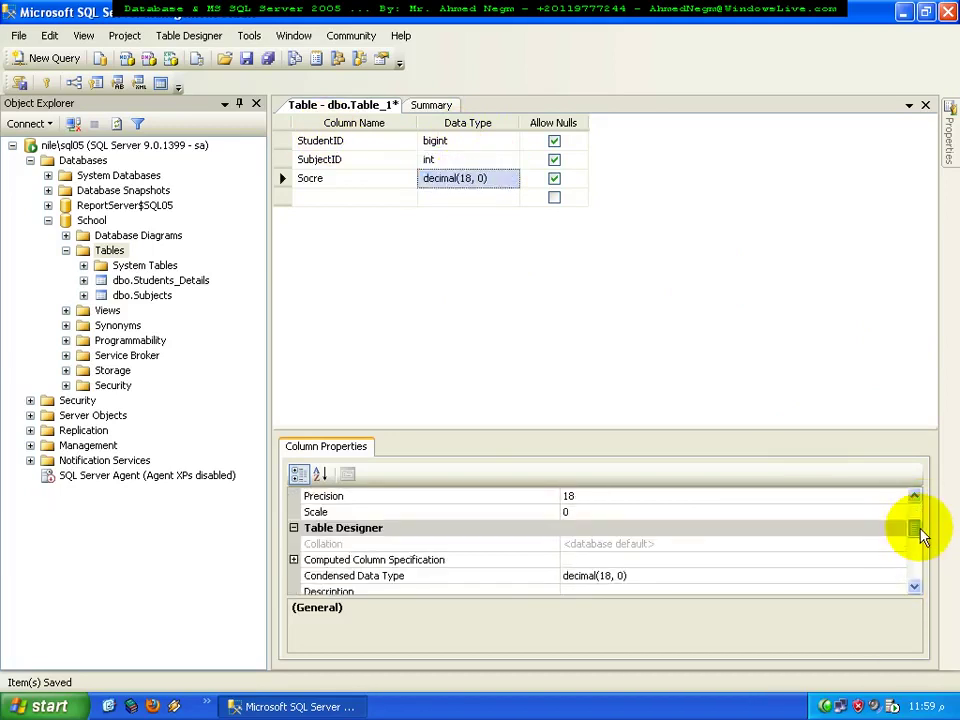
pyautogui.scroll(1, 489, 536)
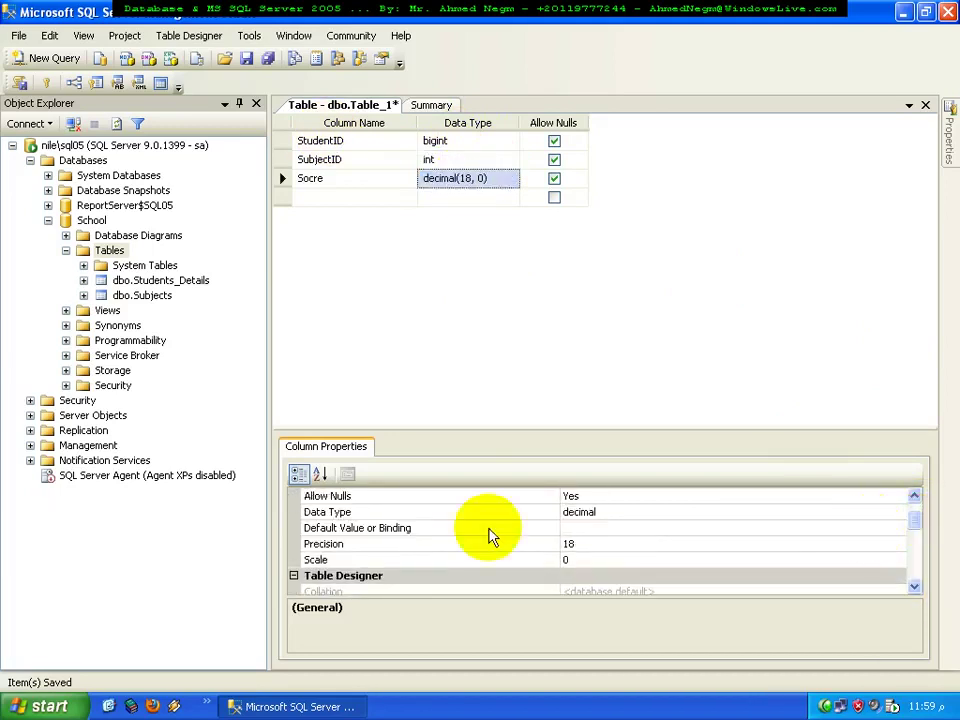
pyautogui.click(414, 550)
pyautogui.scroll(1, 414, 550)
pyautogui.scroll(-1, 425, 578)
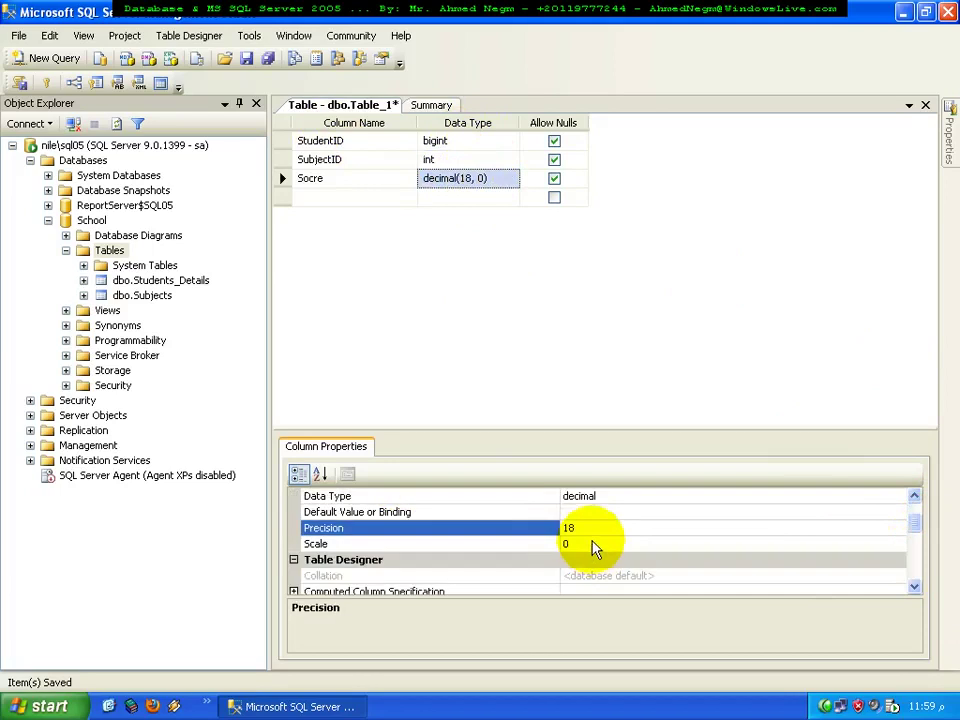
pyautogui.click(560, 530)
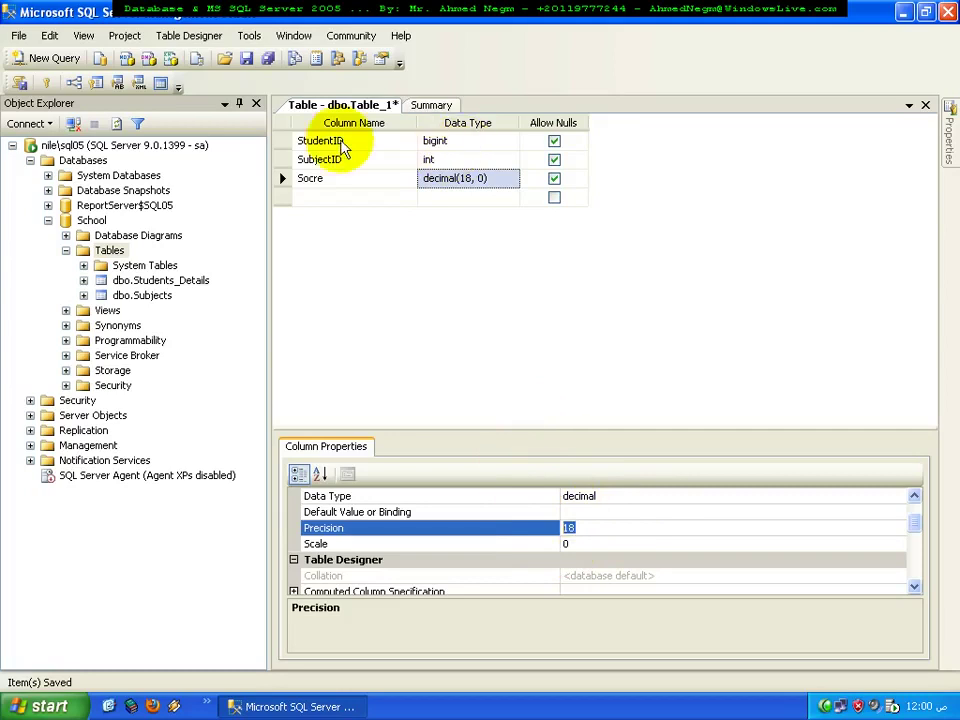
# - Save the new table under the name Scores
pyautogui.click(250, 64)
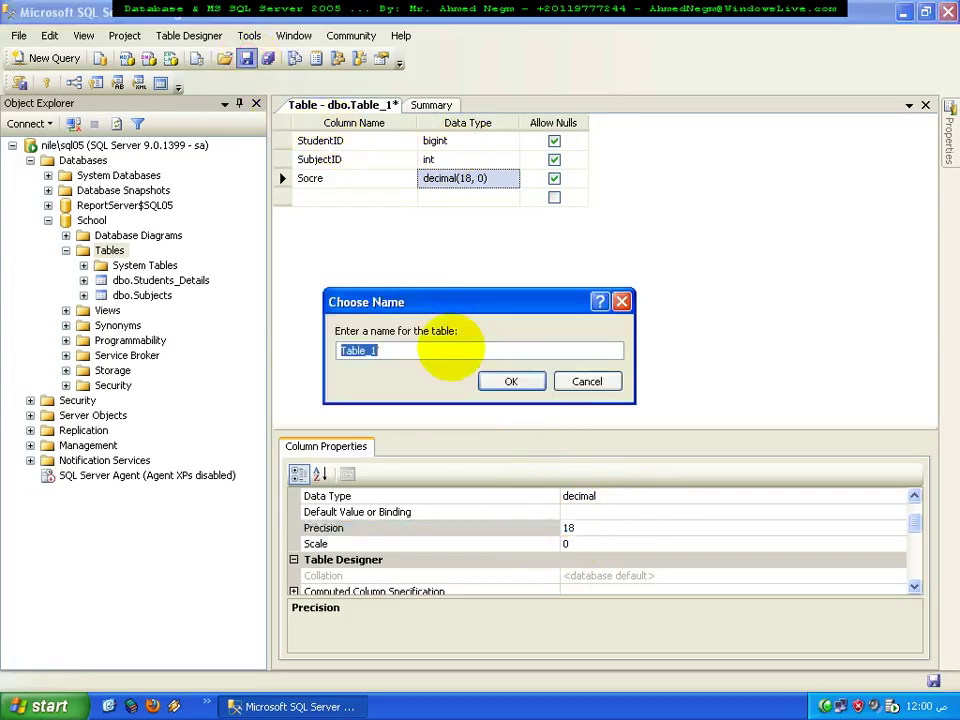
pyautogui.write('Scores')
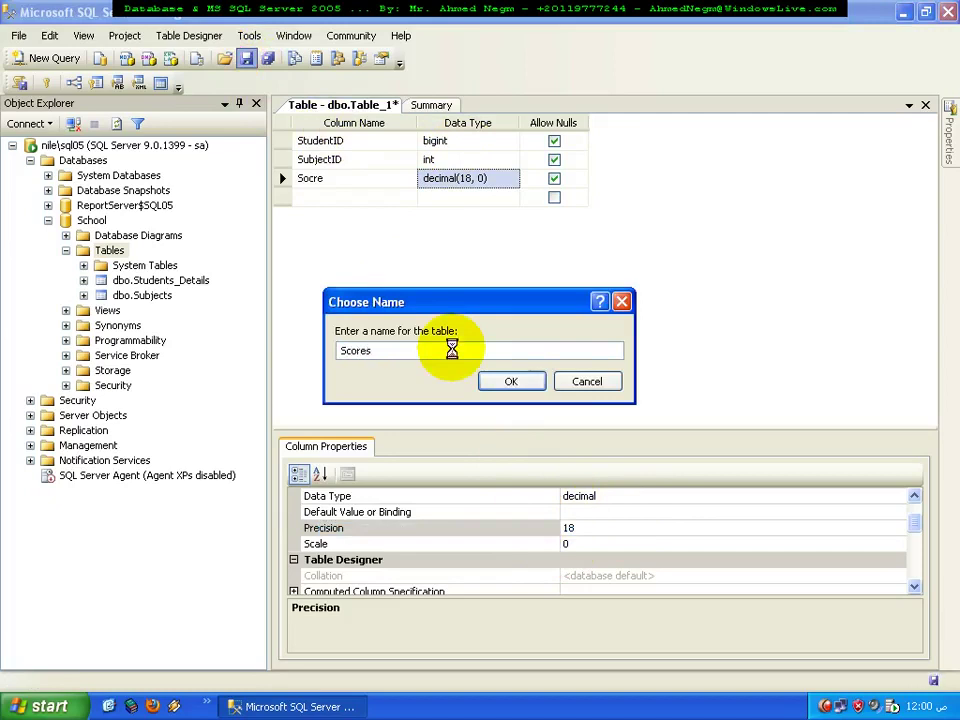
pyautogui.press('Return')
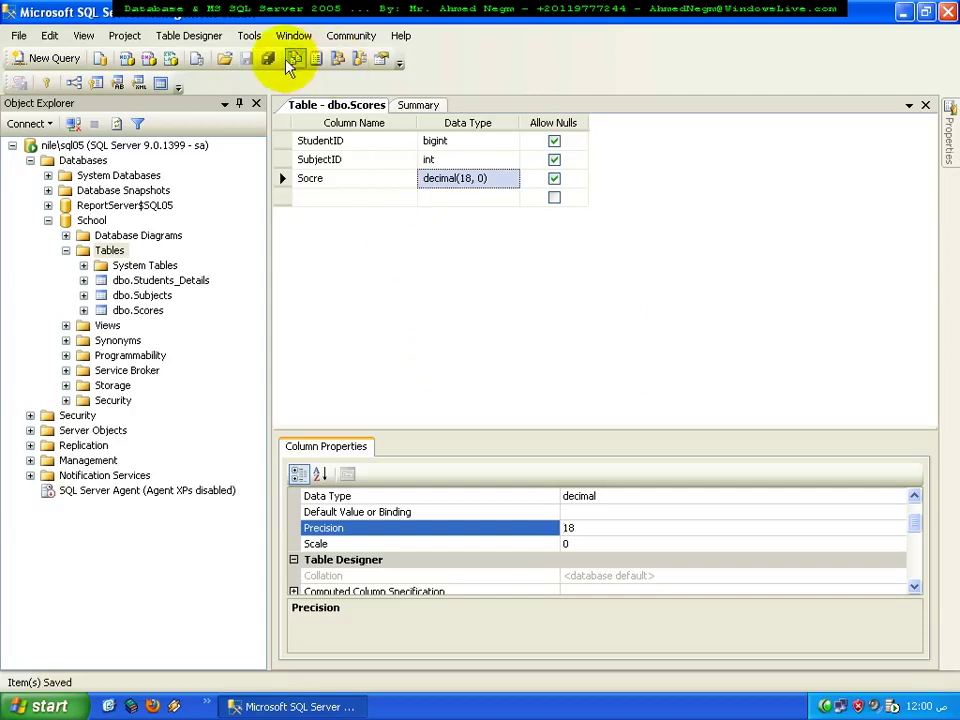
# - Close the Scores designer and open dbo.Scores' empty rows for editing
pyautogui.click(925, 106)
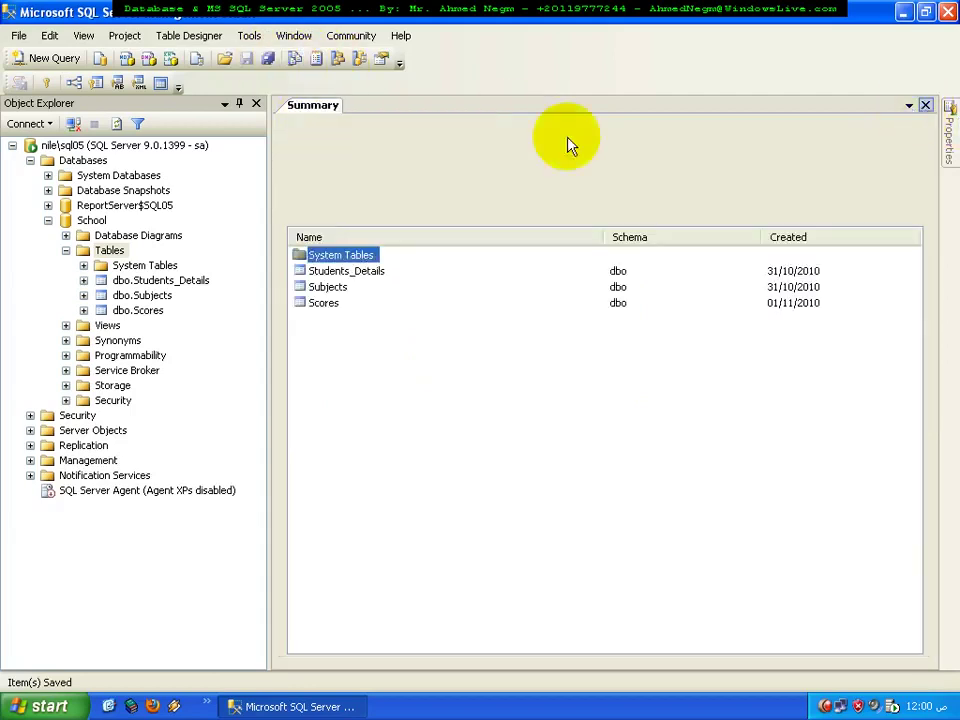
pyautogui.rightClick(147, 287)
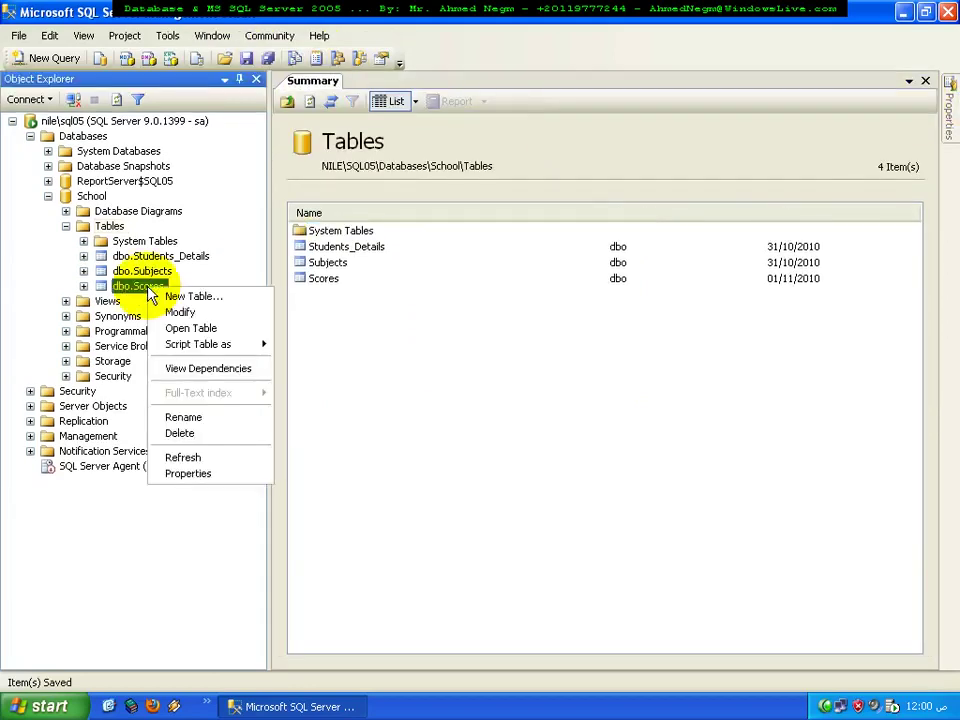
pyautogui.click(203, 333)
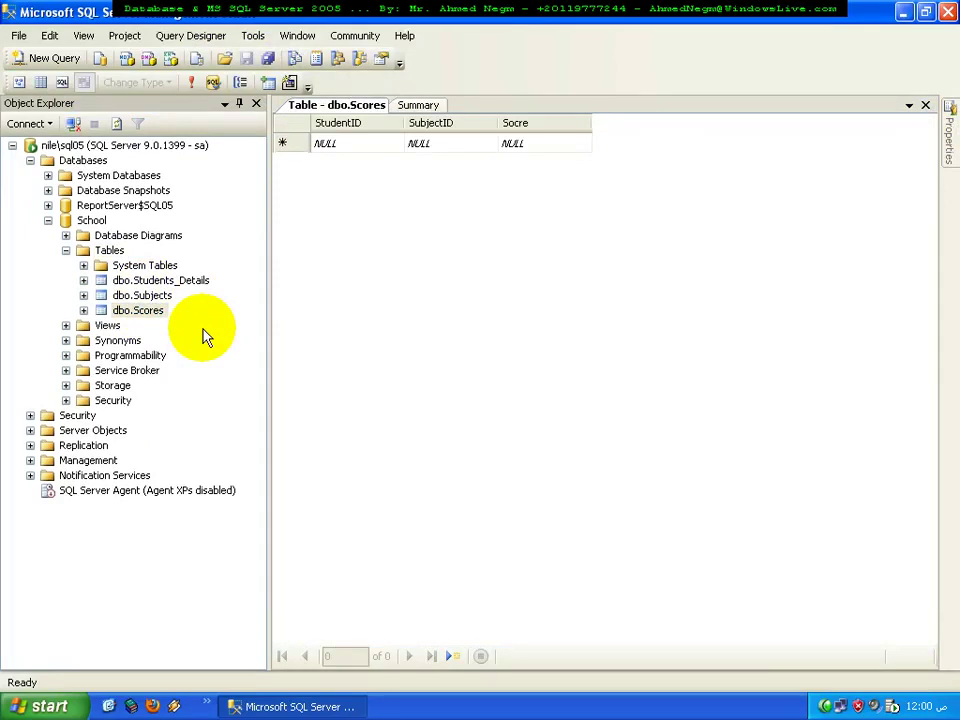
# - Enter the score rows 1/2/75 and 1/1/80 into the Scores grid
pyautogui.click(381, 145)
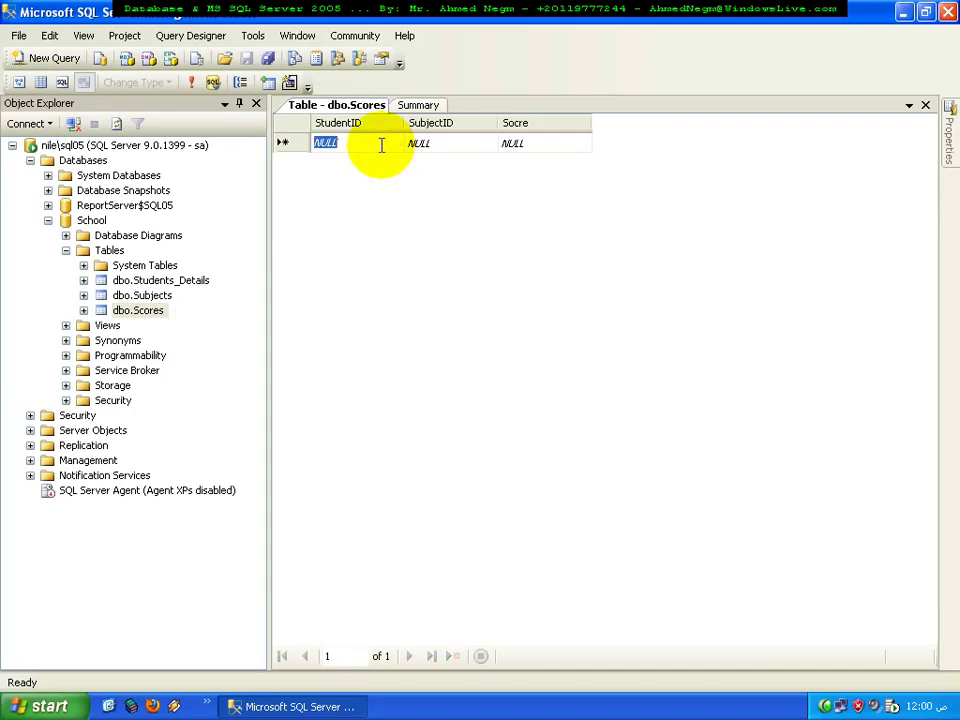
pyautogui.write('1')
pyautogui.press('Tab')
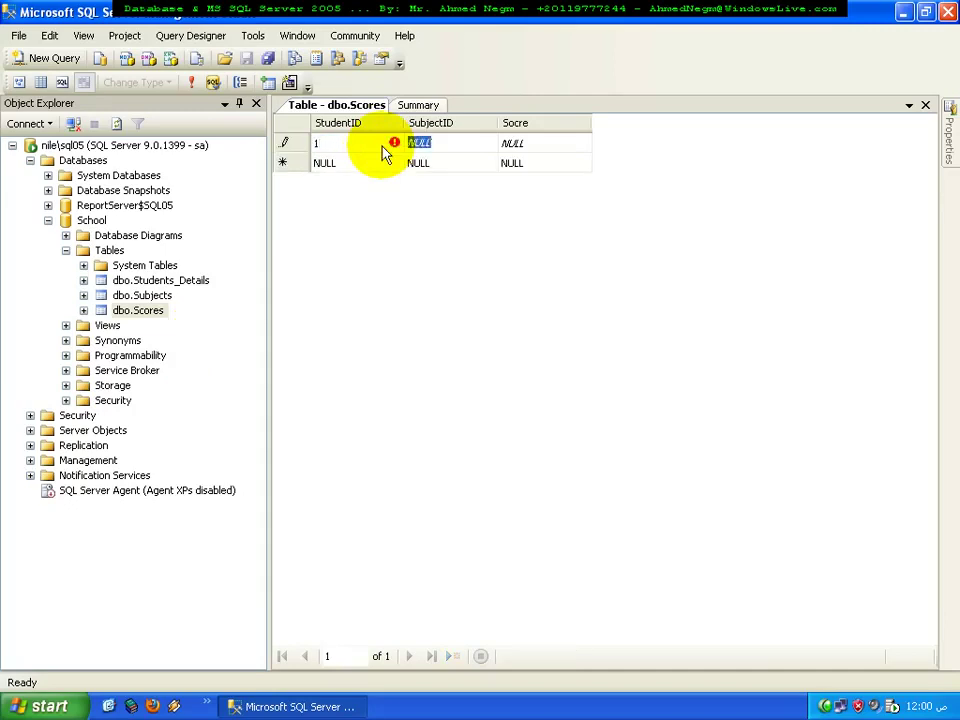
pyautogui.write('2')
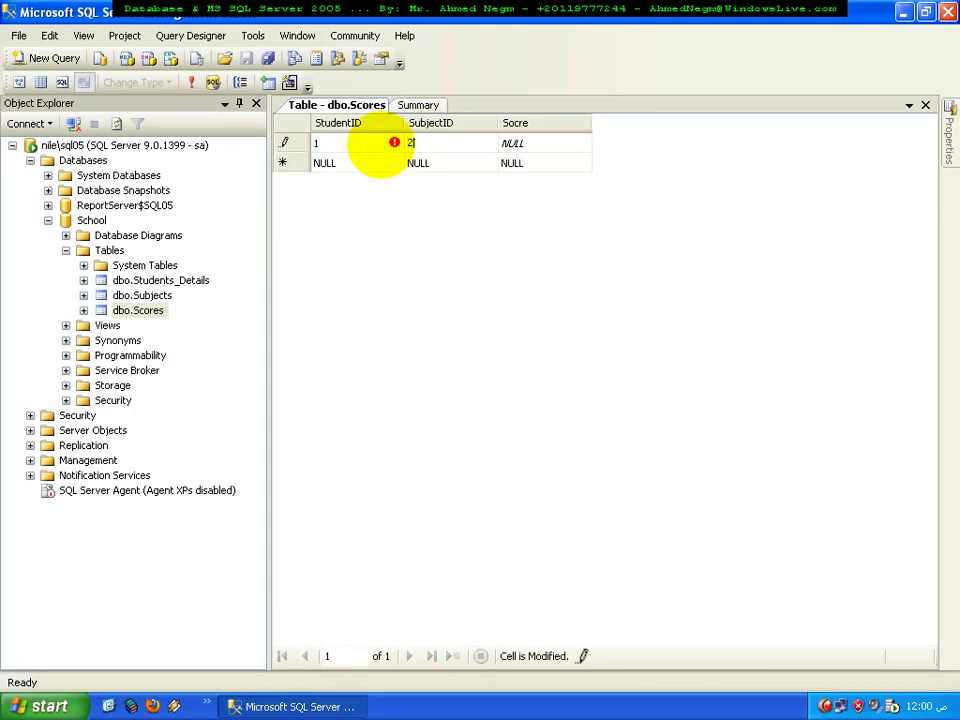
pyautogui.press('Tab')
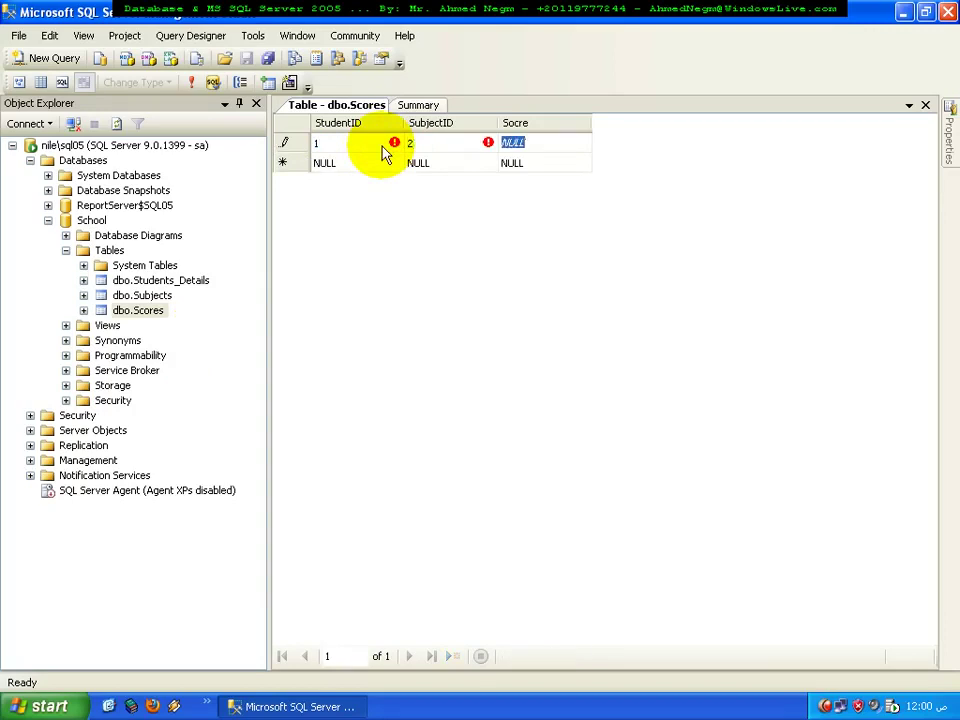
pyautogui.write('7')
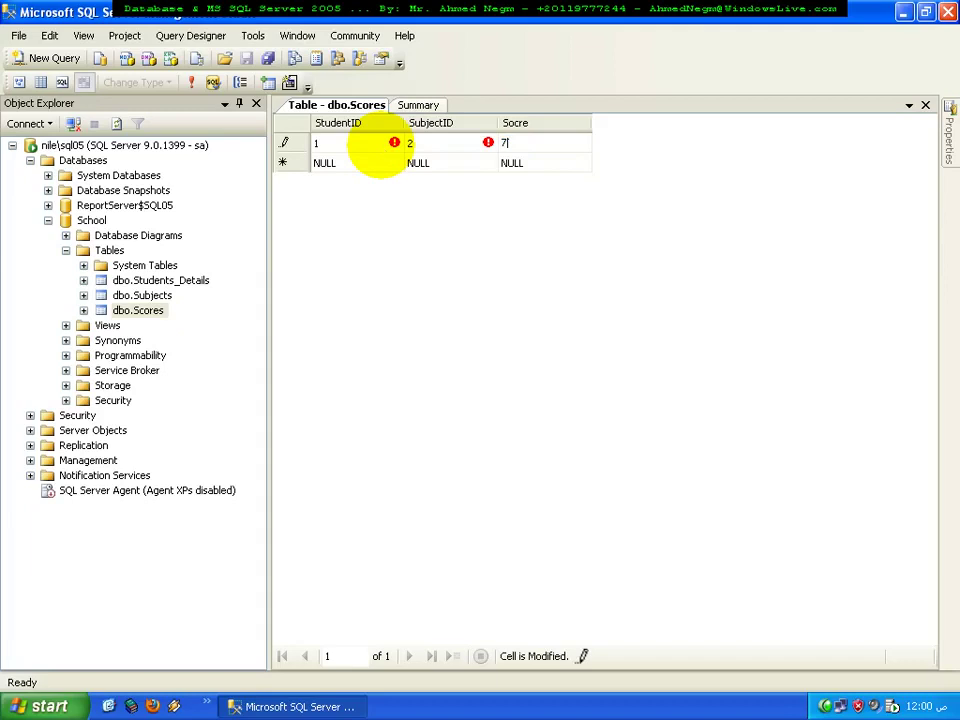
pyautogui.write('5')
pyautogui.click(371, 158)
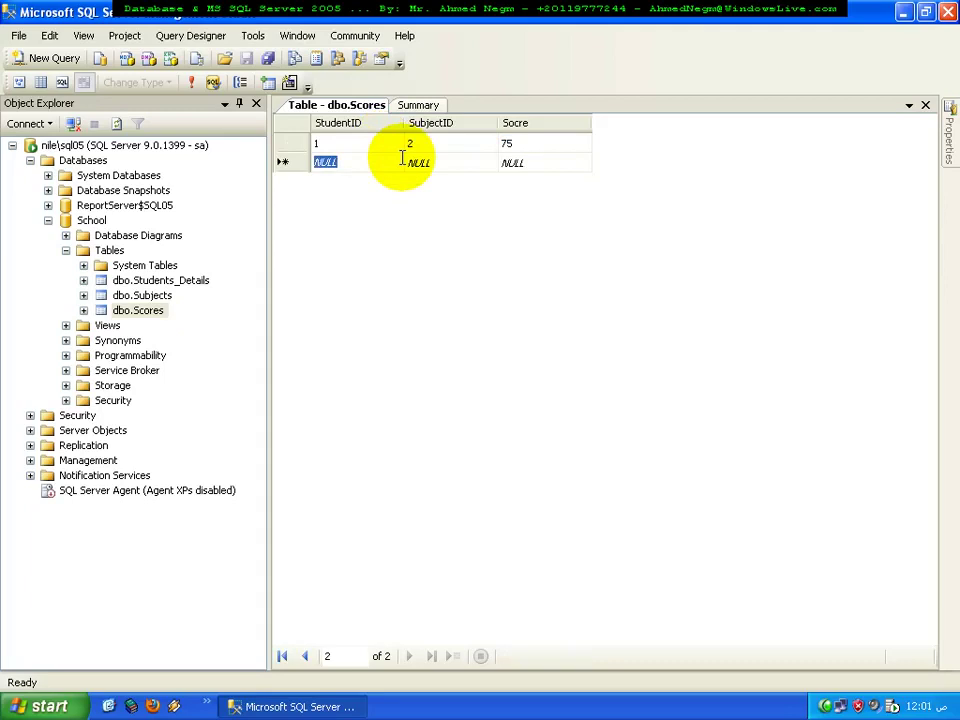
pyautogui.write('1')
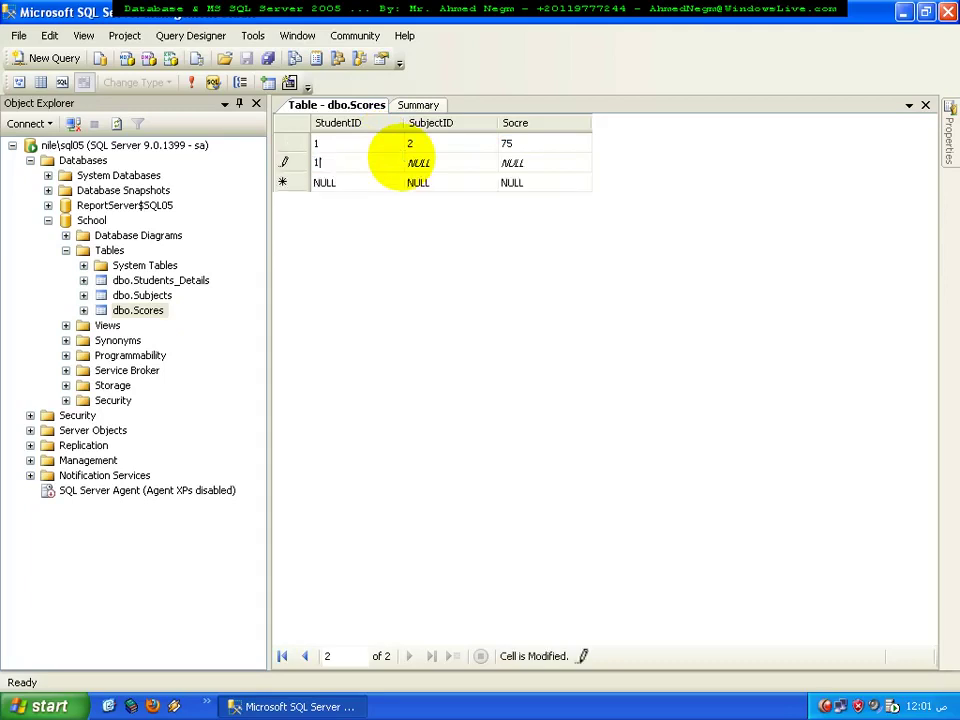
pyautogui.press('Tab')
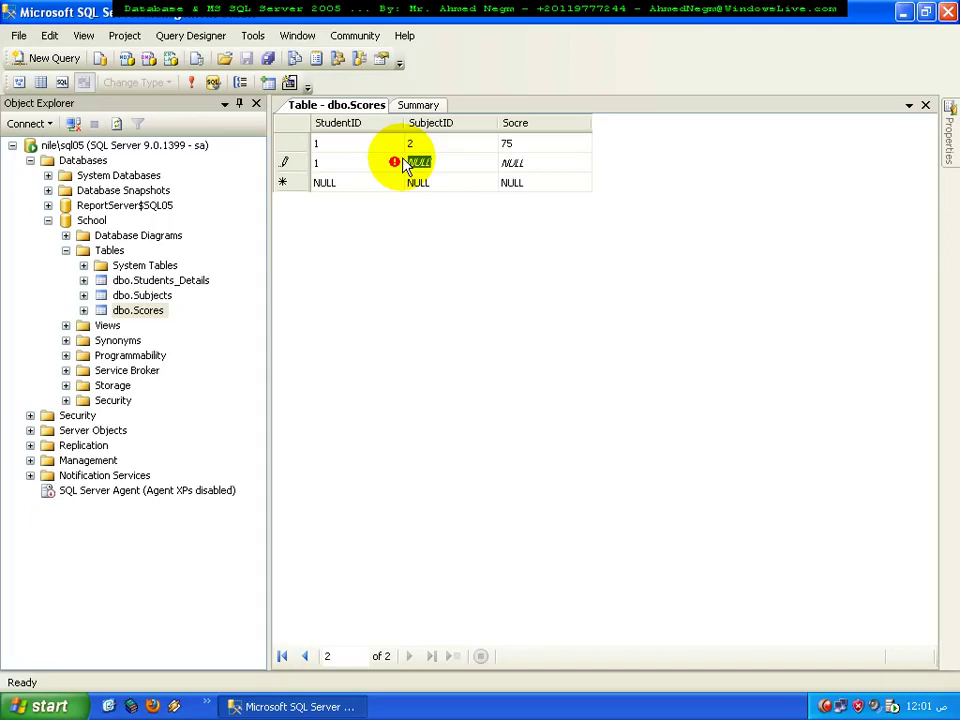
pyautogui.write('1')
pyautogui.press('Tab')
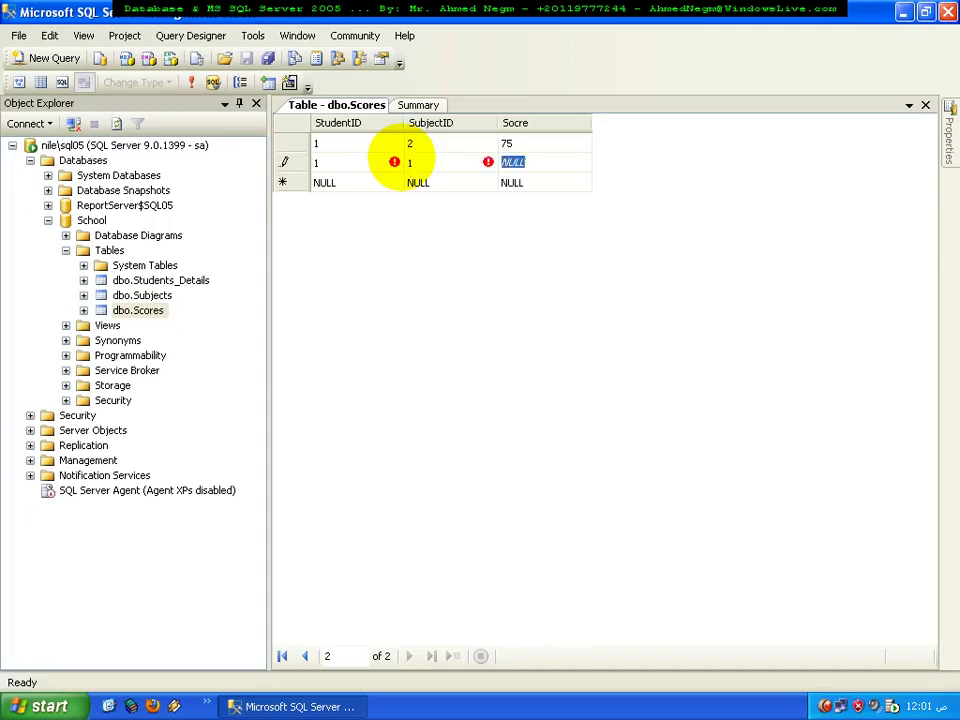
pyautogui.write('80')
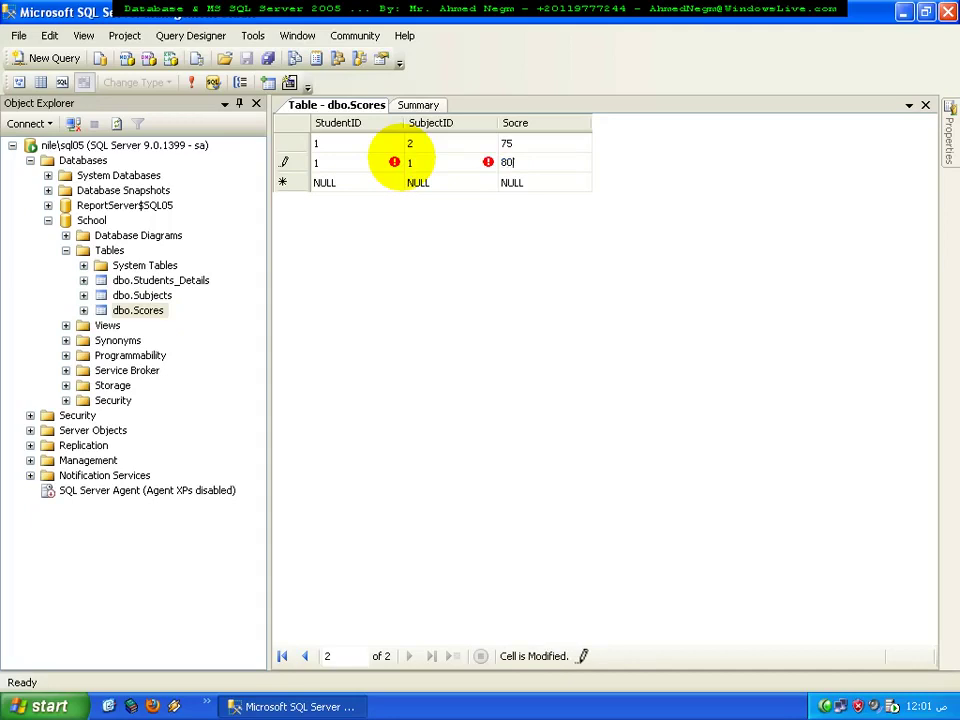
pyautogui.press('Down')
pyautogui.hotkey('shift', 'Tab')
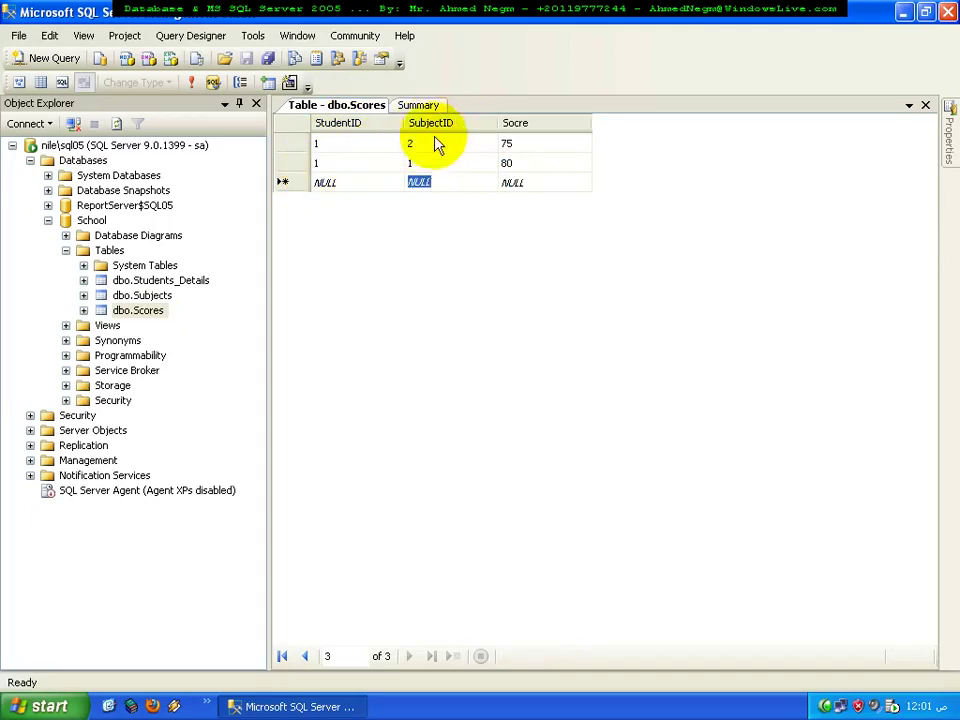
# - Add the score rows 2/5/95 and 22/50/36
pyautogui.click(323, 183)
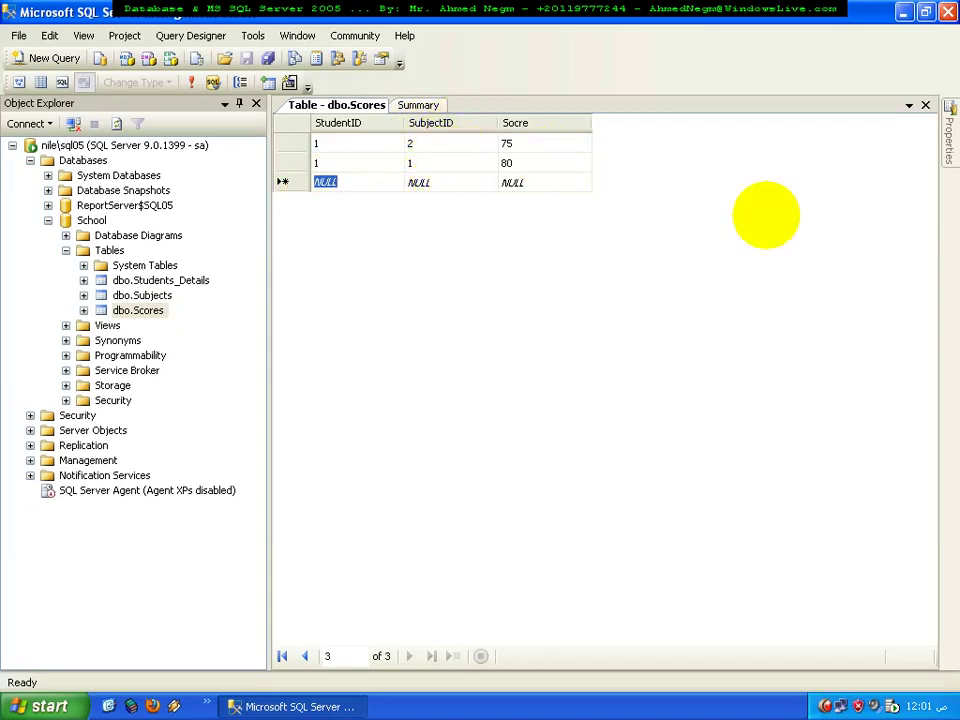
pyautogui.write('2')
pyautogui.press('Tab')
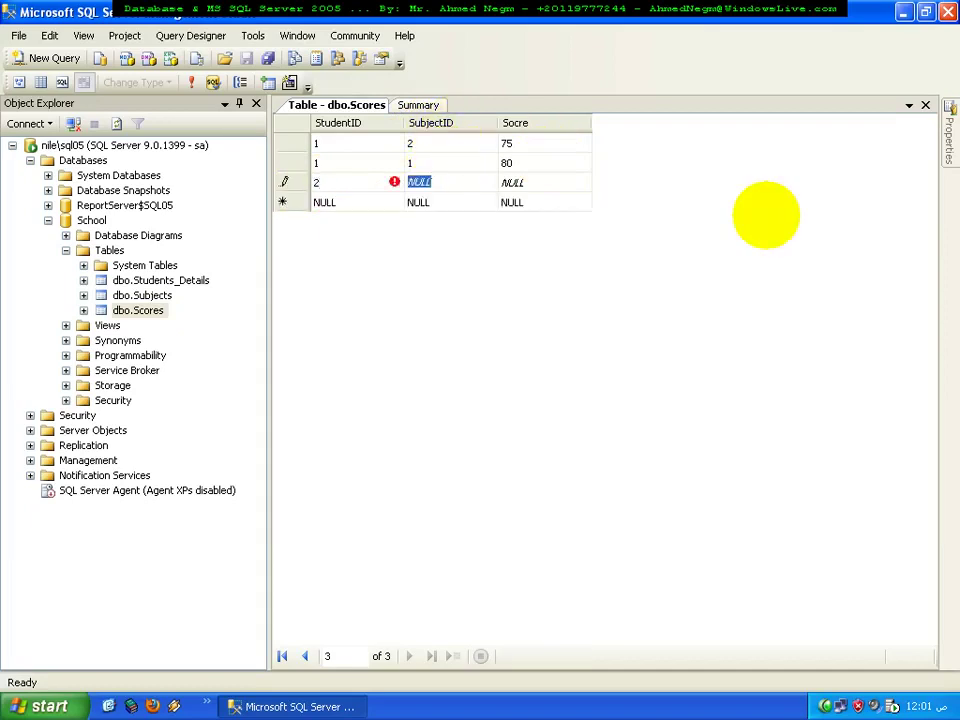
pyautogui.write('5')
pyautogui.press('Tab')
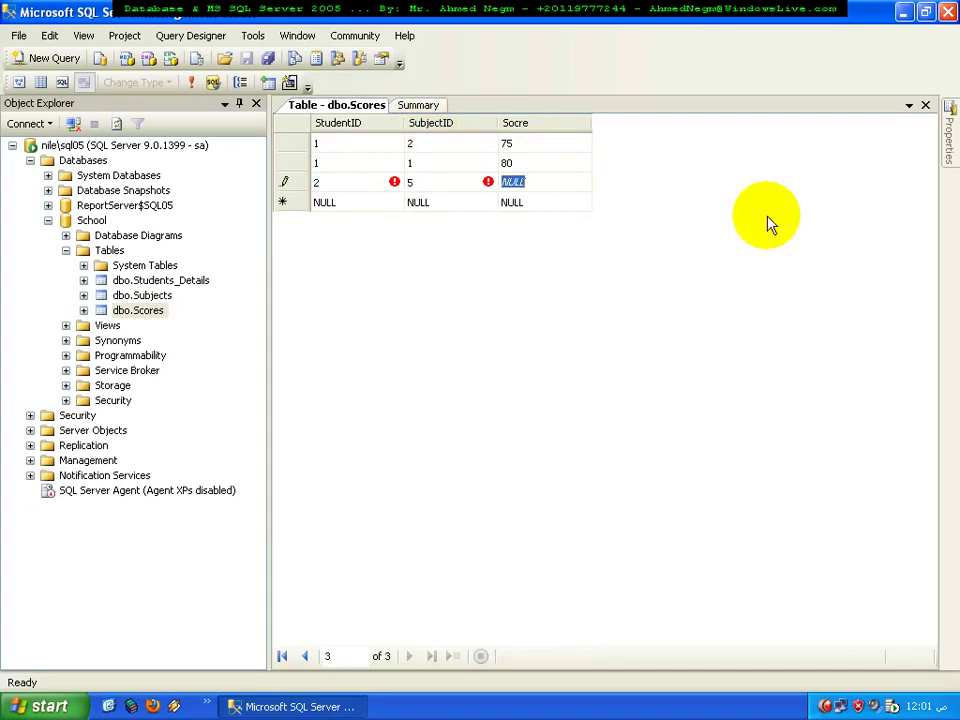
pyautogui.write('95')
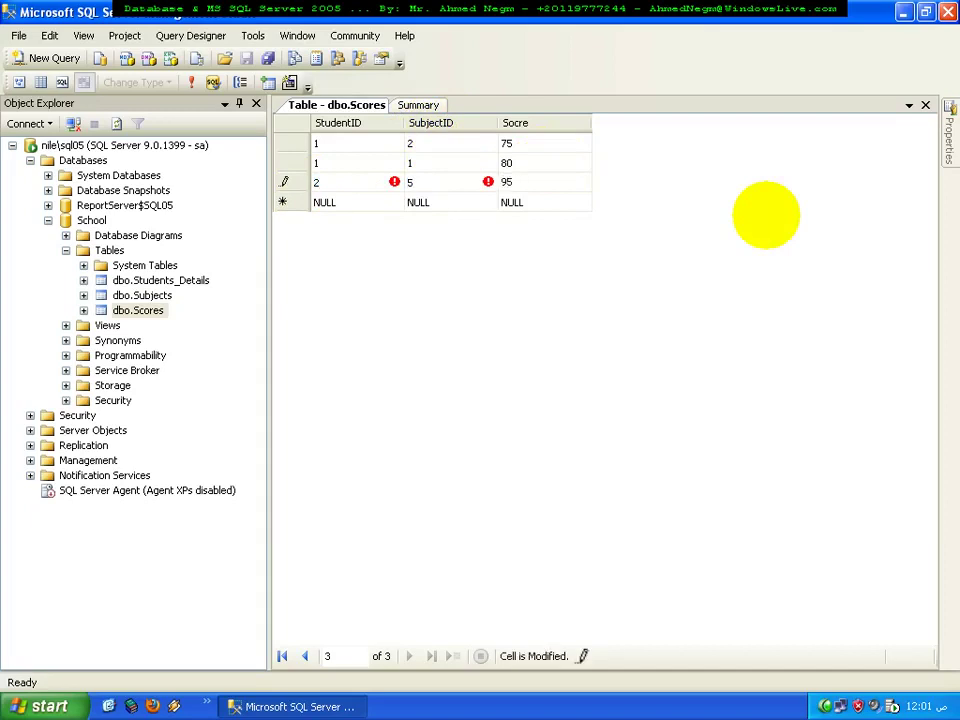
pyautogui.press('Return')
pyautogui.hotkey('shift', 'Tab')
pyautogui.hotkey('shift', 'Tab')
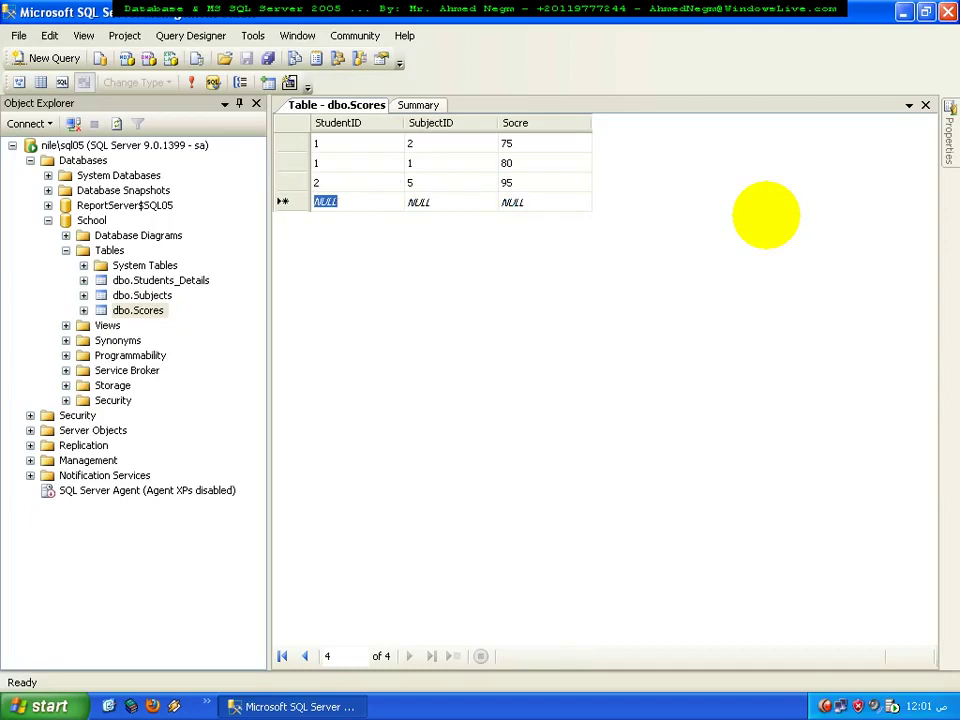
pyautogui.write('22')
pyautogui.press('Tab')
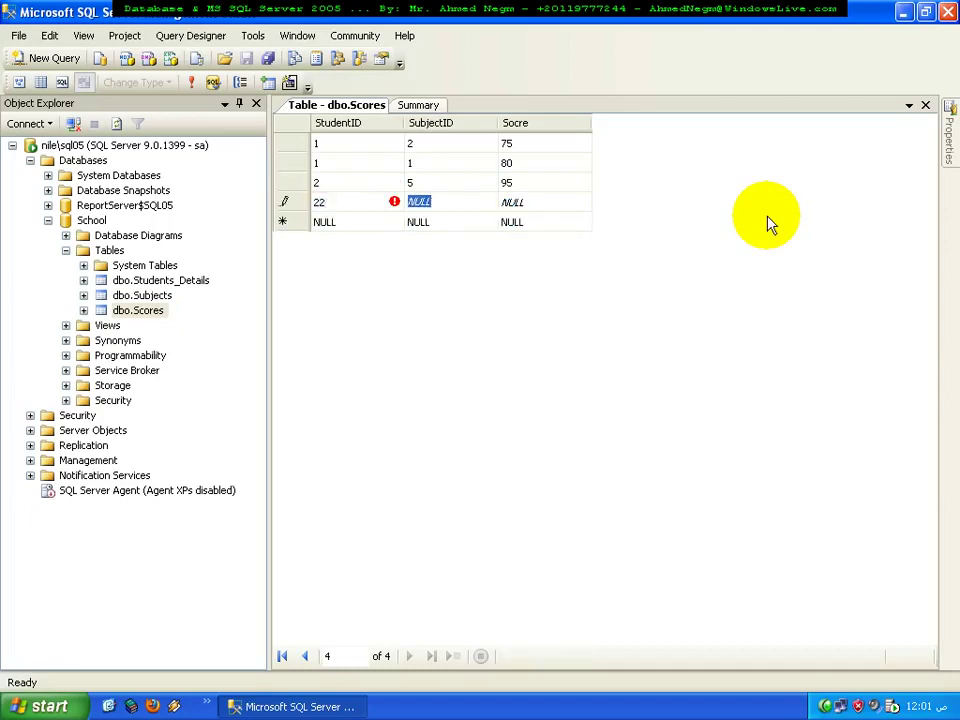
pyautogui.write('50')
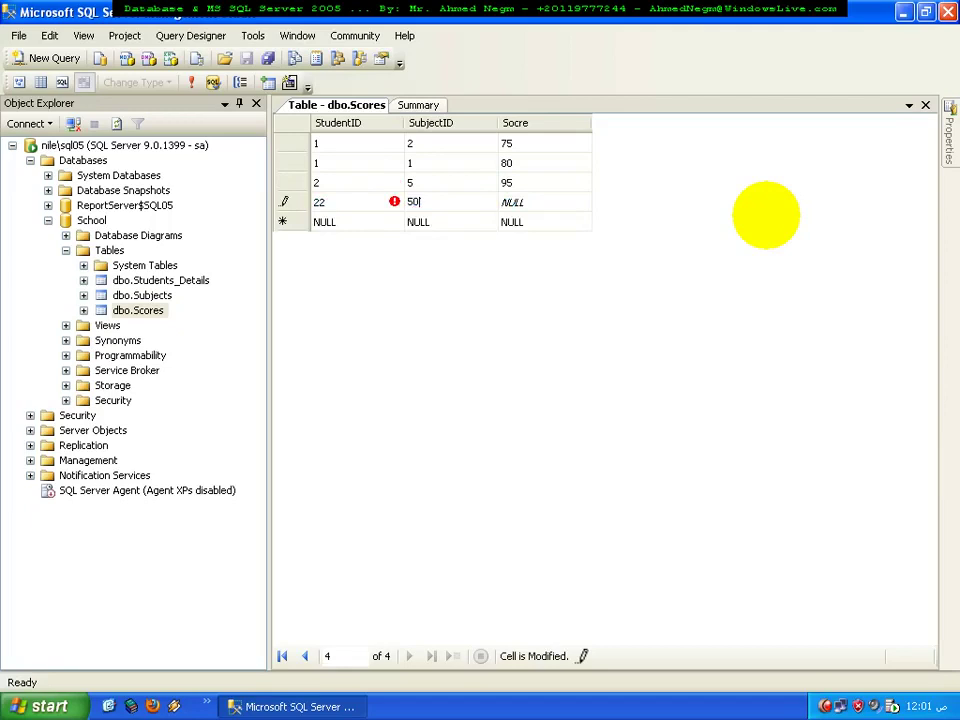
pyautogui.press('Tab')
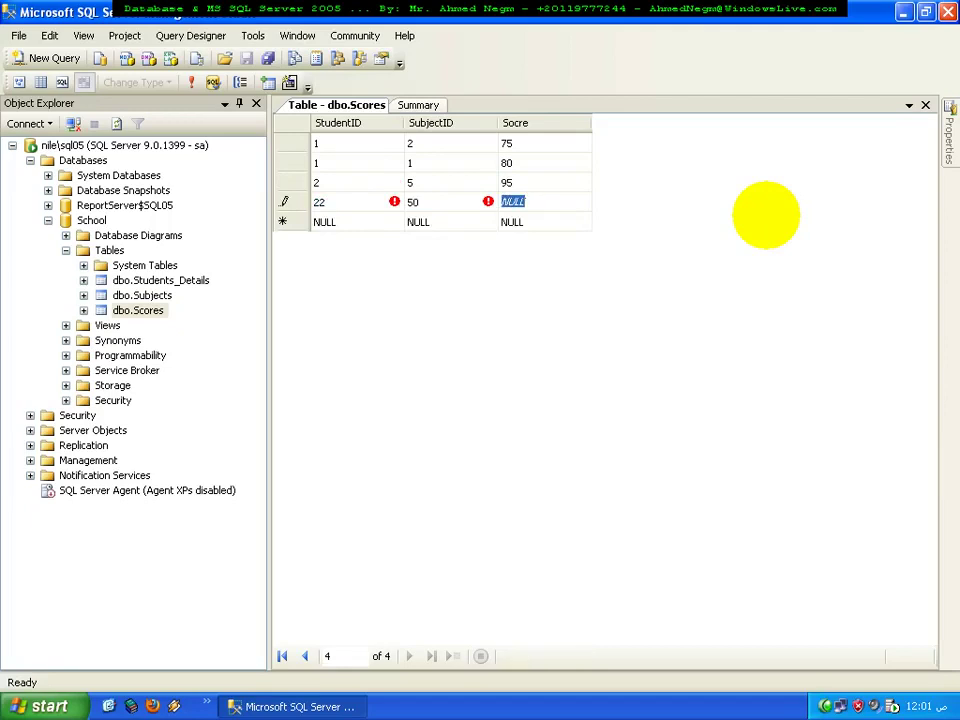
pyautogui.write('36')
pyautogui.press('Return')
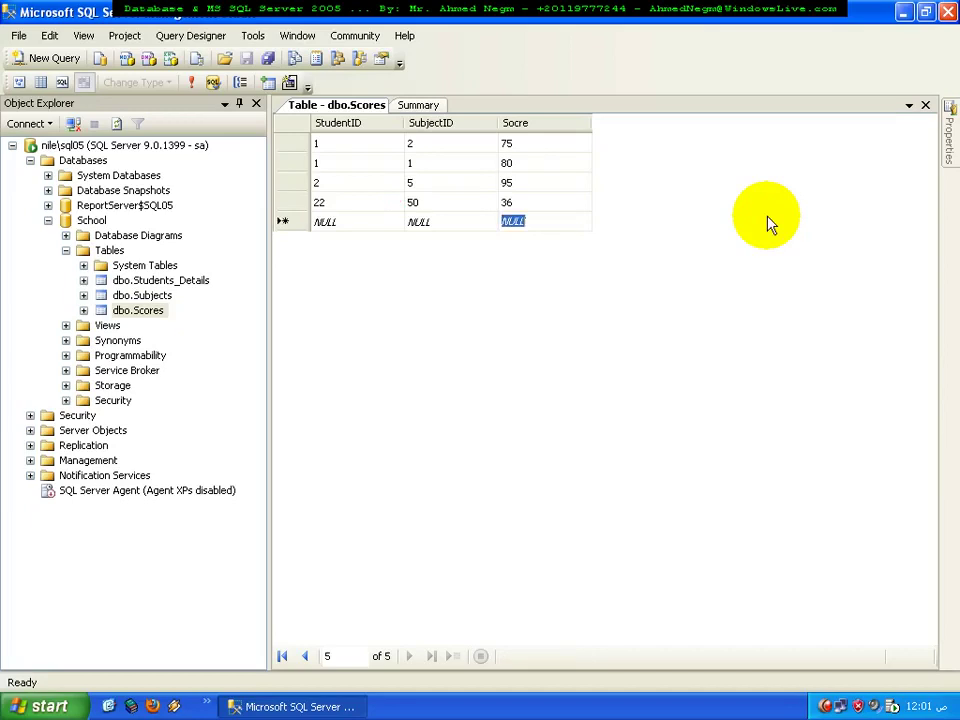
# - Point out the StudentID 22 and SubjectID 50 cells in row 4
pyautogui.press('Up')
pyautogui.press('Up')
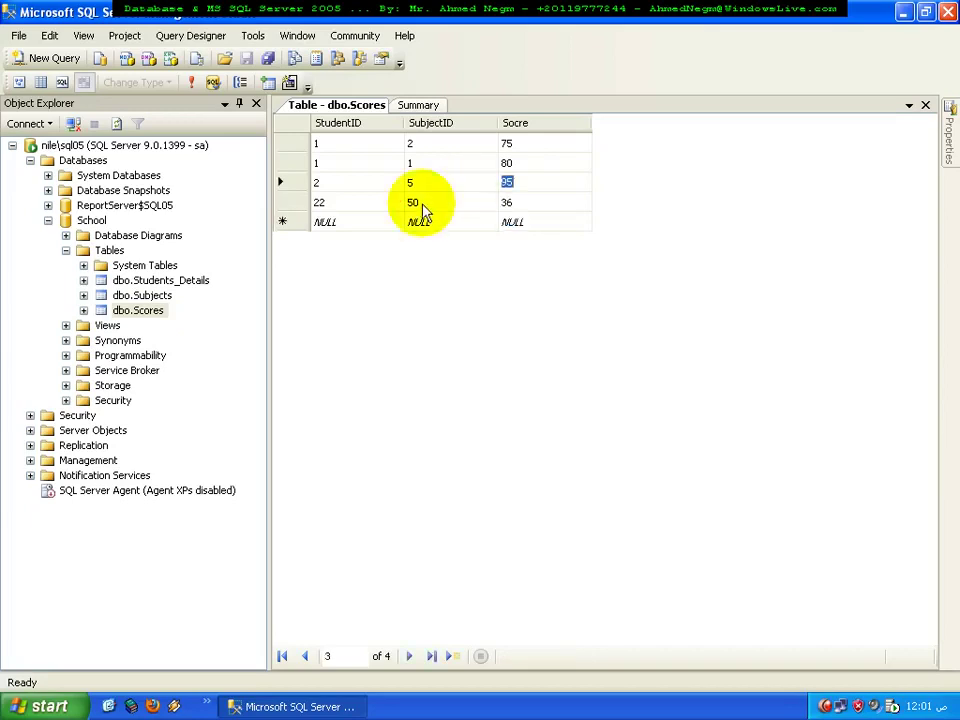
pyautogui.click(367, 202)
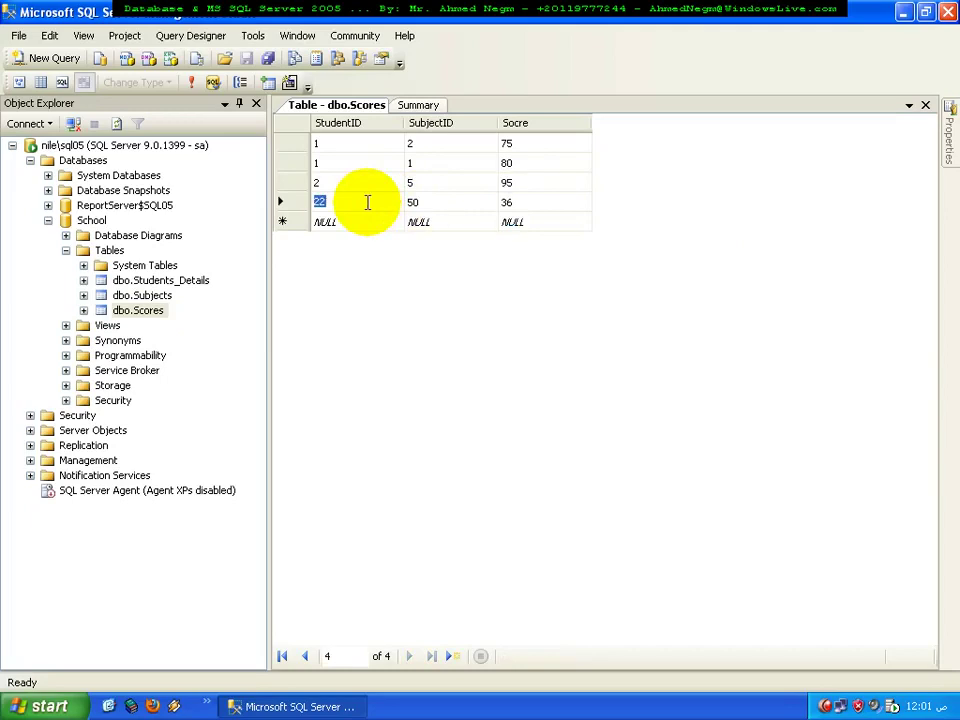
pyautogui.click(465, 205)
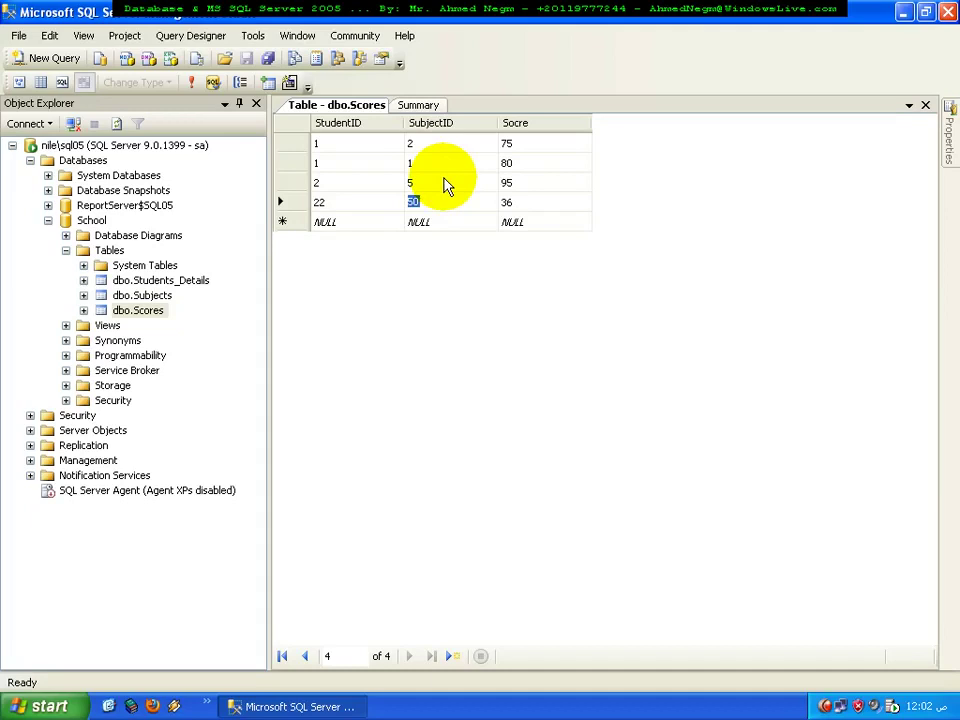
pyautogui.click(341, 206)
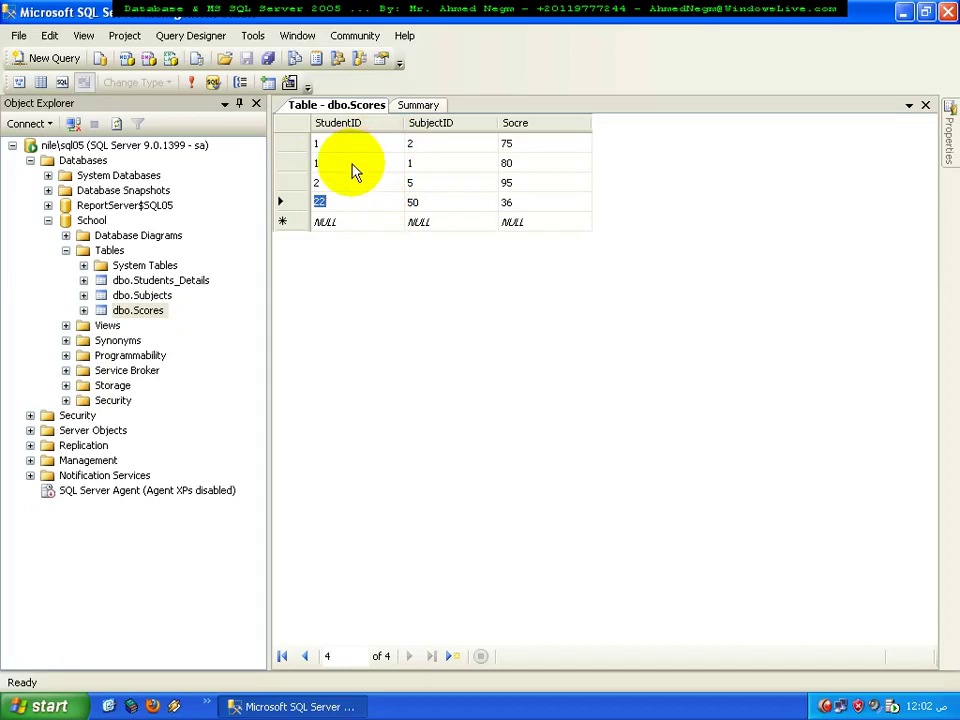
pyautogui.click(428, 202)
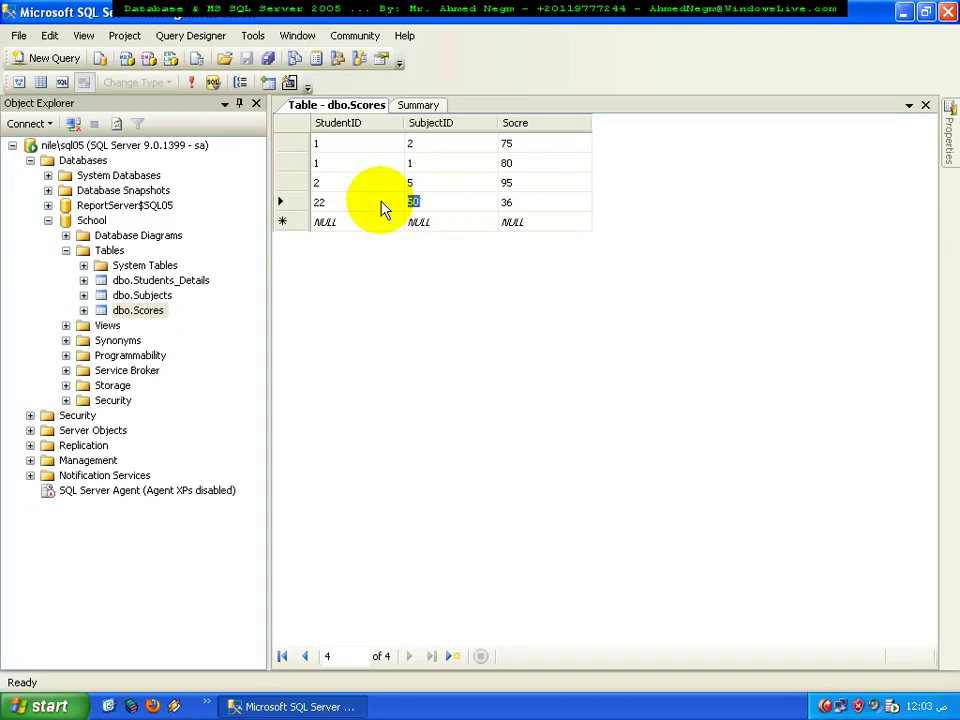
pyautogui.click(380, 201)
pyautogui.click(432, 199)
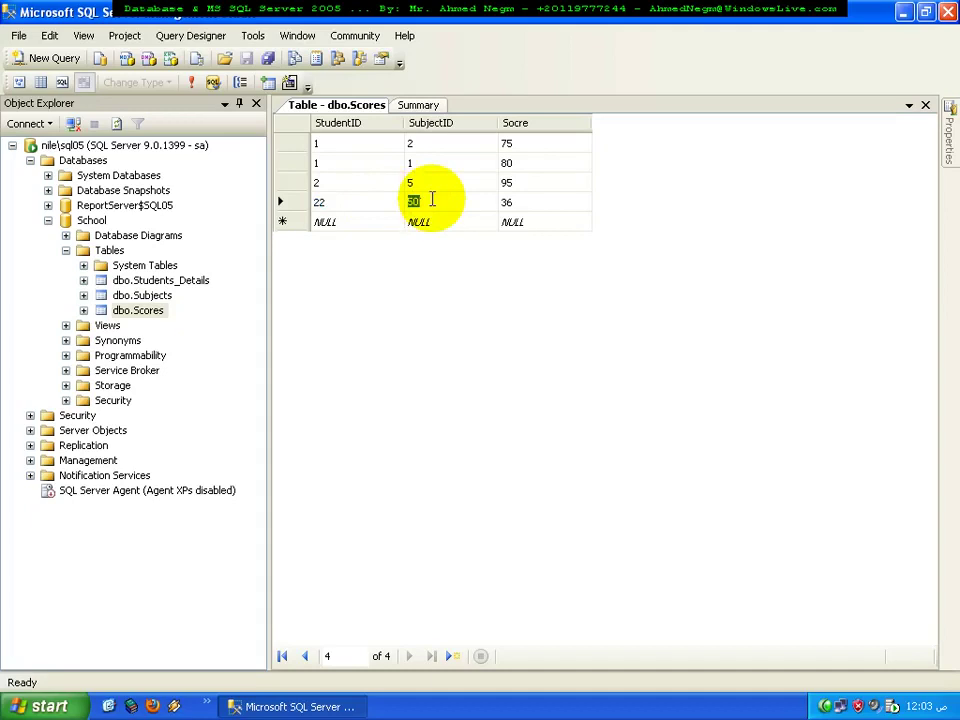
# - Delete the 22/50/36 row from Scores and close the data grid
pyautogui.click(281, 204)
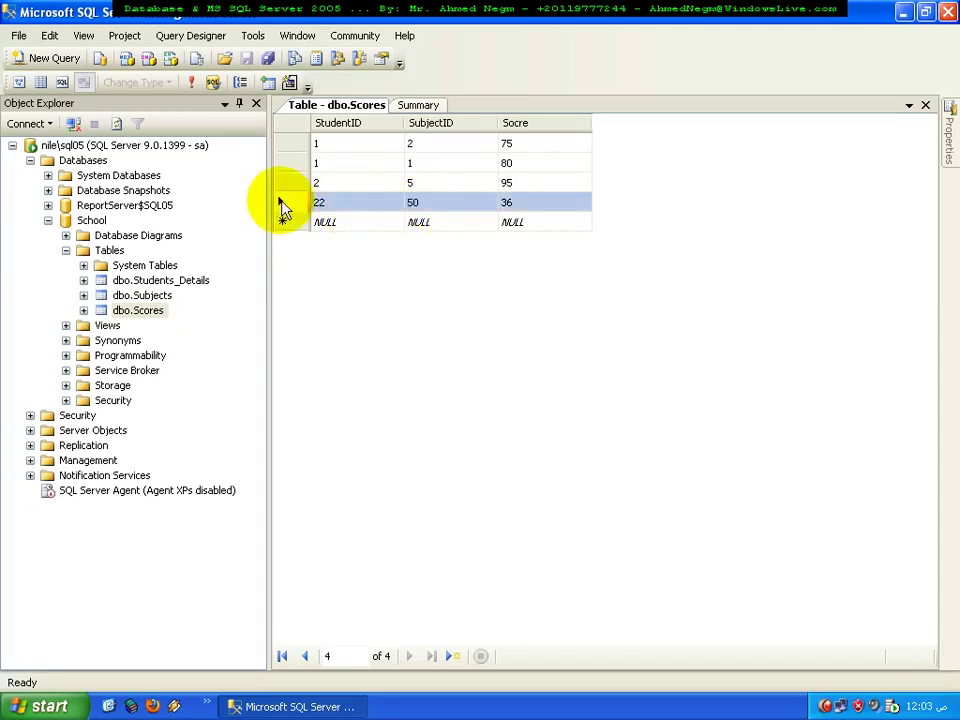
pyautogui.press('Delete')
pyautogui.click(450, 413)
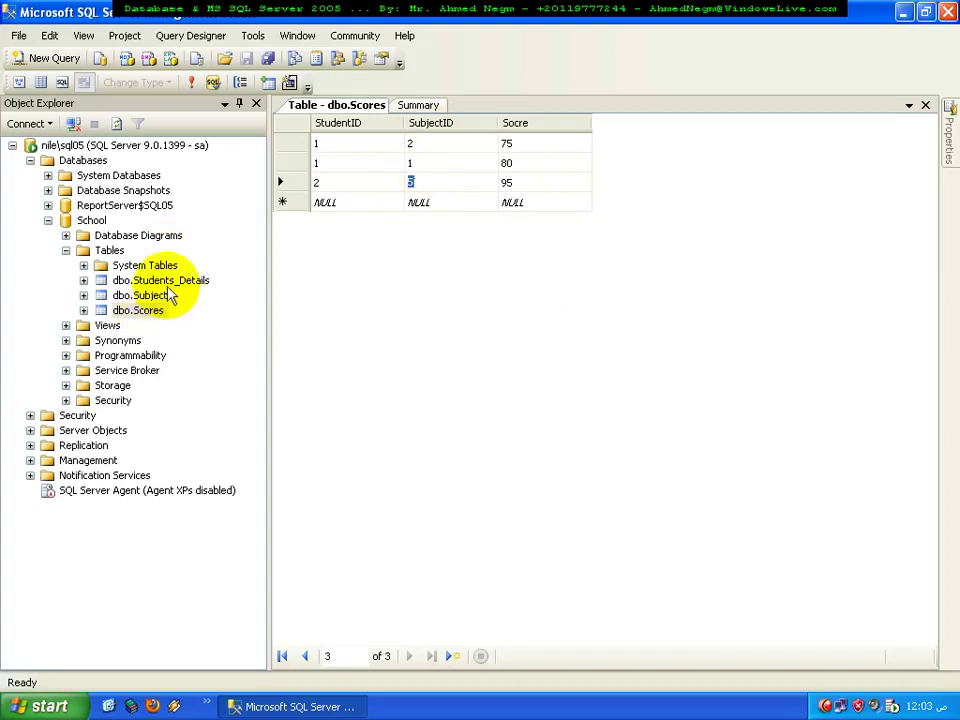
pyautogui.click(925, 105)
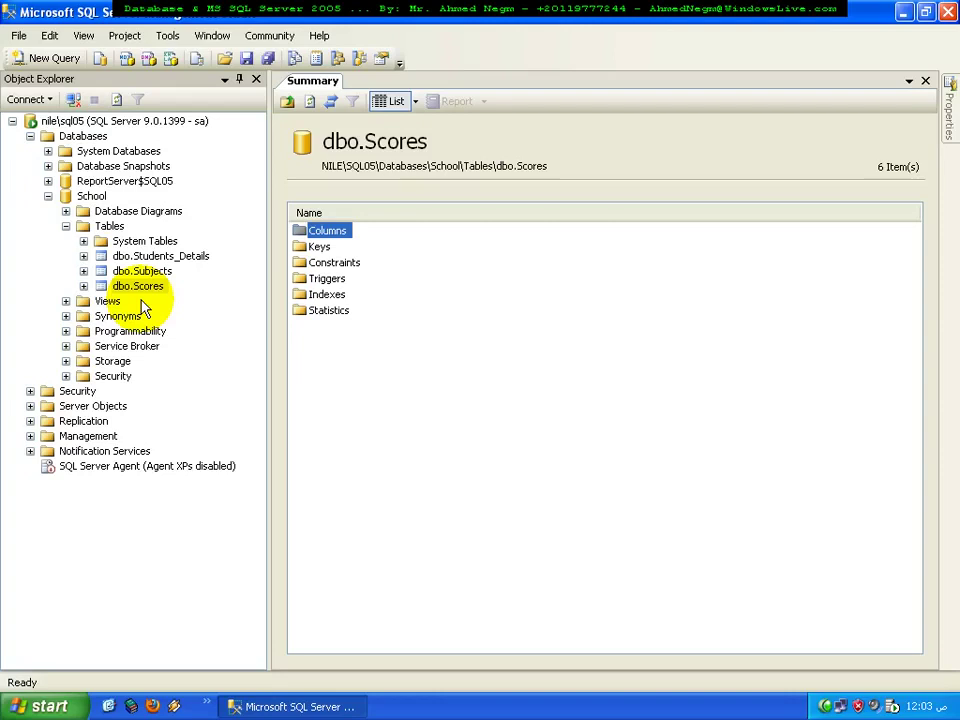
# - Start renaming dbo.Scores but keep its name, ending with dbo.Subjects selected
pyautogui.click(158, 287)
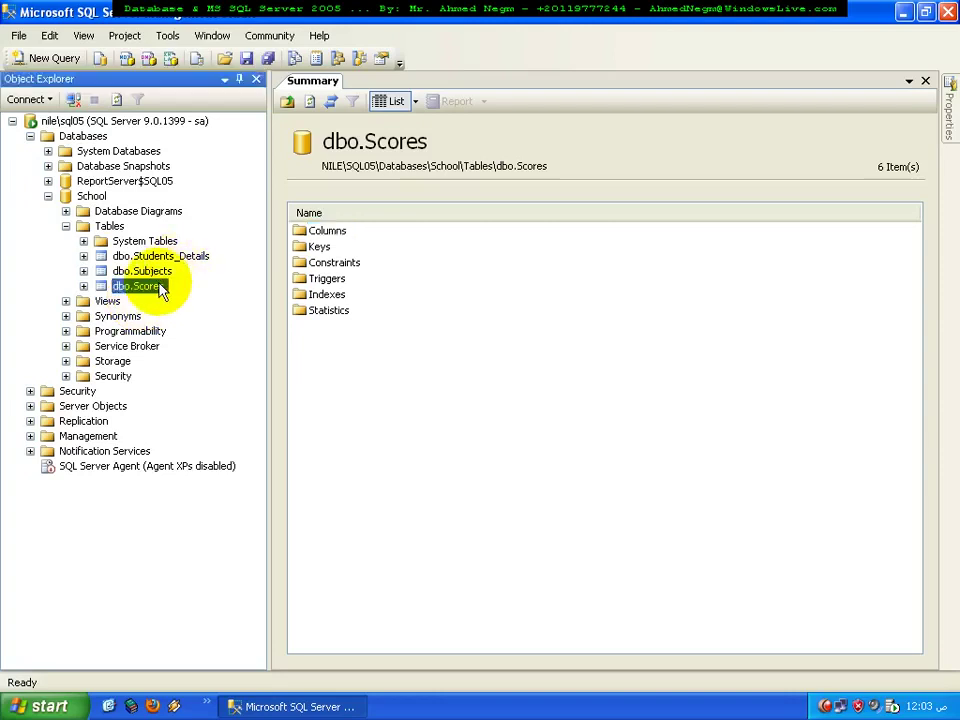
pyautogui.click(158, 287)
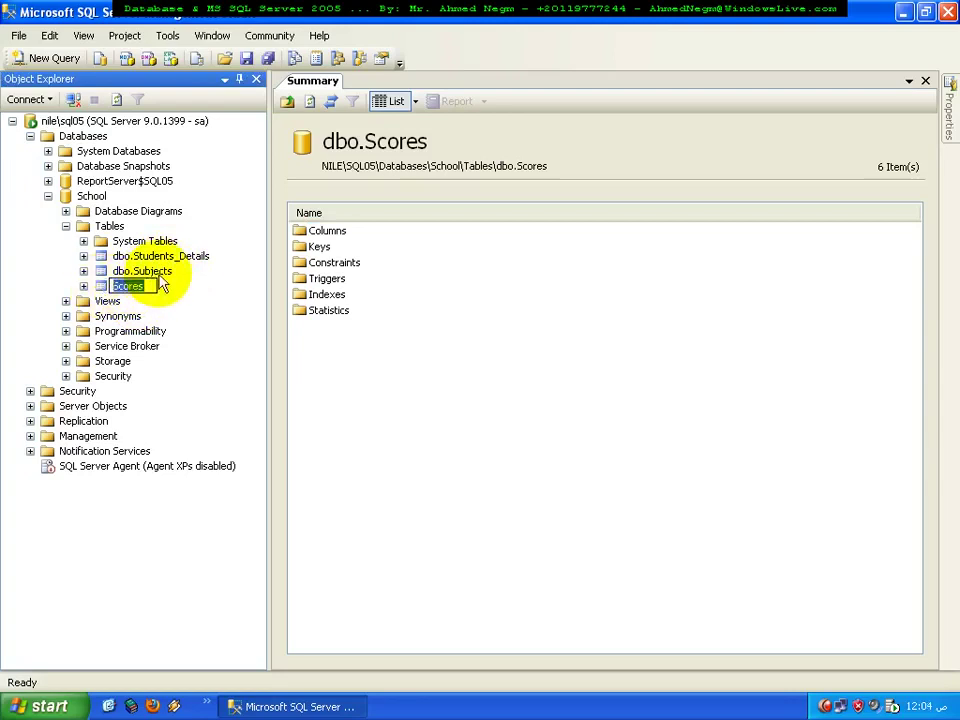
pyautogui.click(161, 271)
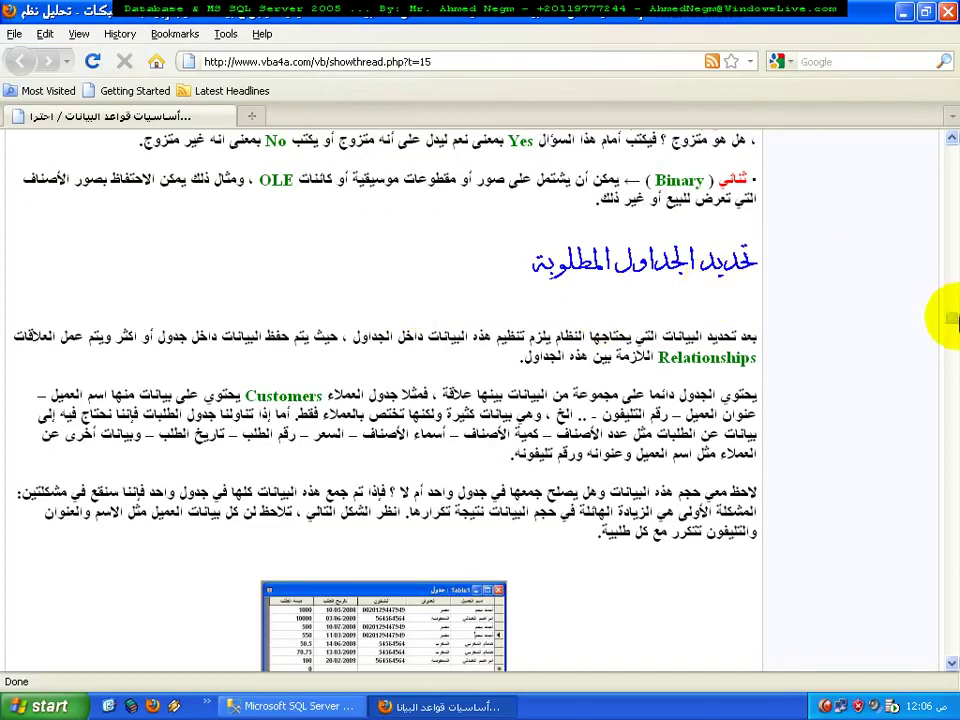
# - Bring the vba4a.com article into view and select its page address
pyautogui.moveTo(950, 320); pyautogui.dragTo(950, 150)
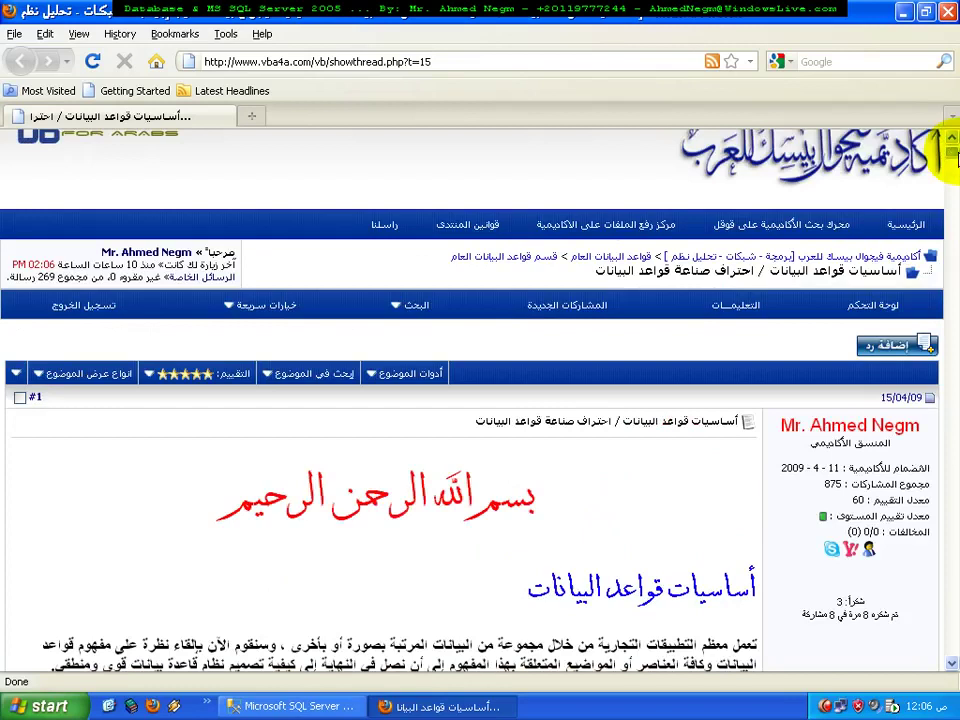
pyautogui.click(463, 62)
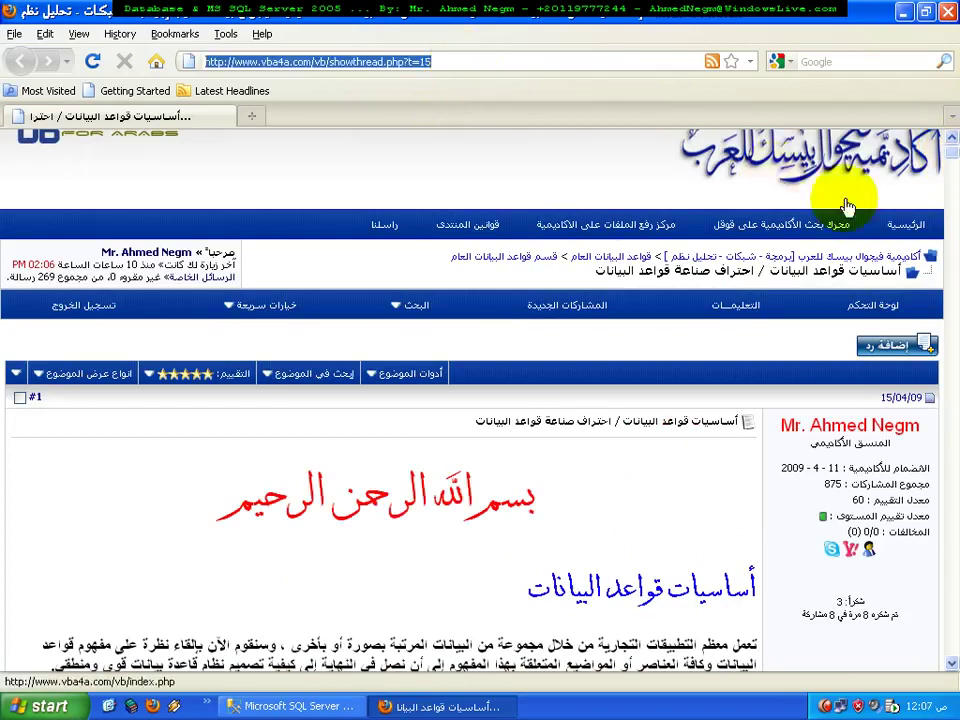
pyautogui.scroll(2, 600, 203)
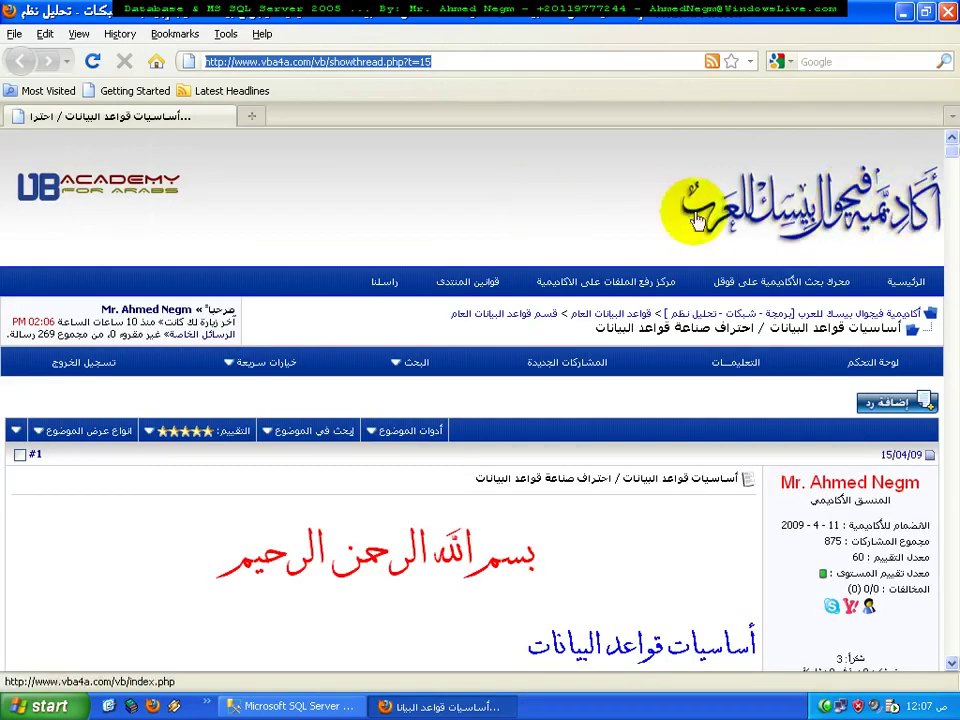
pyautogui.scroll(-15, 579, 364)
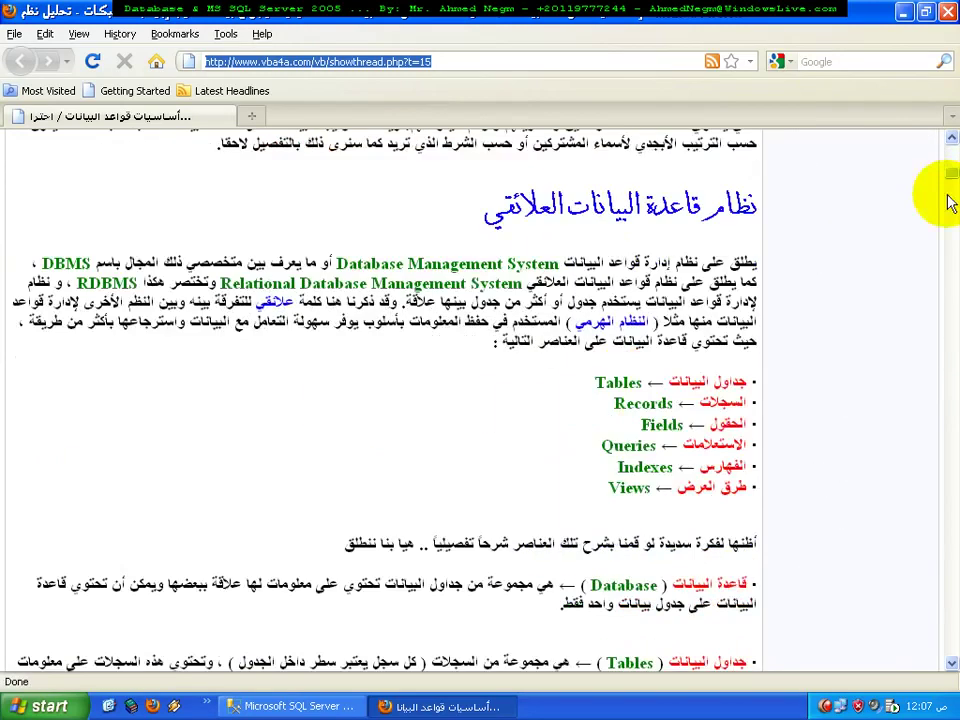
pyautogui.moveTo(940, 231); pyautogui.dragTo(926, 326)
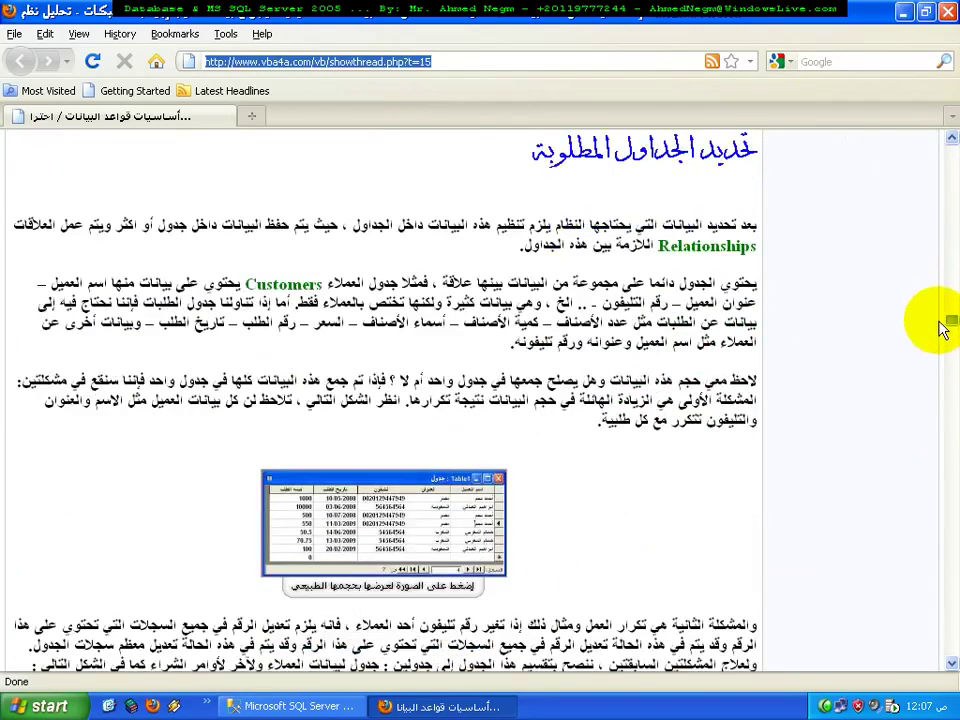
pyautogui.scroll(3, 778, 298)
pyautogui.scroll(-2, 778, 298)
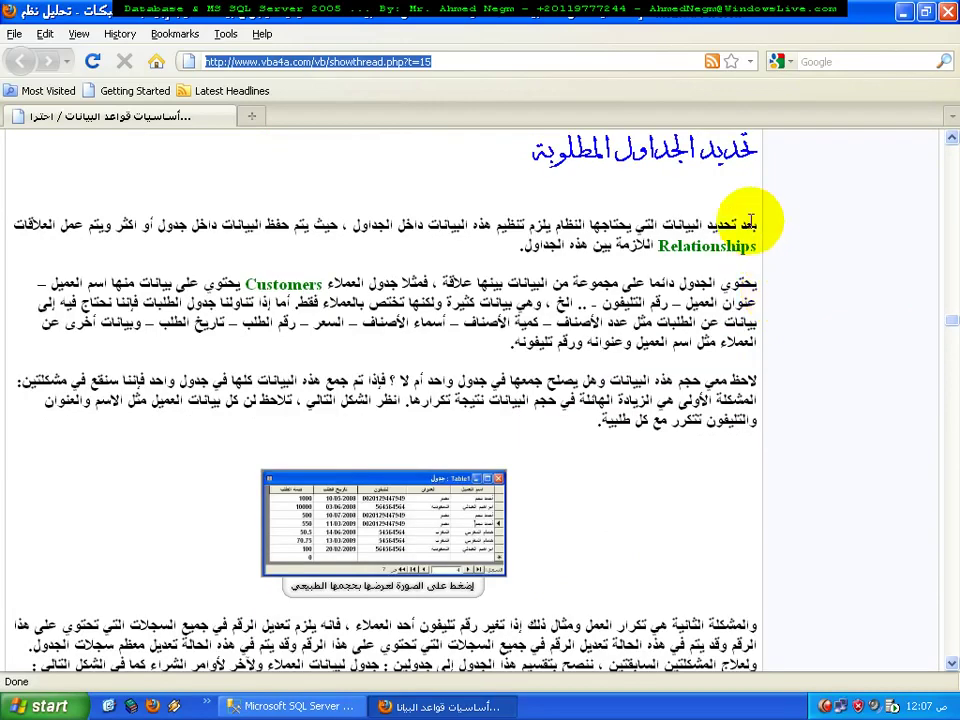
# - Highlight phrases in the first paragraph about organising data in tables
pyautogui.moveTo(722, 226); pyautogui.dragTo(590, 226)
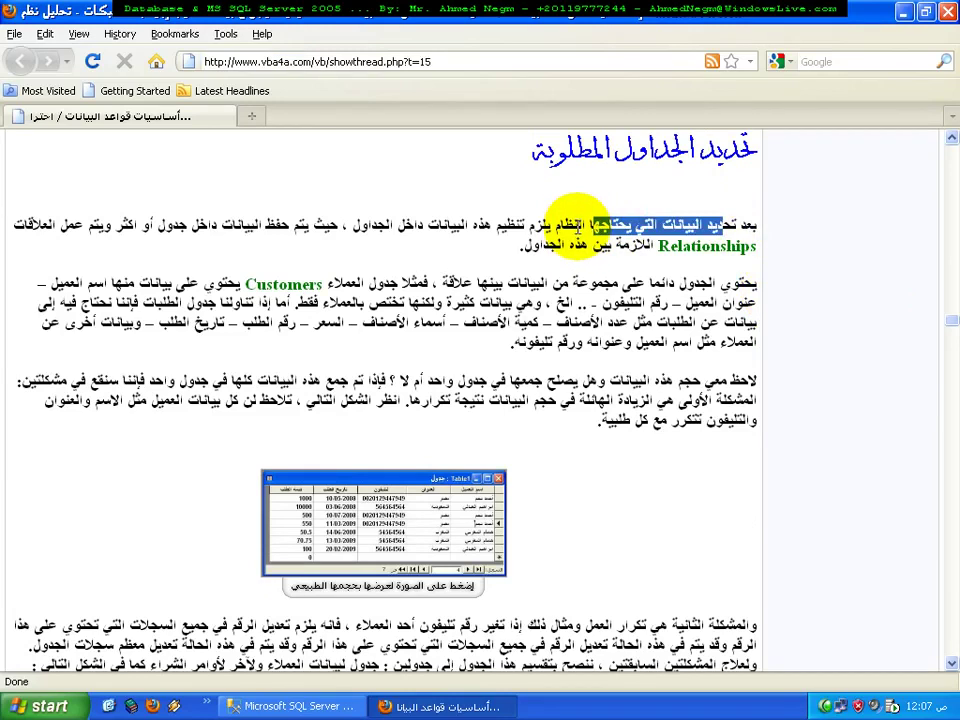
pyautogui.moveTo(580, 220); pyautogui.dragTo(557, 220)
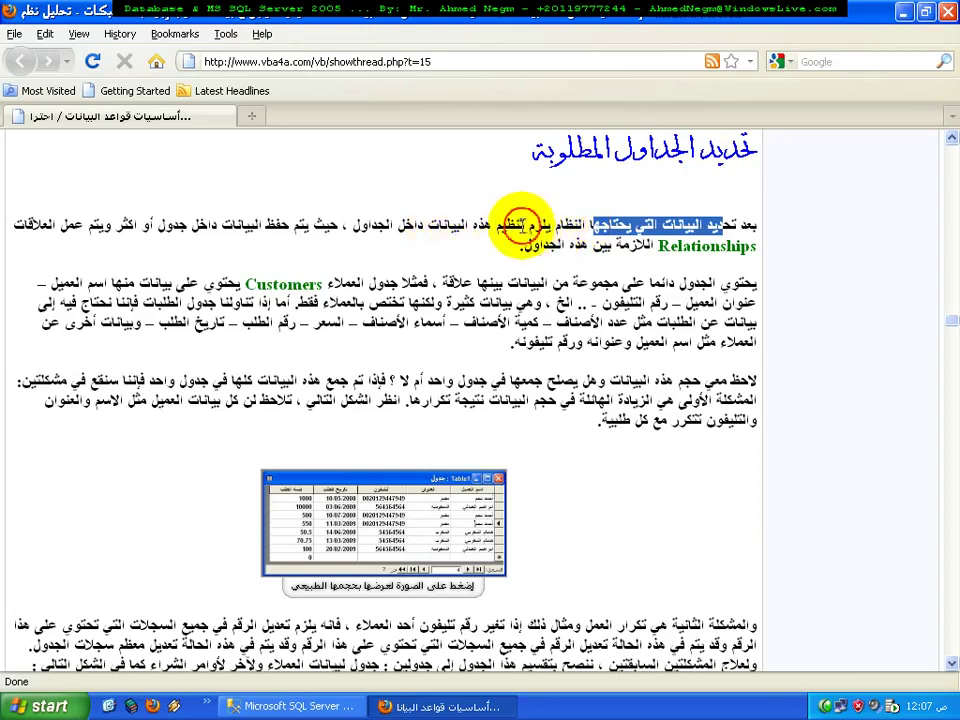
pyautogui.moveTo(524, 222); pyautogui.dragTo(357, 224)
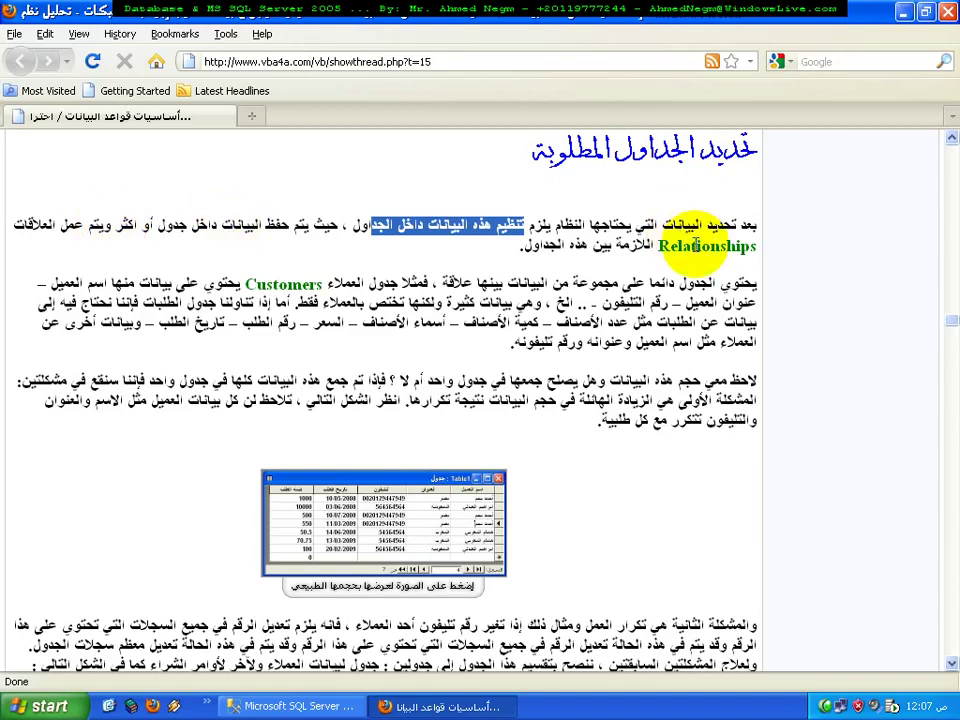
pyautogui.moveTo(612, 246); pyautogui.dragTo(527, 250)
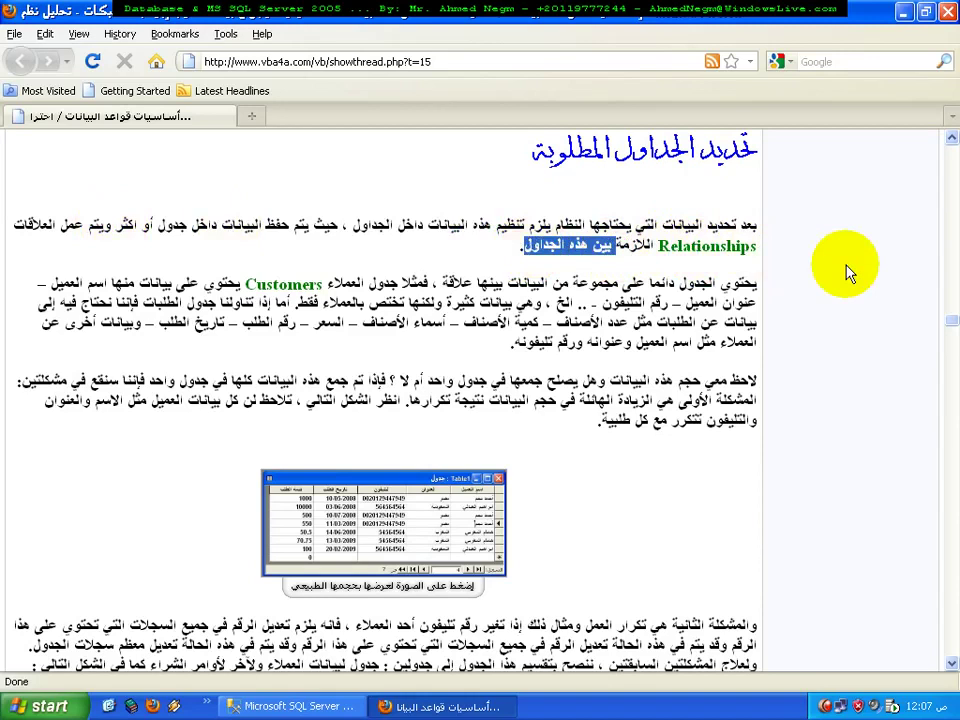
pyautogui.scroll(-2, 848, 274)
# - Highlight the sentences describing the Customers and orders table fields
pyautogui.moveTo(702, 183); pyautogui.dragTo(283, 183)
pyautogui.moveTo(190, 183); pyautogui.dragTo(80, 183)
pyautogui.moveTo(748, 201); pyautogui.dragTo(620, 202)
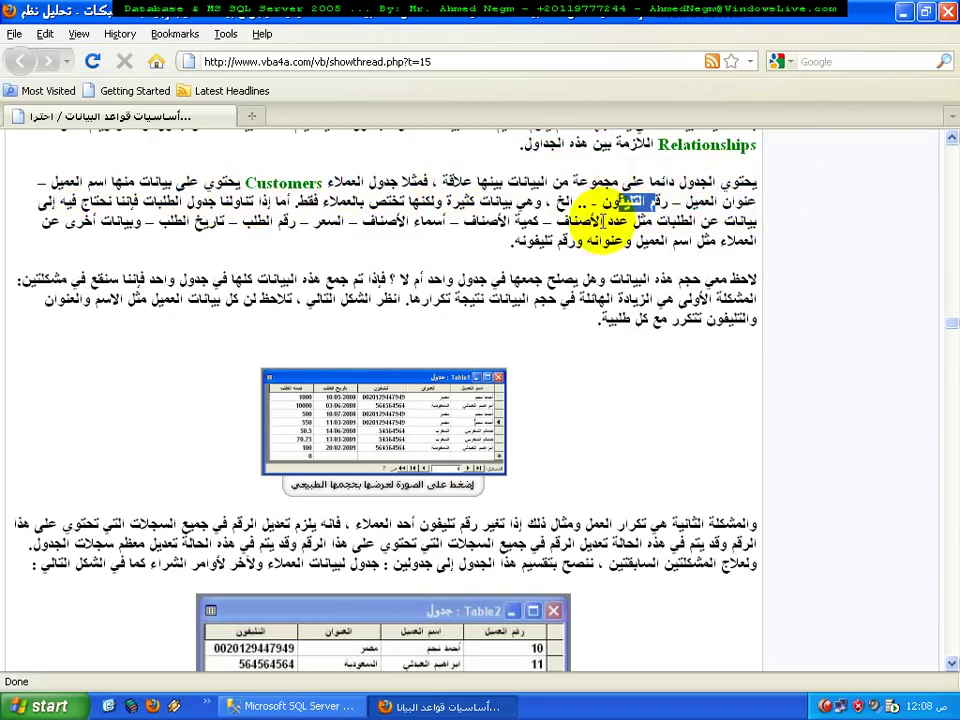
pyautogui.moveTo(536, 201); pyautogui.dragTo(313, 201)
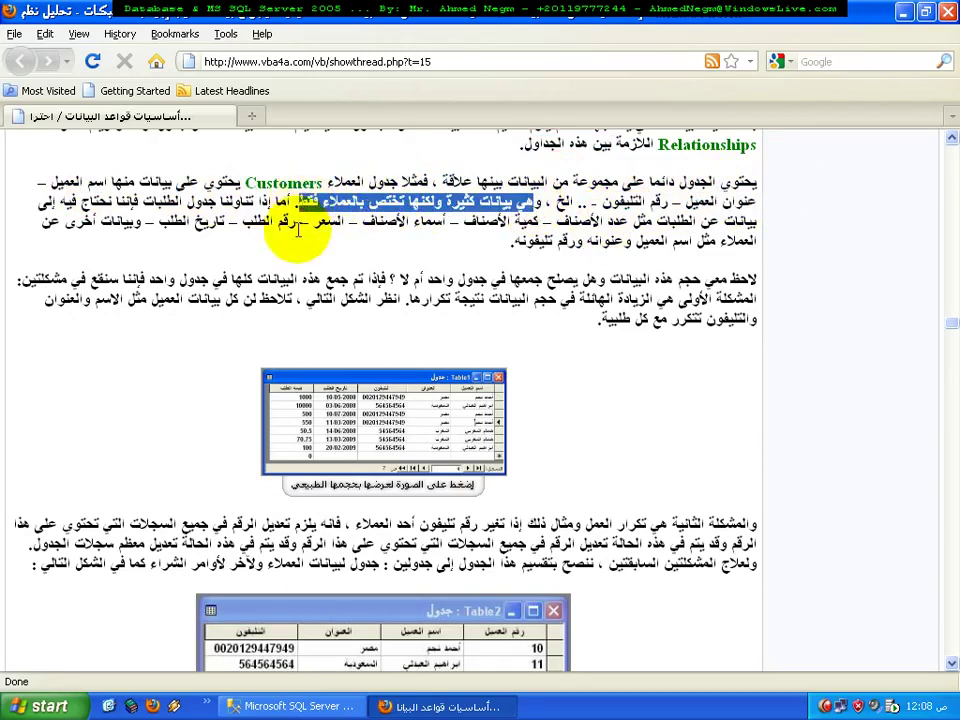
pyautogui.moveTo(216, 201); pyautogui.dragTo(137, 202)
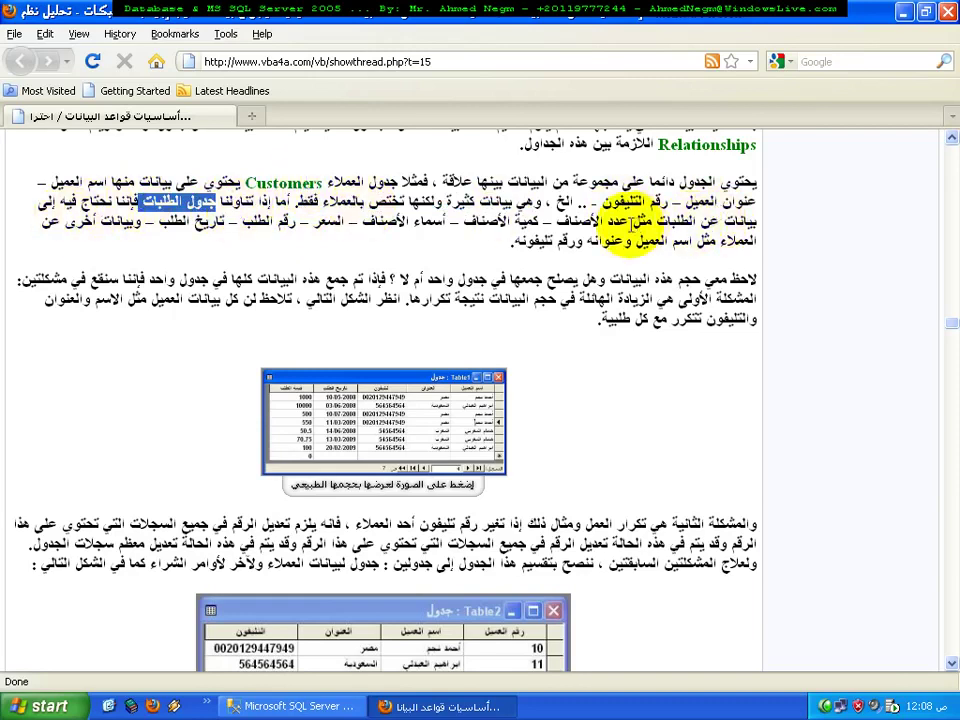
pyautogui.moveTo(632, 221); pyautogui.dragTo(553, 226)
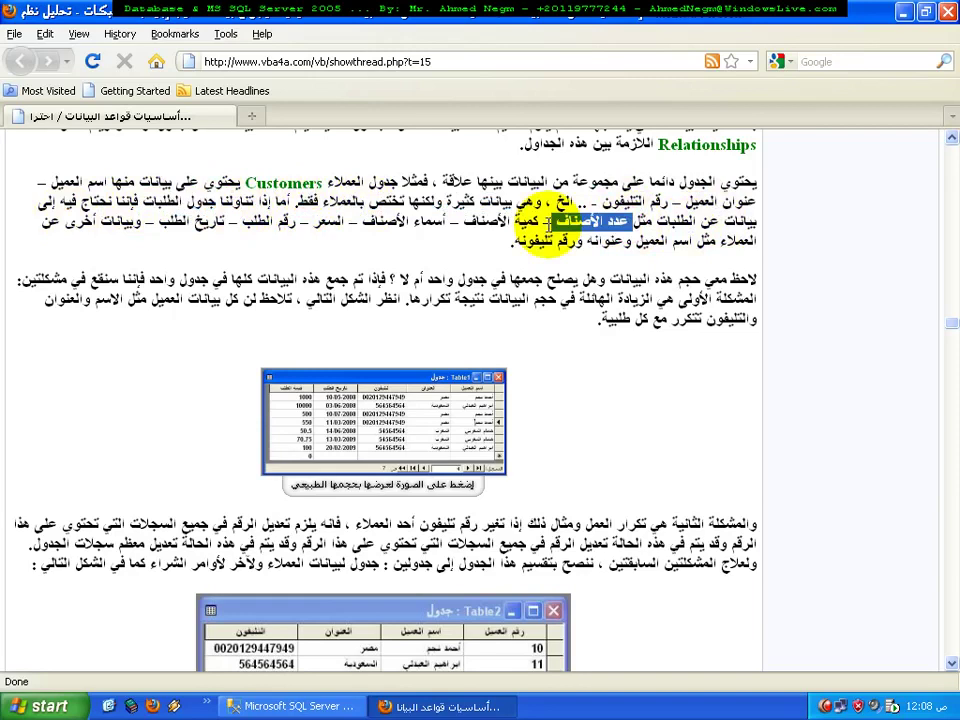
pyautogui.moveTo(513, 222); pyautogui.dragTo(417, 222)
pyautogui.doubleClick(362, 220)
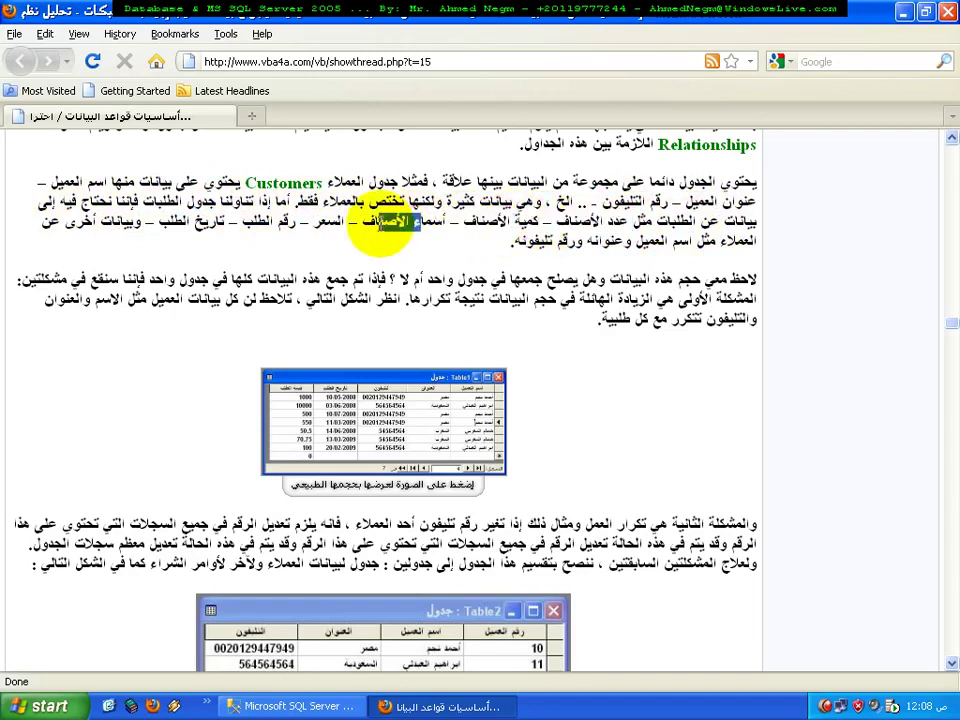
pyautogui.doubleClick(343, 220)
pyautogui.click(304, 224)
pyautogui.moveTo(304, 224); pyautogui.dragTo(170, 228)
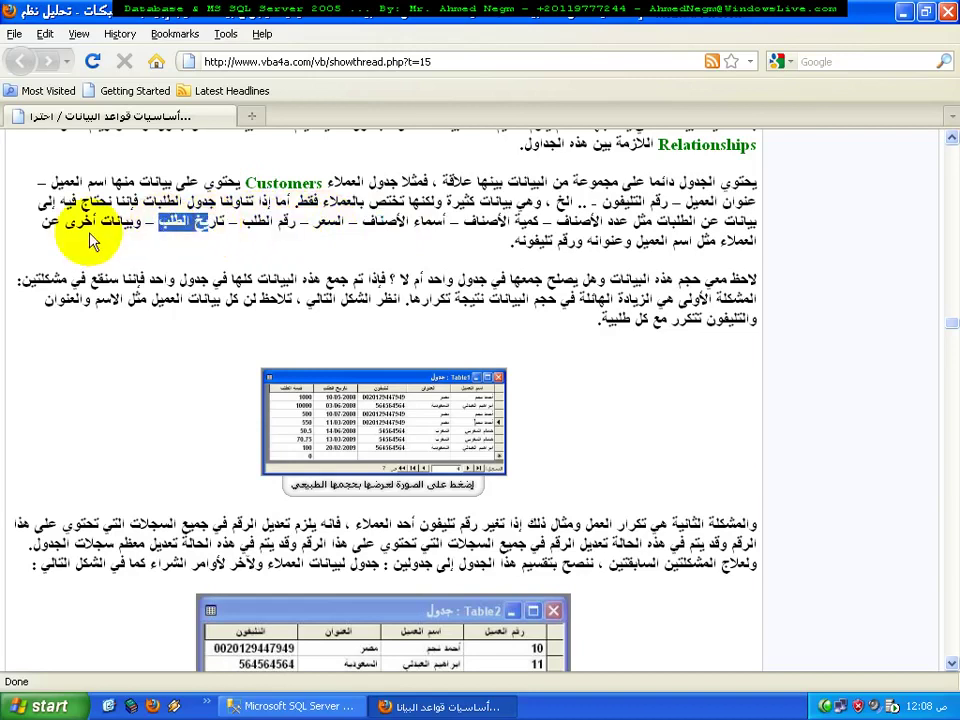
pyautogui.moveTo(718, 242); pyautogui.dragTo(530, 252)
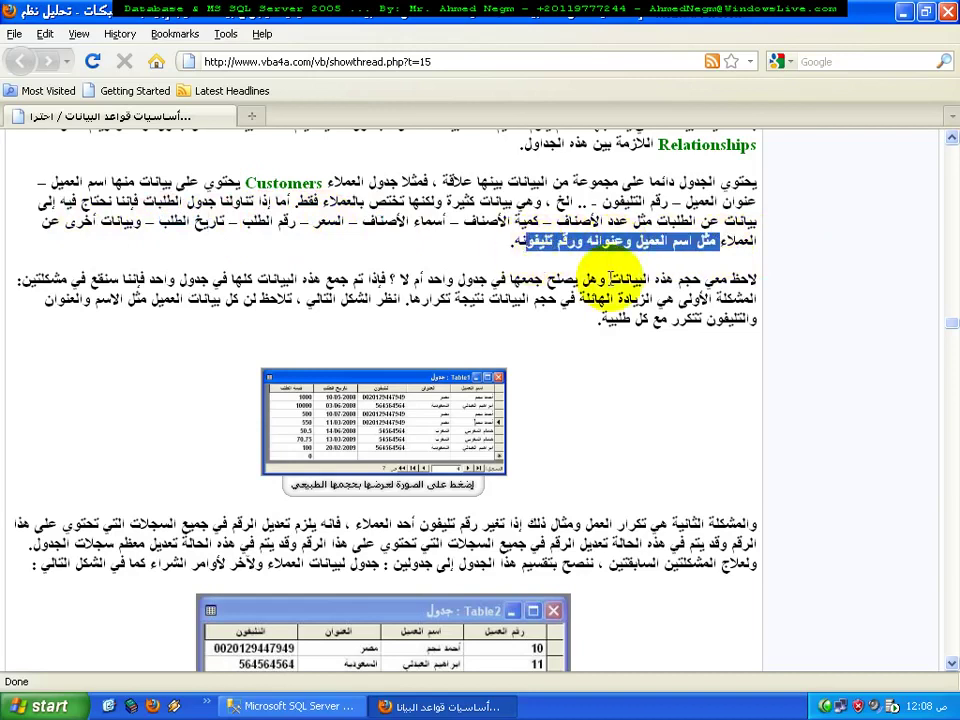
pyautogui.moveTo(720, 280); pyautogui.dragTo(180, 278)
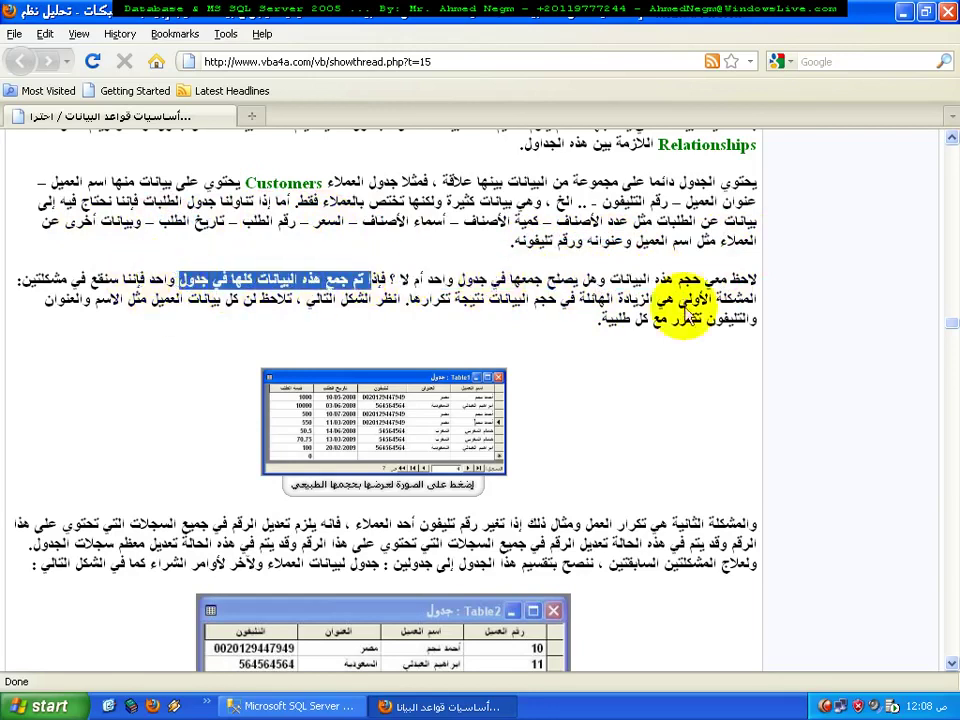
# - Highlight the remarks on data growth and repeated customer data, then enlarge Table1
pyautogui.scroll(-2, 686, 317)
pyautogui.doubleClick(620, 197)
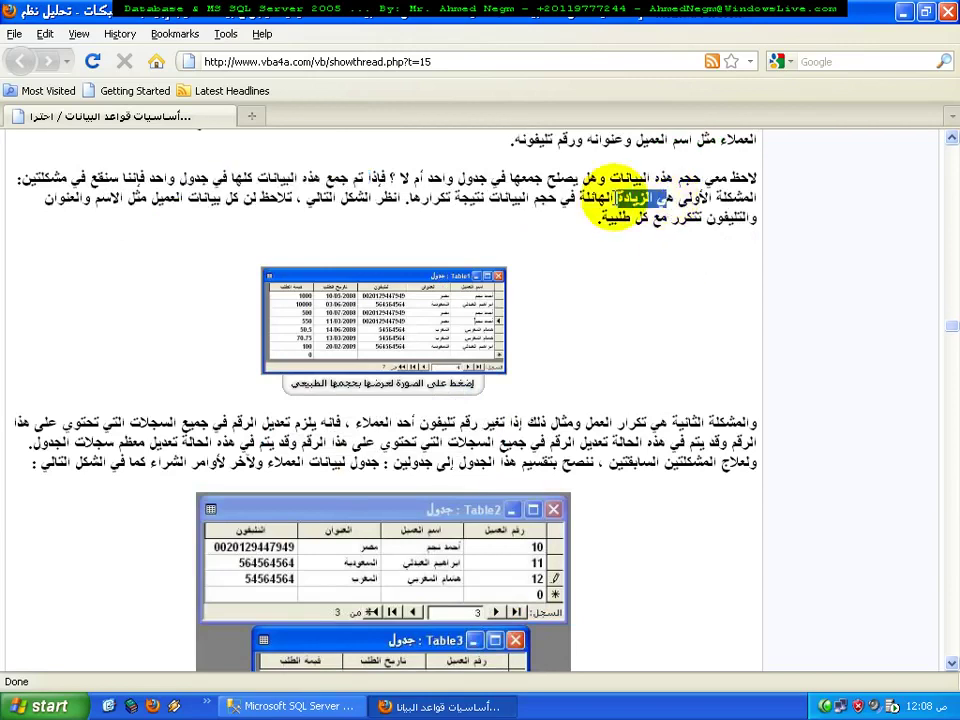
pyautogui.moveTo(612, 197); pyautogui.dragTo(410, 197)
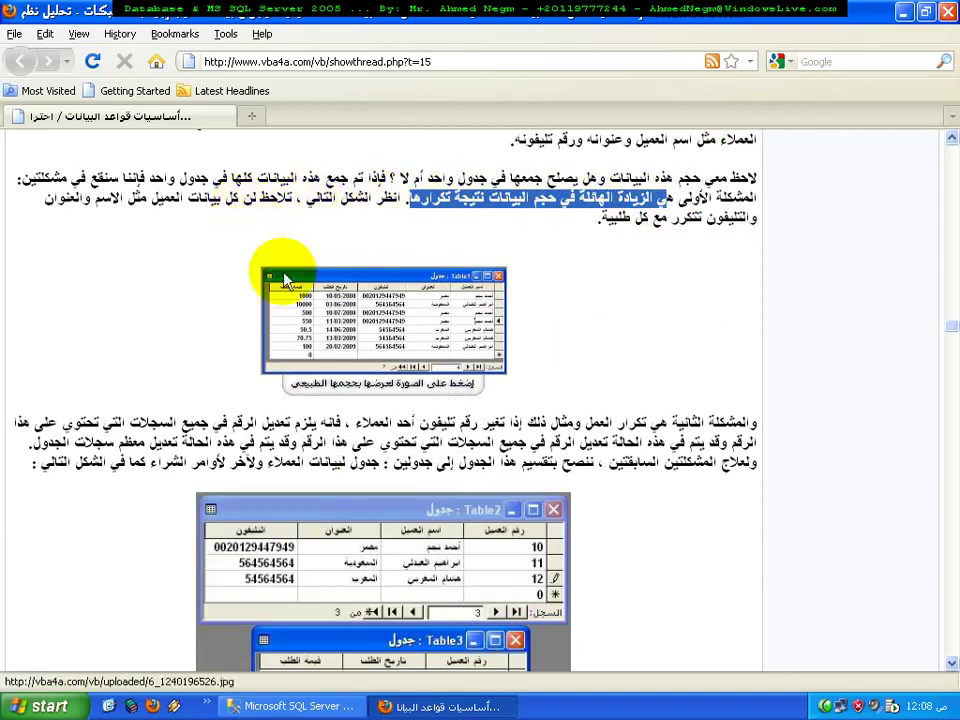
pyautogui.moveTo(292, 197); pyautogui.dragTo(148, 198)
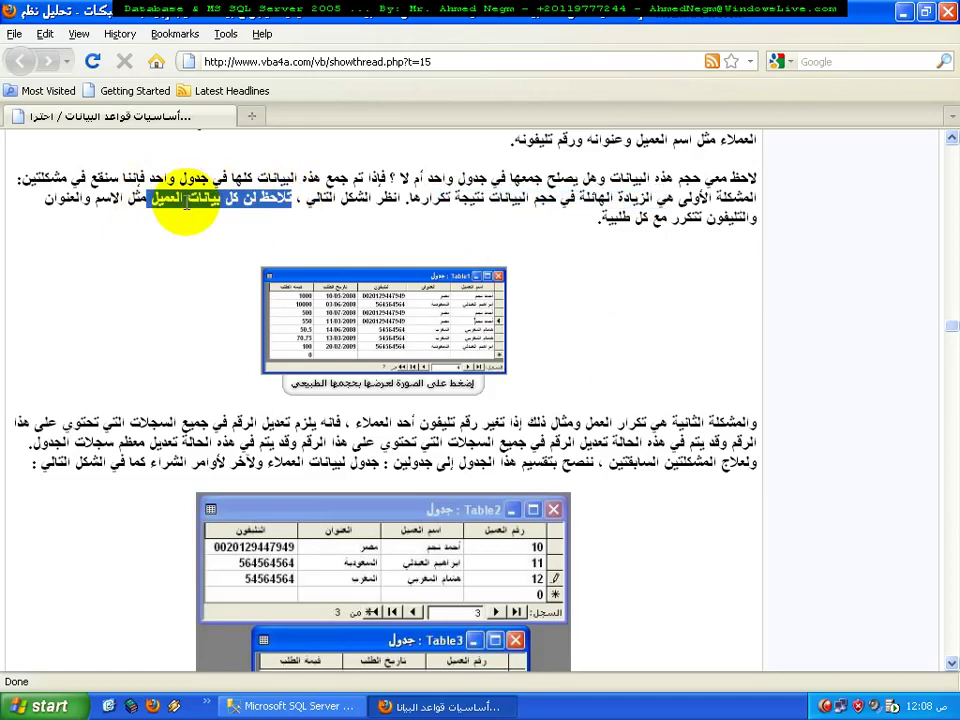
pyautogui.click(225, 176)
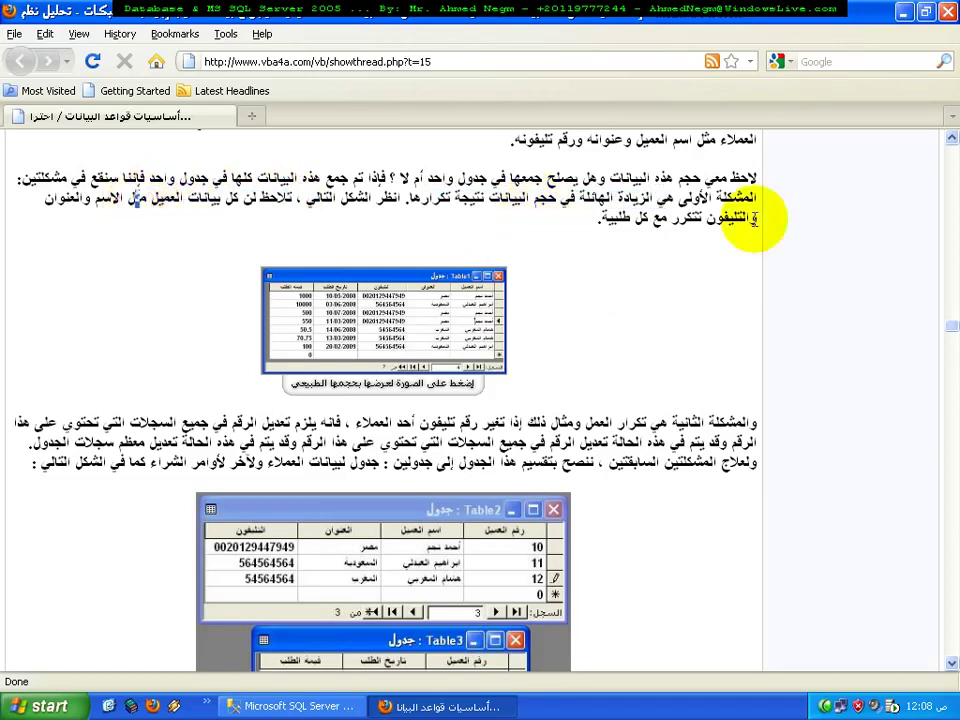
pyautogui.click(476, 298)
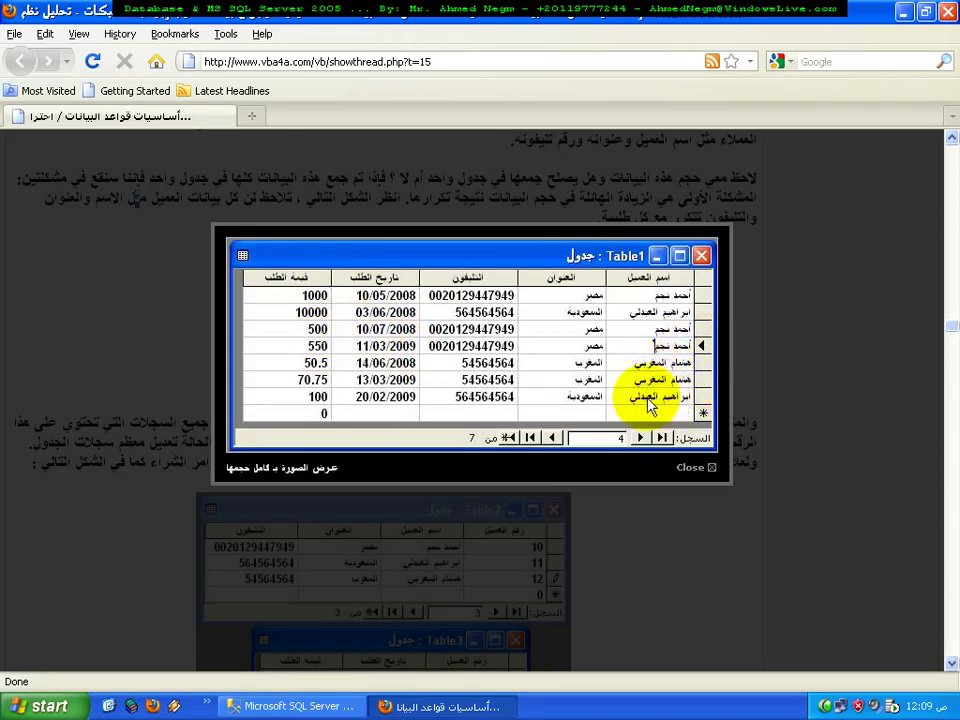
# - Close the enlarged Table1 image to return to the article
pyautogui.scroll(-4, 754, 300)
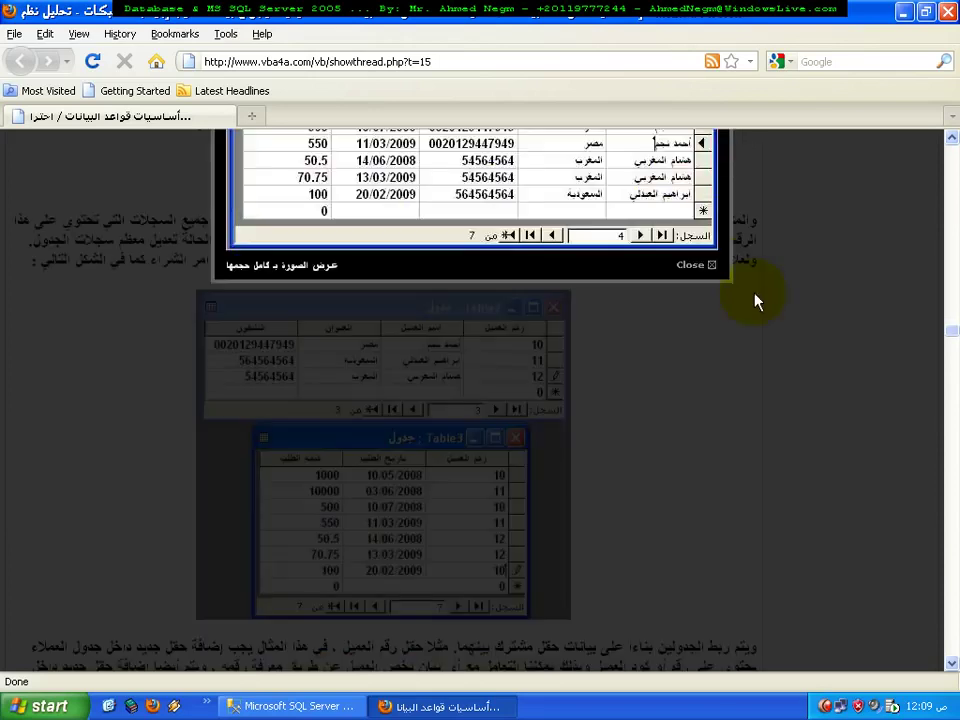
pyautogui.scroll(4, 756, 300)
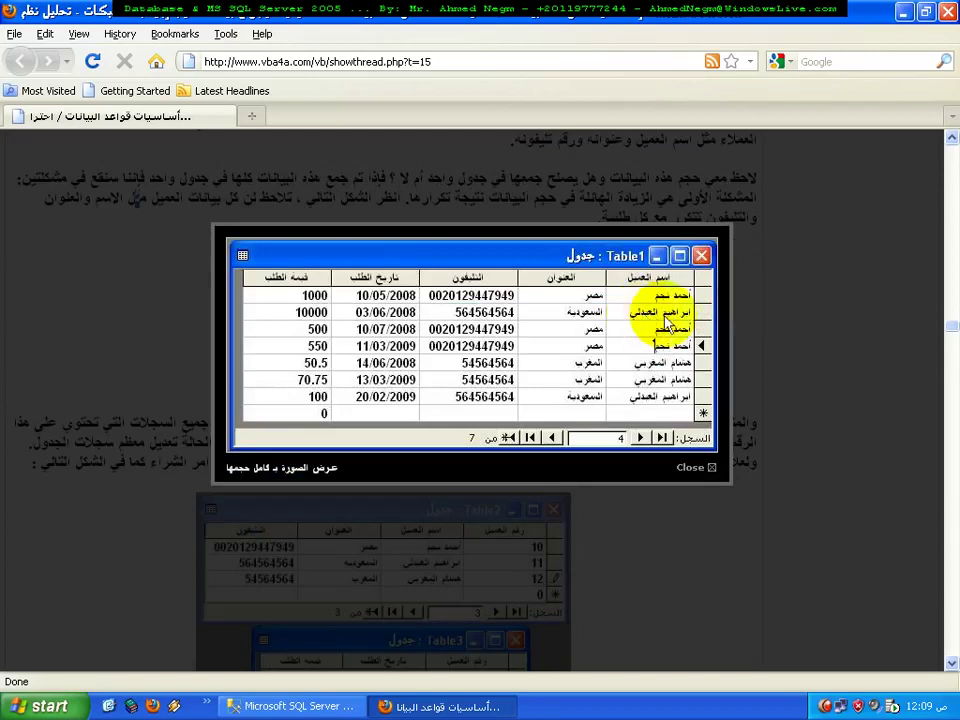
pyautogui.click(714, 470)
pyautogui.scroll(-2, 705, 400)
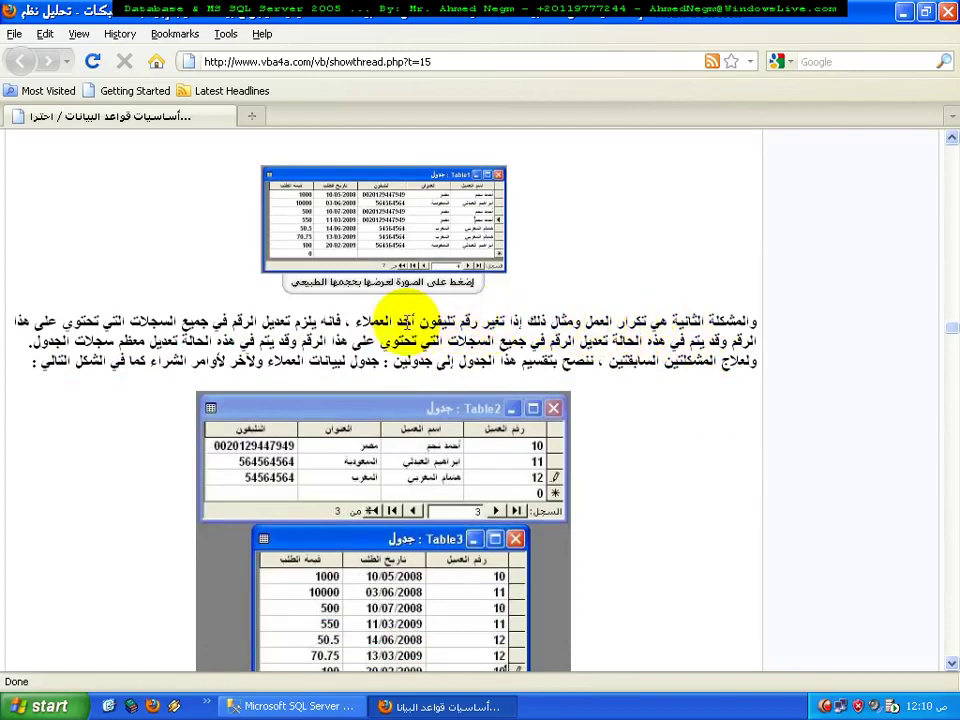
pyautogui.moveTo(316, 321); pyautogui.dragTo(40, 320)
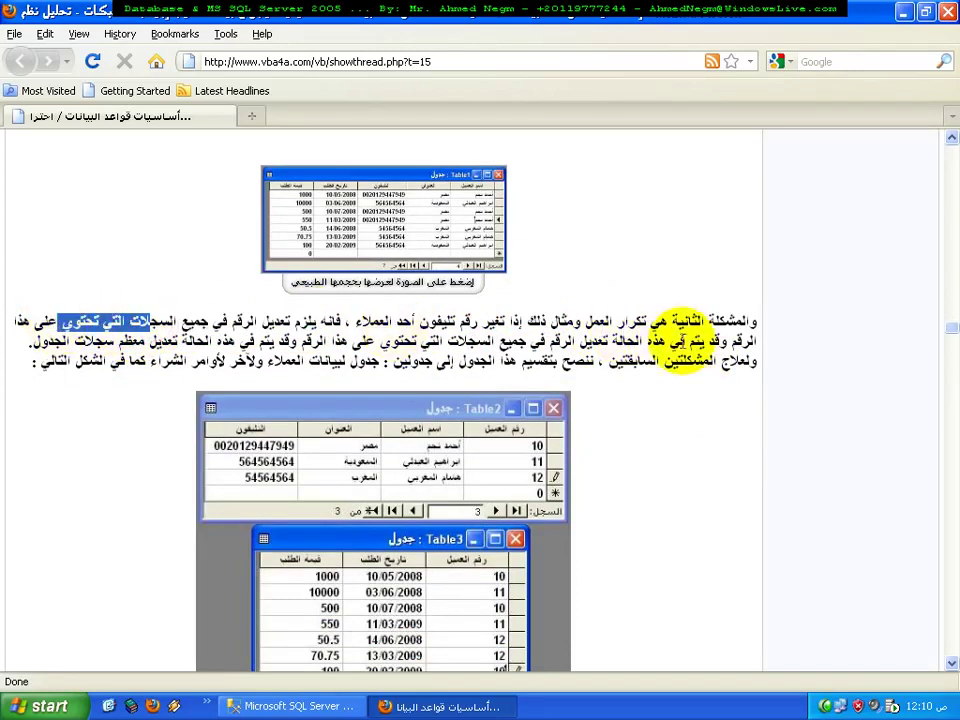
pyautogui.click(453, 216)
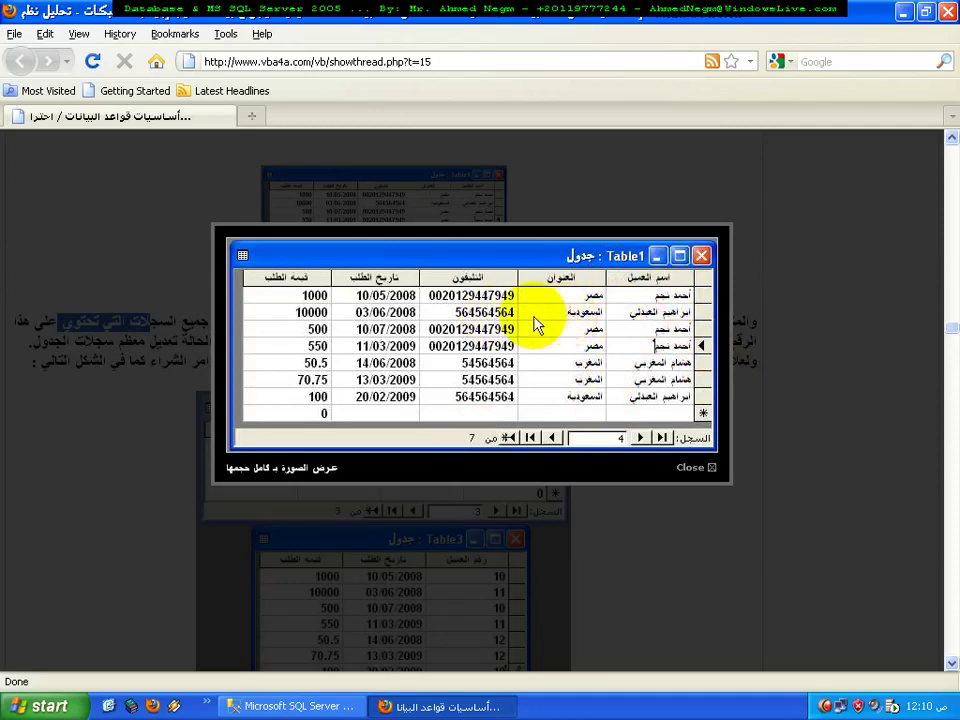
pyautogui.click(697, 468)
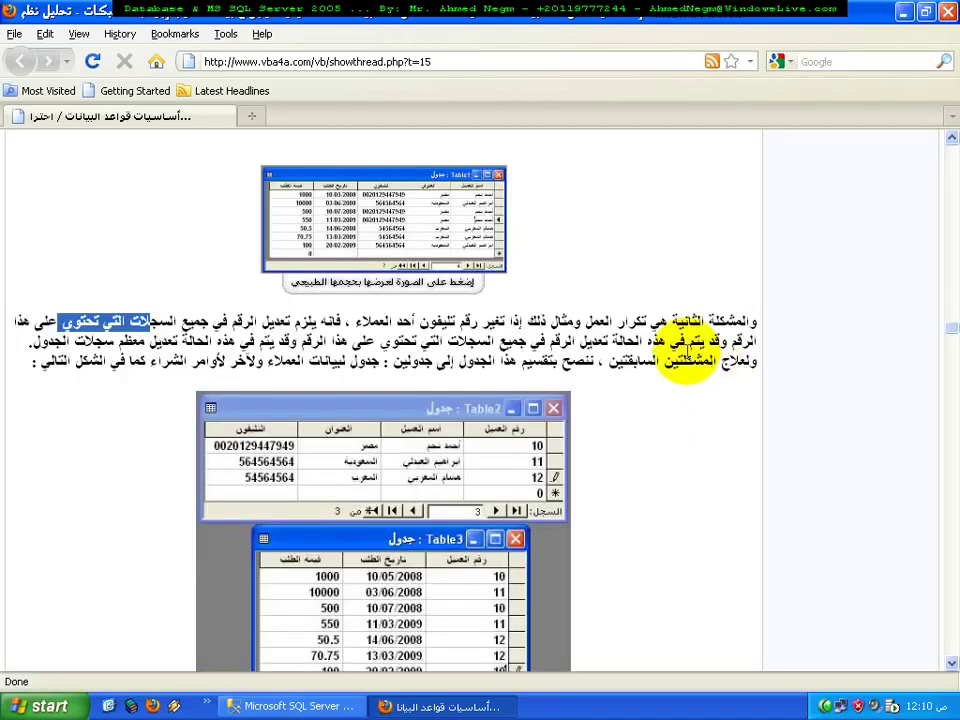
# - Clear the highlight and scroll to the Table2 and Table3 screenshots
pyautogui.click(515, 385)
pyautogui.scroll(-2, 690, 350)
pyautogui.scroll(2, 690, 348)
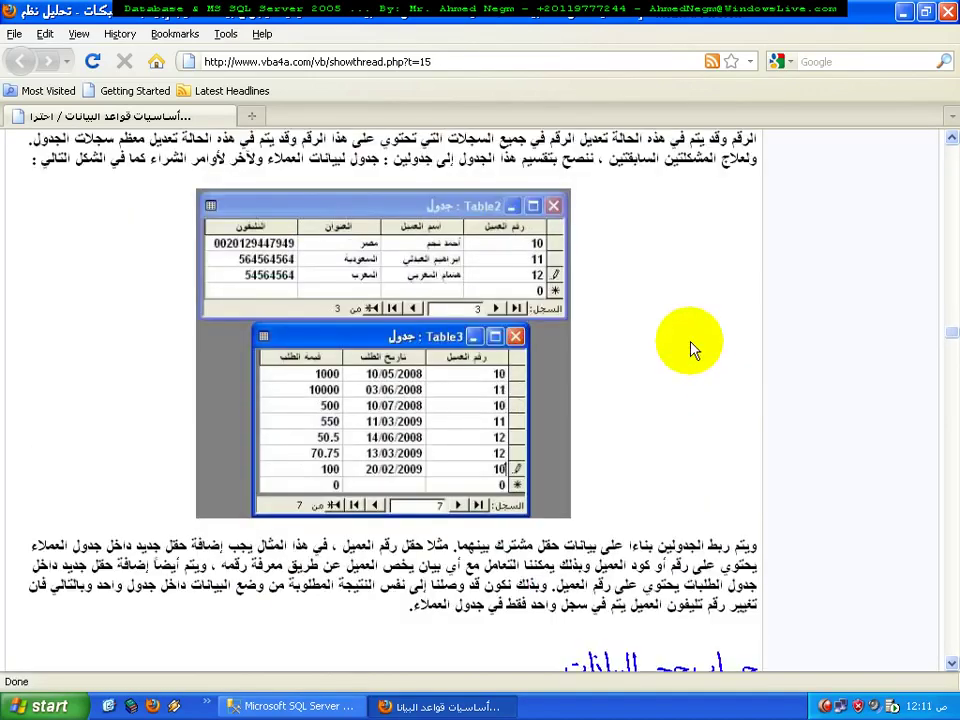
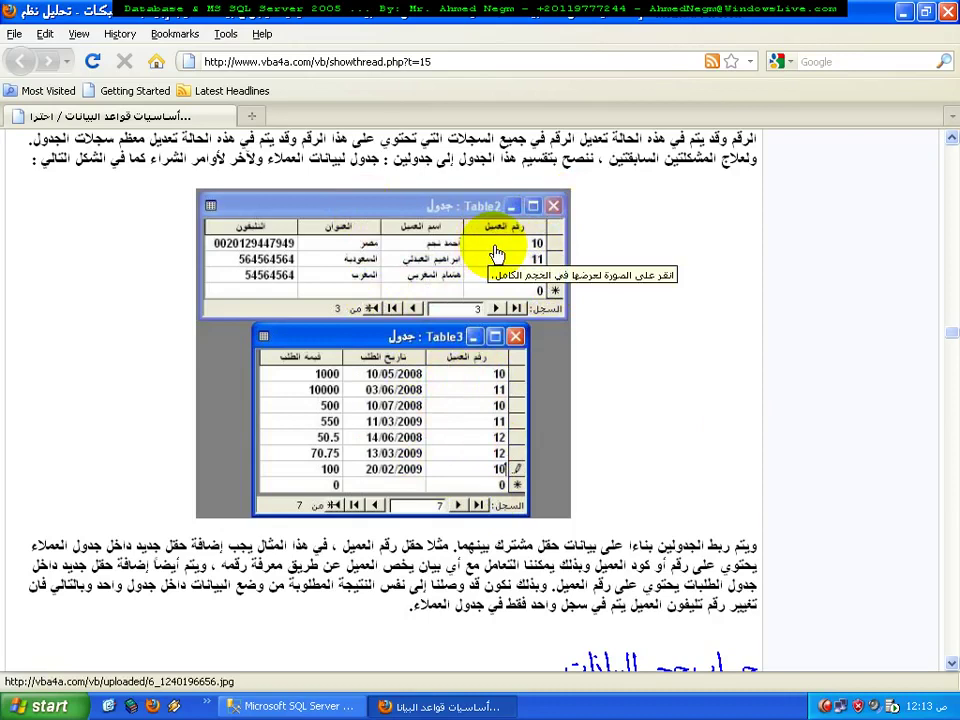
# - Enlarge the customers and orders tables figure, close it, and switch to SQL Server Management Studio
pyautogui.click(555, 265)
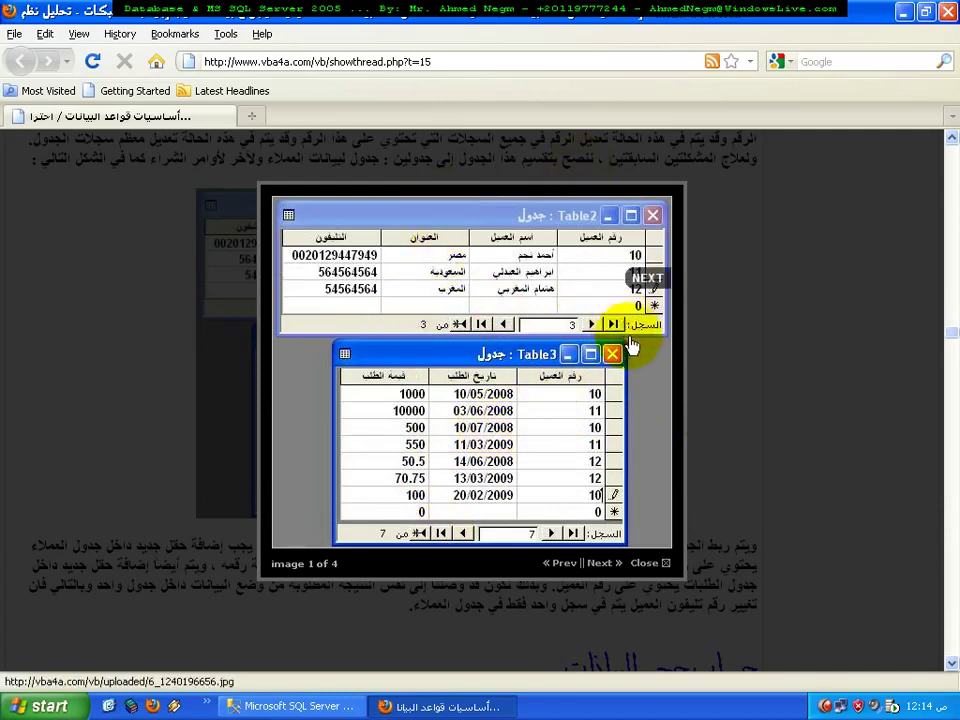
pyautogui.click(692, 371)
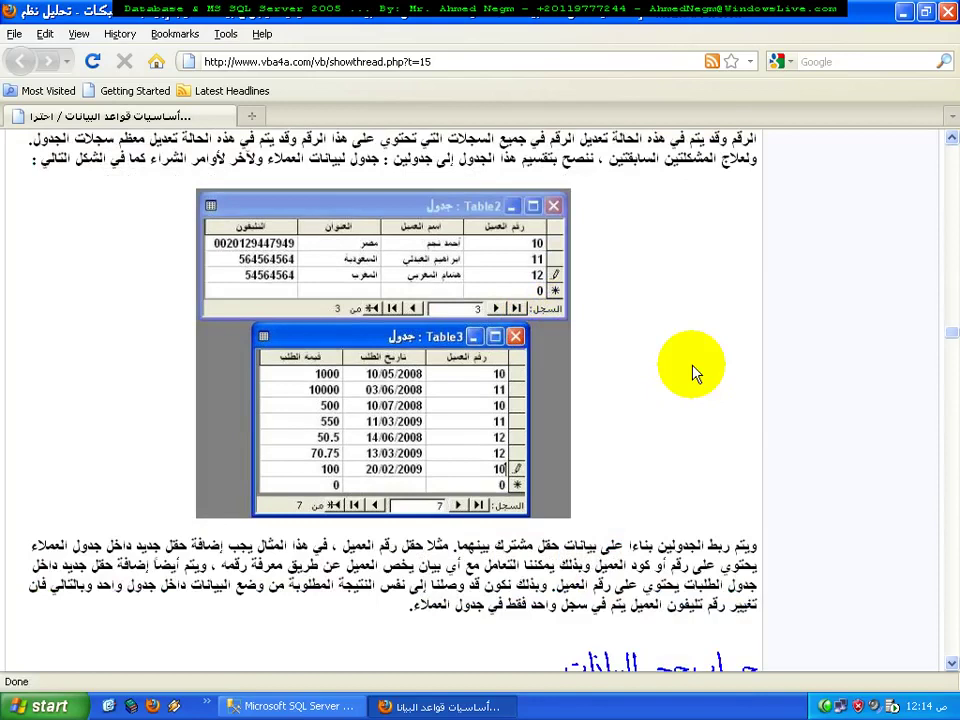
pyautogui.scroll(2, 703, 369)
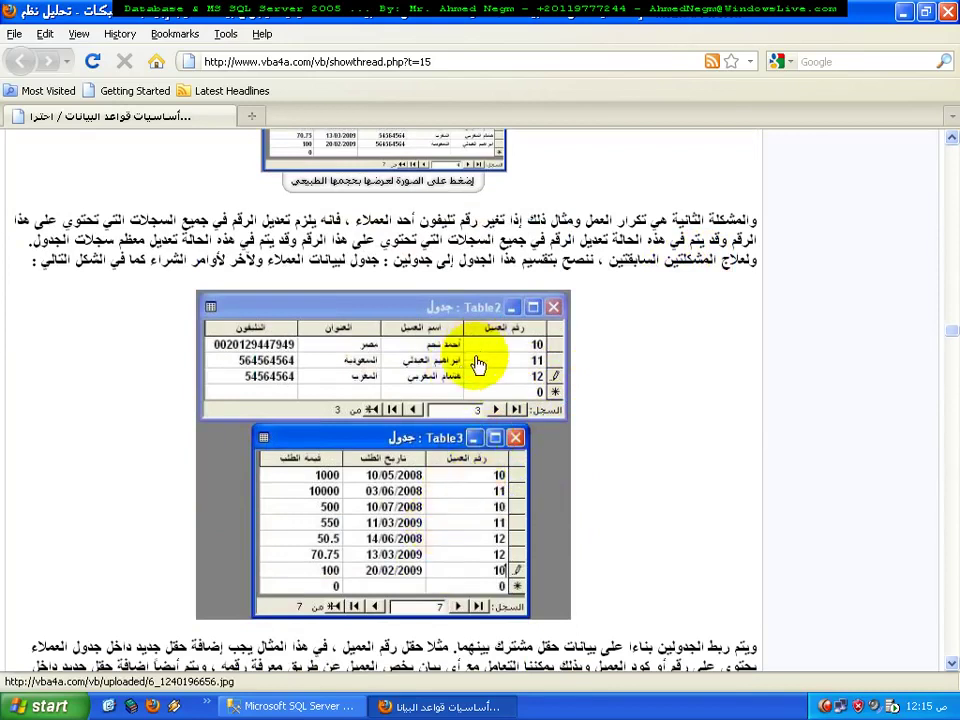
pyautogui.click(275, 706)
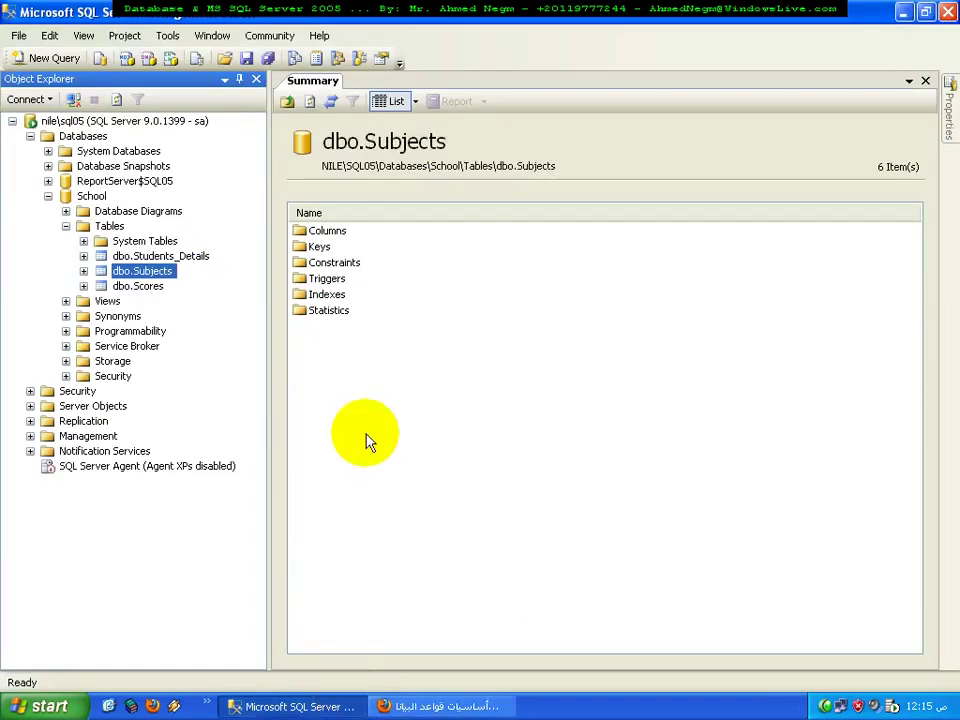
# - Open School's dbo.Scores table to view its three rows, then return to the Firefox article
pyautogui.click(152, 287)
pyautogui.rightClick(155, 290)
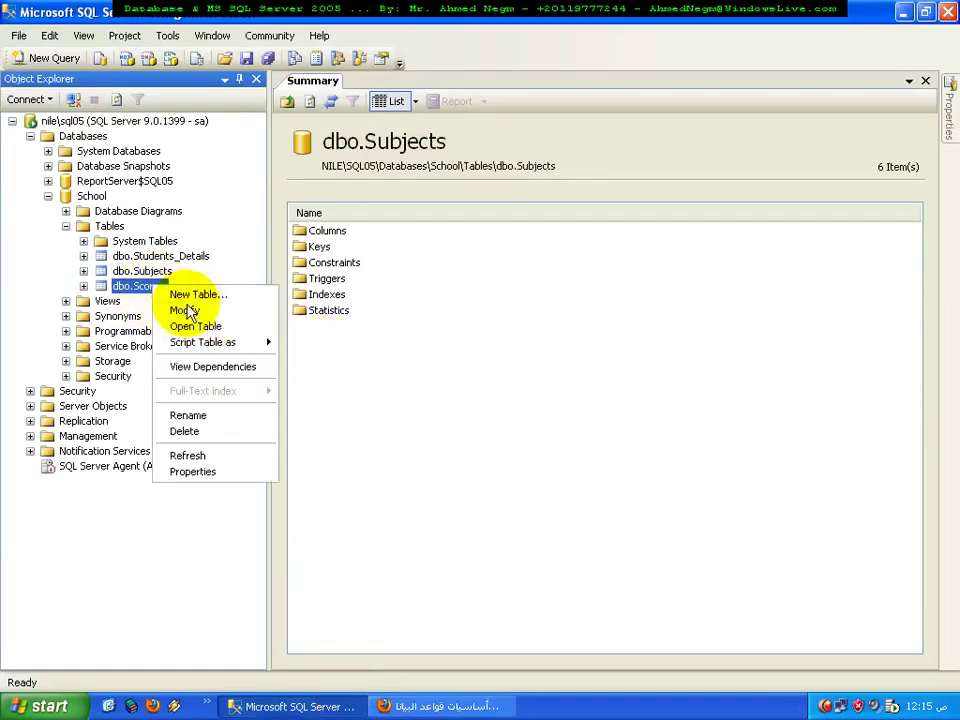
pyautogui.click(222, 328)
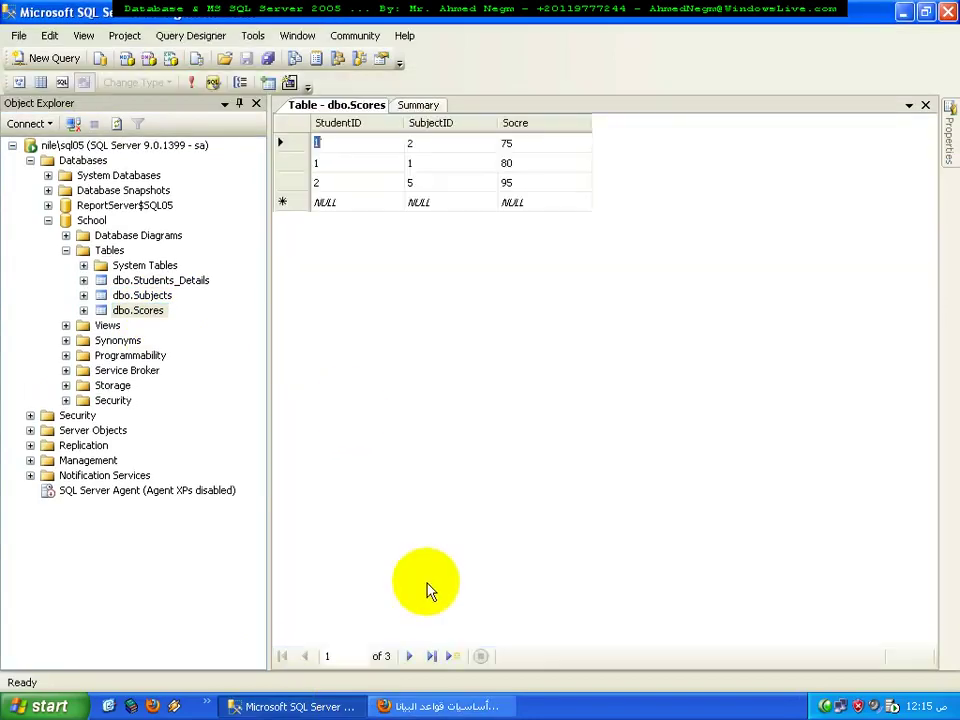
pyautogui.click(424, 703)
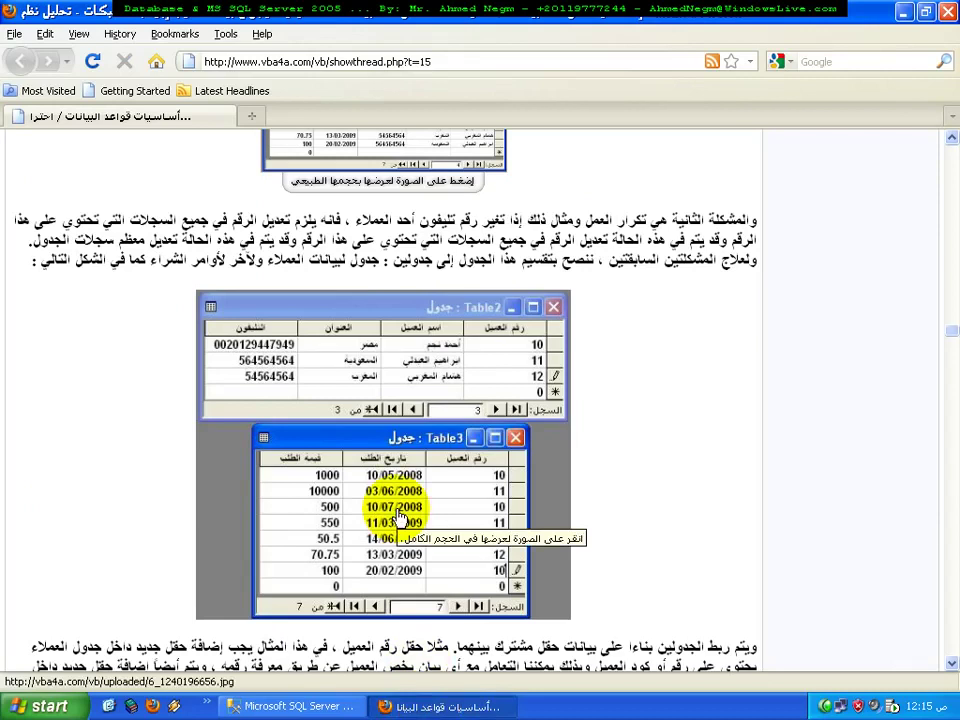
pyautogui.scroll(-4, 398, 517)
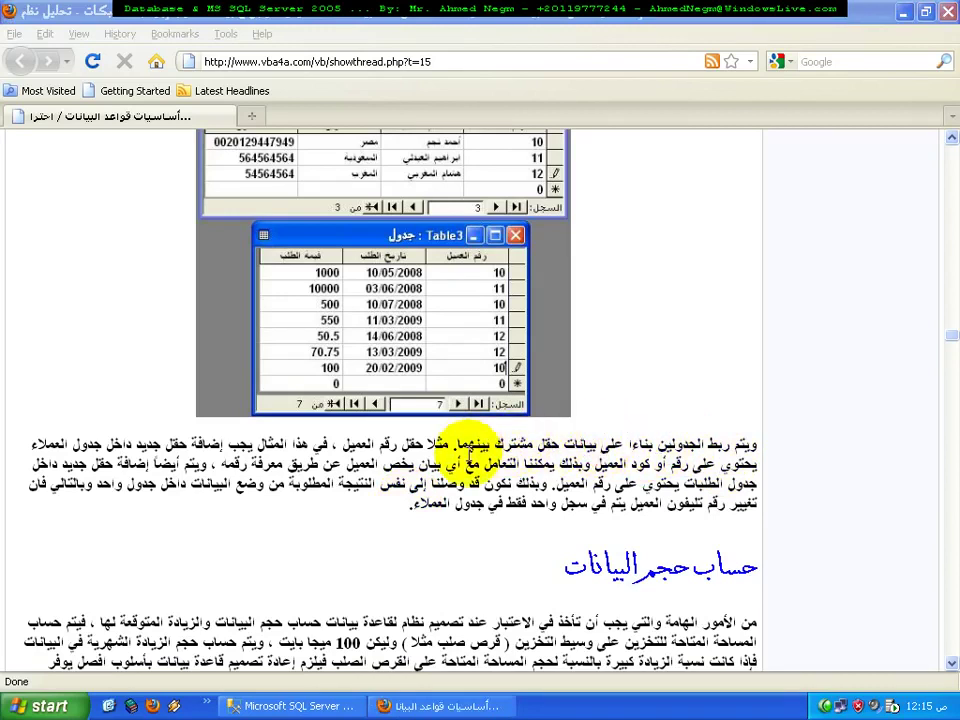
pyautogui.click(715, 440)
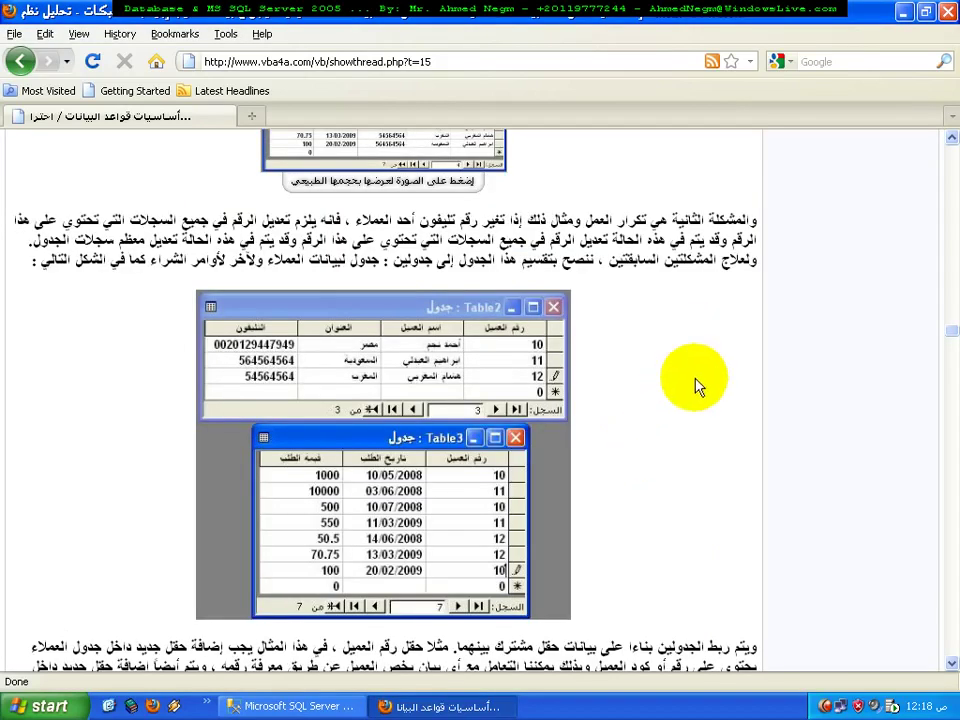
pyautogui.scroll(-5, 681, 386)
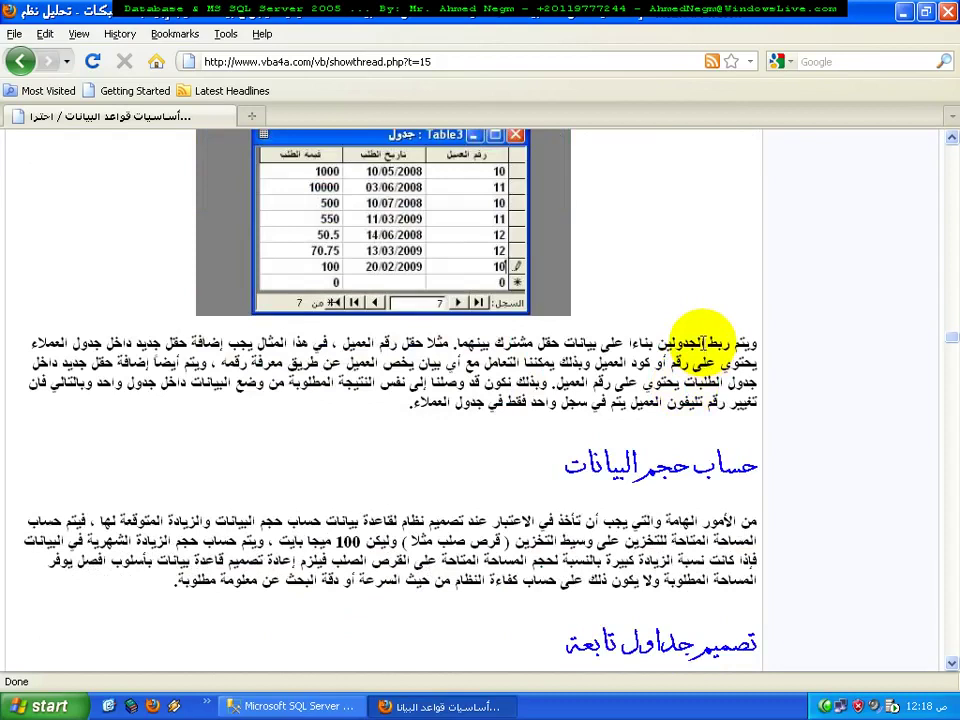
pyautogui.scroll(3, 700, 340)
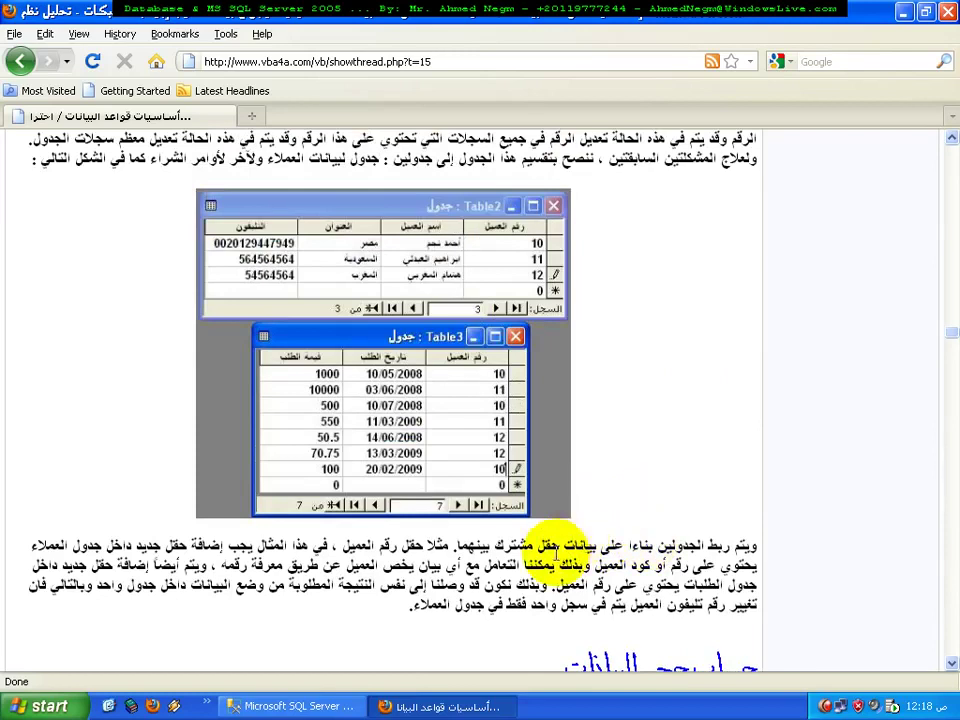
# - Highlight the phrase about a shared field and the word هذا in the paragraph
pyautogui.moveTo(583, 546); pyautogui.dragTo(456, 546)
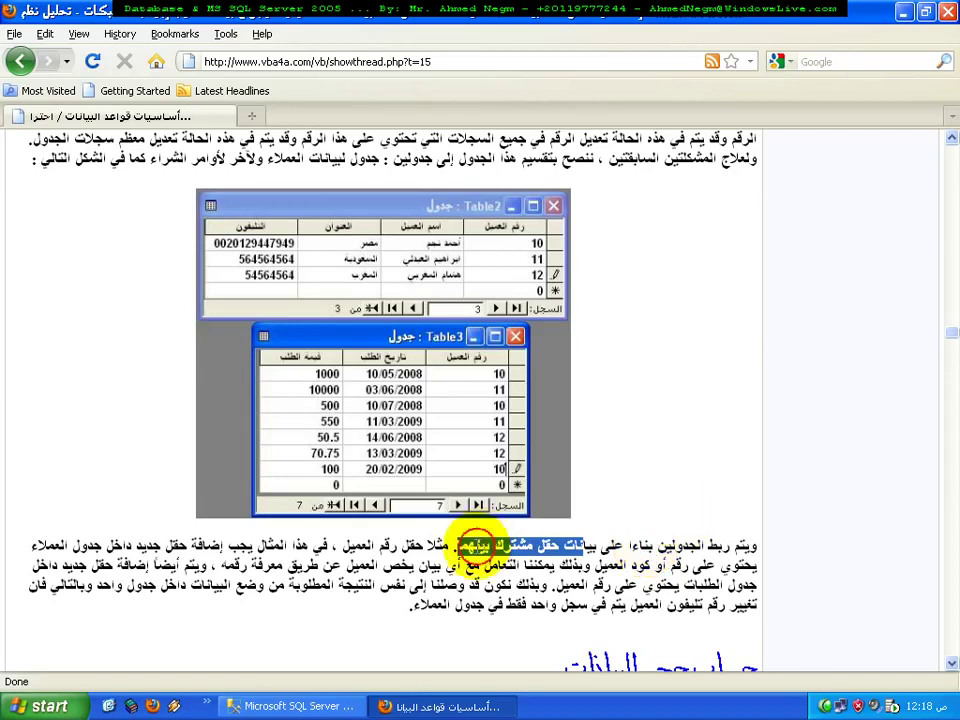
pyautogui.click(485, 545)
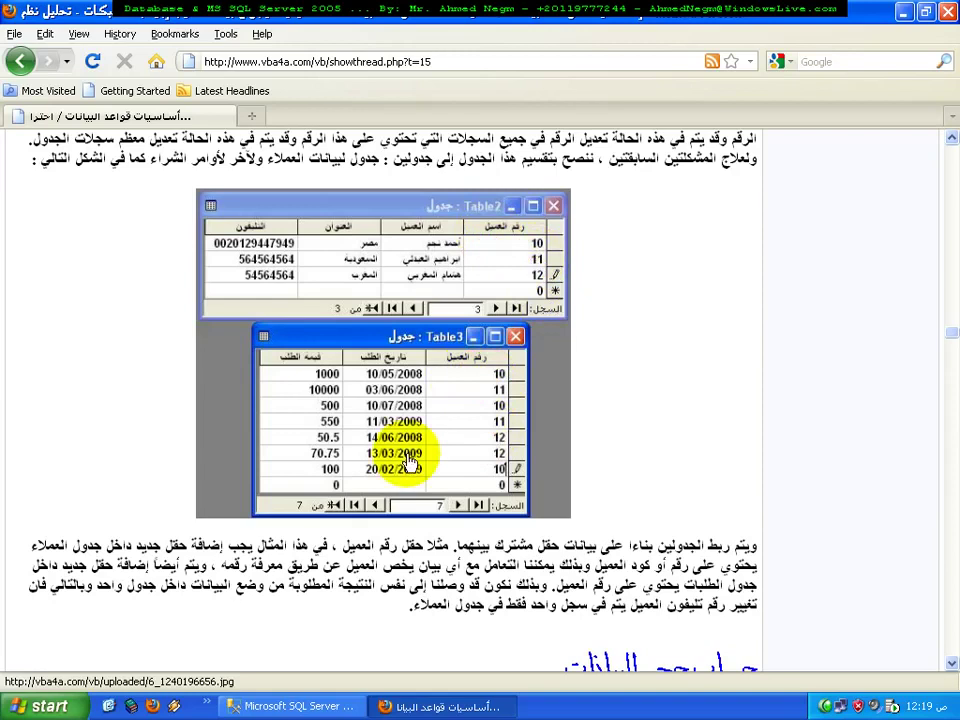
pyautogui.doubleClick(312, 545)
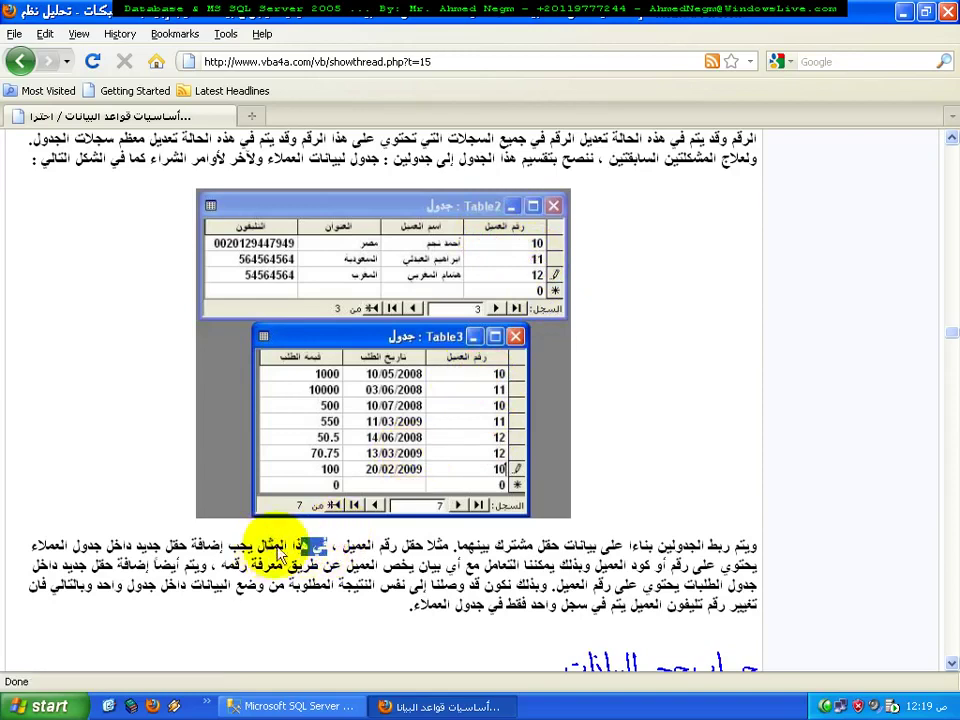
pyautogui.scroll(-2, 245, 545)
# - Highlight the new-field and customer-number phrases, then enlarge the Table1 image
pyautogui.moveTo(228, 443); pyautogui.dragTo(92, 445)
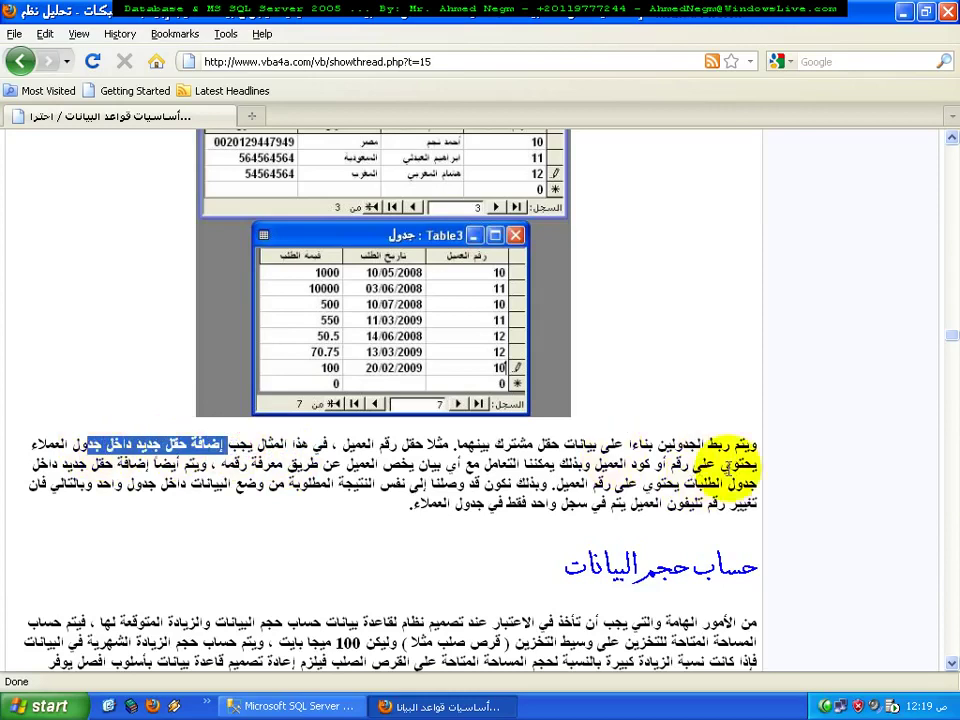
pyautogui.moveTo(752, 465); pyautogui.dragTo(645, 465)
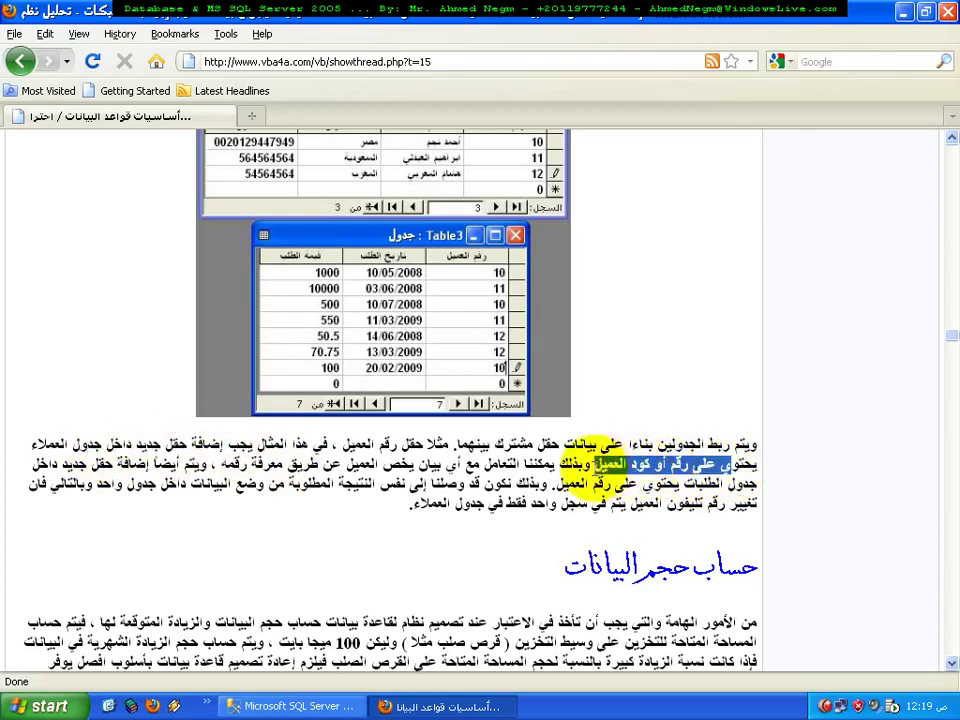
pyautogui.scroll(8, 645, 445)
pyautogui.click(405, 318)
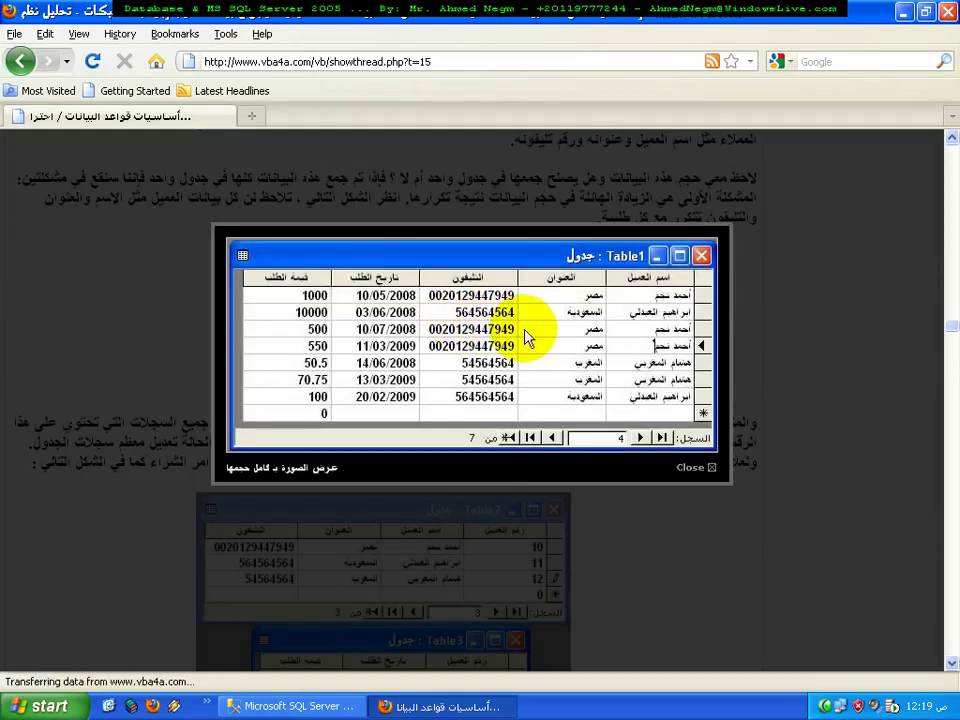
# - Close the enlarged Table1 and highlight the phrase about handling any customer data
pyautogui.click(692, 440)
pyautogui.scroll(-10, 530, 345)
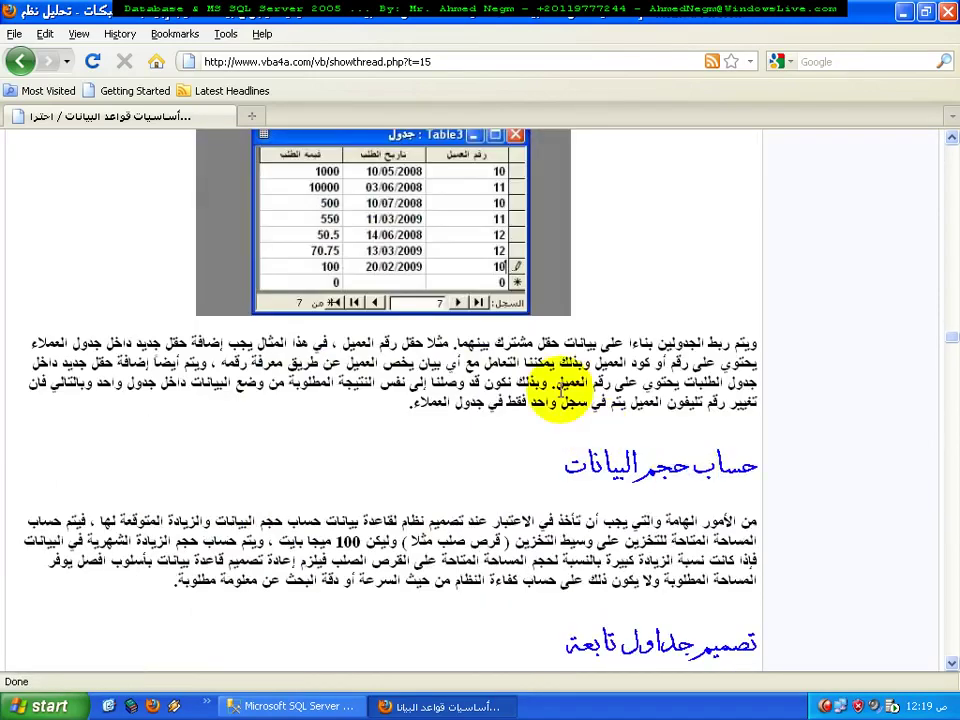
pyautogui.moveTo(576, 364); pyautogui.dragTo(72, 362)
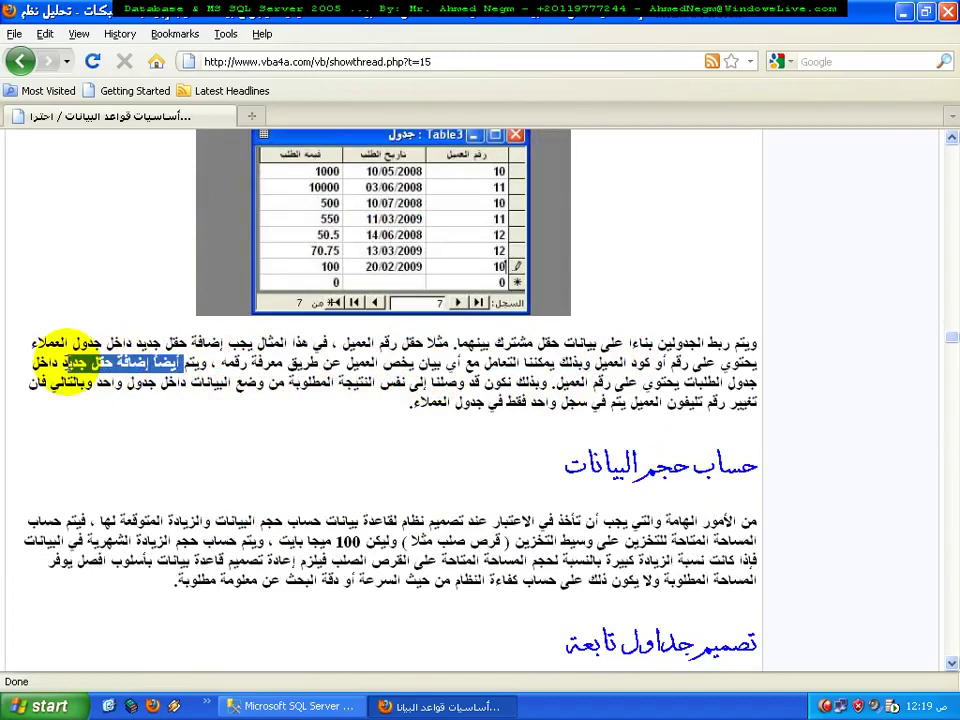
pyautogui.scroll(2, 70, 362)
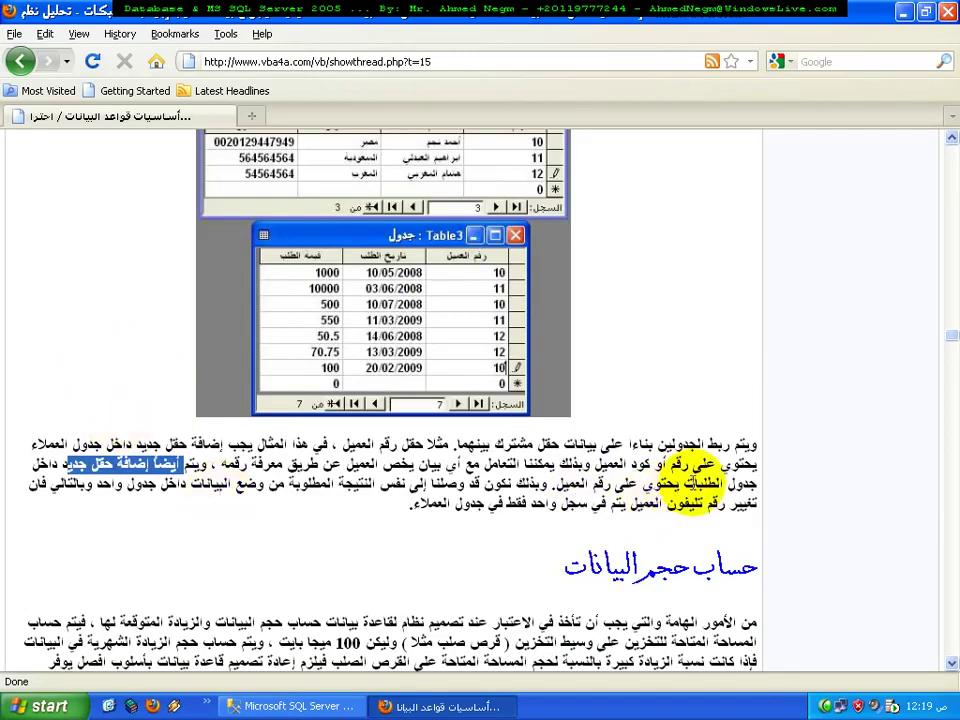
# - Highlight the linking paragraph's phrases about containing the customer number, through its fourth line
pyautogui.click(697, 468)
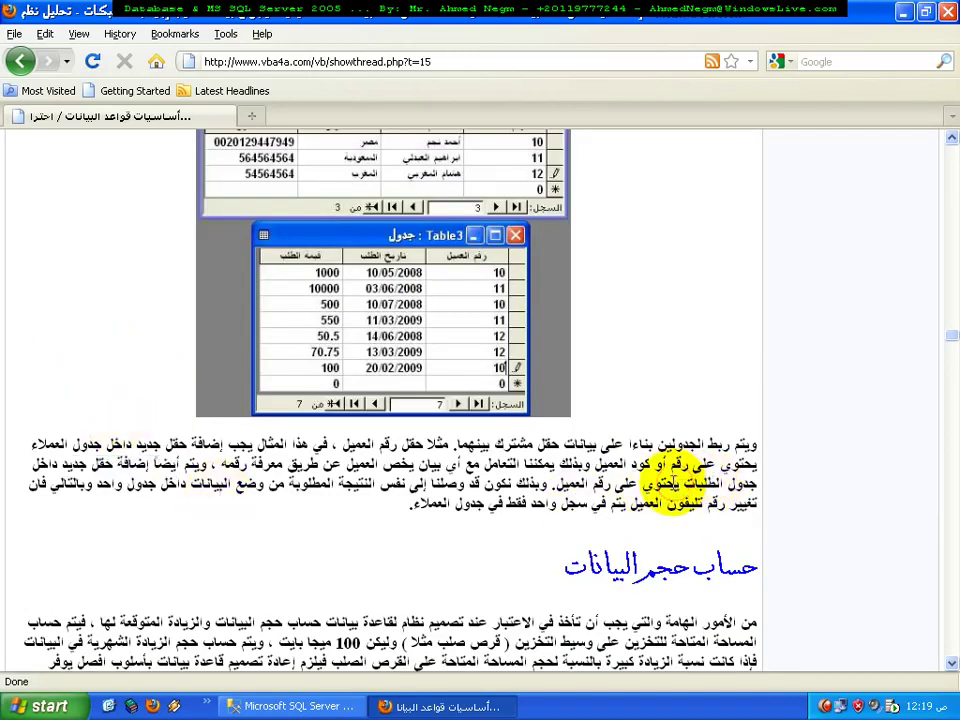
pyautogui.moveTo(676, 483); pyautogui.dragTo(563, 484)
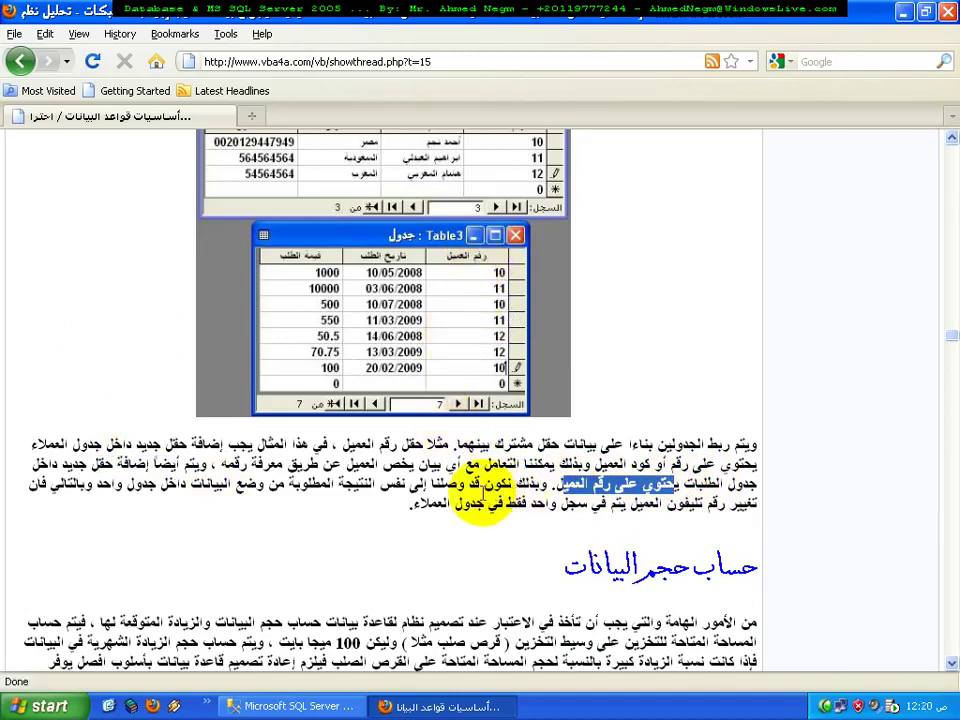
pyautogui.moveTo(356, 484); pyautogui.dragTo(104, 490)
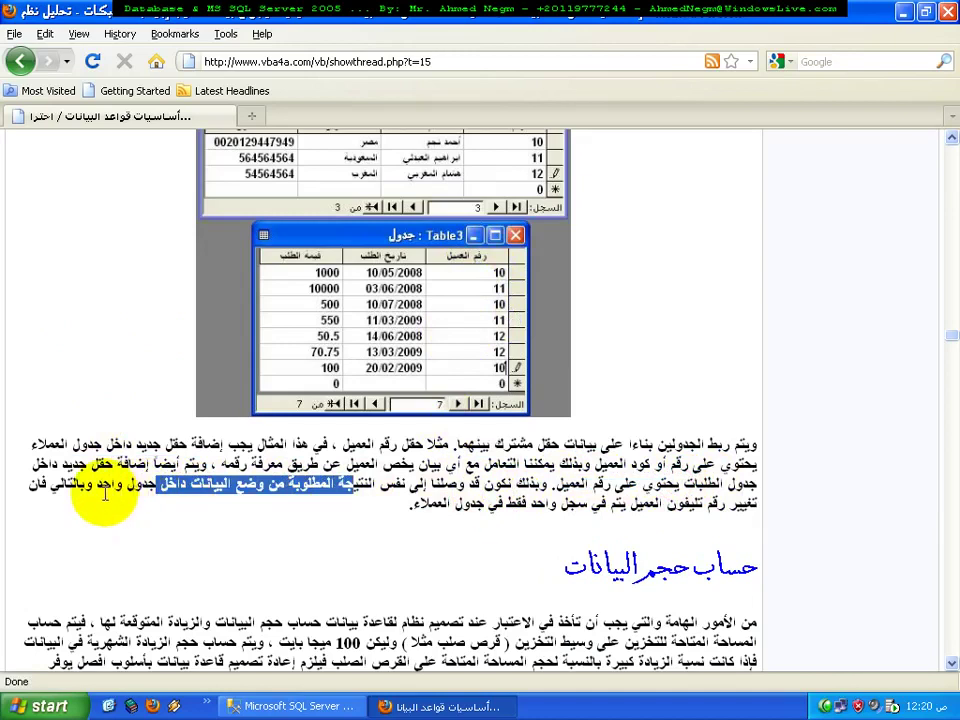
pyautogui.moveTo(745, 503); pyautogui.dragTo(577, 505)
pyautogui.scroll(2, 628, 399)
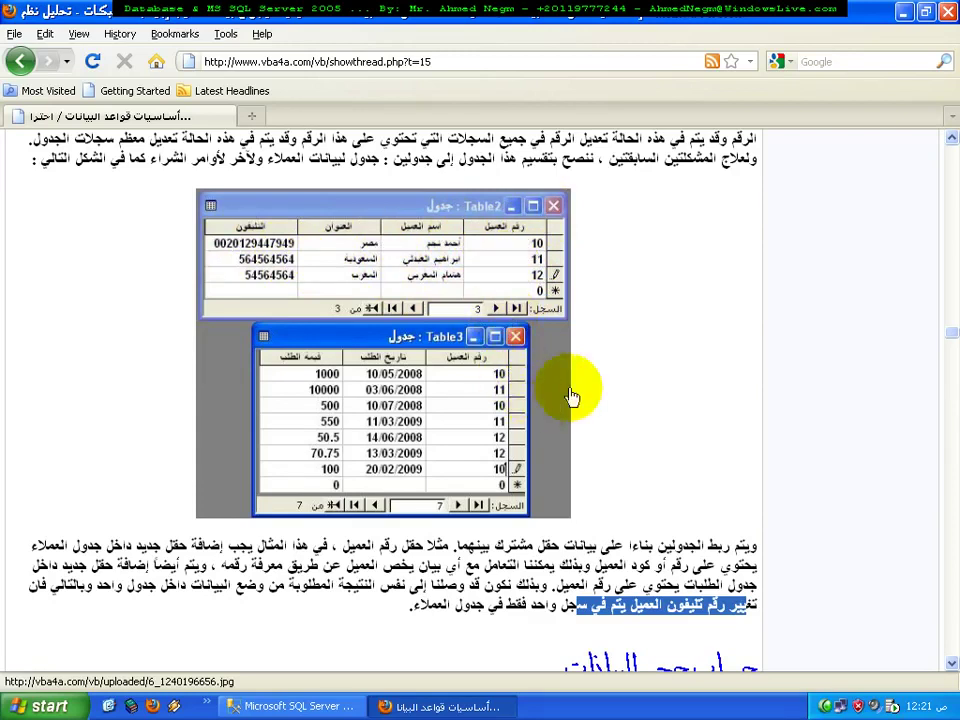
pyautogui.scroll(-4, 571, 397)
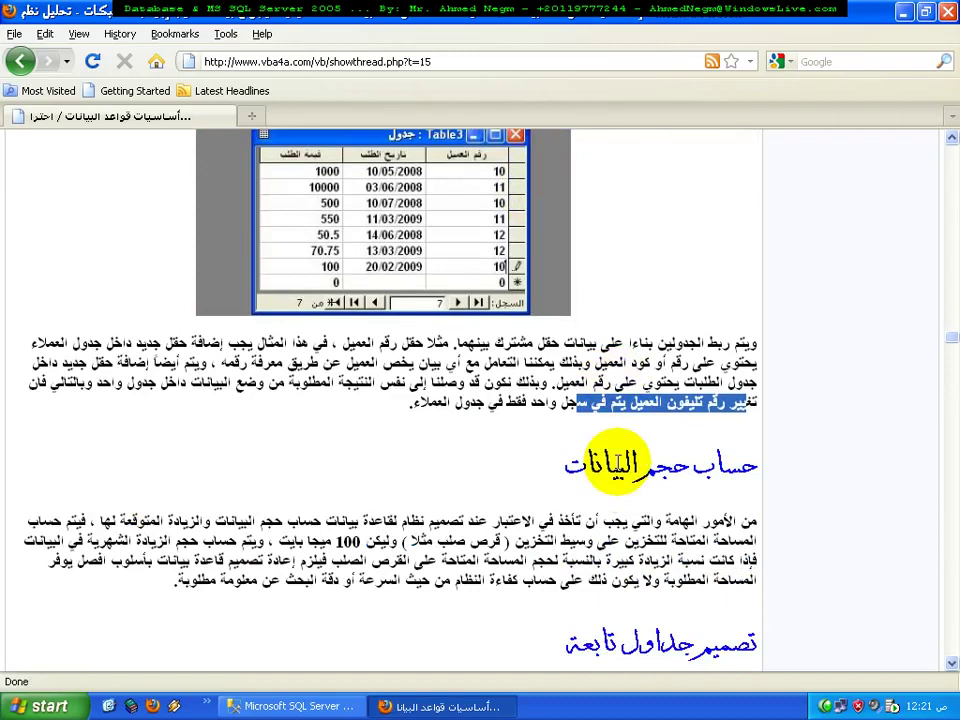
# - Scroll down to the تصميم جداول تابعة section with its Parent Table and Child Table note
pyautogui.scroll(5, 617, 463)
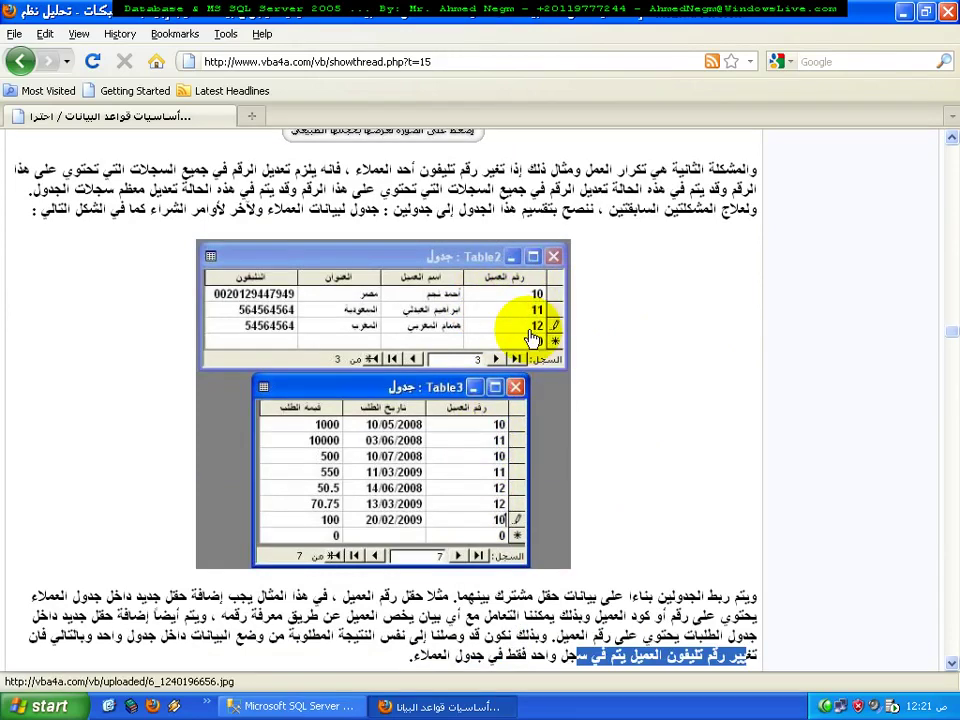
pyautogui.scroll(-7, 664, 450)
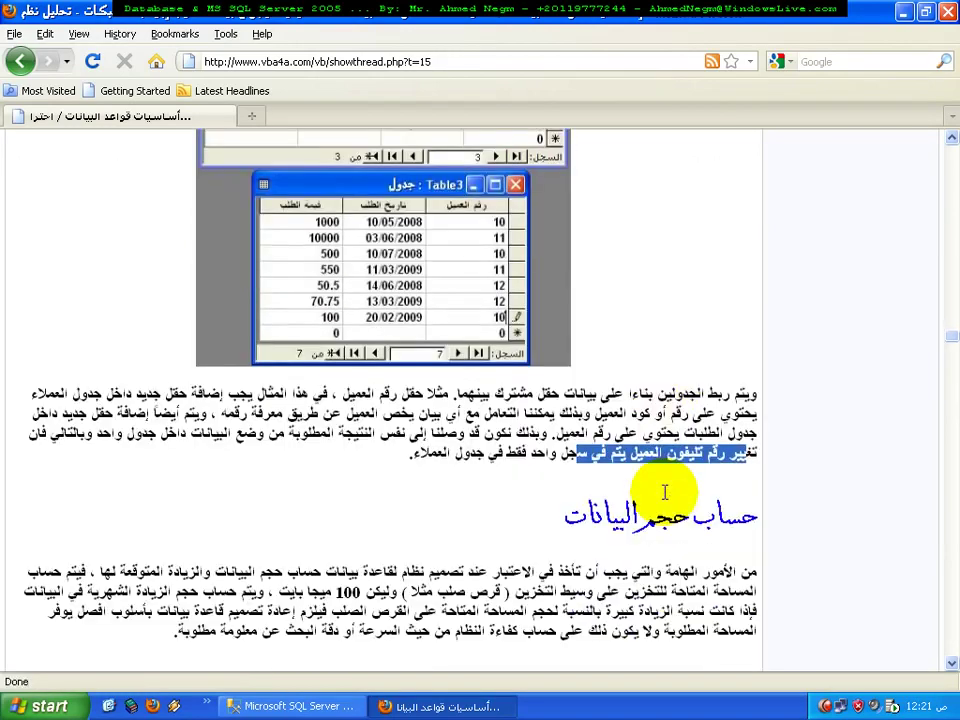
pyautogui.scroll(-3, 664, 490)
# - Highlight the opening of the dependent-tables paragraph
pyautogui.scroll(-4, 660, 500)
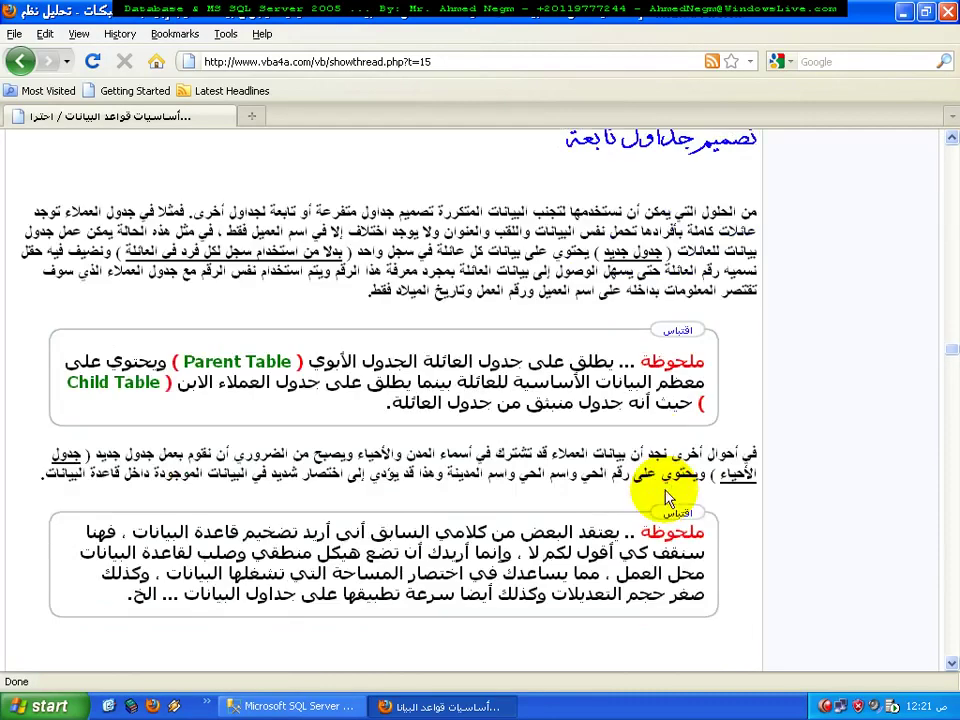
pyautogui.scroll(2, 700, 230)
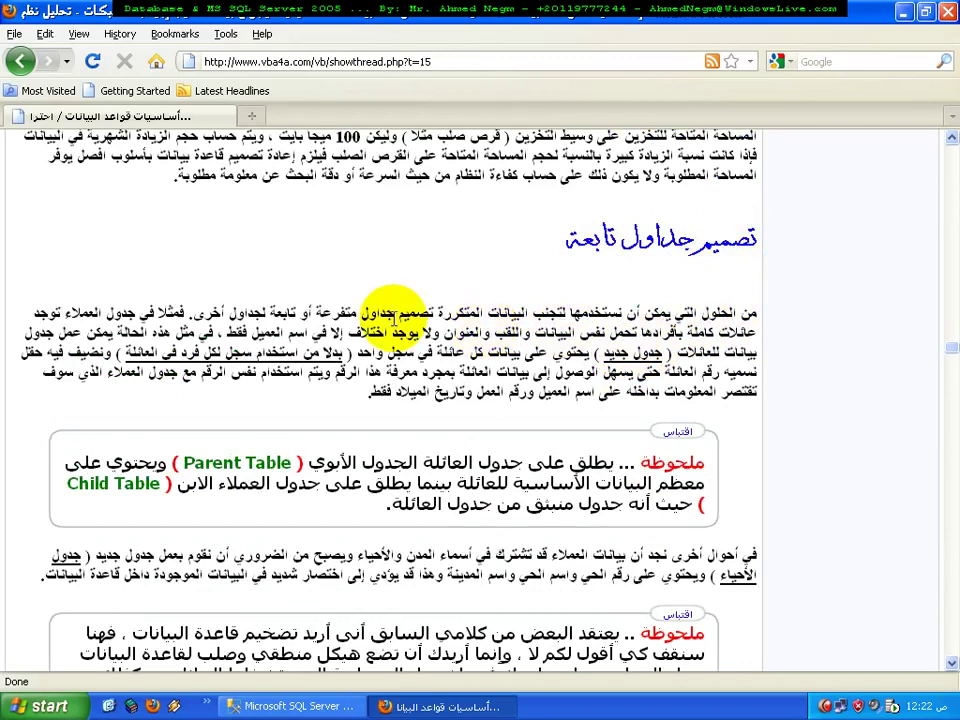
pyautogui.moveTo(393, 305); pyautogui.dragTo(232, 307)
pyautogui.scroll(12, 467, 336)
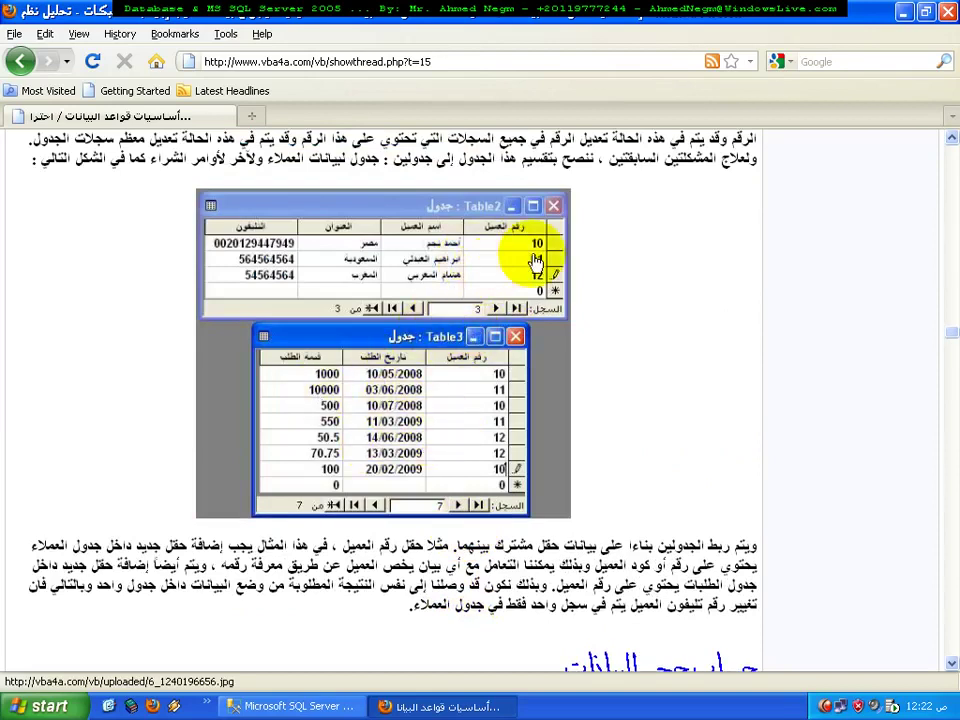
pyautogui.scroll(-8, 669, 311)
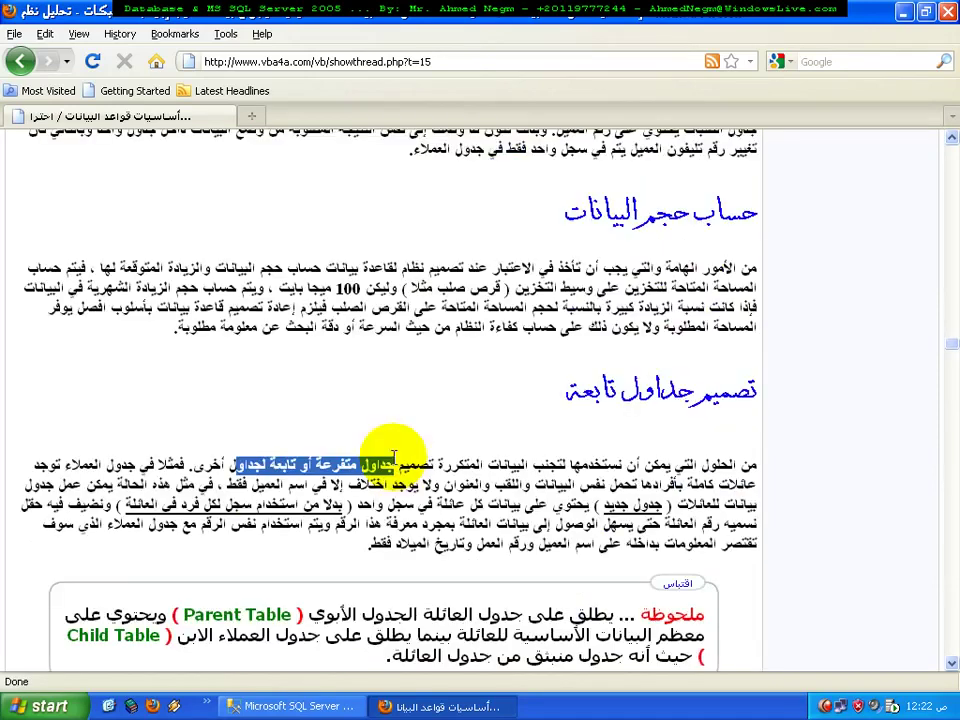
pyautogui.scroll(-2, 178, 476)
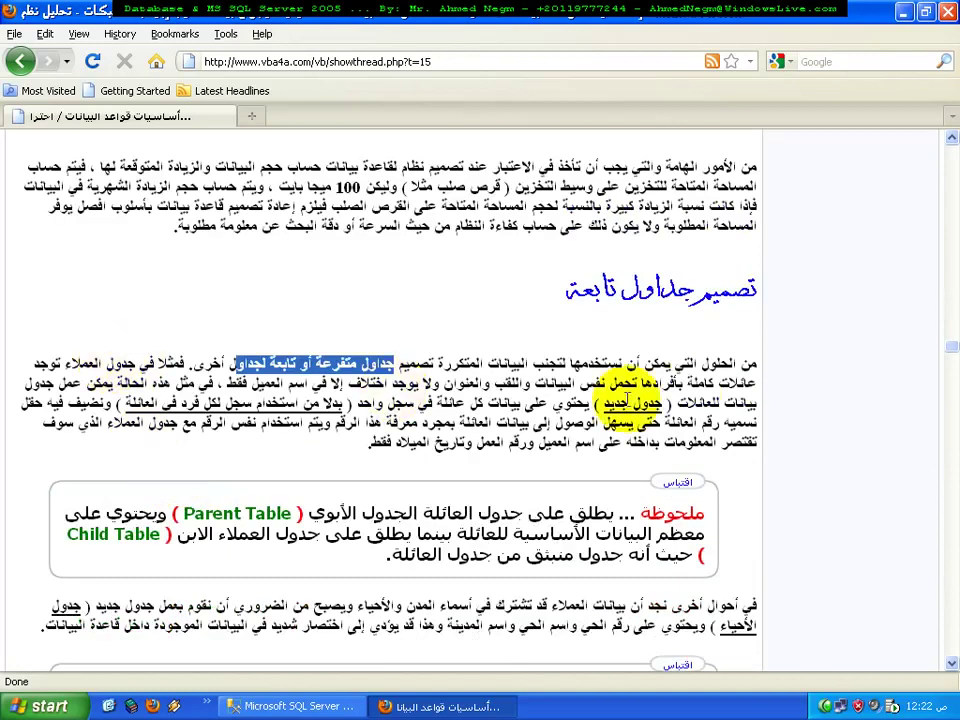
# - Highlight 'عائلات كاملة', 'اللقب', 'للعائلات' and 'بيانات كل عائلة في سجل' in the paragraph
pyautogui.moveTo(742, 381); pyautogui.dragTo(228, 372)
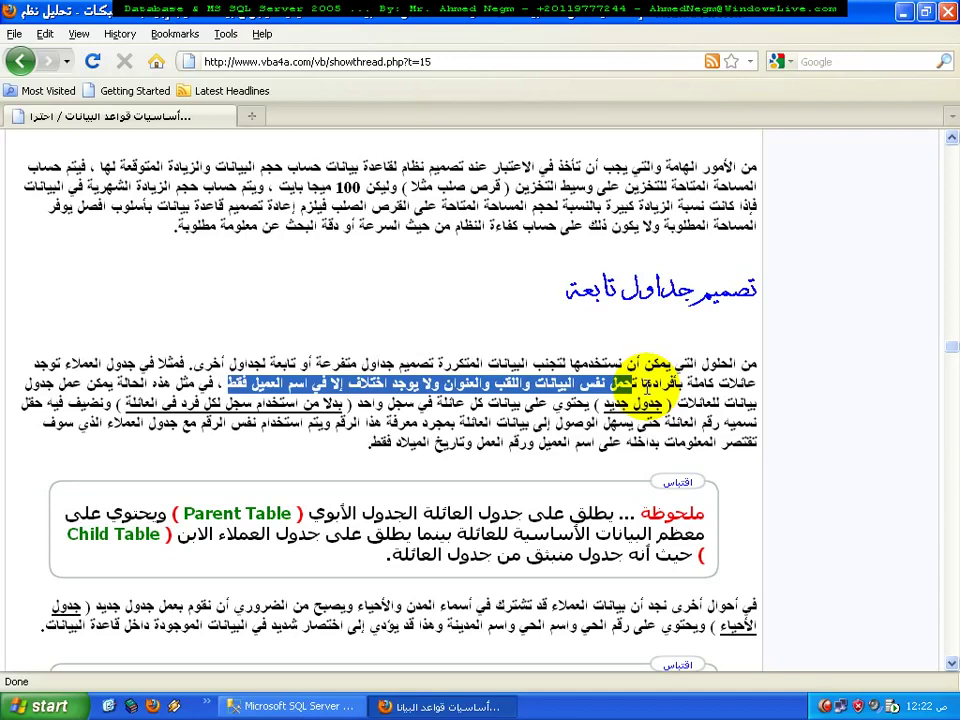
pyautogui.click(505, 385)
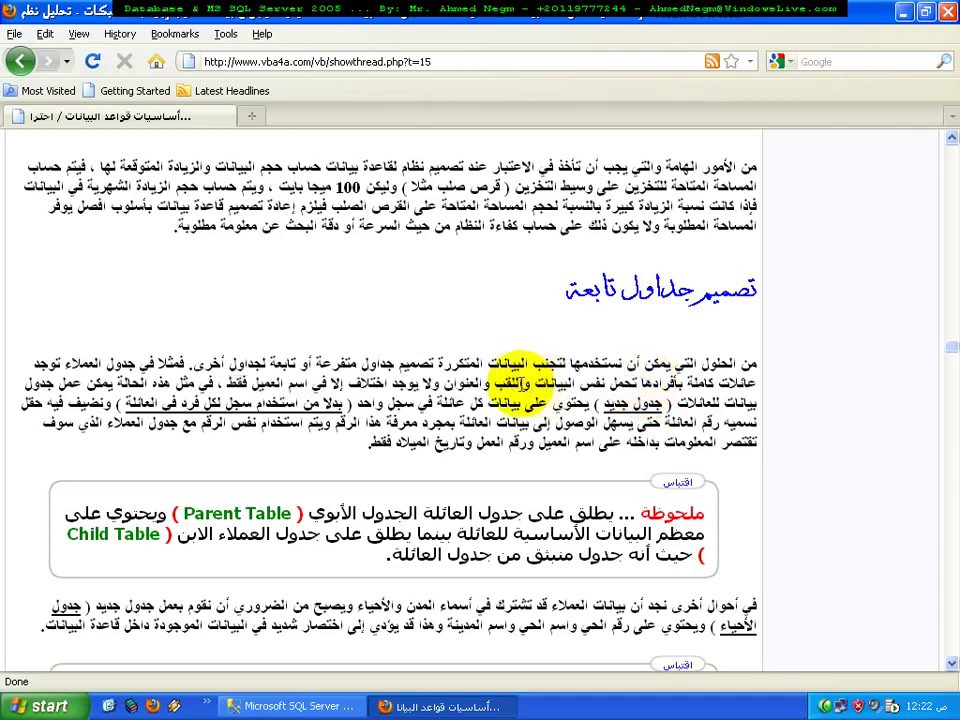
pyautogui.doubleClick(505, 383)
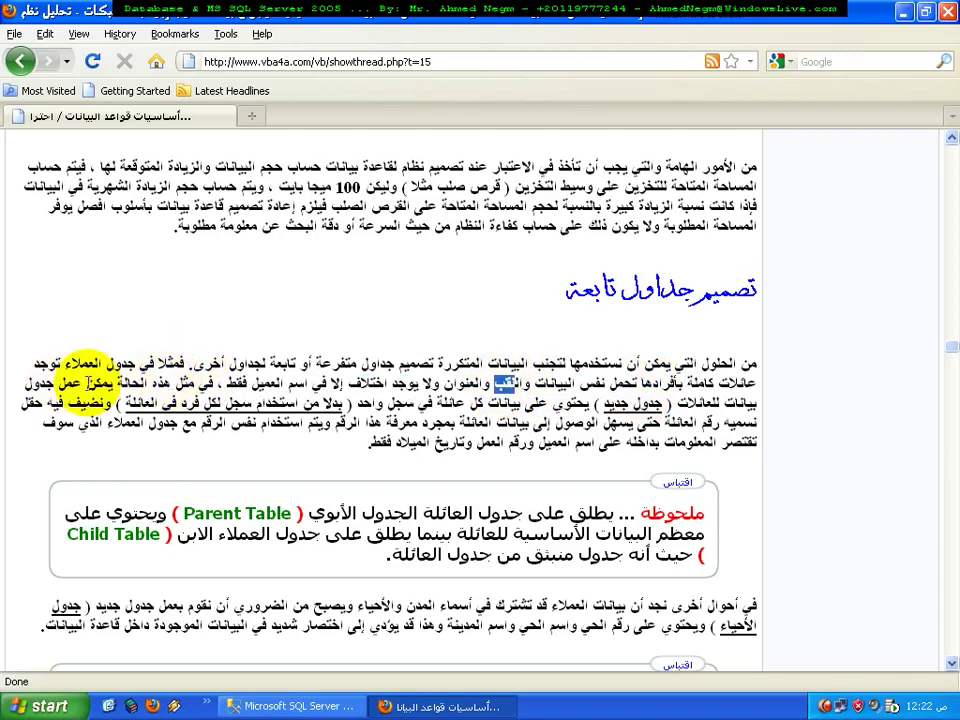
pyautogui.doubleClick(700, 402)
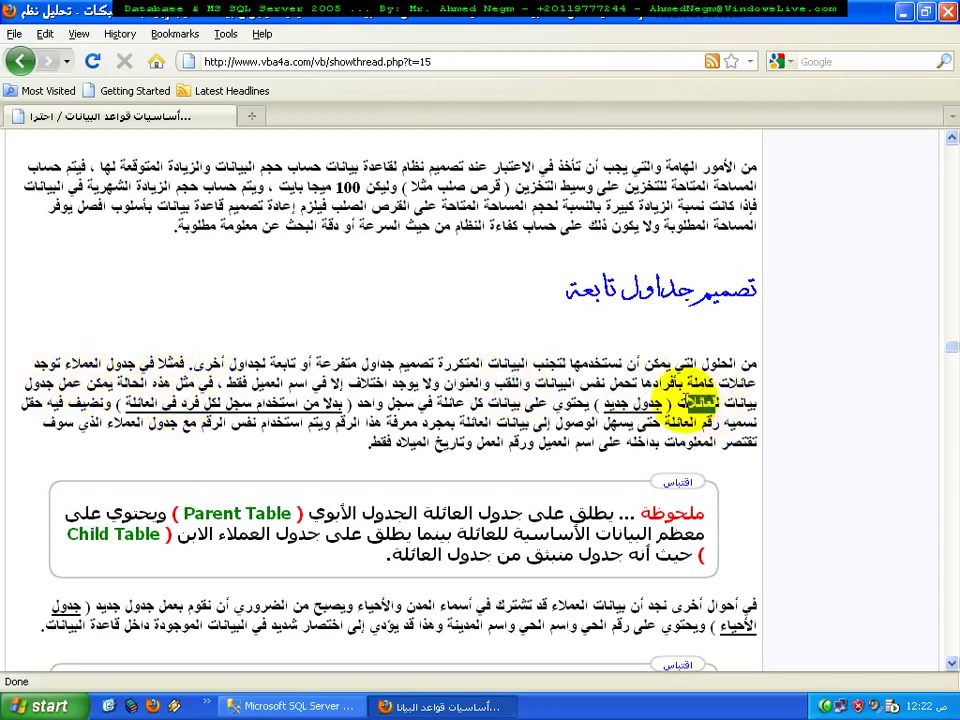
pyautogui.moveTo(522, 402); pyautogui.dragTo(388, 403)
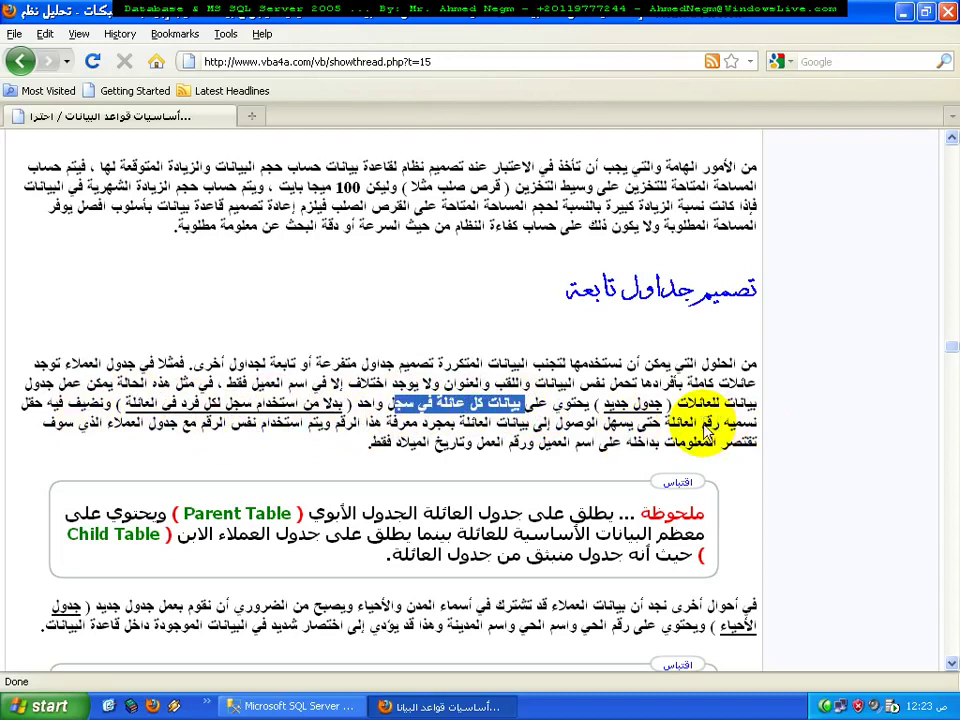
pyautogui.scroll(10, 705, 432)
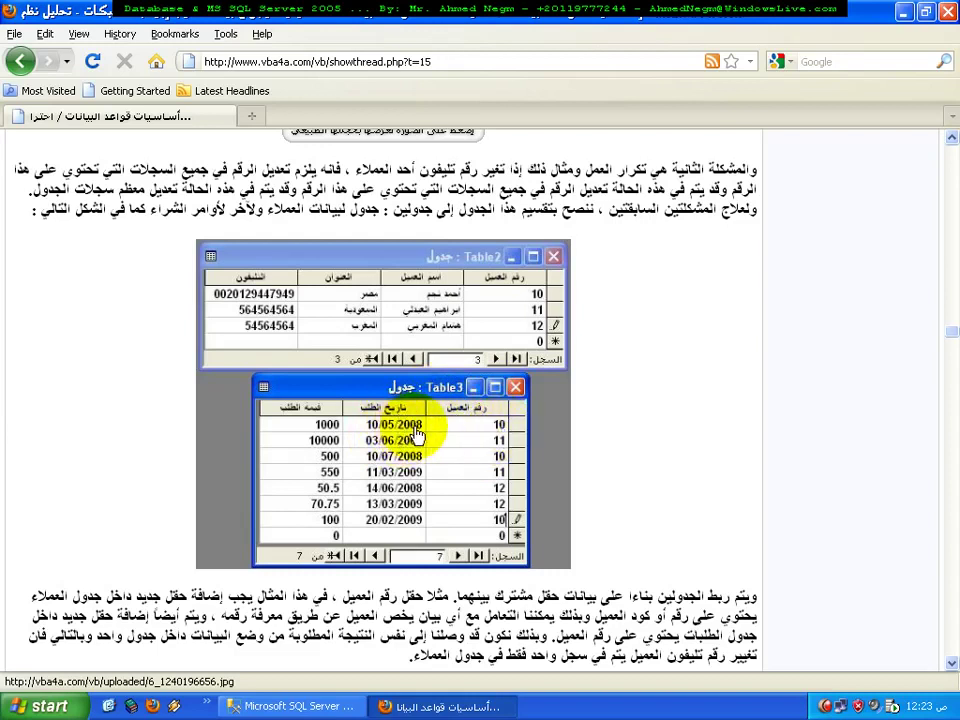
# - Highlight the phrase about reusing the family number in the dependent-tables paragraph
pyautogui.scroll(-4, 418, 434)
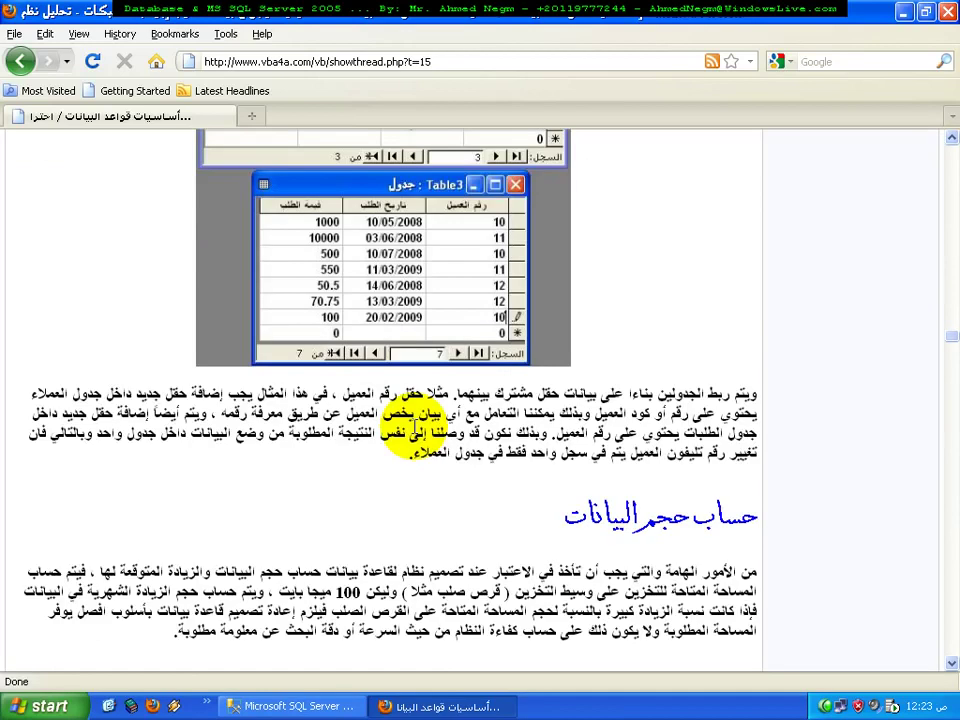
pyautogui.scroll(-8, 418, 430)
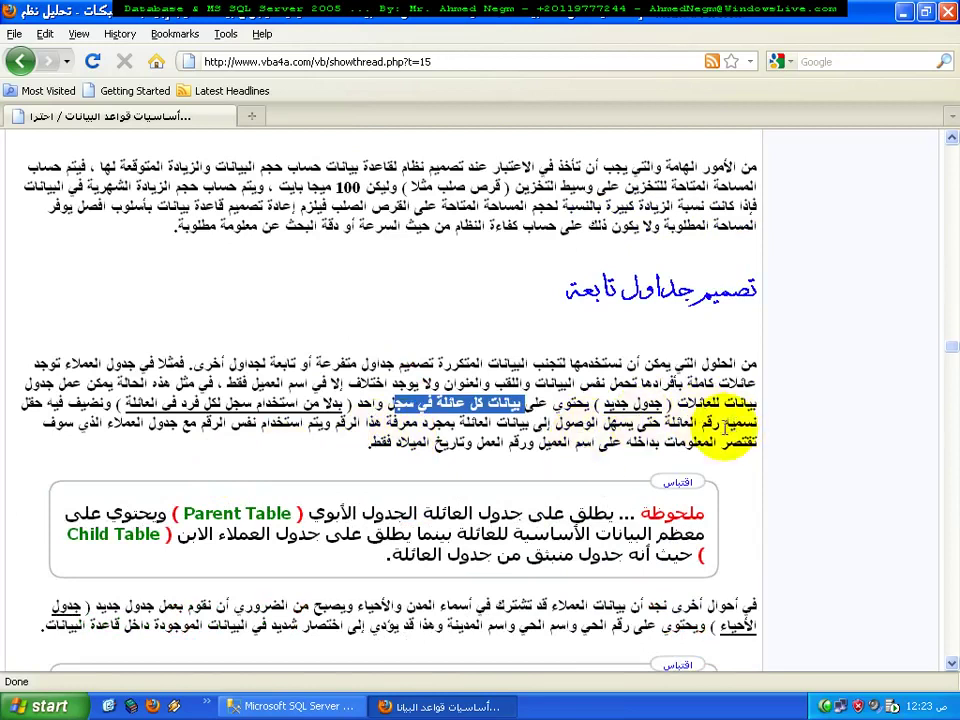
pyautogui.click(640, 425)
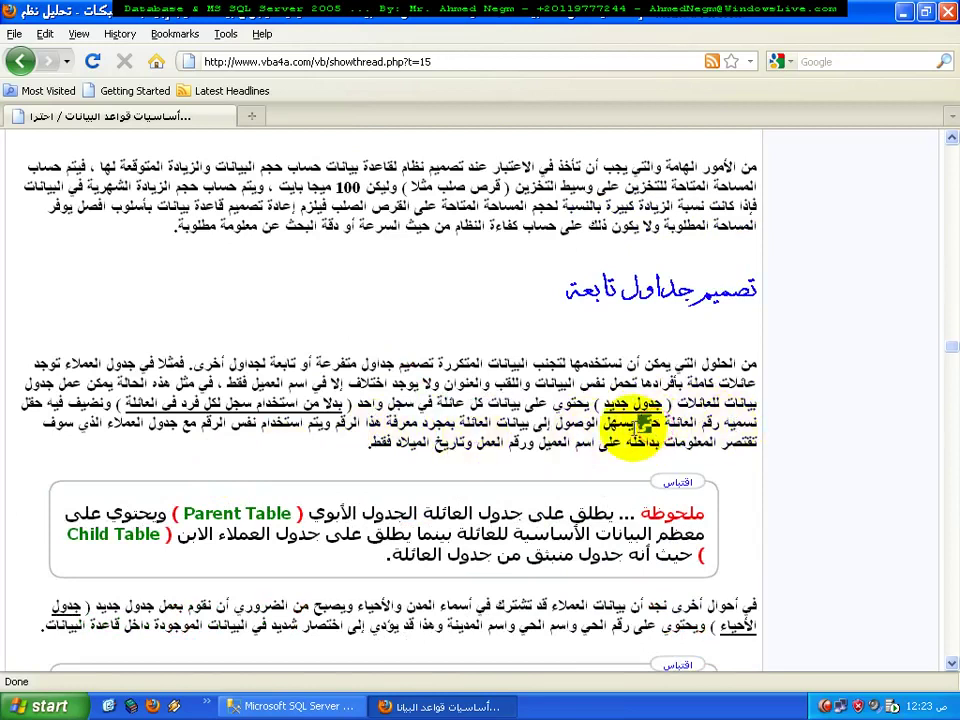
pyautogui.moveTo(640, 425); pyautogui.dragTo(128, 425)
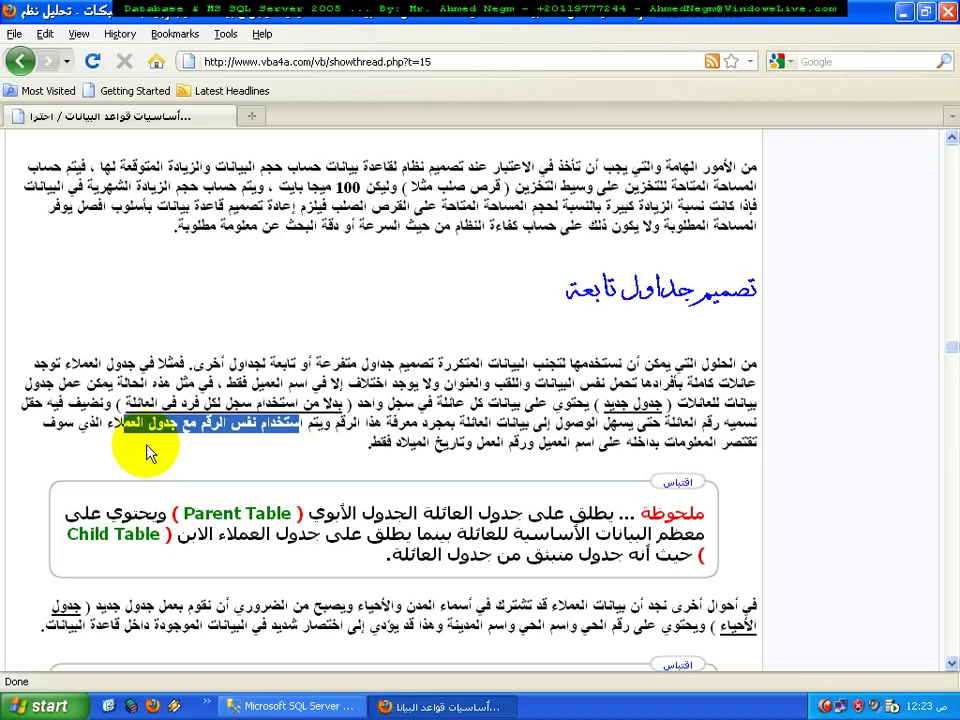
# - Scroll back up to the Table2 and Table3 screenshots and down again
pyautogui.scroll(5, 236, 439)
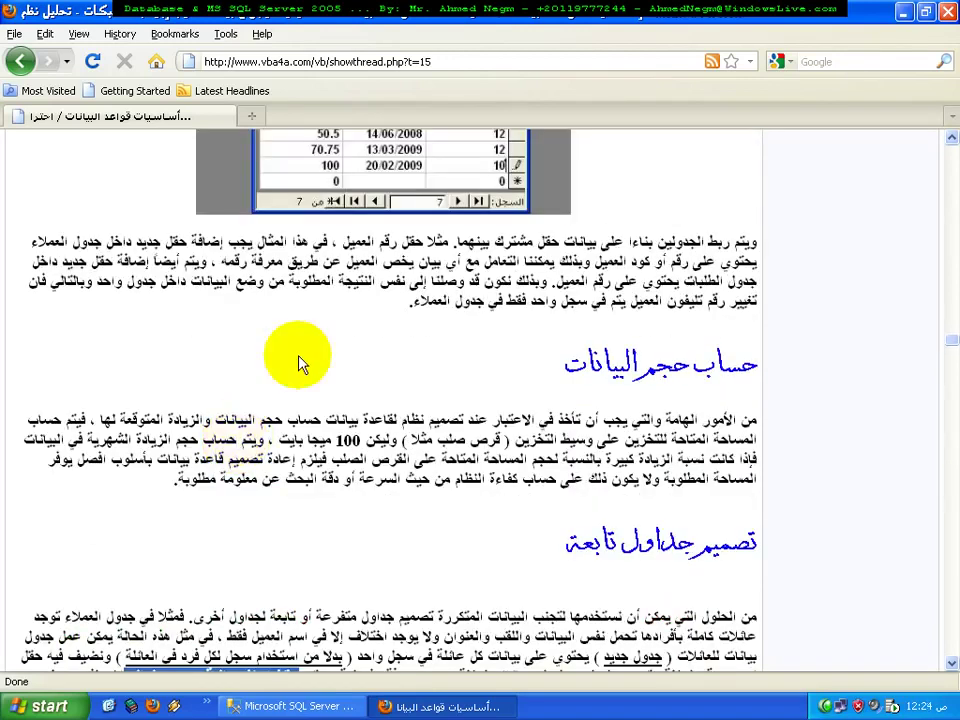
pyautogui.scroll(4, 298, 363)
pyautogui.scroll(3, 403, 242)
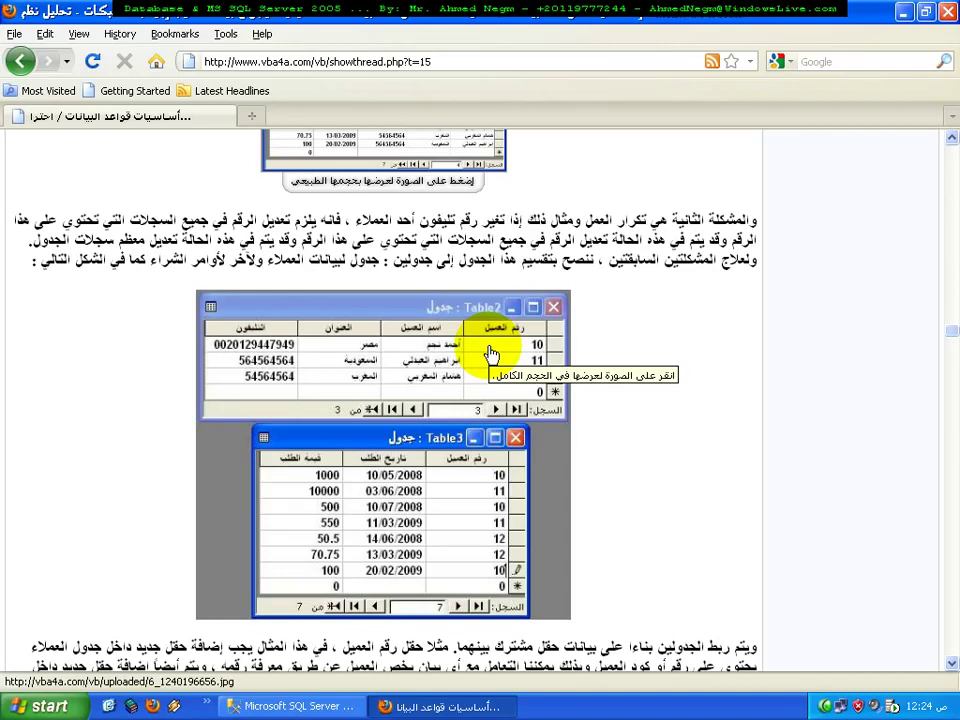
pyautogui.scroll(-7, 490, 352)
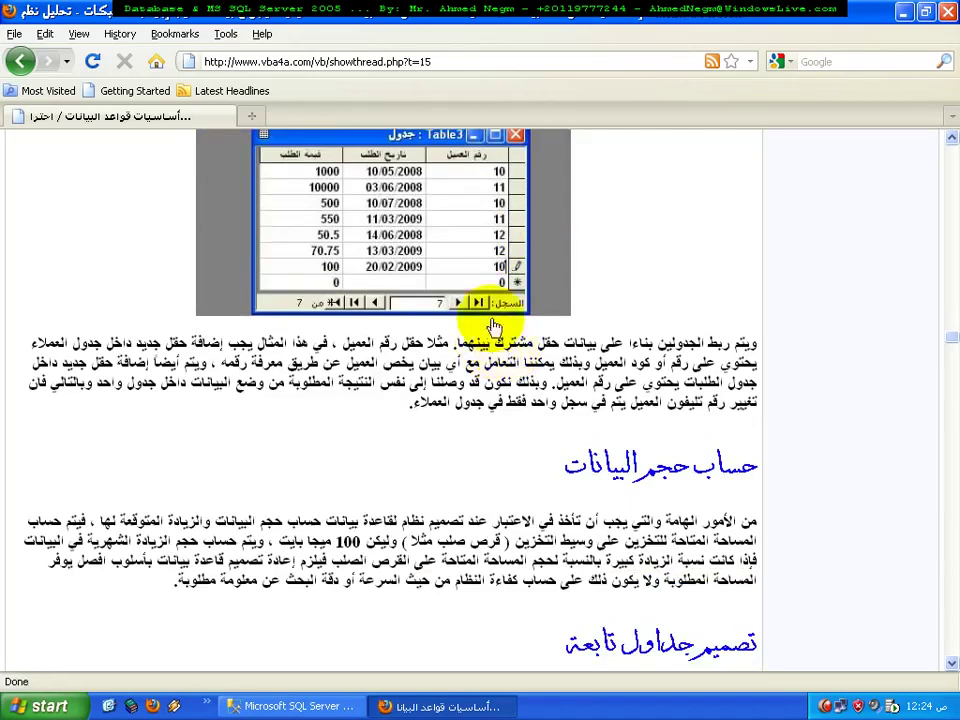
pyautogui.scroll(5, 493, 335)
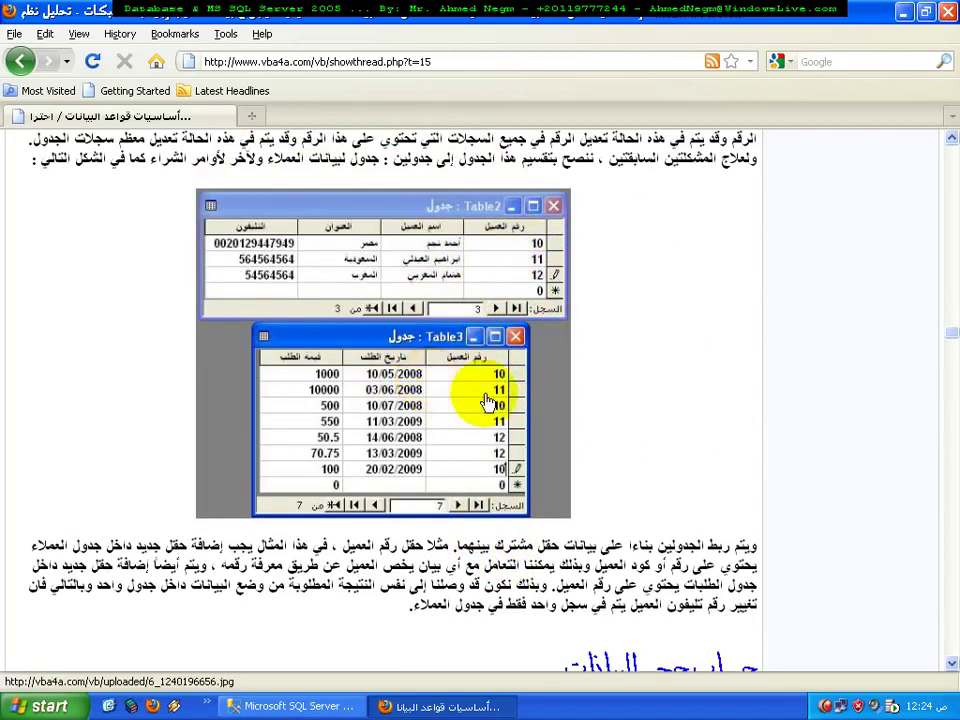
pyautogui.scroll(-5, 500, 400)
# - Highlight the note's definition of the family table, narrowing it to the word العائلة
pyautogui.scroll(-5, 522, 390)
pyautogui.scroll(-2, 530, 400)
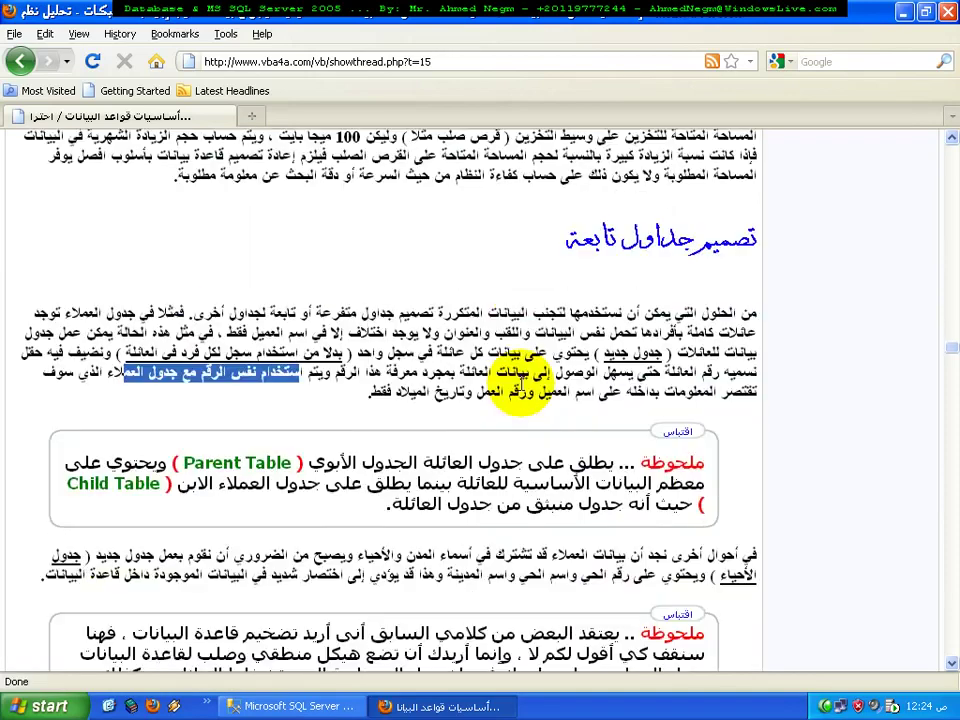
pyautogui.moveTo(538, 460); pyautogui.dragTo(420, 462)
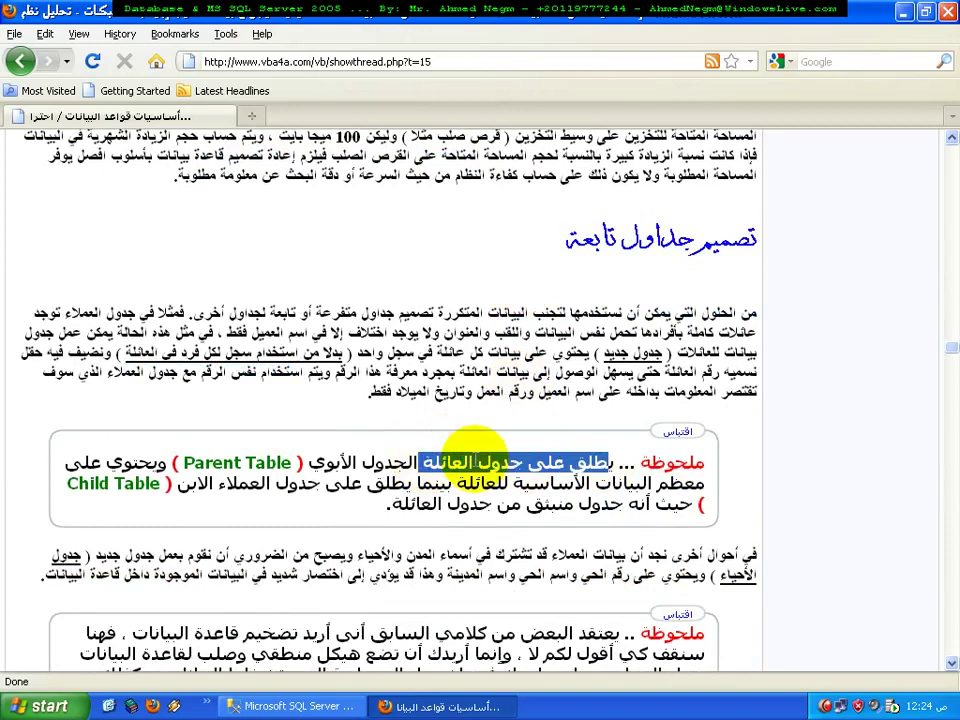
pyautogui.doubleClick(446, 462)
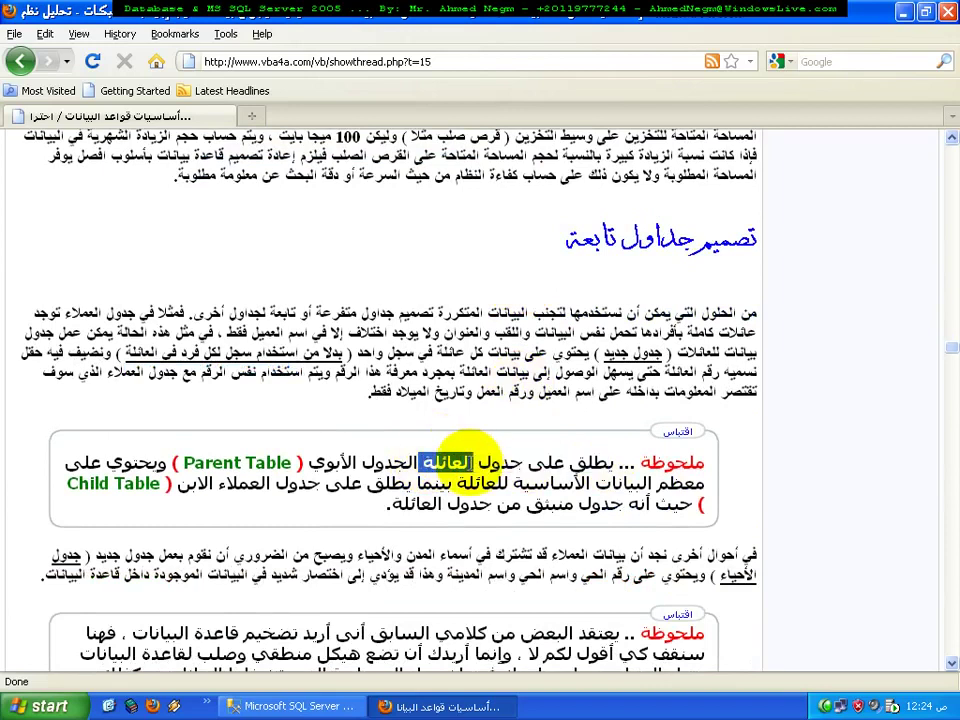
pyautogui.scroll(10, 467, 452)
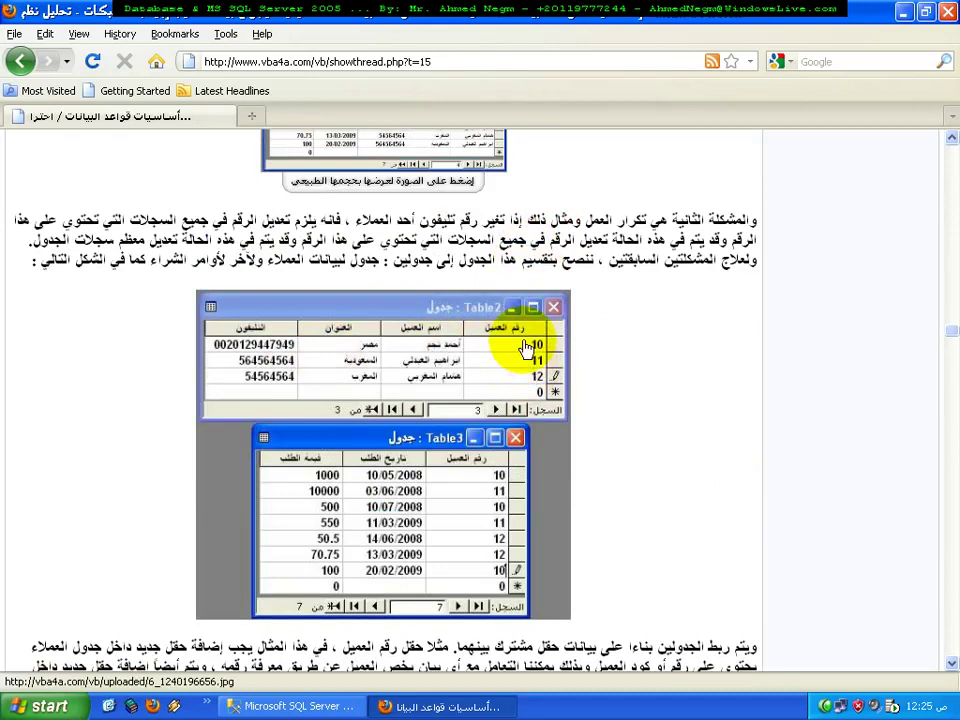
pyautogui.scroll(-4, 532, 344)
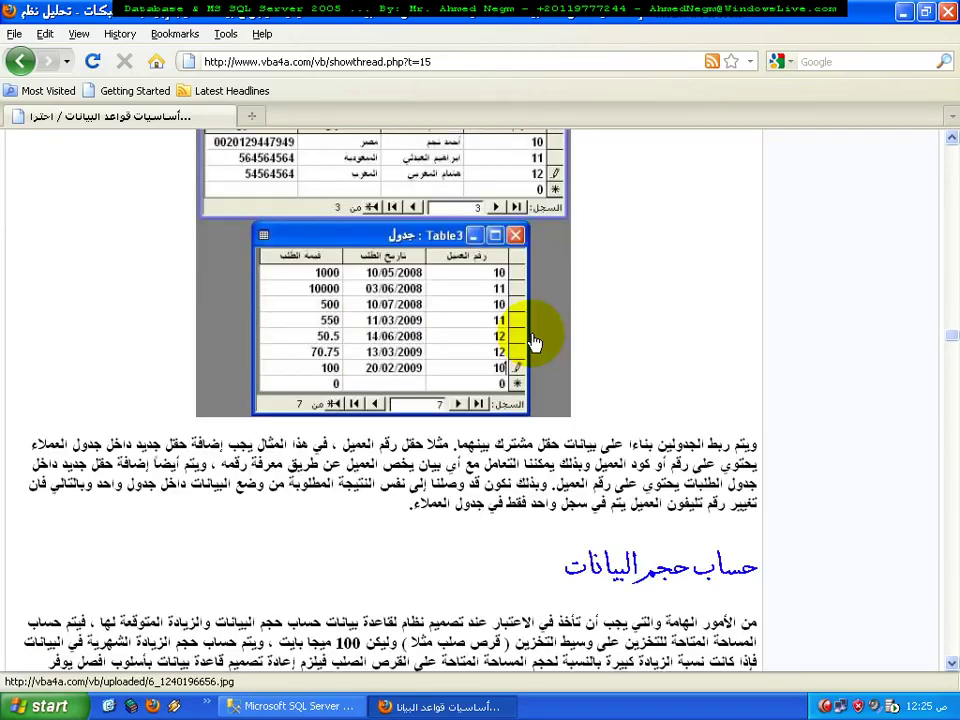
pyautogui.scroll(-5, 420, 270)
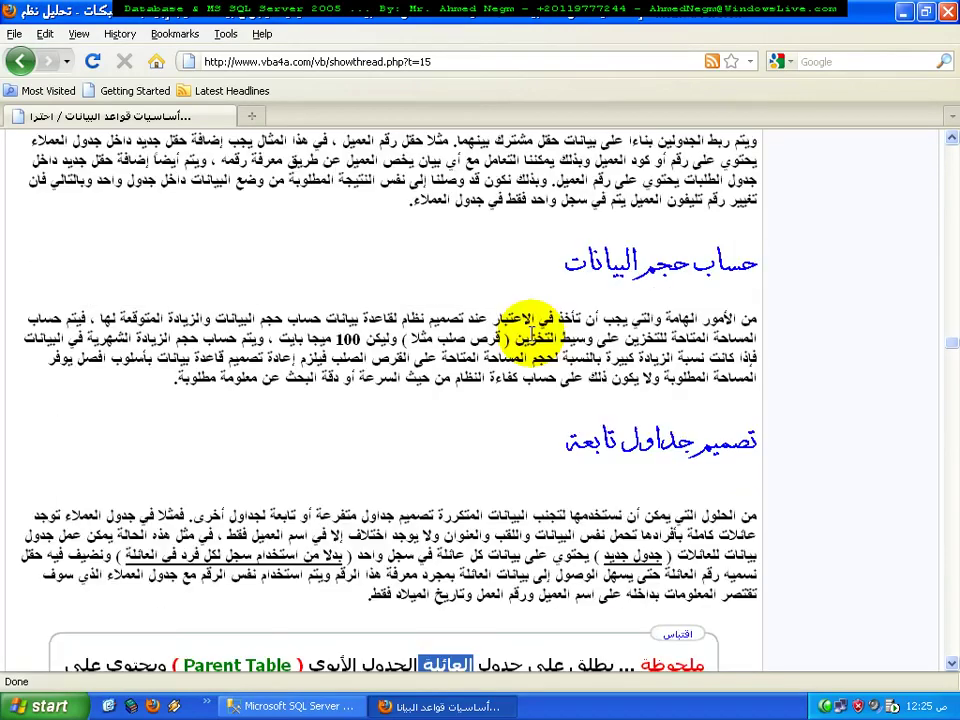
pyautogui.scroll(4, 412, 258)
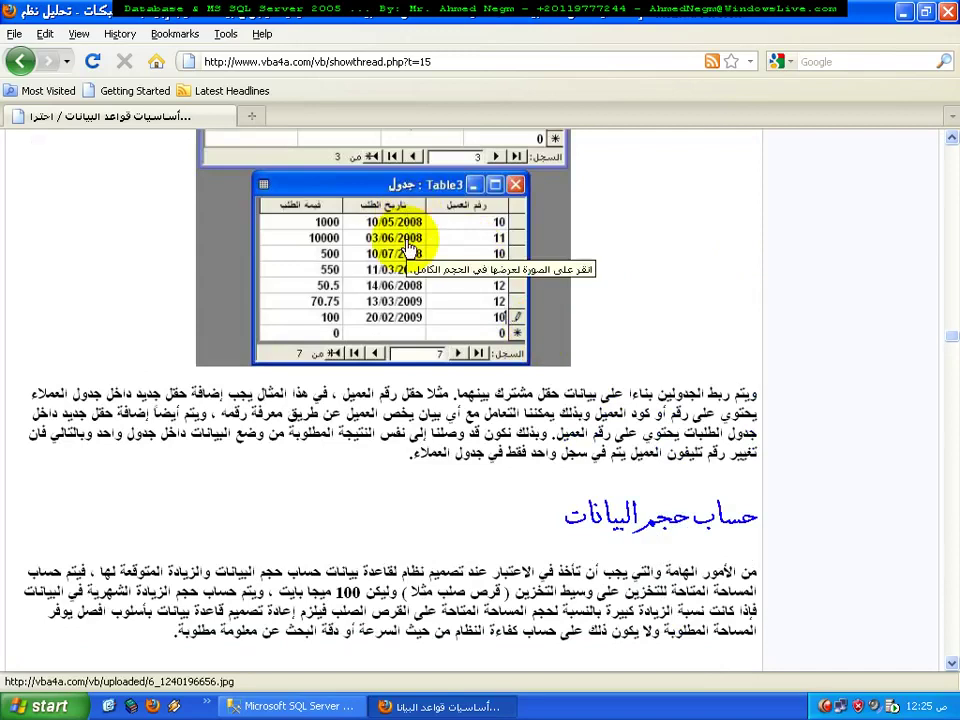
pyautogui.scroll(-10, 395, 248)
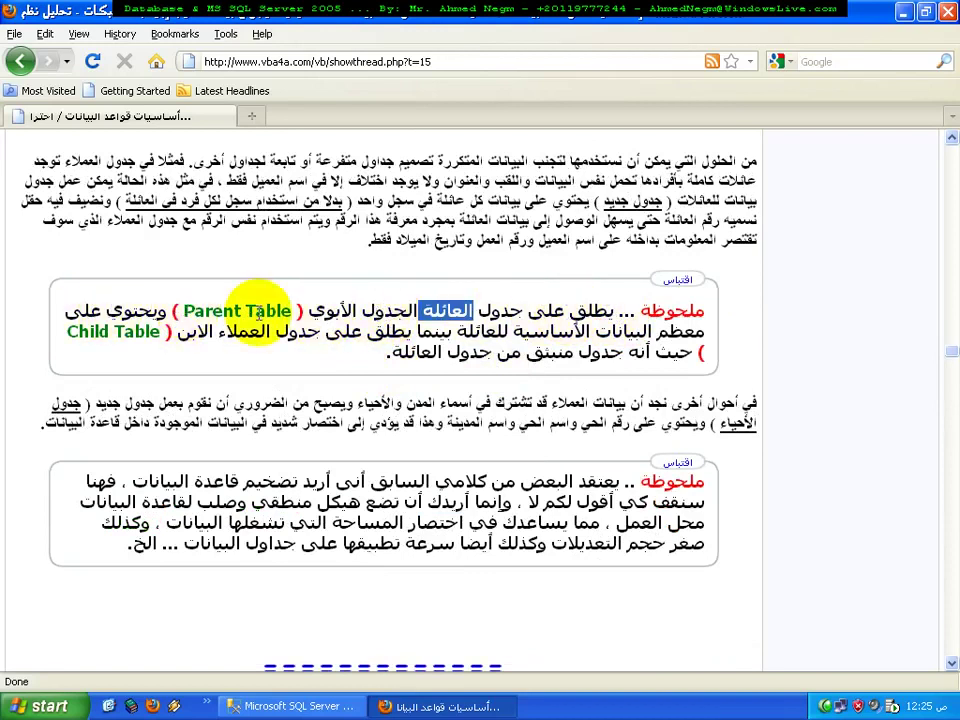
# - Highlight 'البيانات الأساسية للعائلة', the deriving phrase, and the shared city and district names phrase
pyautogui.click(505, 340)
pyautogui.moveTo(652, 330); pyautogui.dragTo(445, 333)
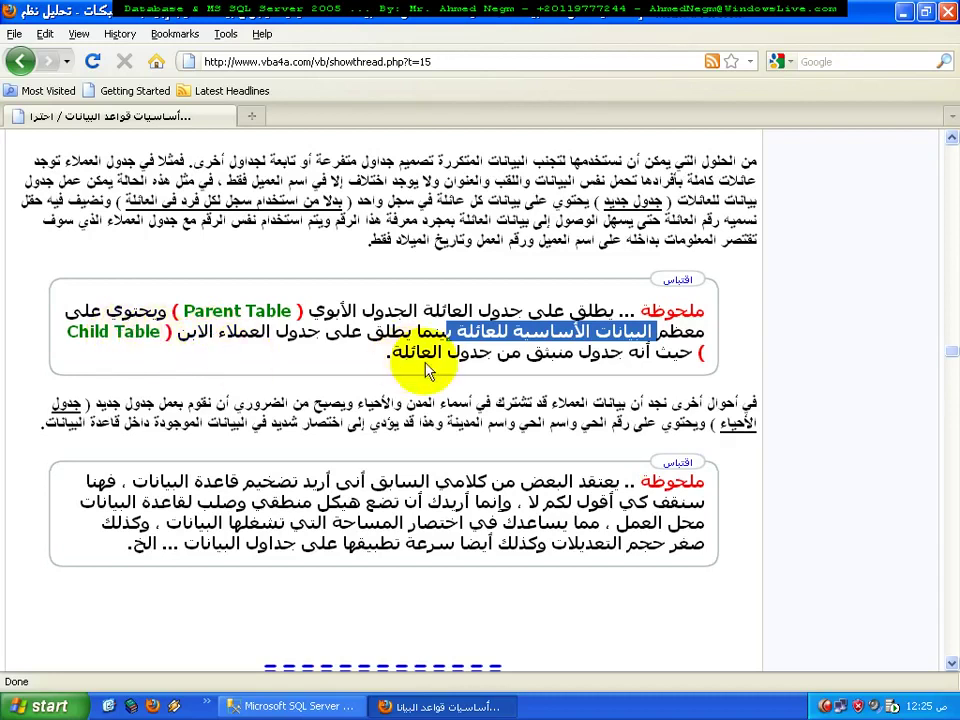
pyautogui.moveTo(573, 356); pyautogui.dragTo(483, 358)
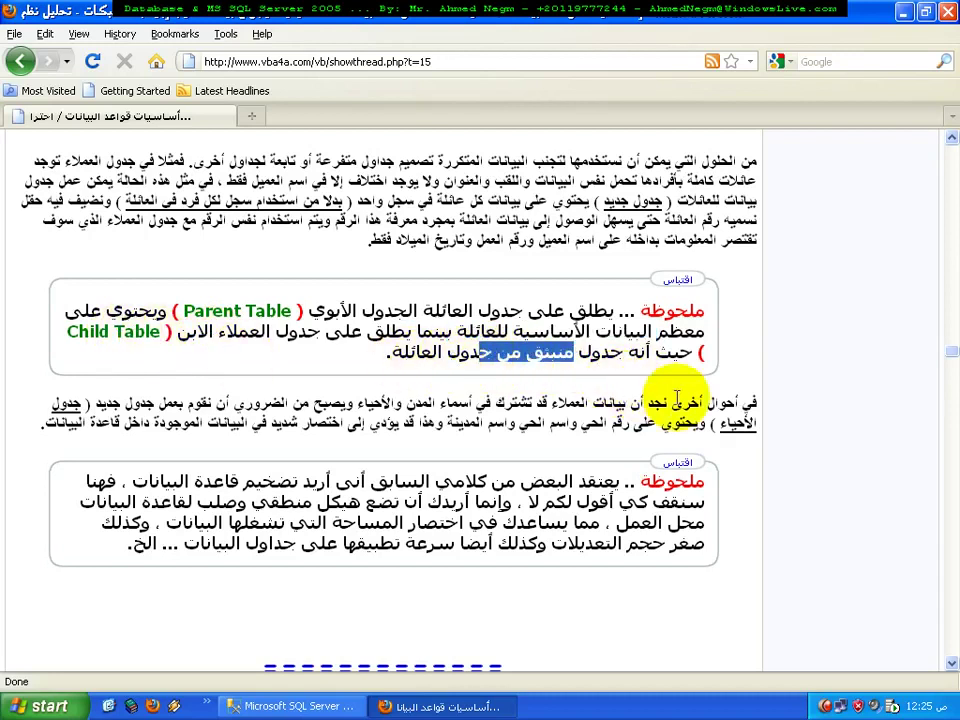
pyautogui.moveTo(724, 404); pyautogui.dragTo(95, 403)
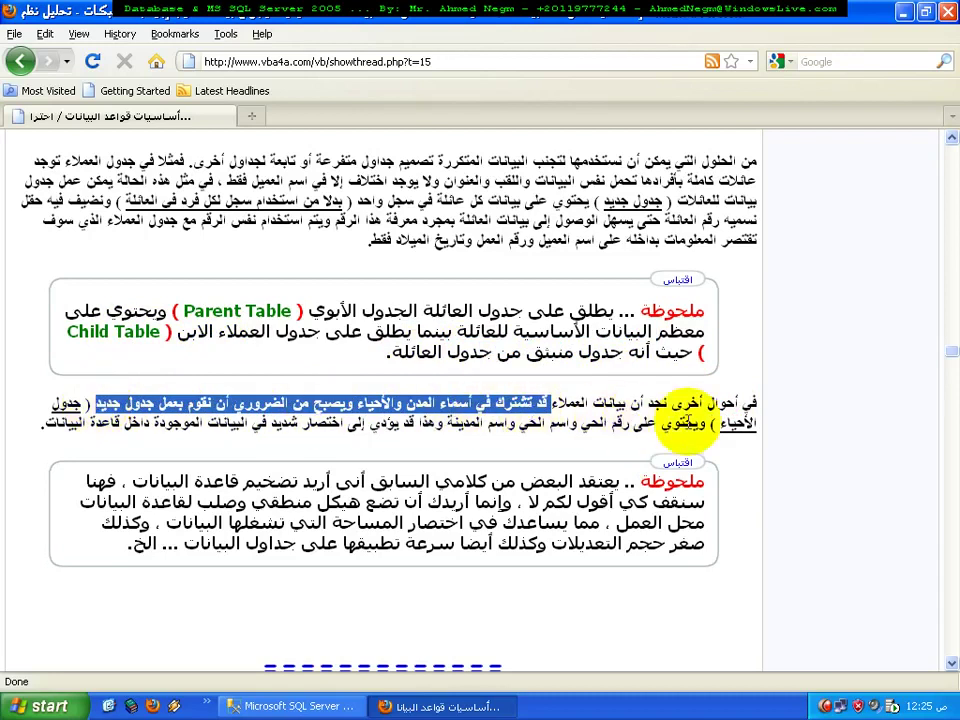
# - Highlight the district number phrase, the districts table's contents clause, and the word اختصار
pyautogui.moveTo(724, 428); pyautogui.dragTo(45, 425)
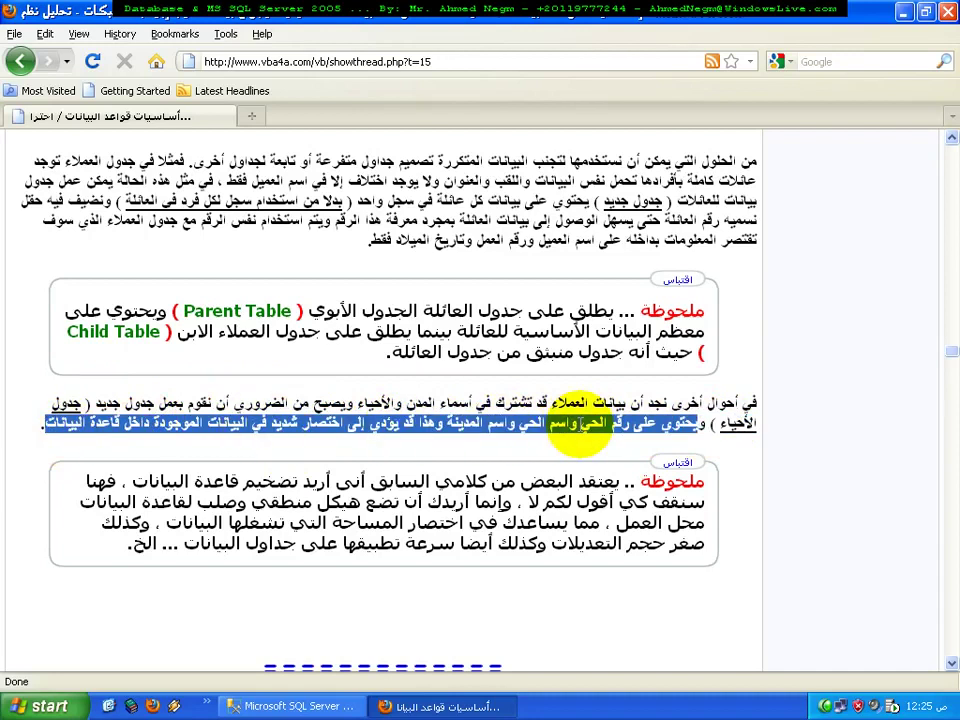
pyautogui.click(700, 423)
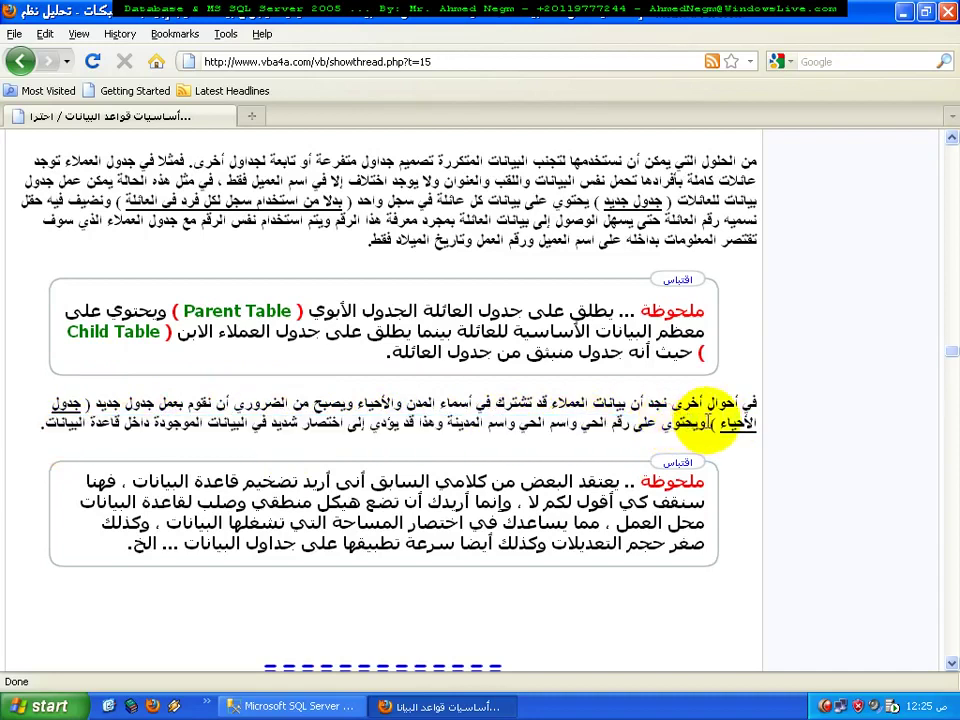
pyautogui.moveTo(708, 420); pyautogui.dragTo(285, 418)
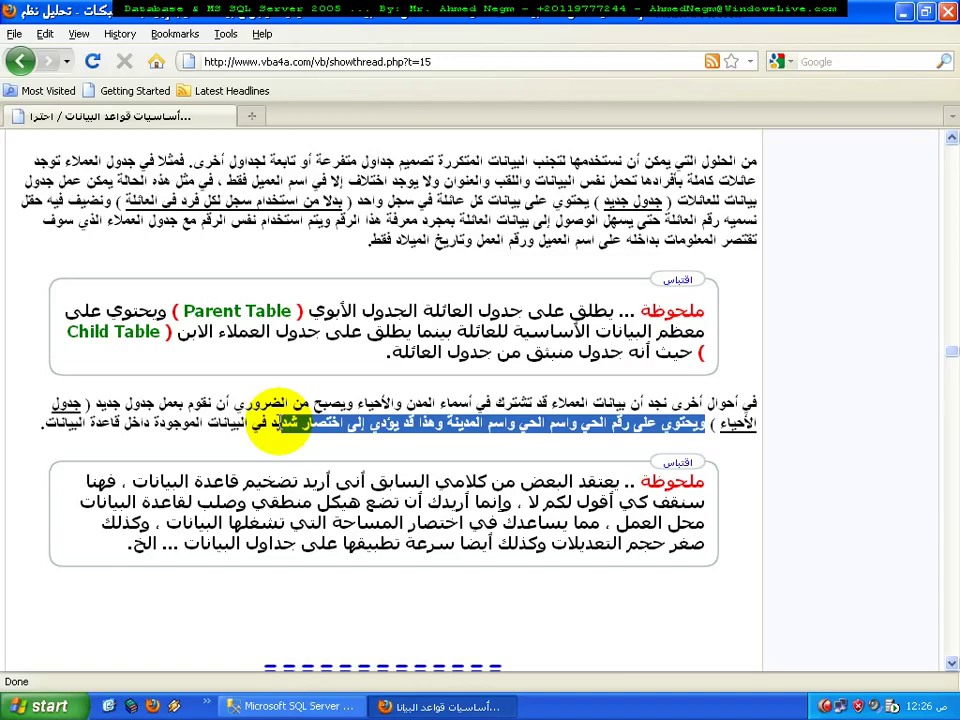
pyautogui.click(407, 429)
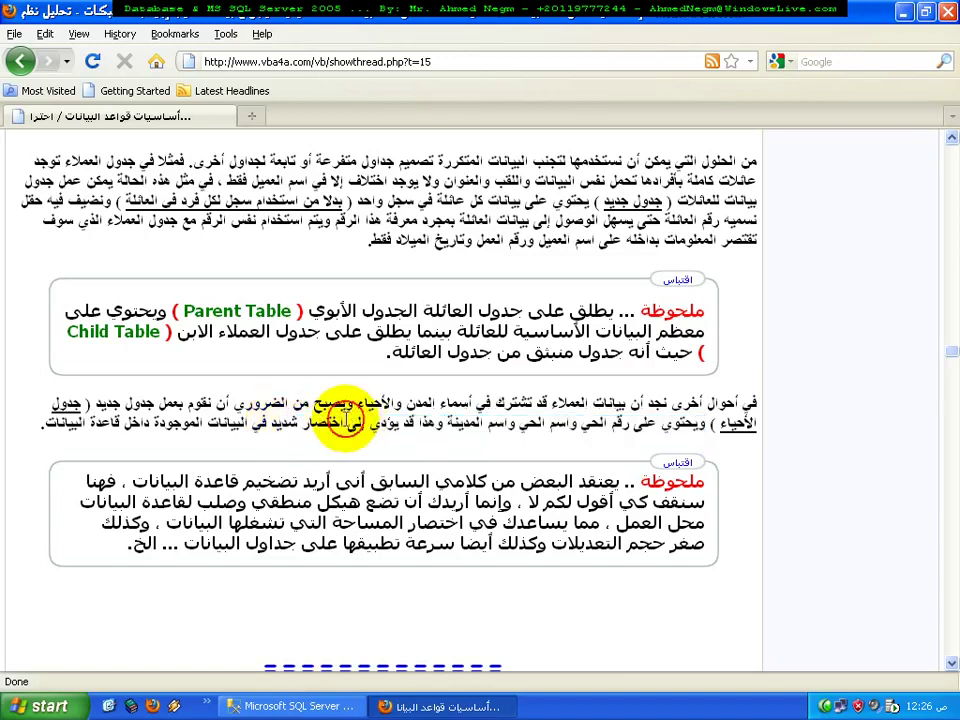
pyautogui.moveTo(345, 424); pyautogui.dragTo(216, 423)
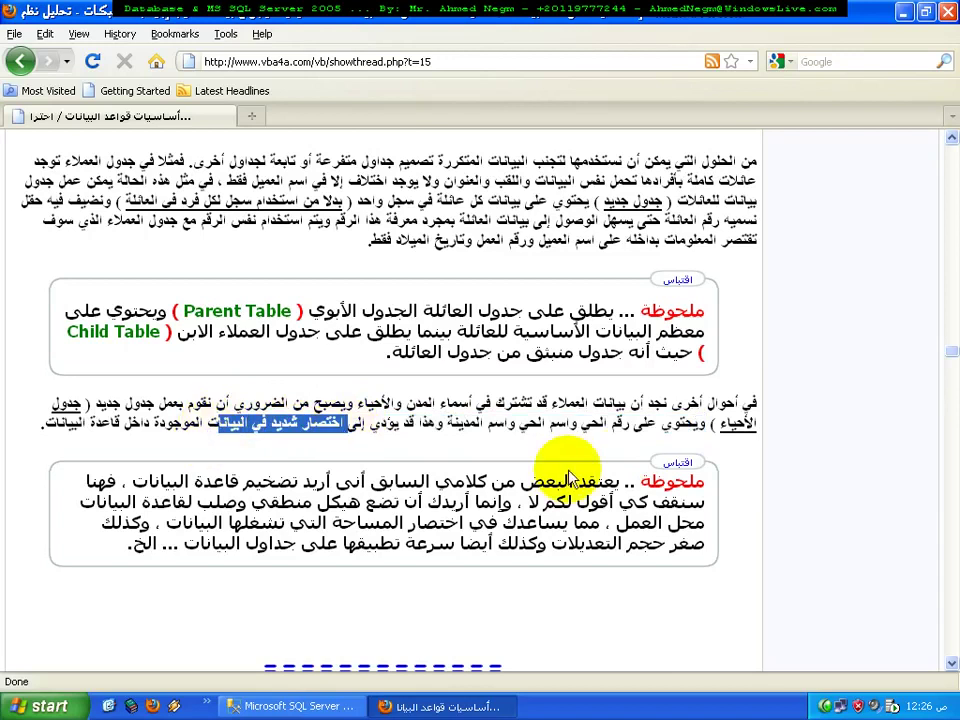
pyautogui.scroll(-5, 664, 390)
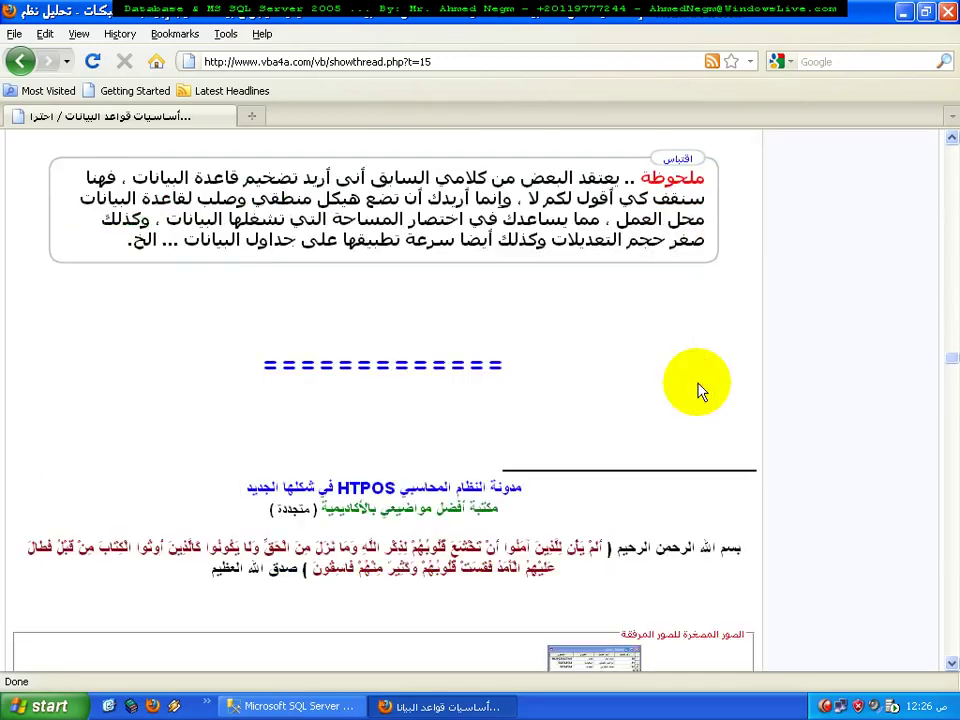
# - Scroll to the relationships post and highlight the phrase about splitting data into two tables
pyautogui.scroll(-12, 700, 390)
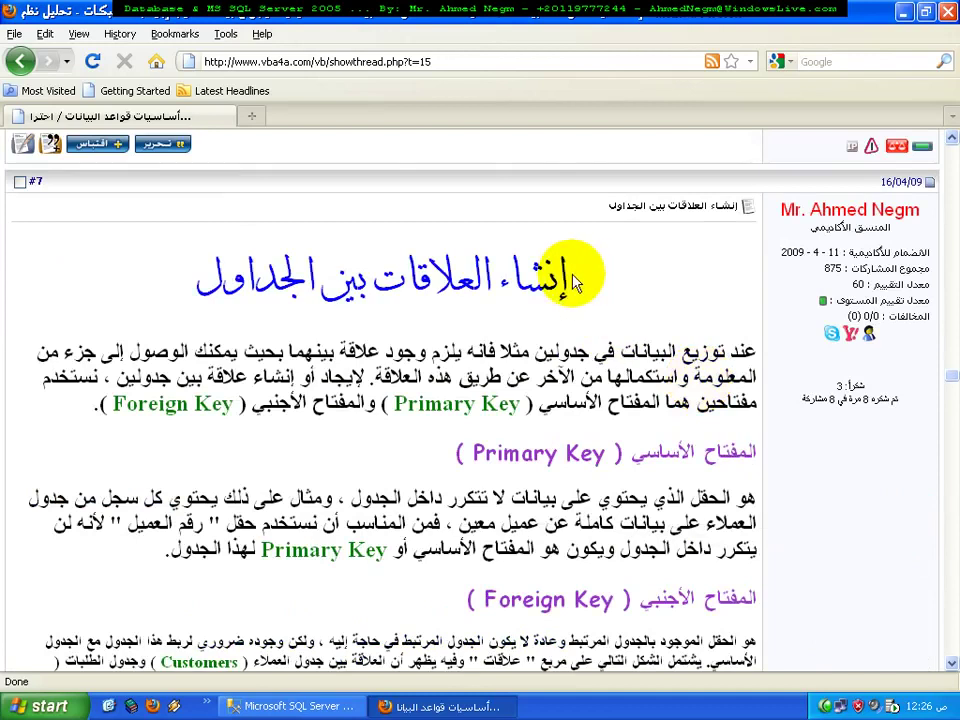
pyautogui.scroll(-3, 620, 276)
pyautogui.scroll(2, 660, 230)
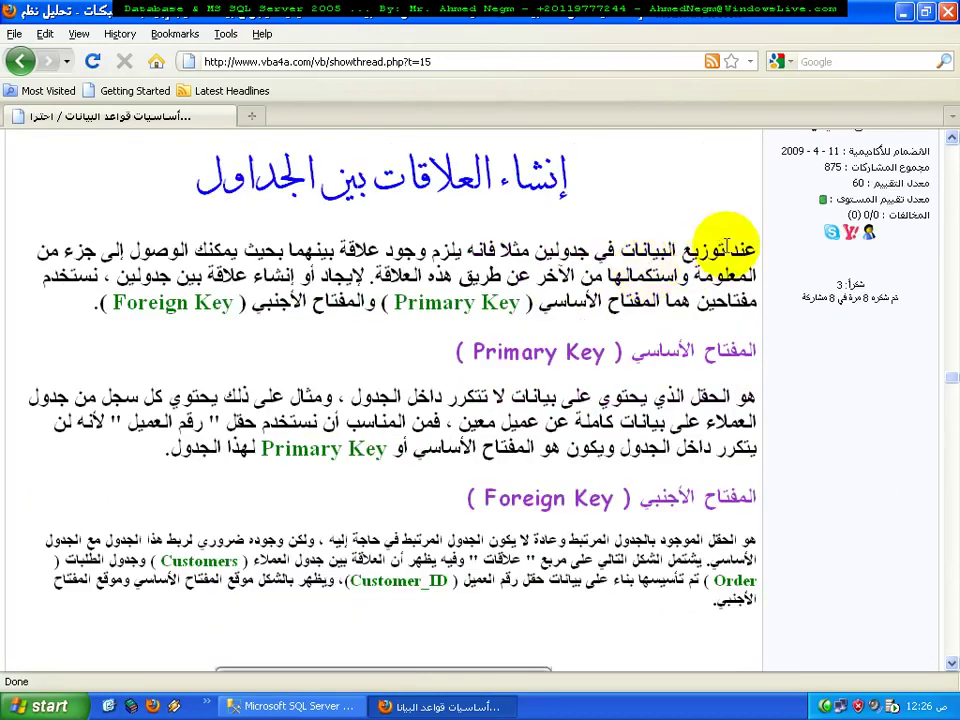
pyautogui.moveTo(728, 245); pyautogui.dragTo(497, 245)
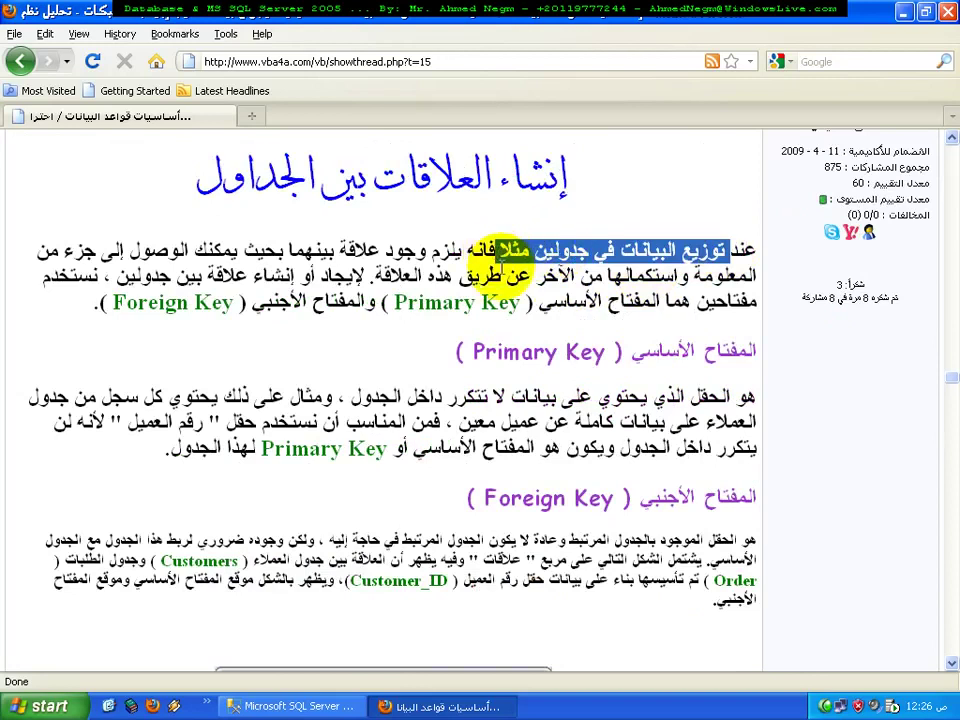
# - Highlight the phrases about a relationship between the tables and completing the information
pyautogui.scroll(3, 503, 266)
pyautogui.scroll(-4, 503, 266)
pyautogui.scroll(1, 503, 266)
pyautogui.scroll(2, 501, 268)
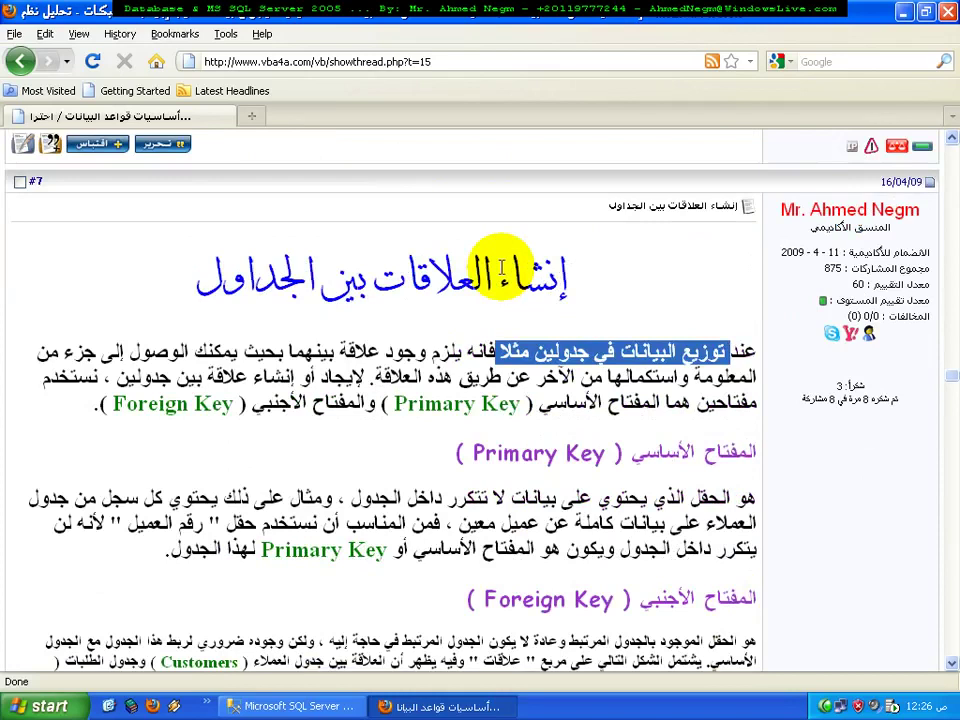
pyautogui.moveTo(426, 352); pyautogui.dragTo(88, 350)
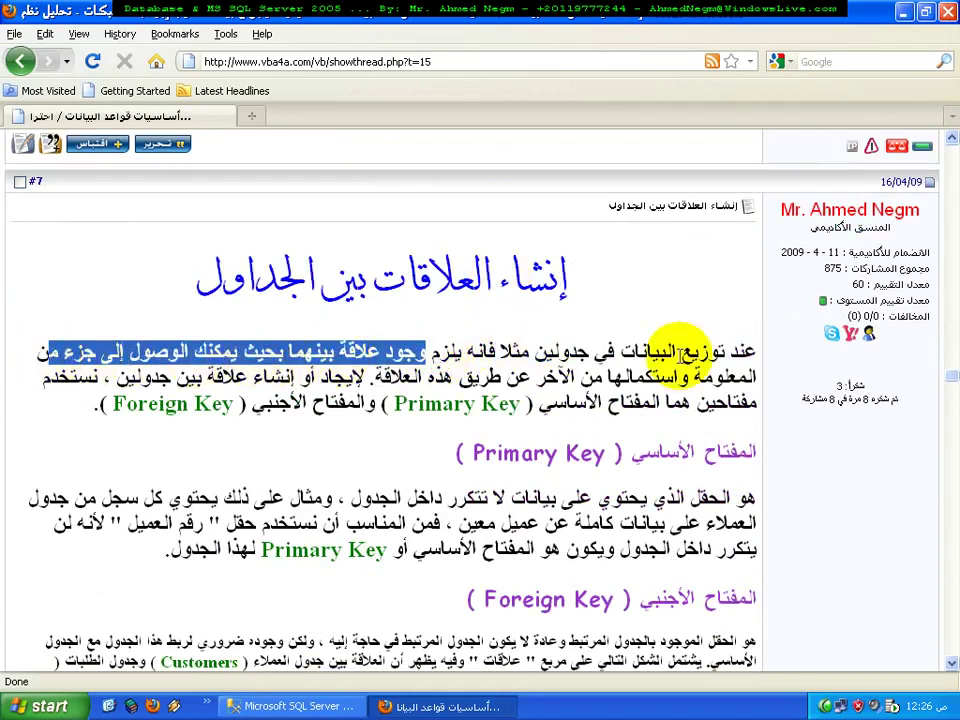
pyautogui.moveTo(676, 378); pyautogui.dragTo(542, 392)
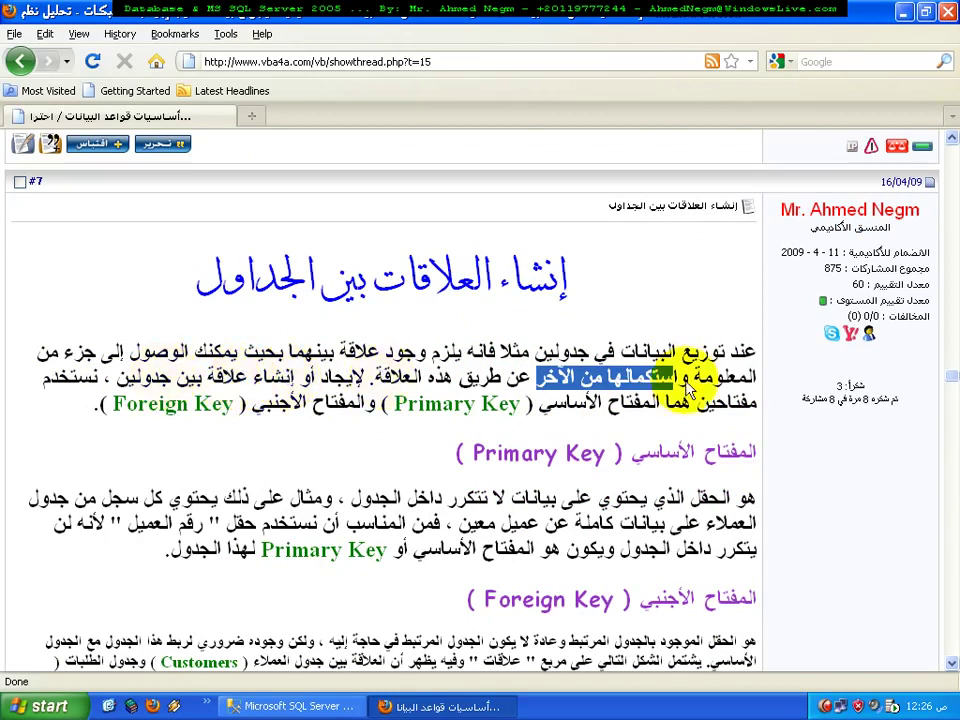
# - Highlight the primary and foreign key terms, 'Primary Key', 'Foreign Key', and the first line
pyautogui.moveTo(648, 402); pyautogui.dragTo(551, 396)
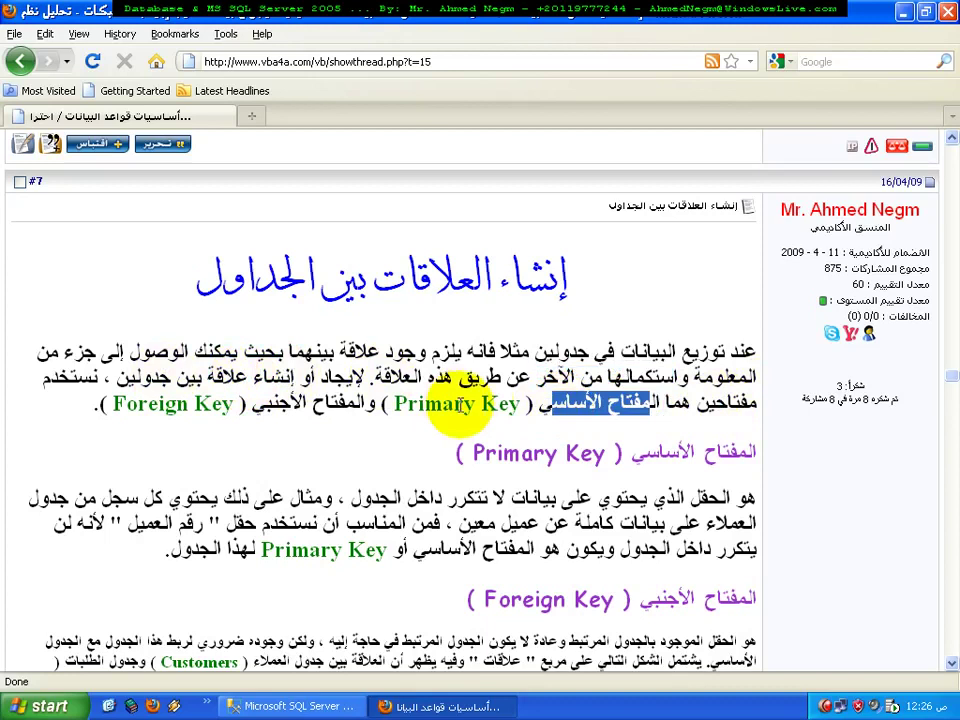
pyautogui.moveTo(345, 404); pyautogui.dragTo(203, 405)
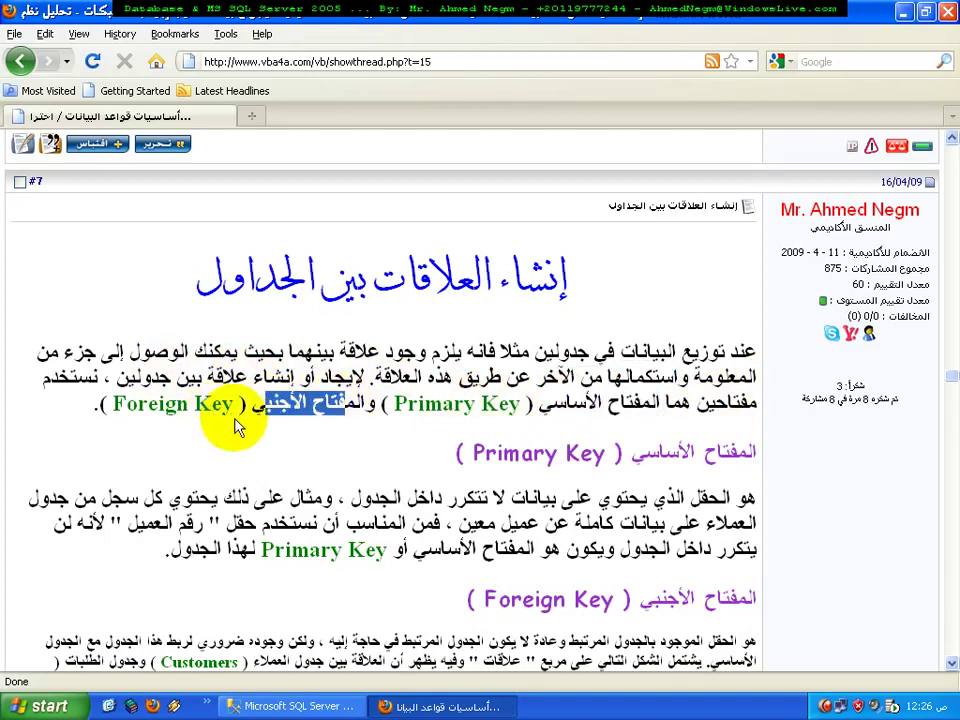
pyautogui.moveTo(396, 404); pyautogui.dragTo(489, 407)
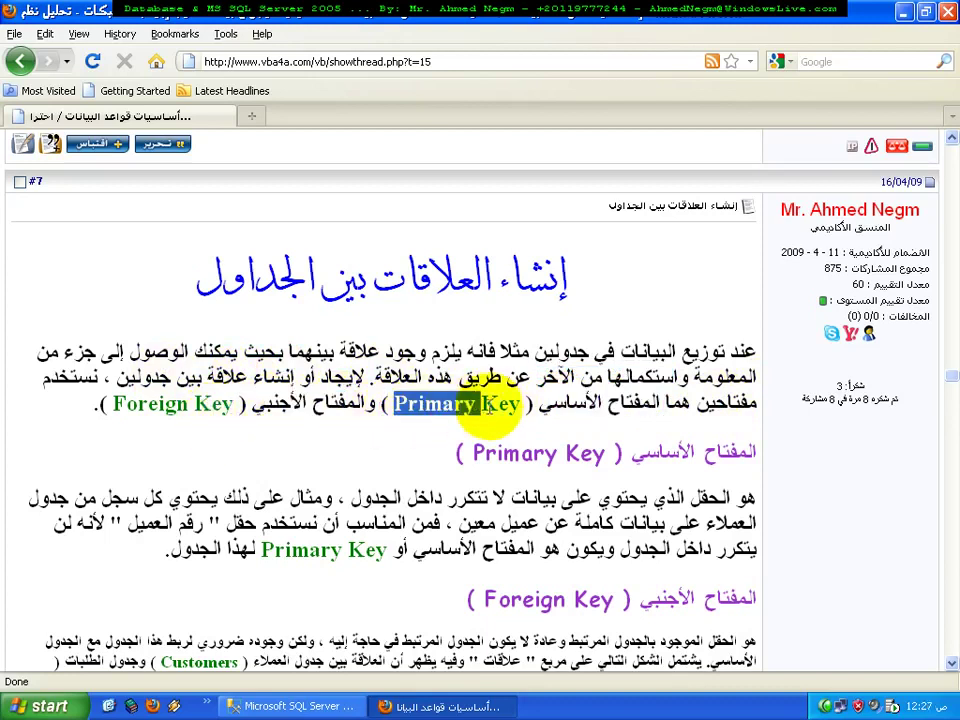
pyautogui.click(517, 405)
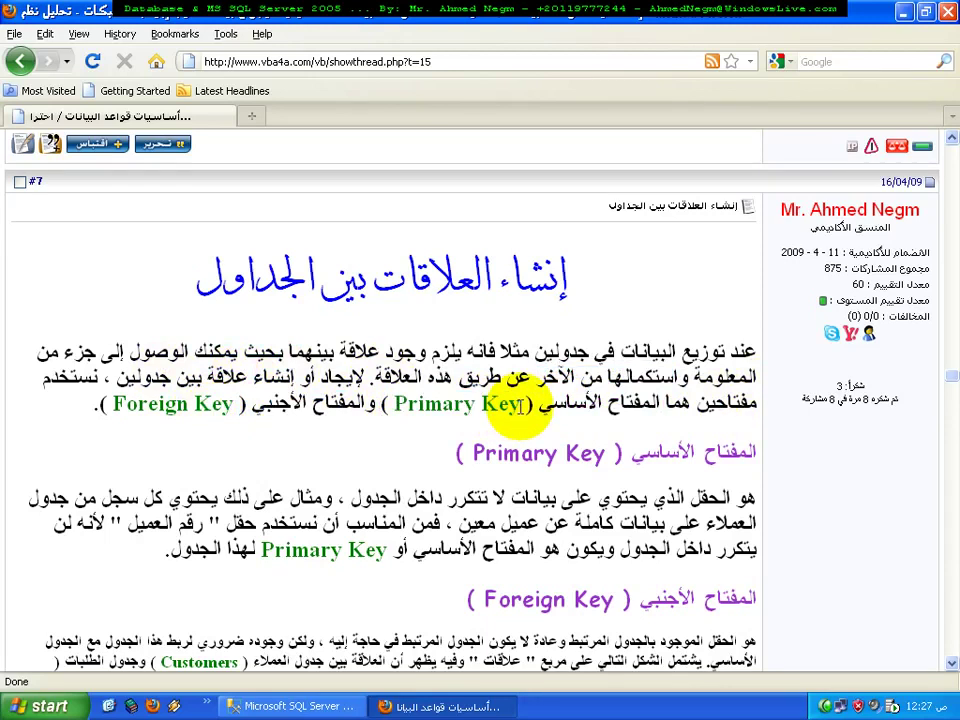
pyautogui.moveTo(110, 407); pyautogui.dragTo(158, 407)
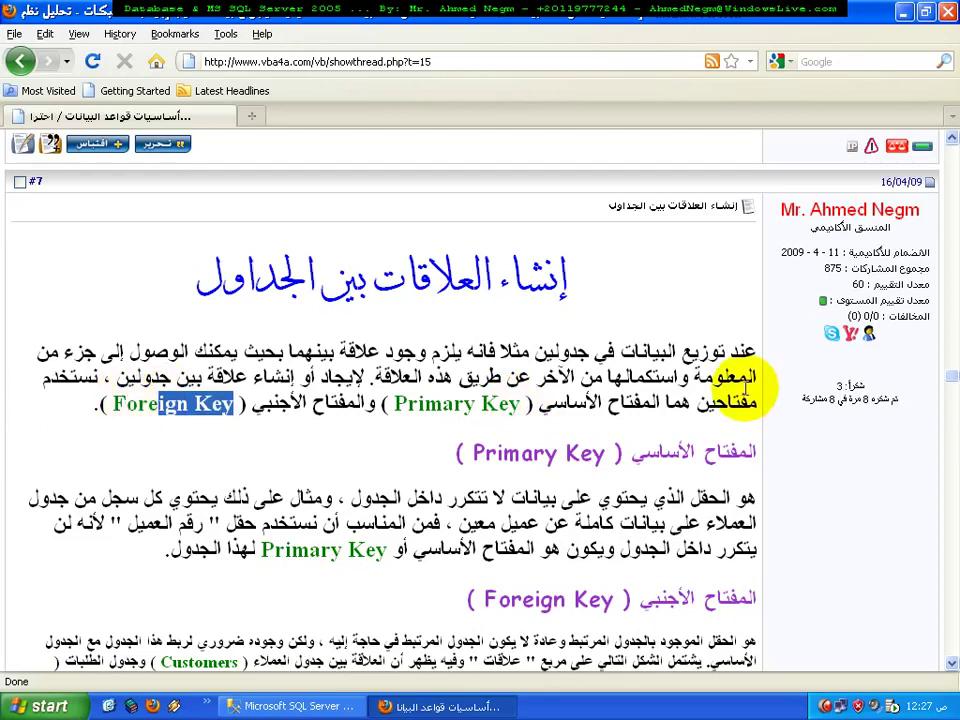
pyautogui.moveTo(752, 350); pyautogui.dragTo(340, 349)
pyautogui.click(340, 348)
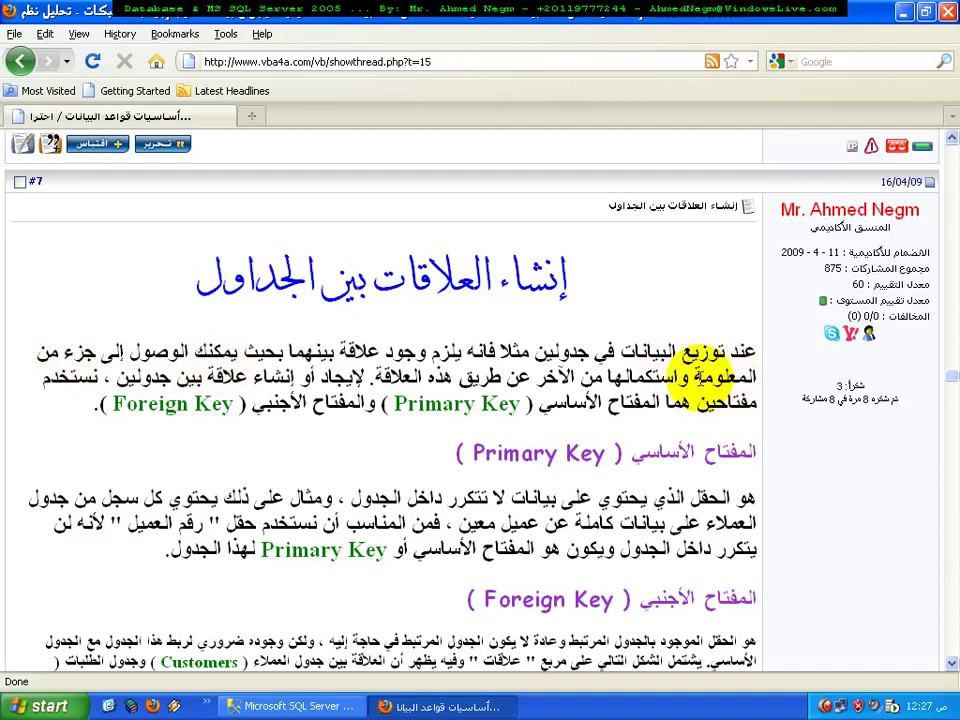
pyautogui.scroll(-10, 705, 388)
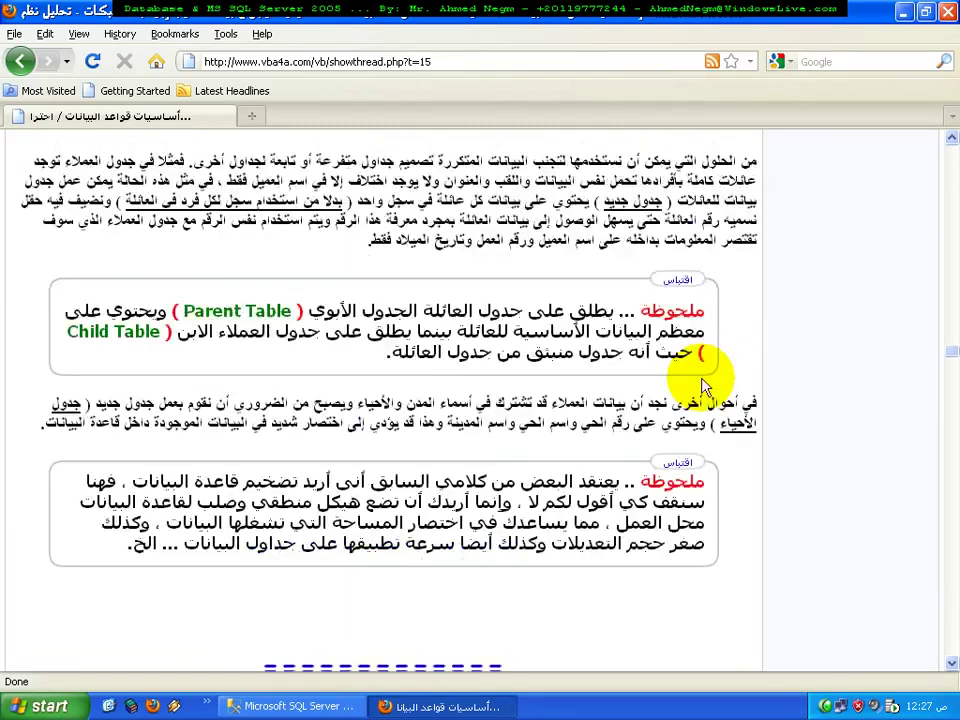
# - Scroll the article back up to the Table2 customers and Table3 orders screenshots and the paragraph above them
pyautogui.scroll(10, 705, 388)
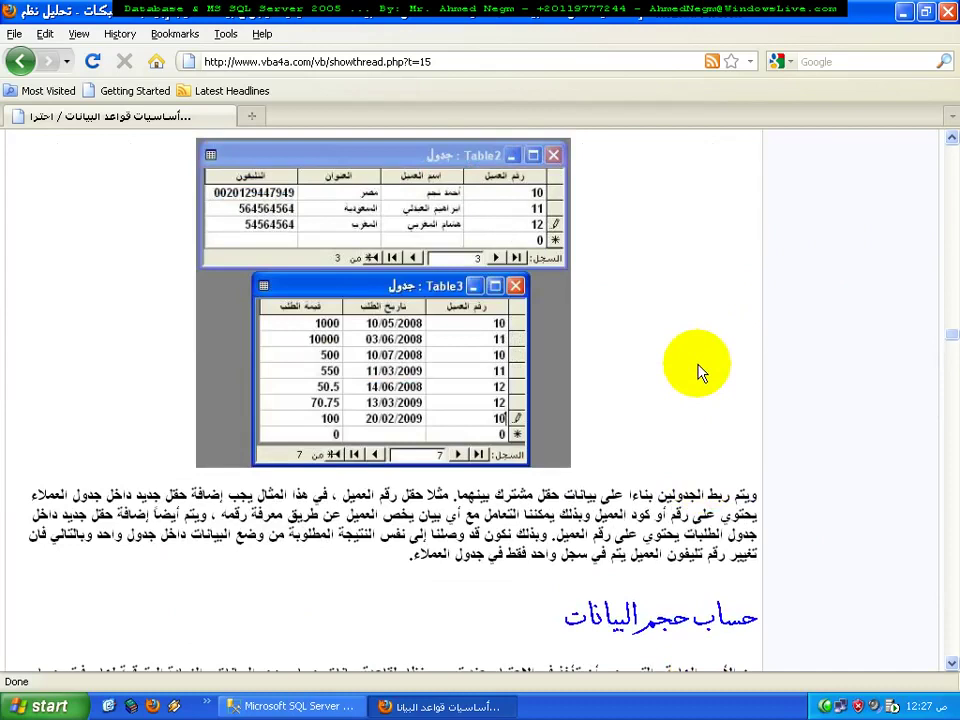
pyautogui.scroll(4, 700, 372)
pyautogui.scroll(-2, 700, 372)
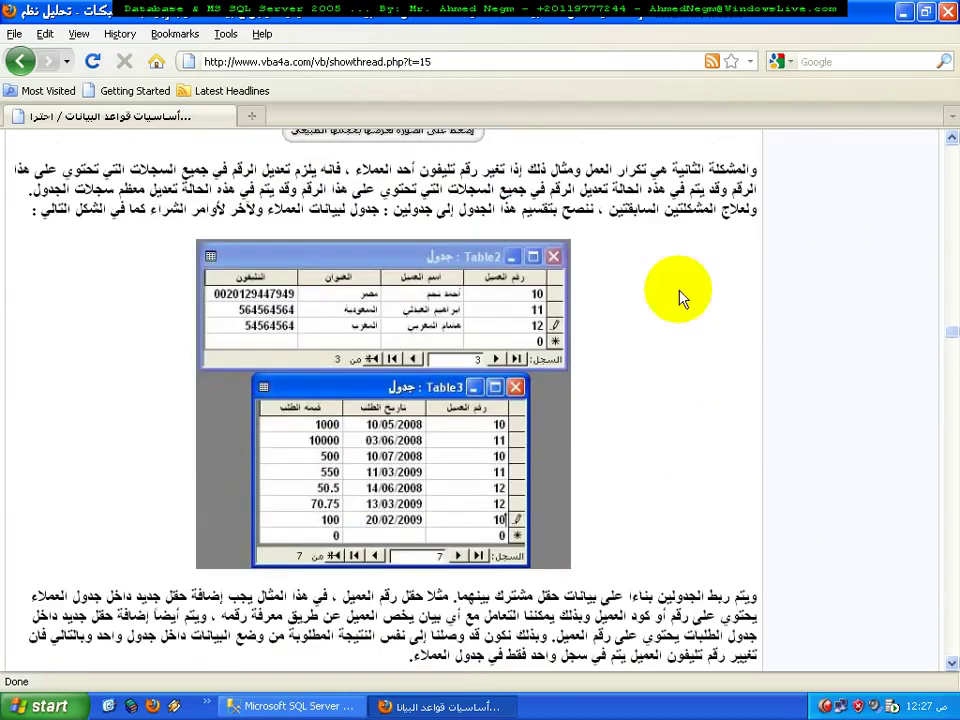
pyautogui.scroll(2, 700, 262)
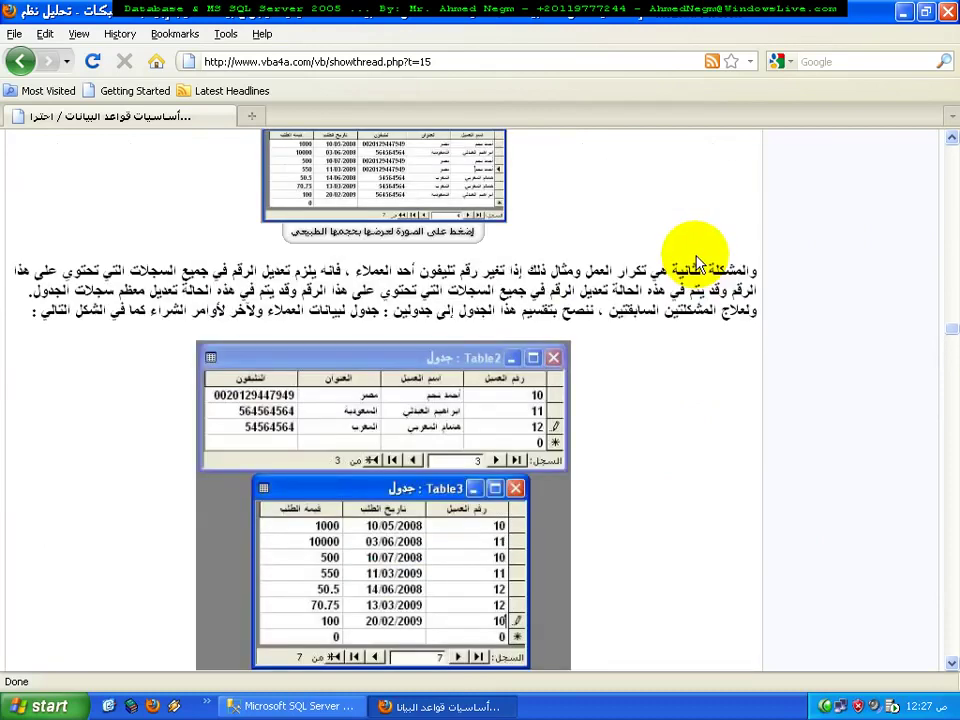
pyautogui.scroll(-2, 698, 262)
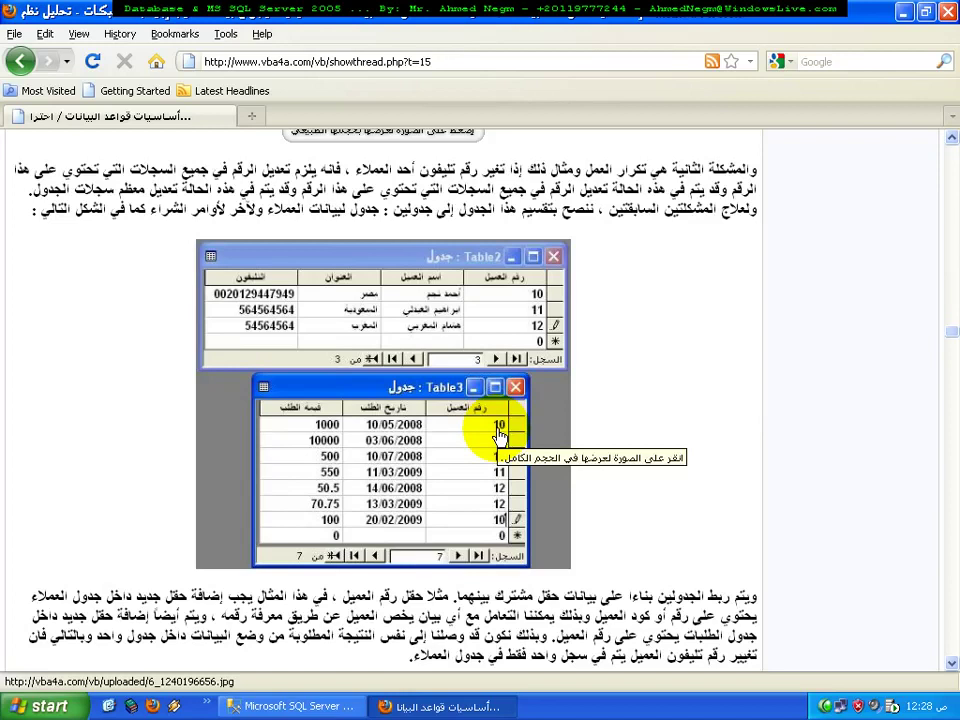
pyautogui.scroll(-4, 499, 437)
pyautogui.scroll(2, 498, 432)
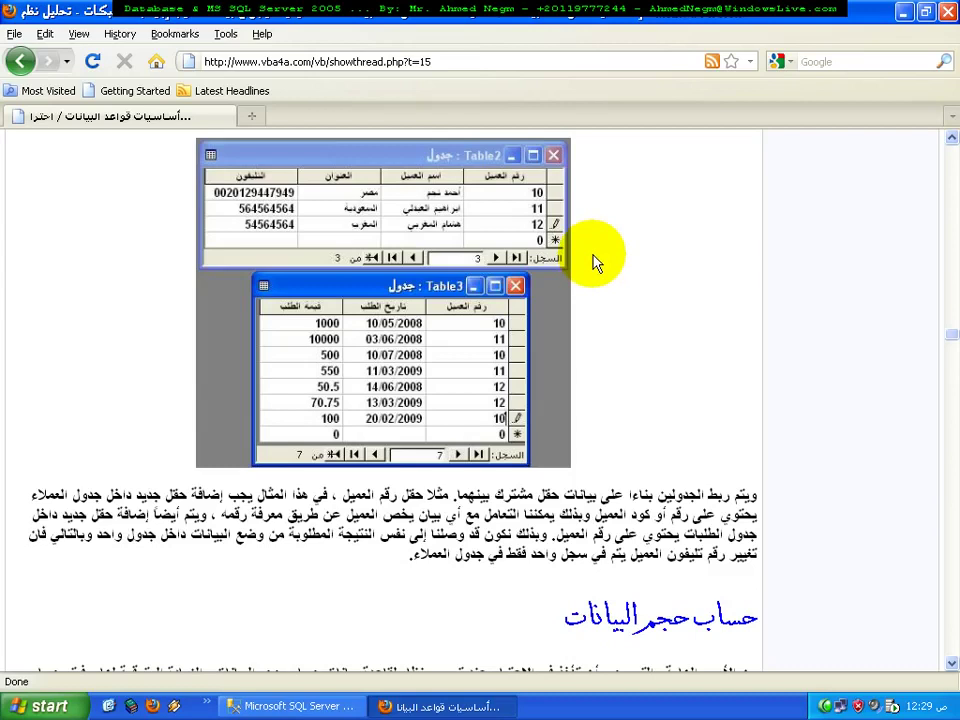
# - Scroll down to post #7's Primary Key and Foreign Key definitions using customer number
pyautogui.scroll(-10, 593, 262)
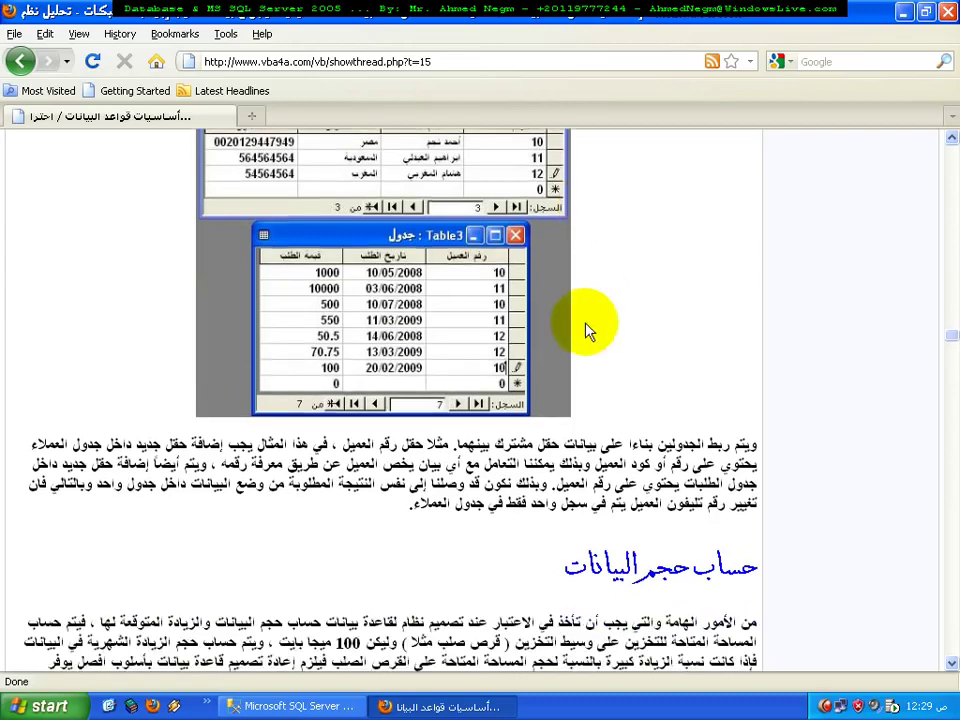
pyautogui.scroll(-8, 594, 332)
pyautogui.scroll(-4, 593, 343)
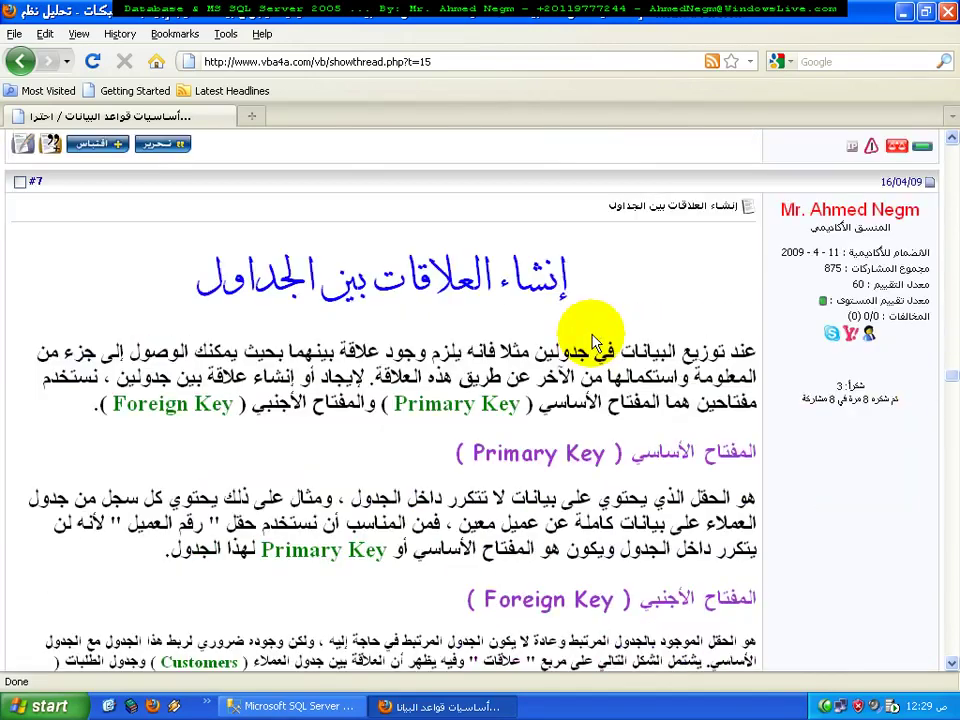
pyautogui.scroll(-2, 594, 338)
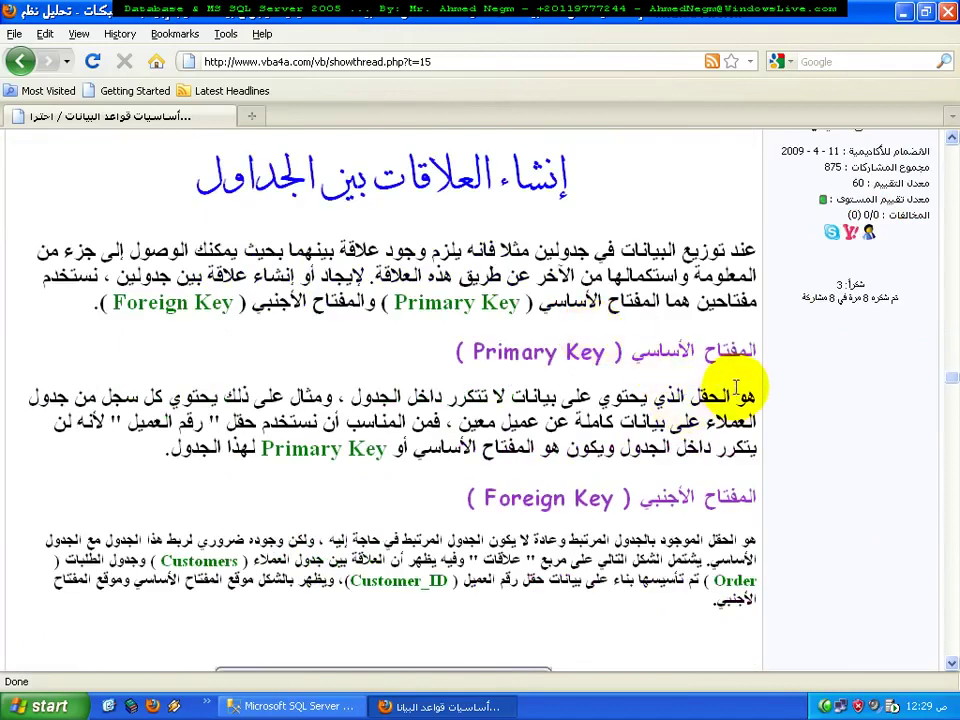
pyautogui.scroll(-2, 760, 345)
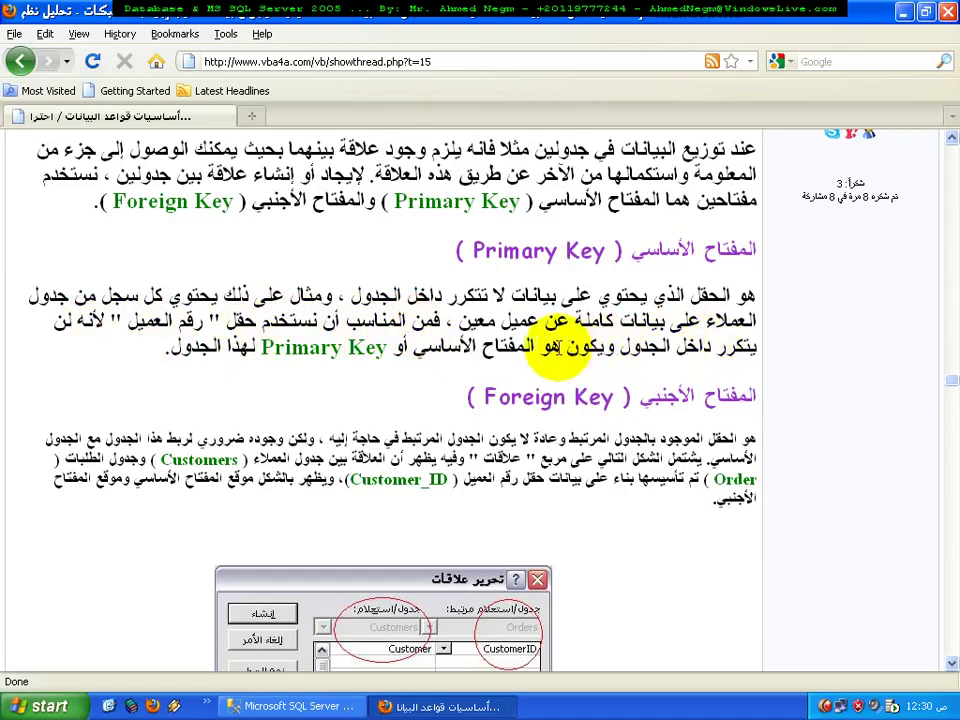
pyautogui.moveTo(562, 347); pyautogui.dragTo(343, 349)
pyautogui.moveTo(257, 348); pyautogui.dragTo(232, 350)
pyautogui.scroll(-5, 234, 352)
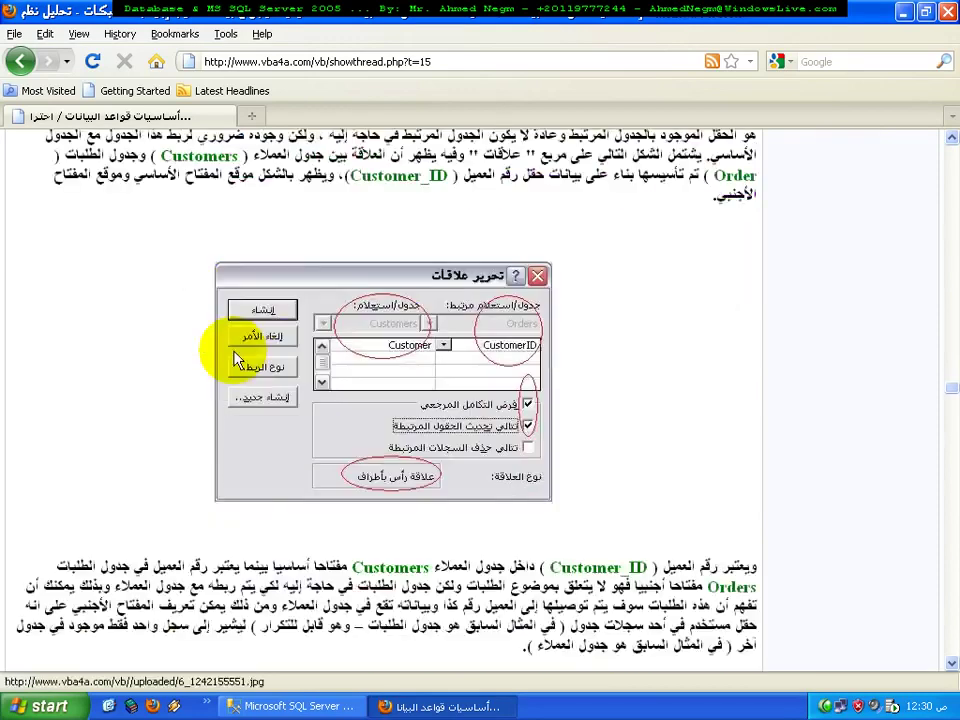
pyautogui.scroll(1, 235, 400)
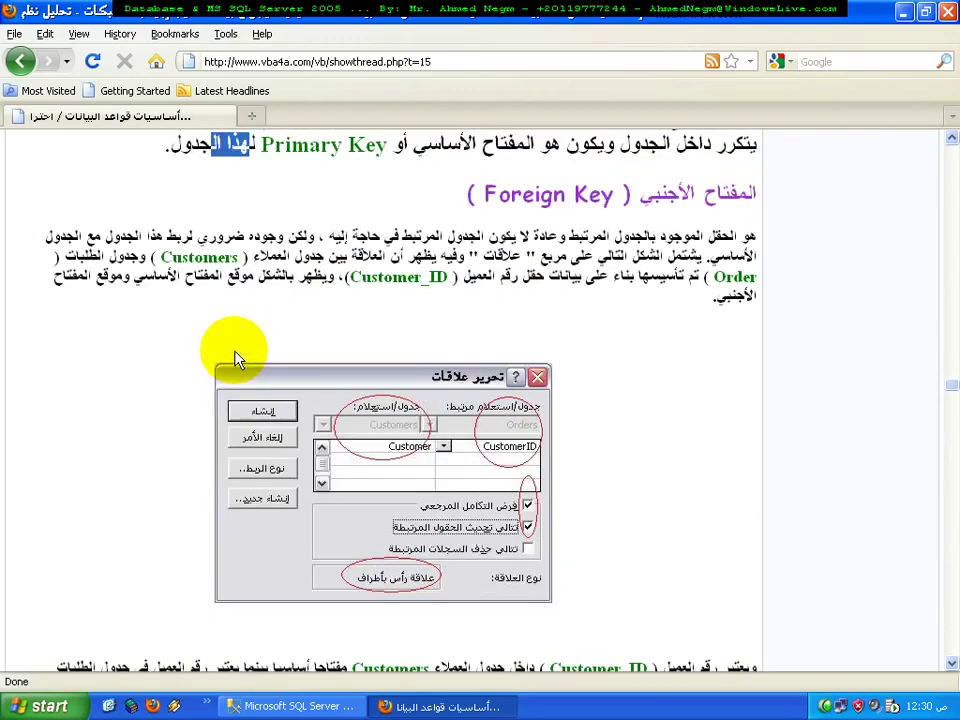
pyautogui.scroll(-2, 236, 356)
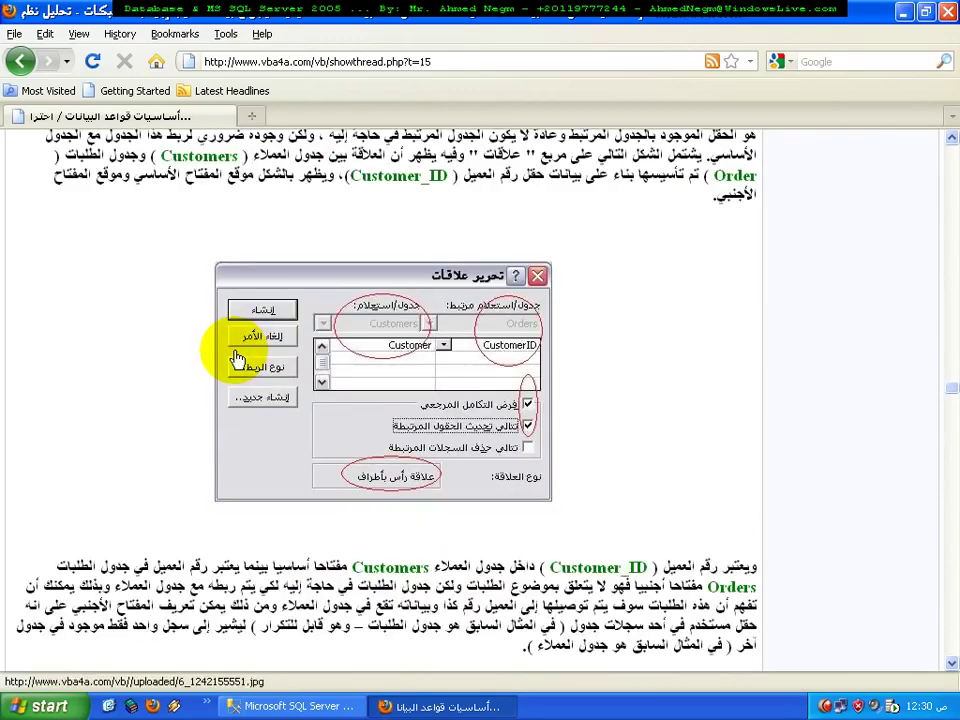
pyautogui.scroll(6, 238, 360)
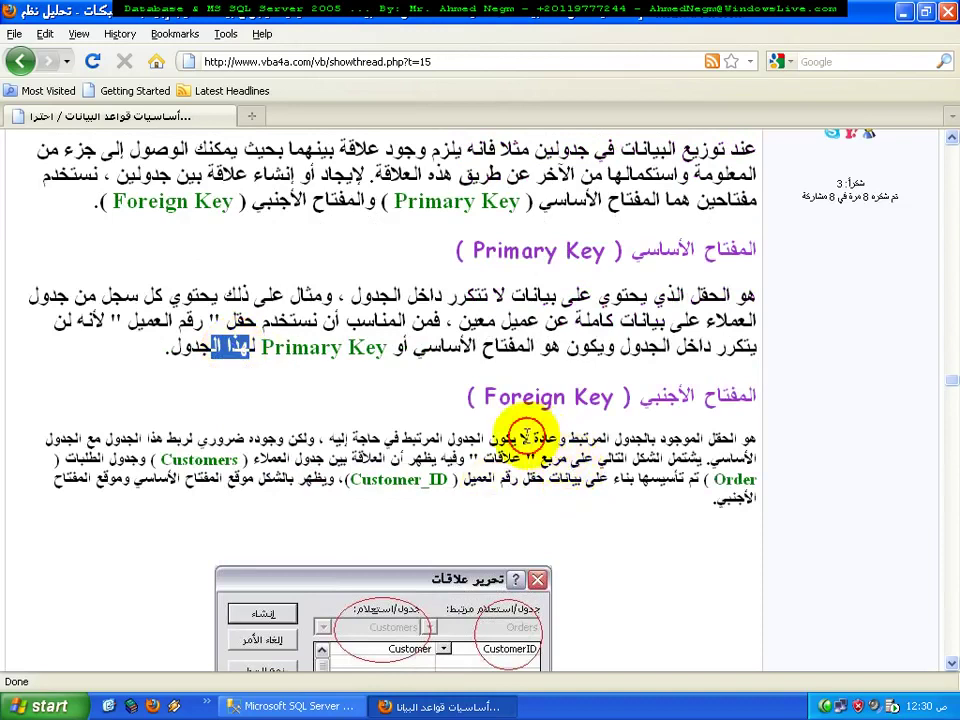
pyautogui.moveTo(527, 437); pyautogui.dragTo(322, 437)
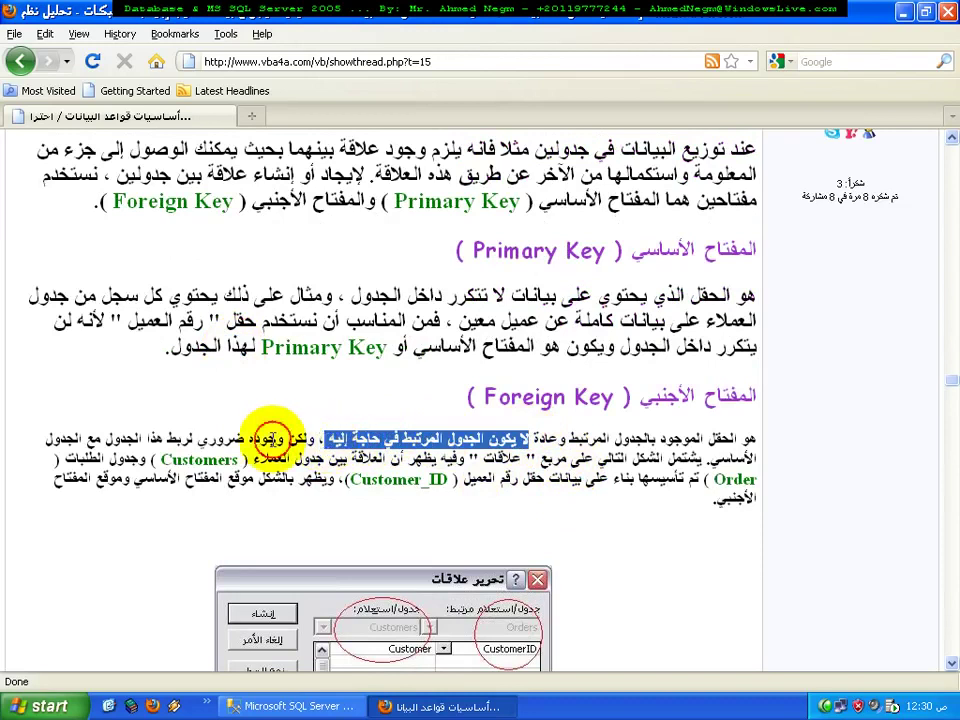
pyautogui.moveTo(185, 437); pyautogui.dragTo(95, 437)
pyautogui.doubleClick(121, 438)
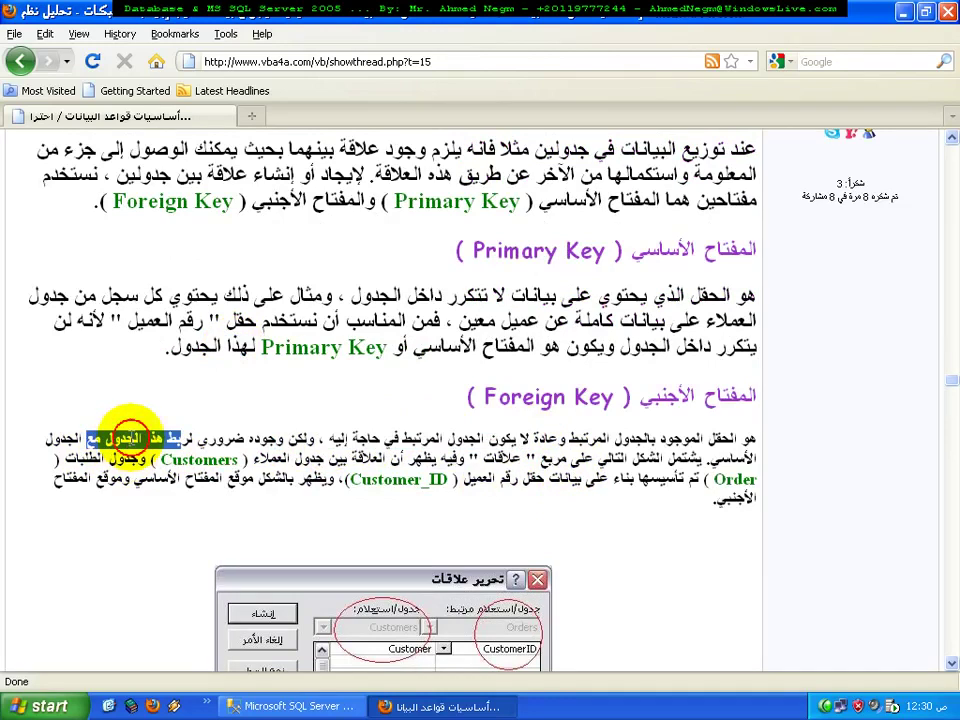
pyautogui.click(728, 456)
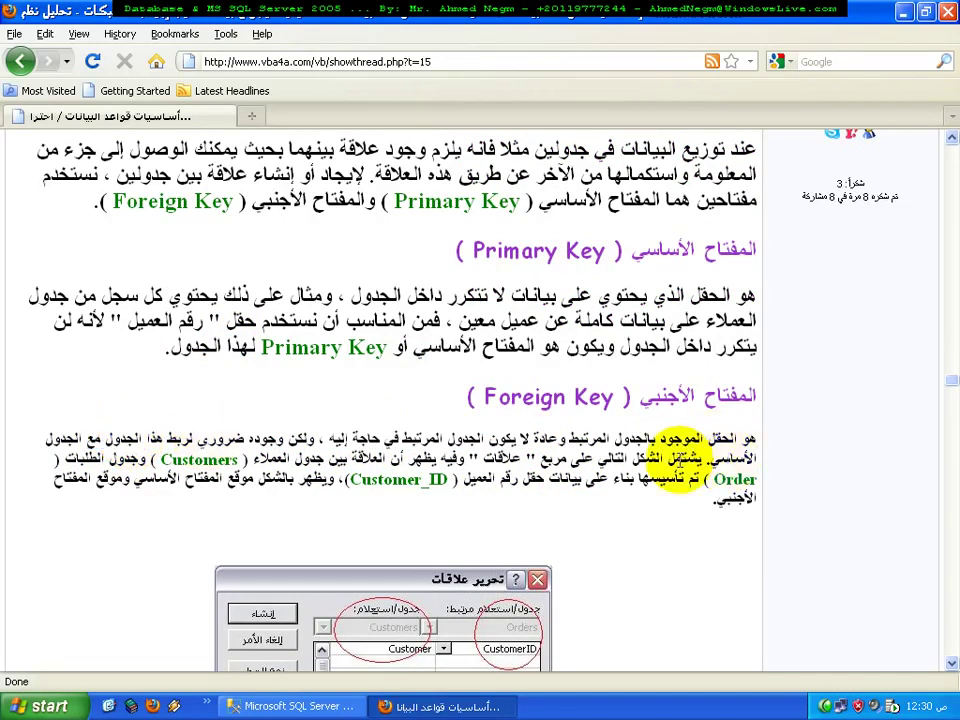
pyautogui.moveTo(662, 458); pyautogui.dragTo(540, 458)
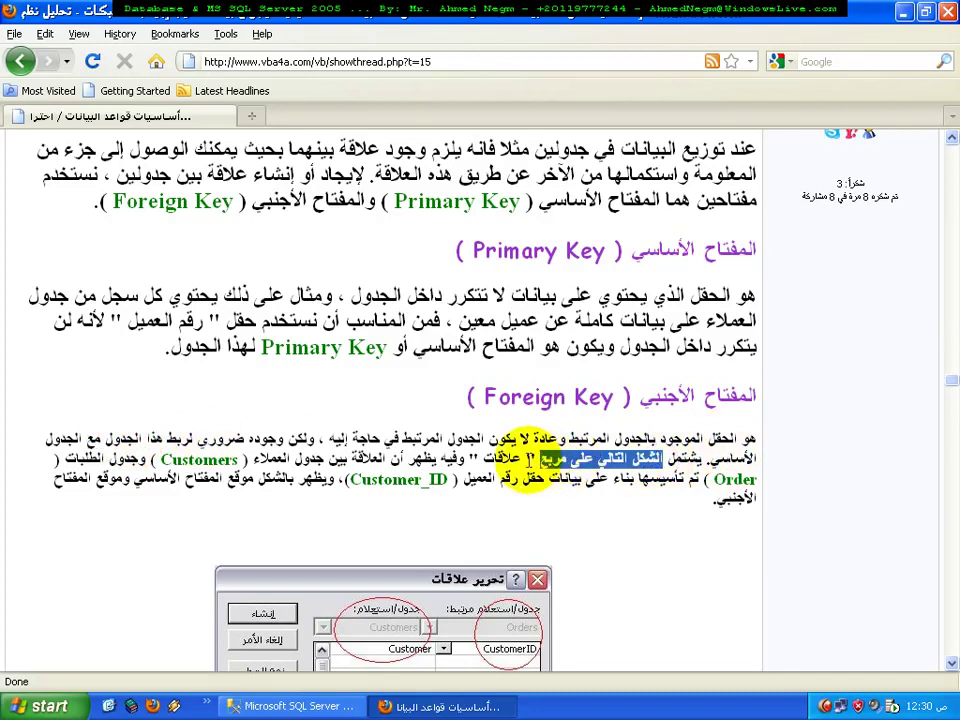
pyautogui.scroll(-4, 560, 420)
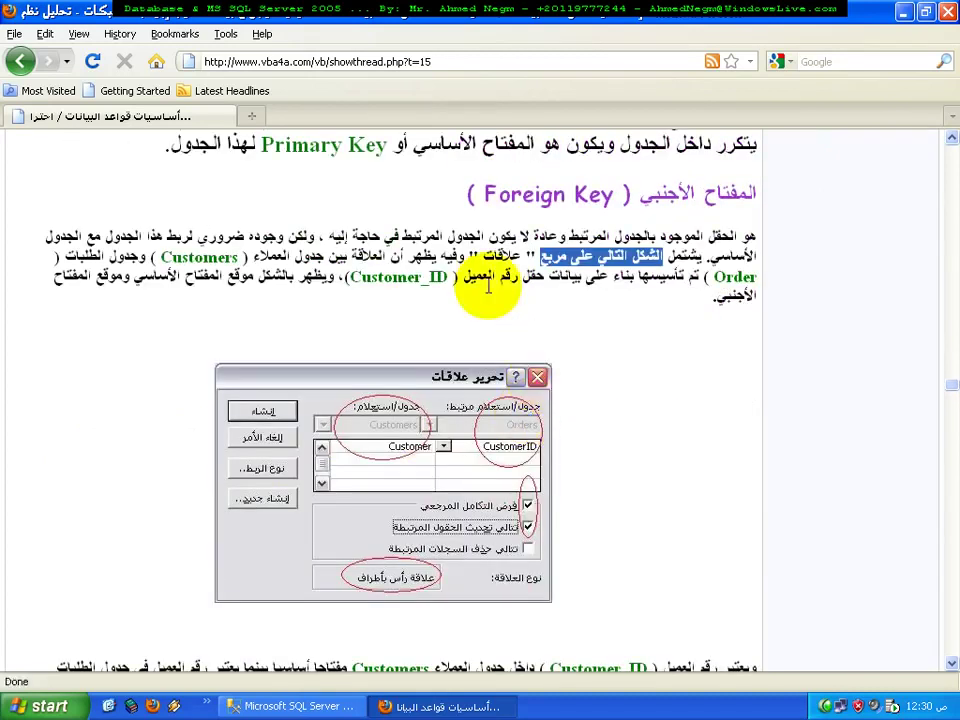
pyautogui.moveTo(457, 256); pyautogui.dragTo(258, 256)
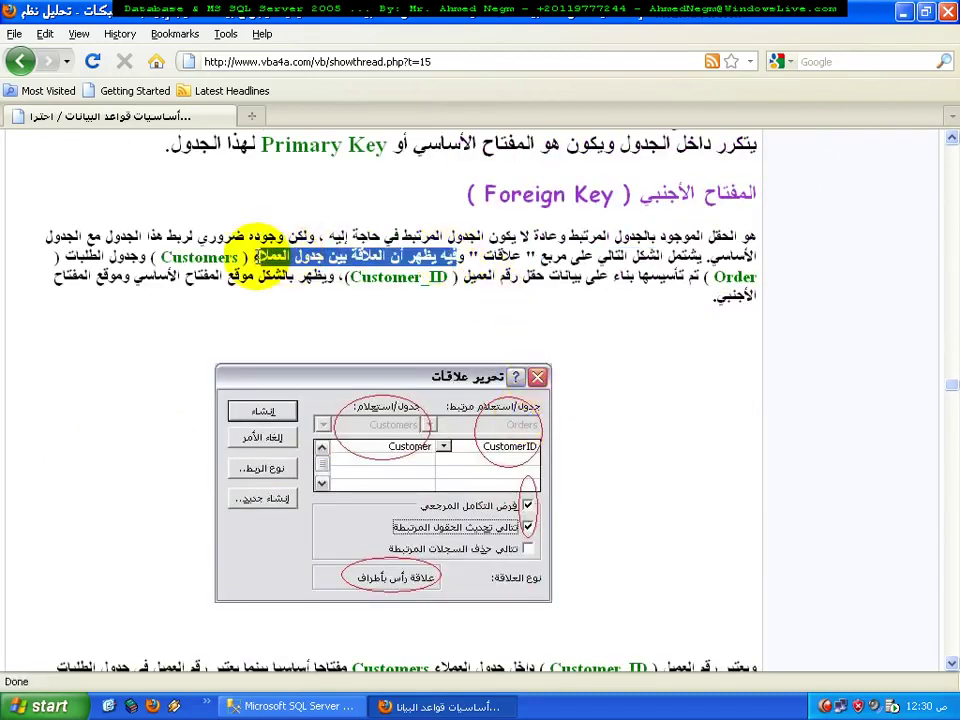
pyautogui.doubleClick(200, 256)
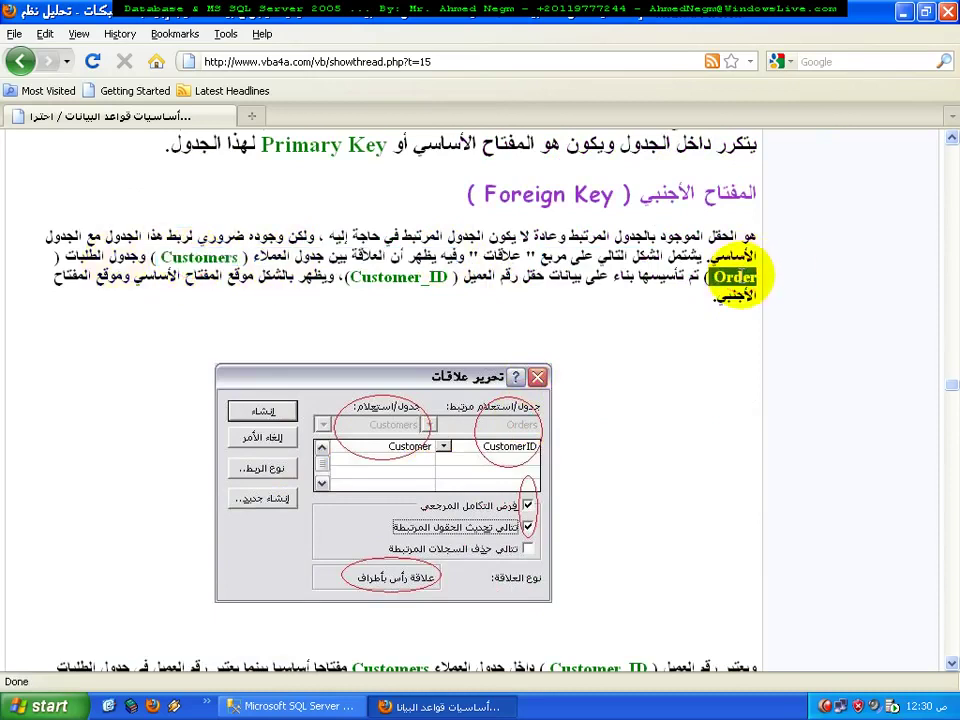
pyautogui.doubleClick(735, 276)
pyautogui.moveTo(638, 277); pyautogui.dragTo(466, 281)
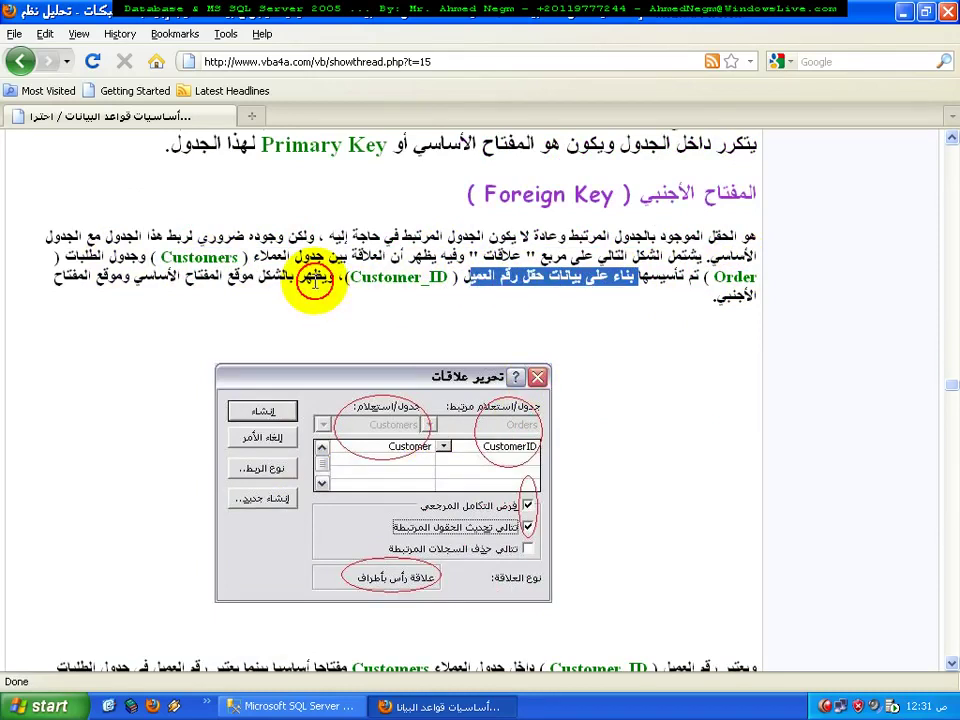
pyautogui.moveTo(316, 279); pyautogui.dragTo(108, 283)
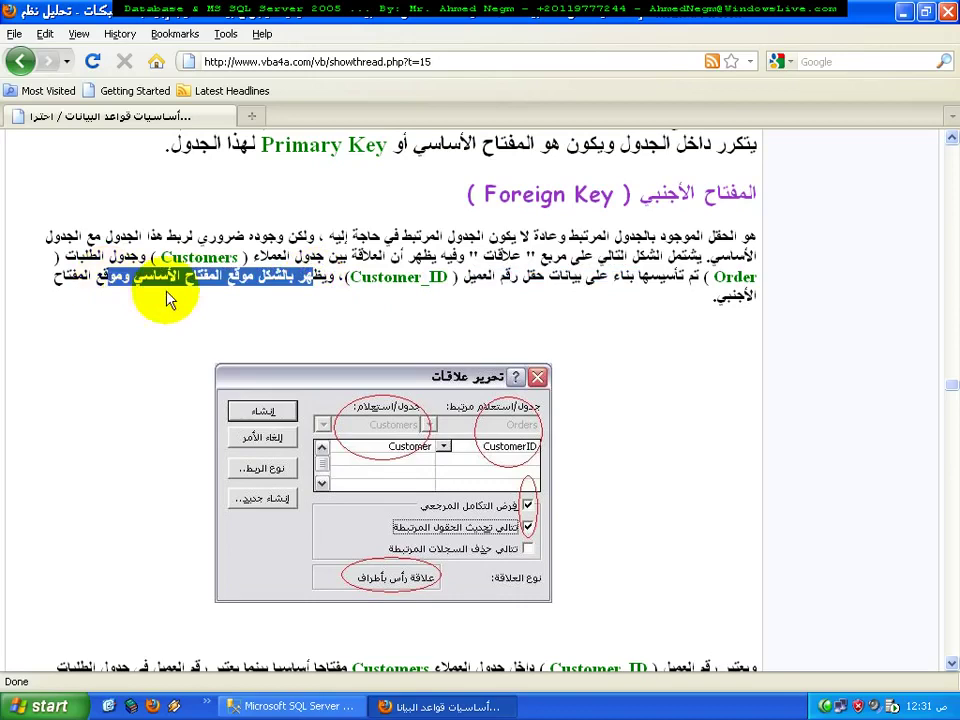
pyautogui.scroll(-2, 675, 307)
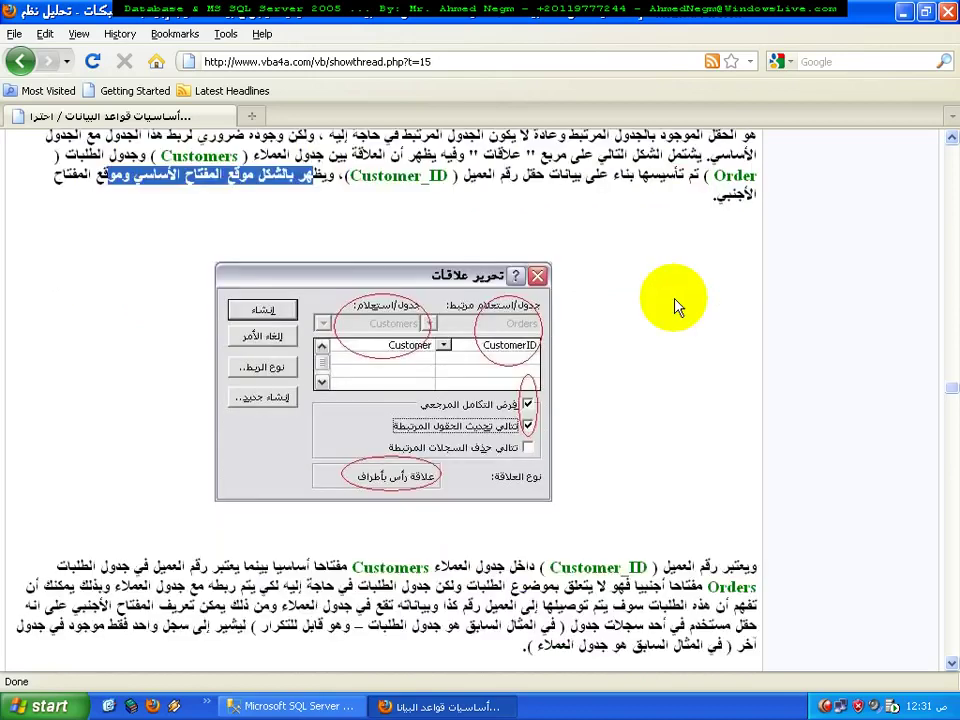
pyautogui.click(675, 307)
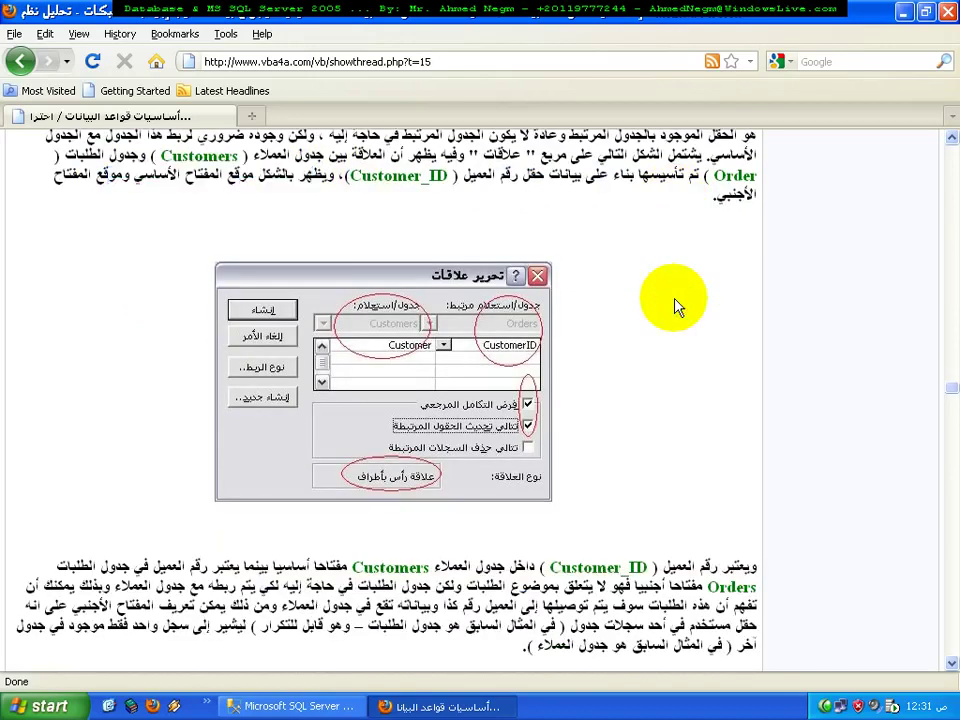
pyautogui.scroll(-2, 675, 307)
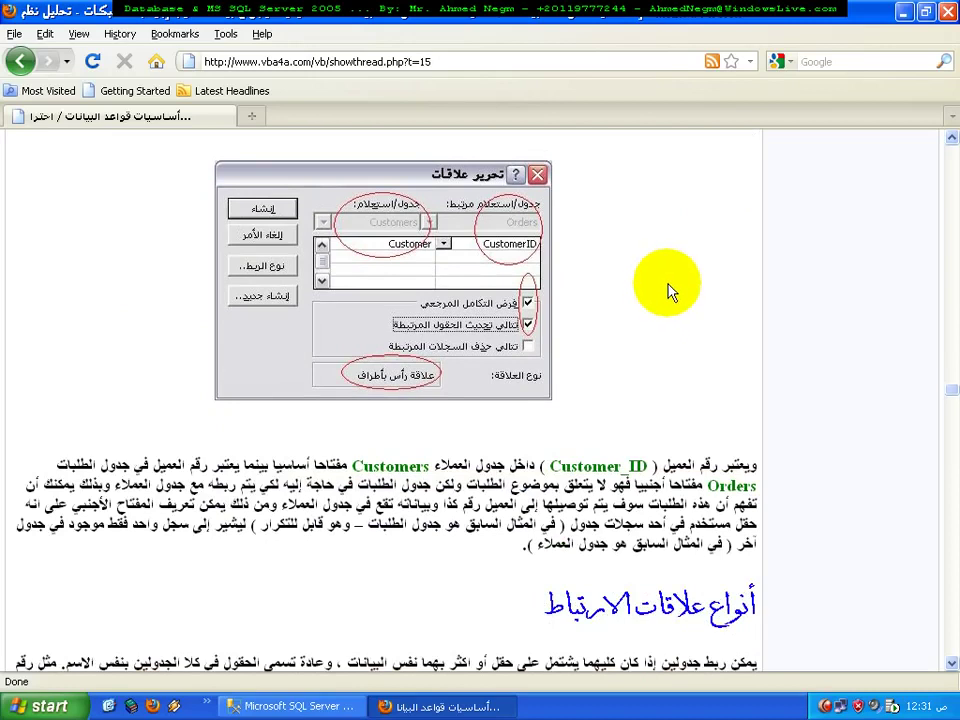
pyautogui.scroll(4, 670, 290)
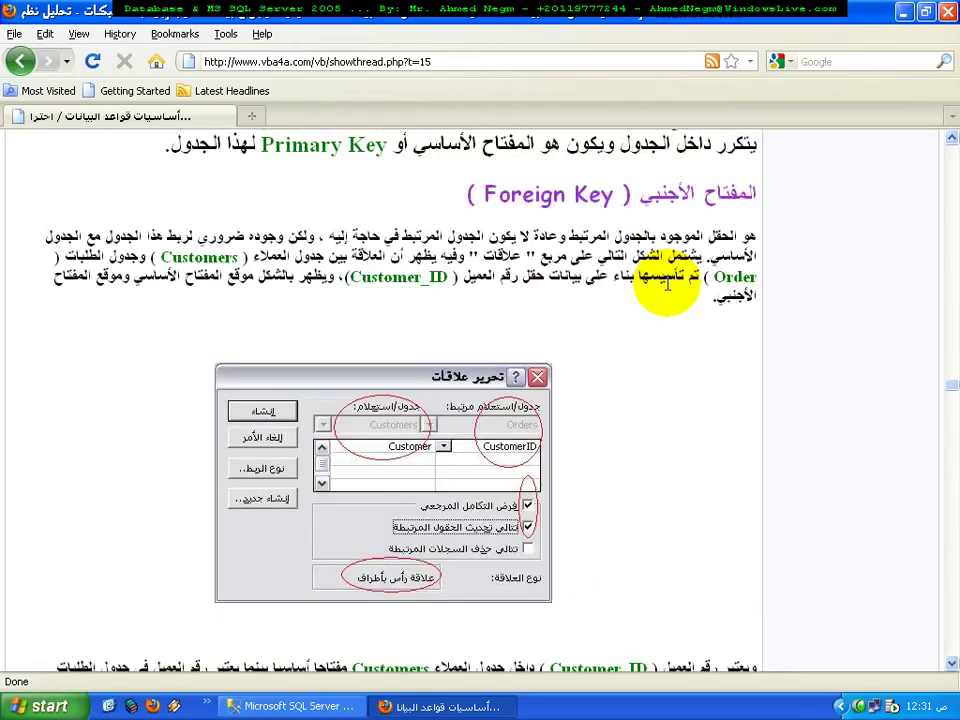
pyautogui.scroll(-4, 670, 280)
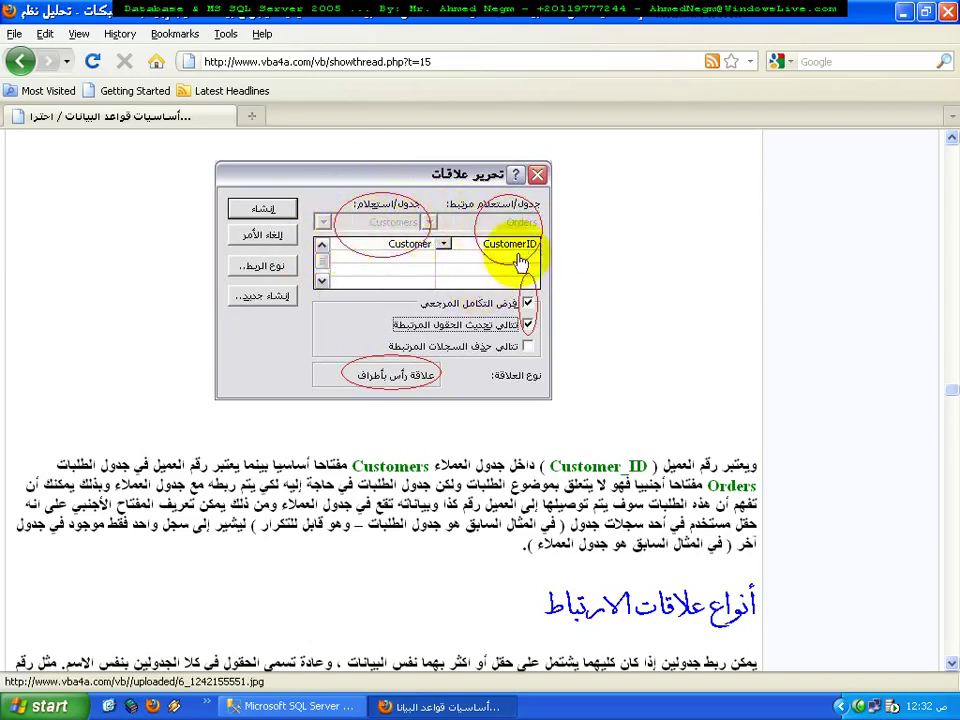
# - Scroll up to the Table2 customers and Table3 orders screenshots linked by customer number
pyautogui.scroll(20, 800, 368)
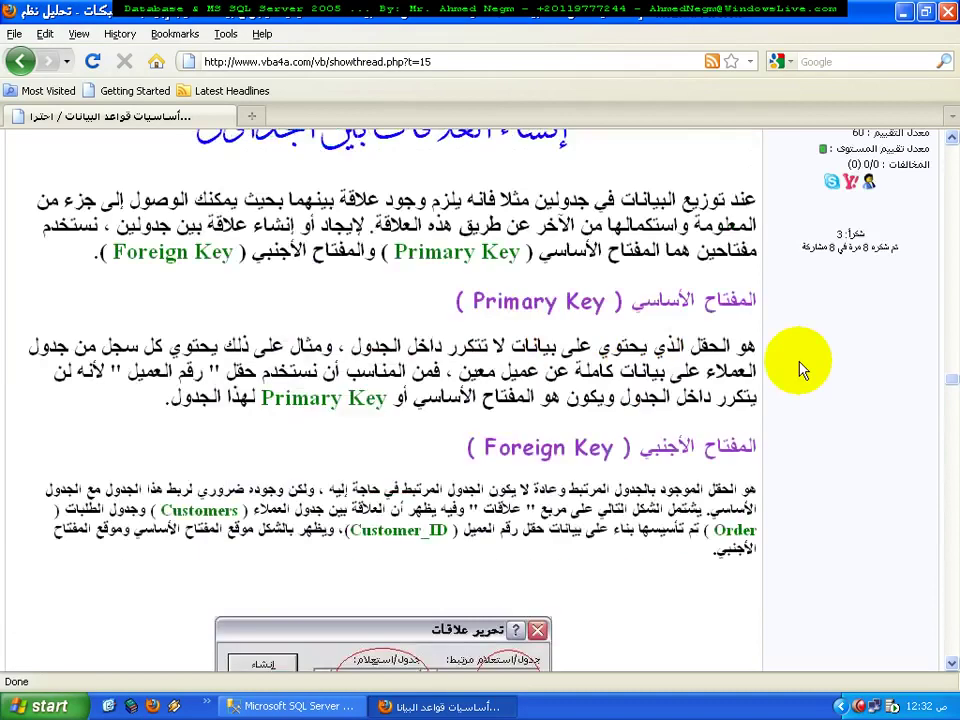
pyautogui.scroll(10, 800, 368)
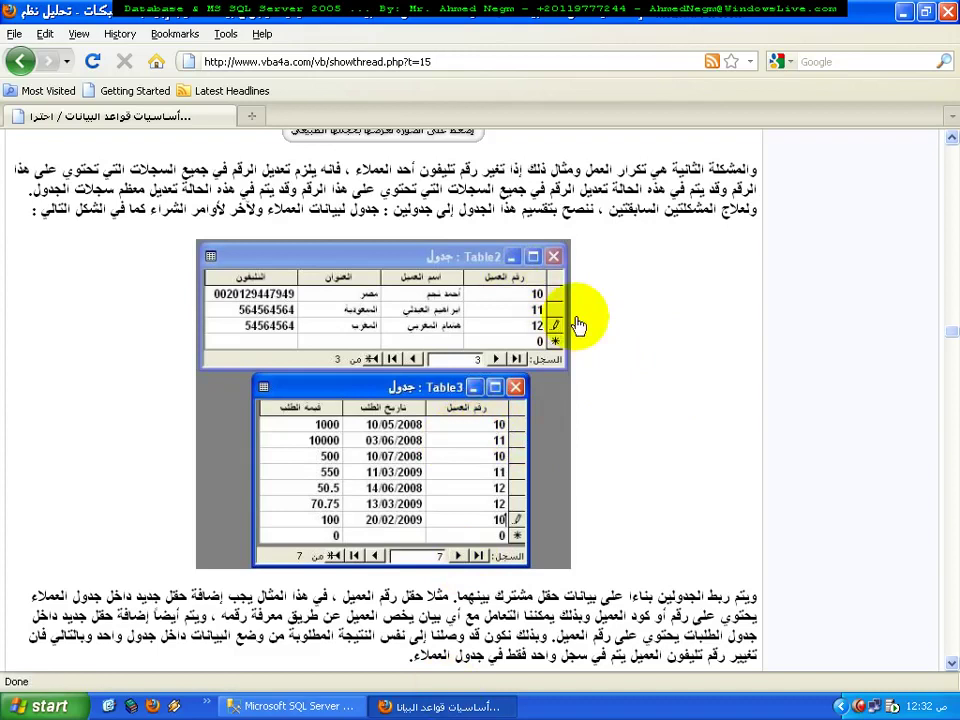
# - Scroll down to the paragraph explaining Customer_ID as a foreign key
pyautogui.scroll(-2, 602, 512)
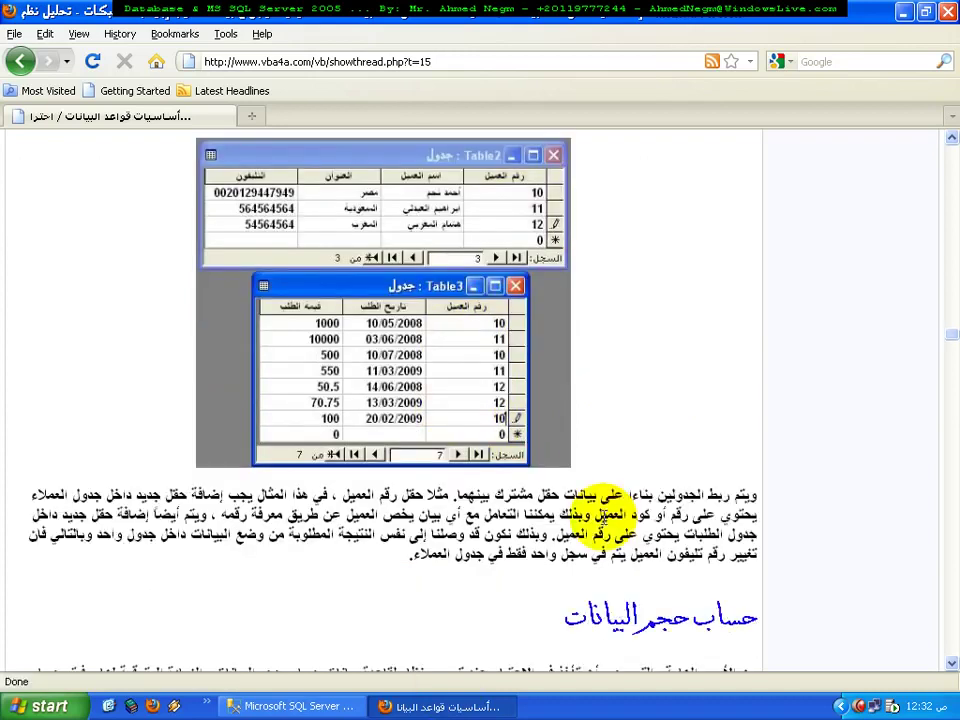
pyautogui.scroll(-15, 603, 512)
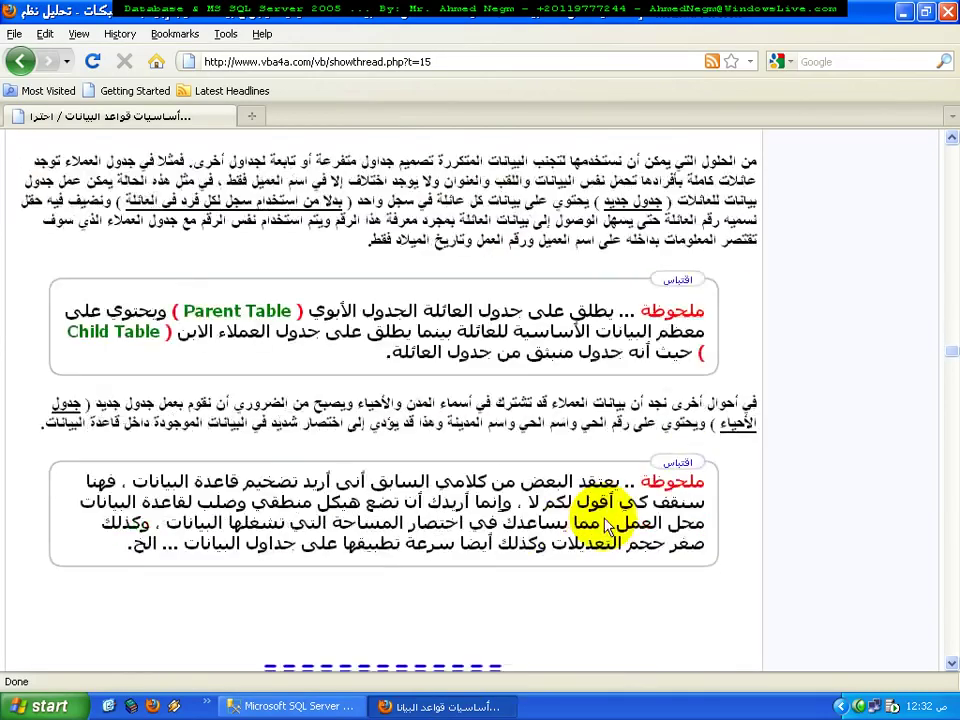
pyautogui.scroll(-10, 605, 527)
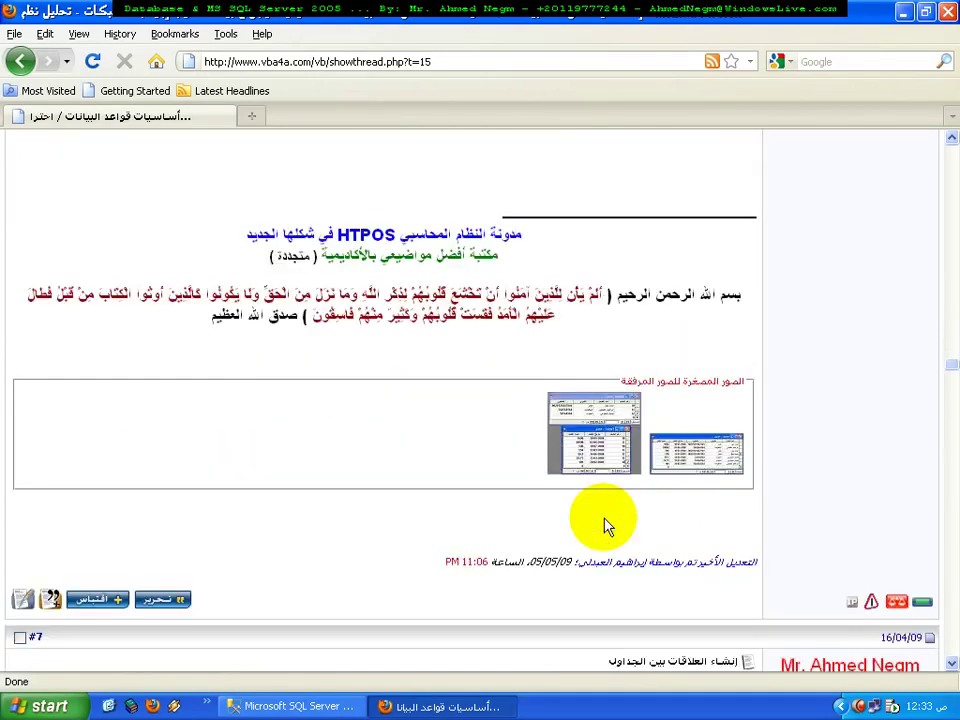
pyautogui.scroll(-15, 605, 527)
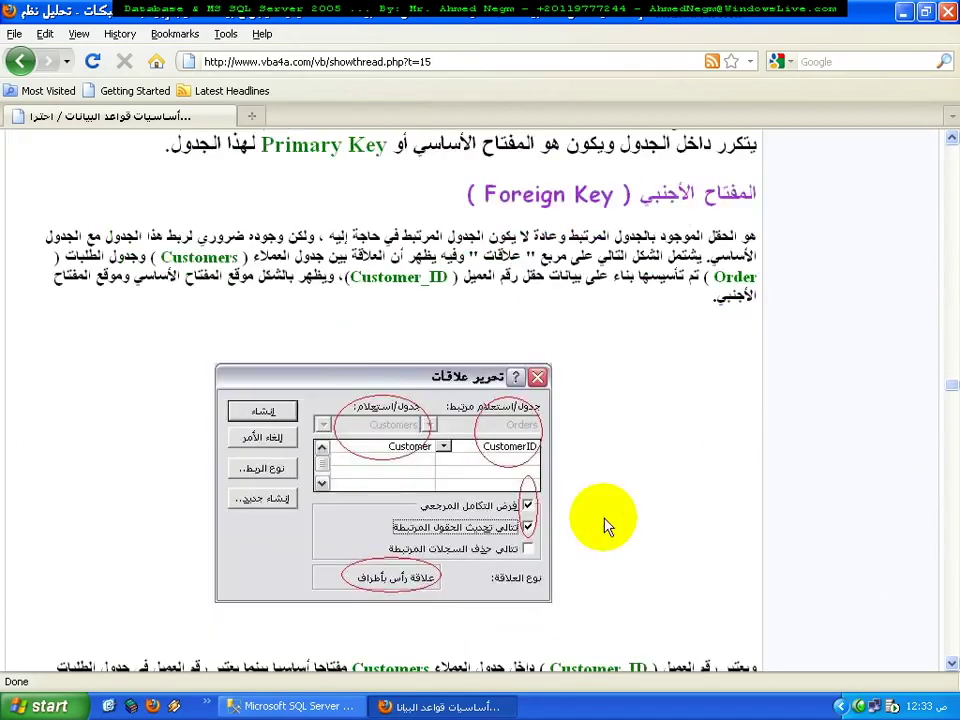
pyautogui.scroll(-4, 605, 527)
pyautogui.scroll(-3, 605, 517)
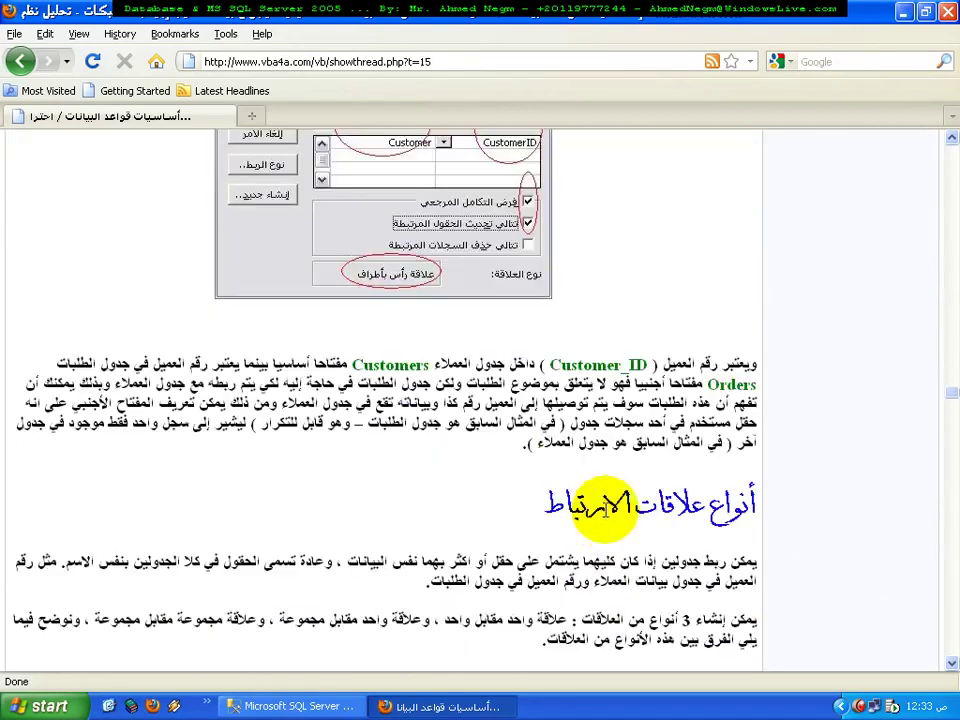
pyautogui.scroll(3, 707, 454)
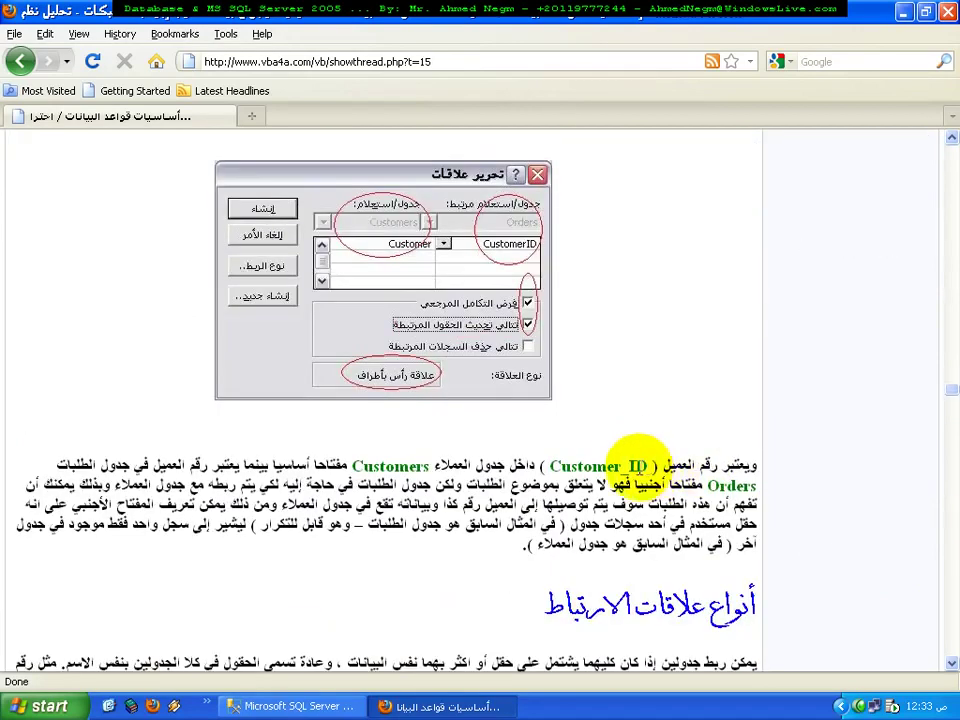
# - Highlight the paragraph's phrases on Customer_ID as primary key in customers and foreign key in Orders
pyautogui.moveTo(497, 463); pyautogui.dragTo(440, 466)
pyautogui.moveTo(335, 464); pyautogui.dragTo(228, 464)
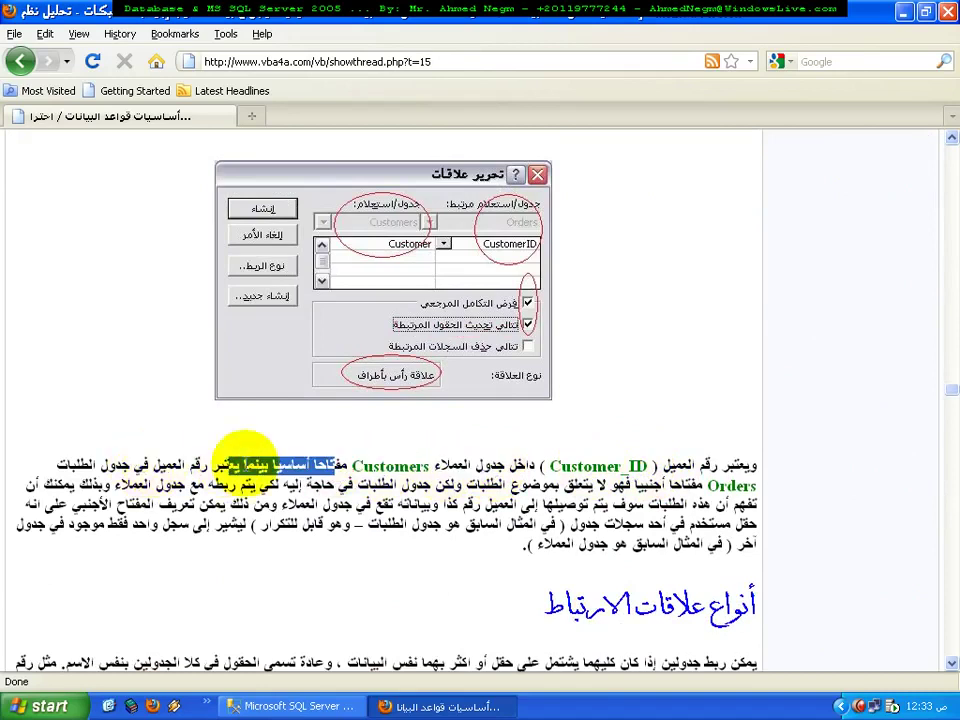
pyautogui.moveTo(697, 486); pyautogui.dragTo(458, 488)
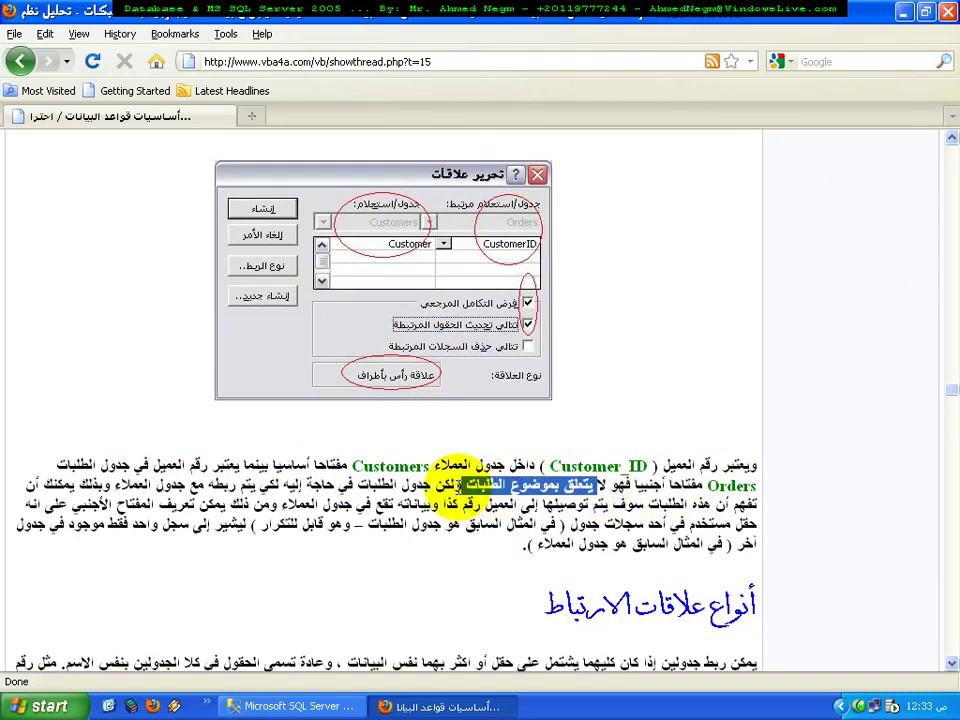
pyautogui.moveTo(356, 486); pyautogui.dragTo(310, 485)
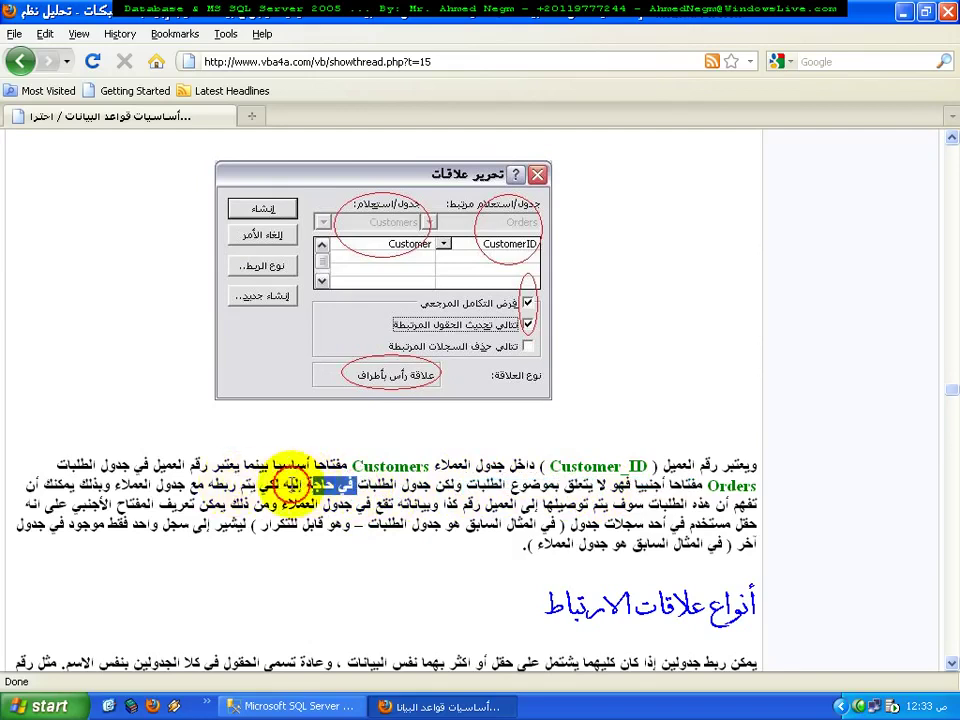
pyautogui.click(207, 472)
pyautogui.moveTo(210, 480); pyautogui.dragTo(52, 476)
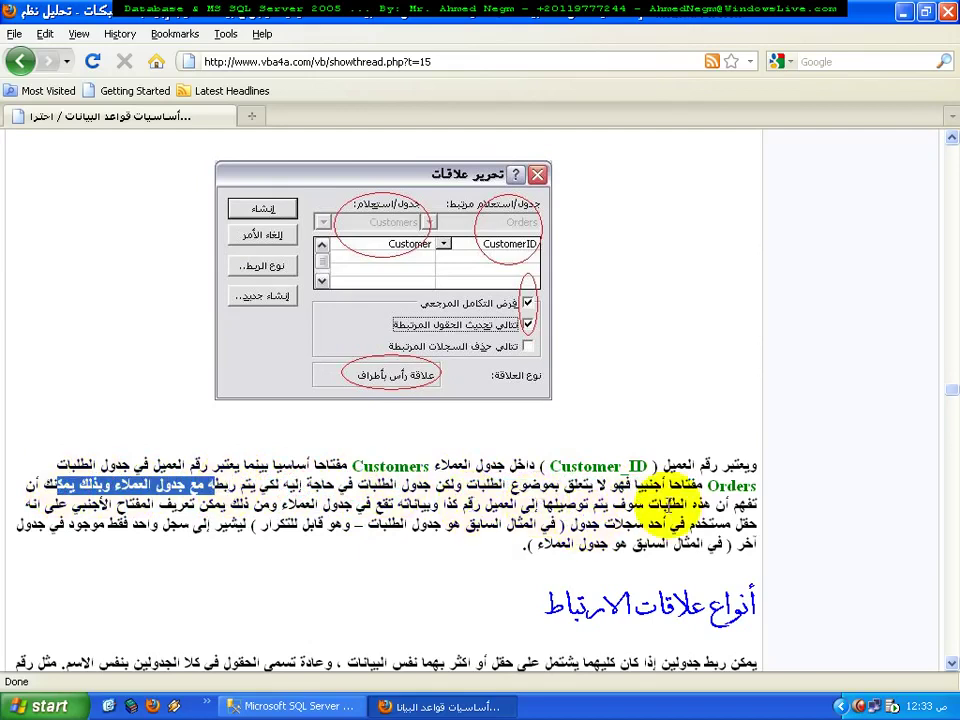
pyautogui.moveTo(703, 503); pyautogui.dragTo(283, 505)
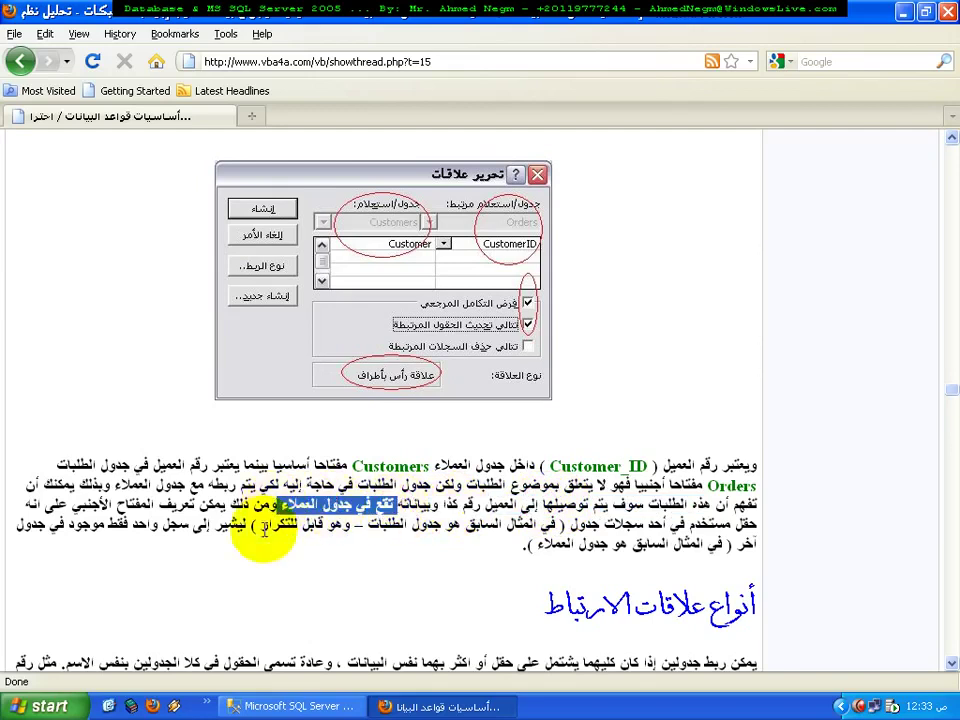
pyautogui.moveTo(221, 505); pyautogui.dragTo(72, 507)
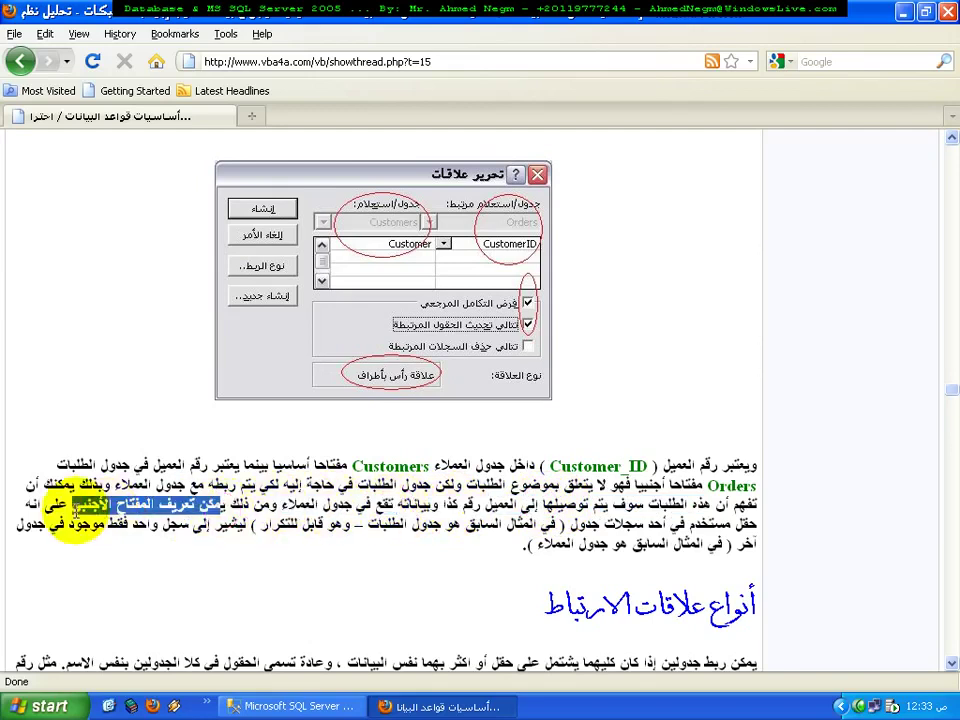
pyautogui.moveTo(722, 524); pyautogui.dragTo(578, 528)
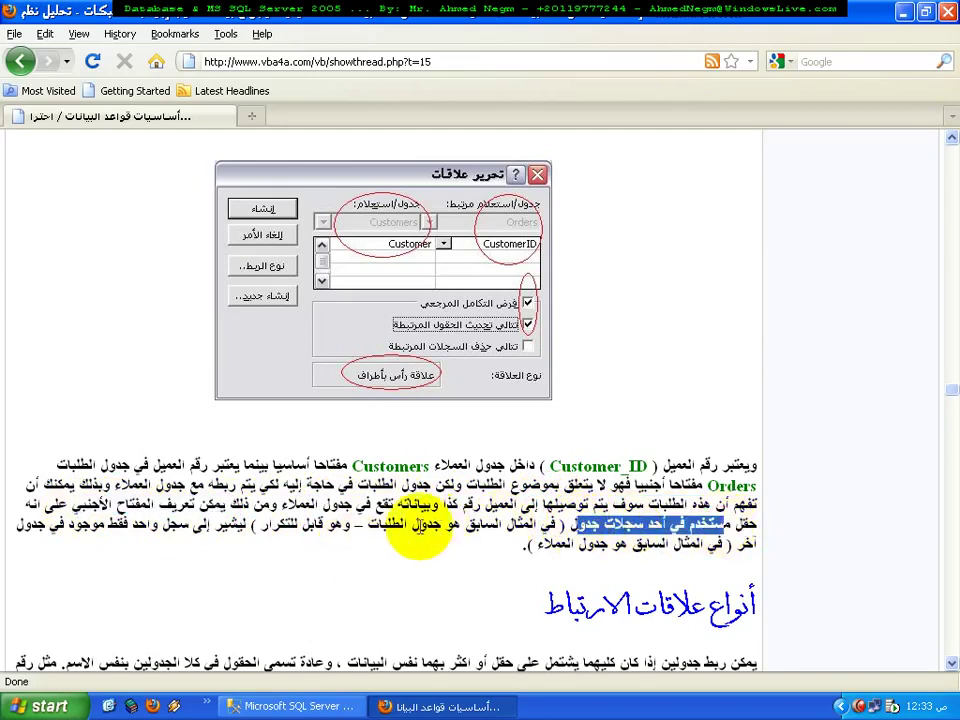
pyautogui.moveTo(245, 525); pyautogui.dragTo(63, 528)
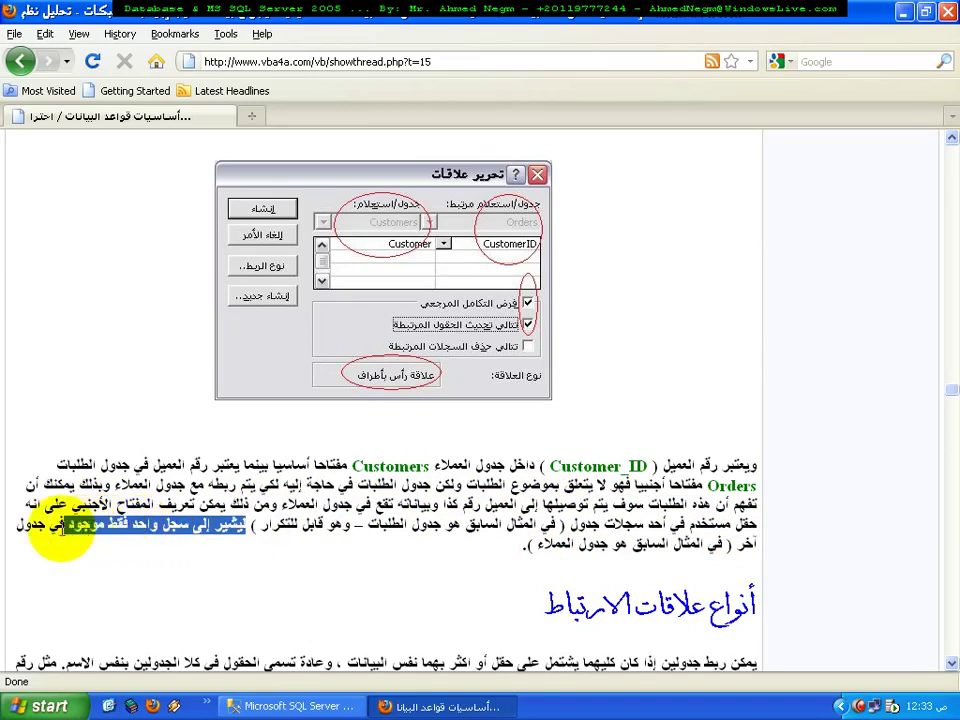
pyautogui.click(745, 541)
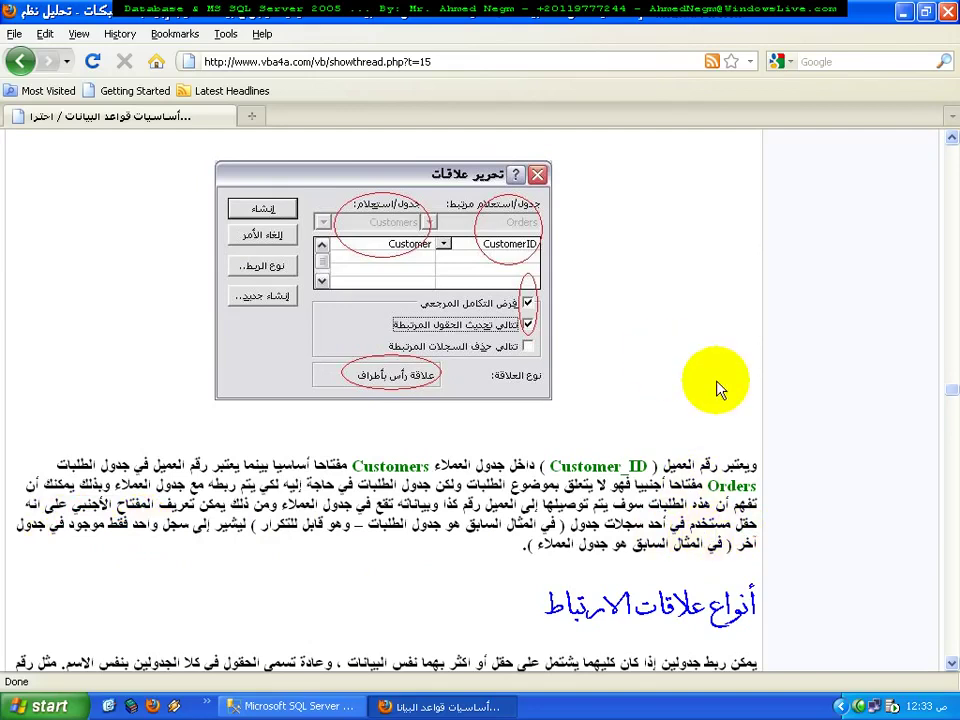
# - Scroll on to the relationship types heading covering One-to-Many, One-to-One and Many-to-Many
pyautogui.scroll(-7, 717, 390)
pyautogui.scroll(3, 690, 378)
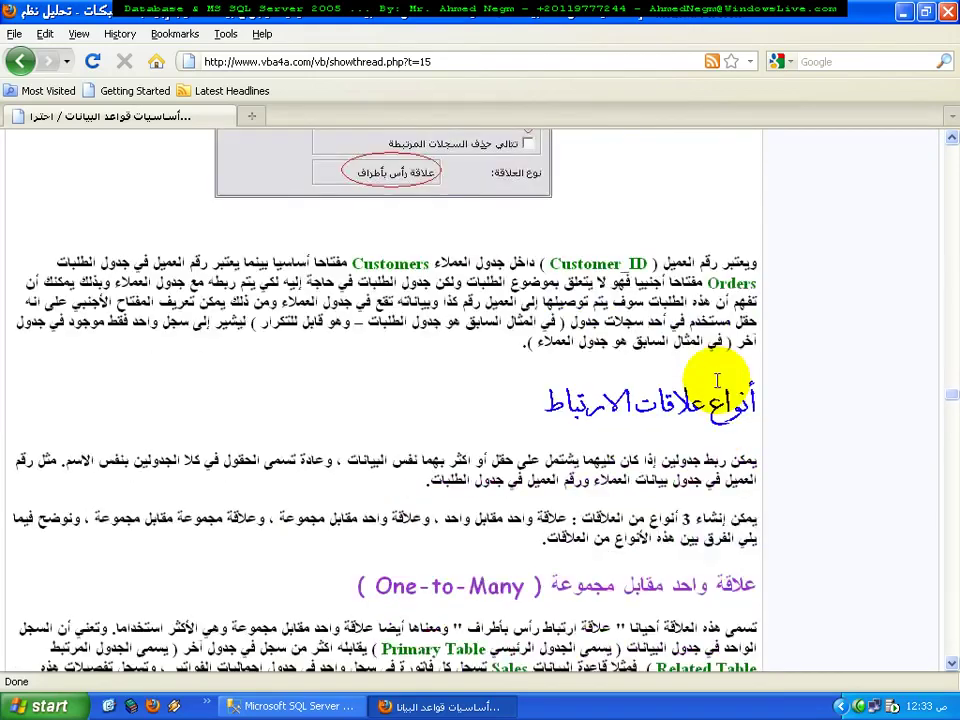
pyautogui.scroll(-3, 700, 380)
pyautogui.scroll(-2, 717, 382)
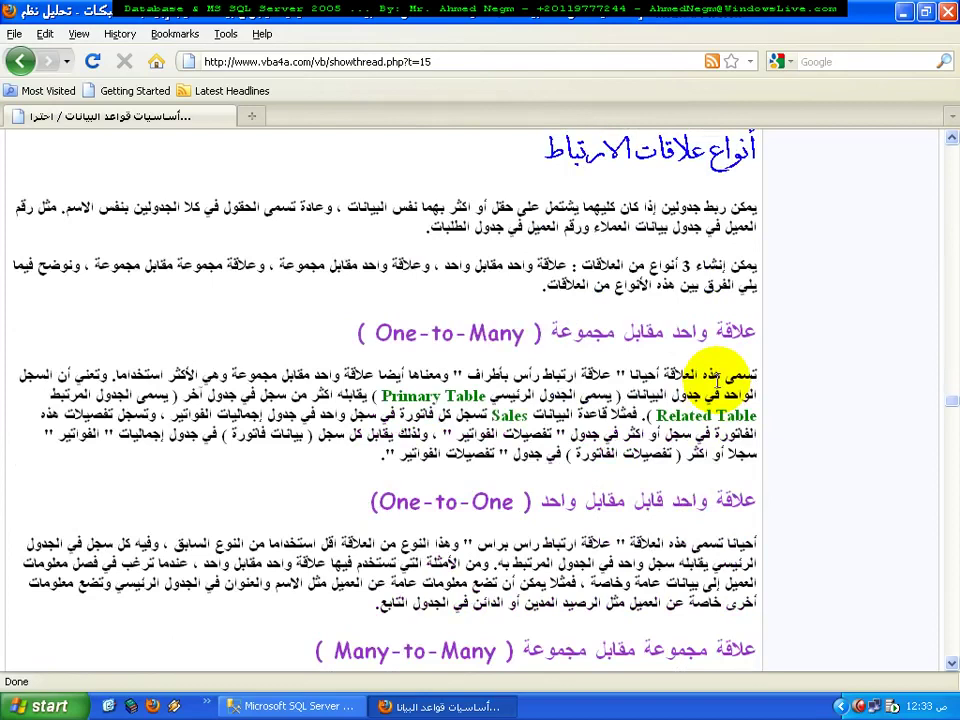
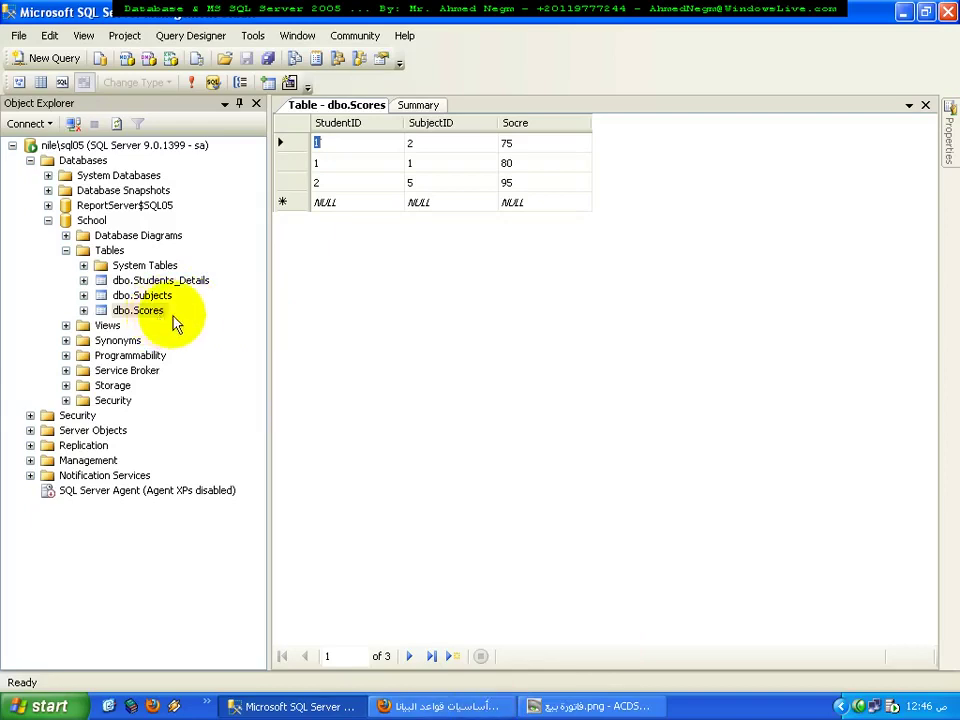
# - Bring up the Firefox relationships article and highlight phrases in its Many-to-Many paragraph
pyautogui.click(484, 695)
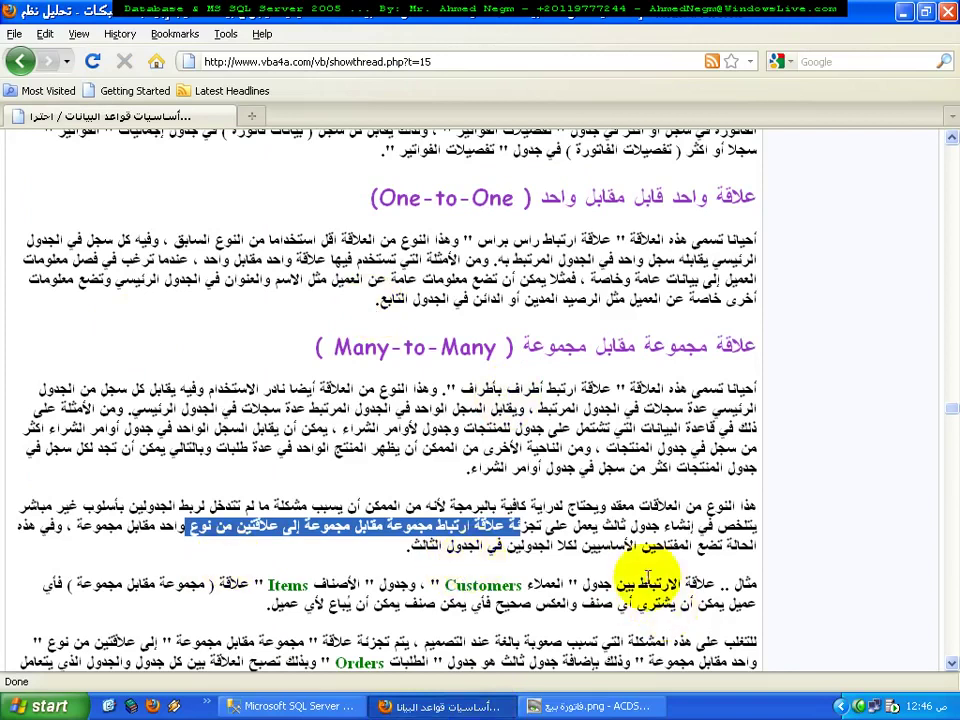
pyautogui.click(165, 530)
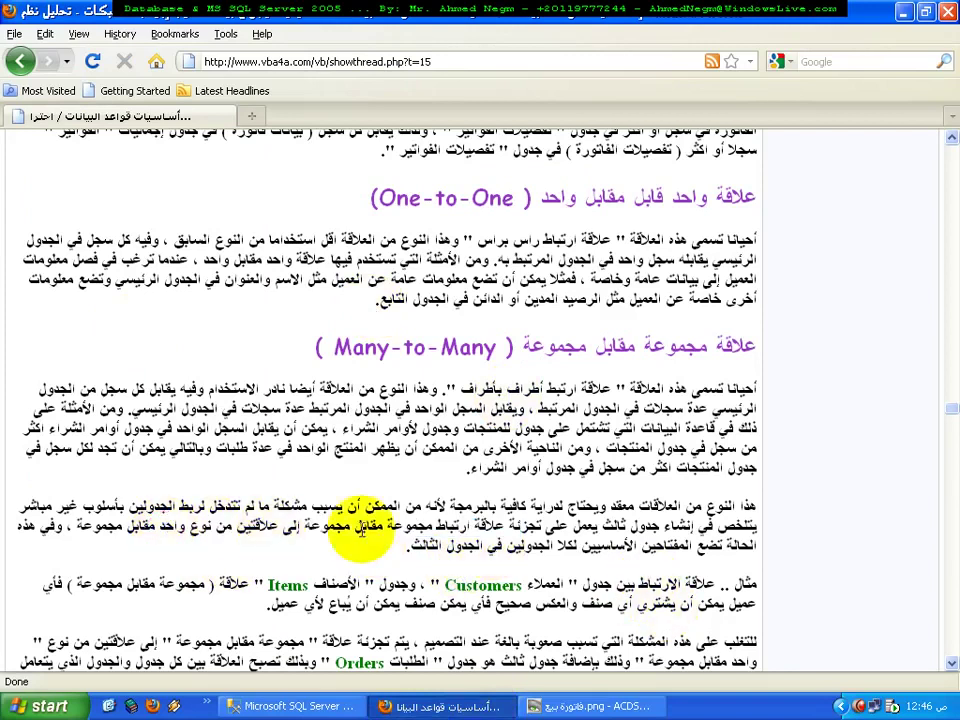
pyautogui.moveTo(470, 525); pyautogui.dragTo(372, 530)
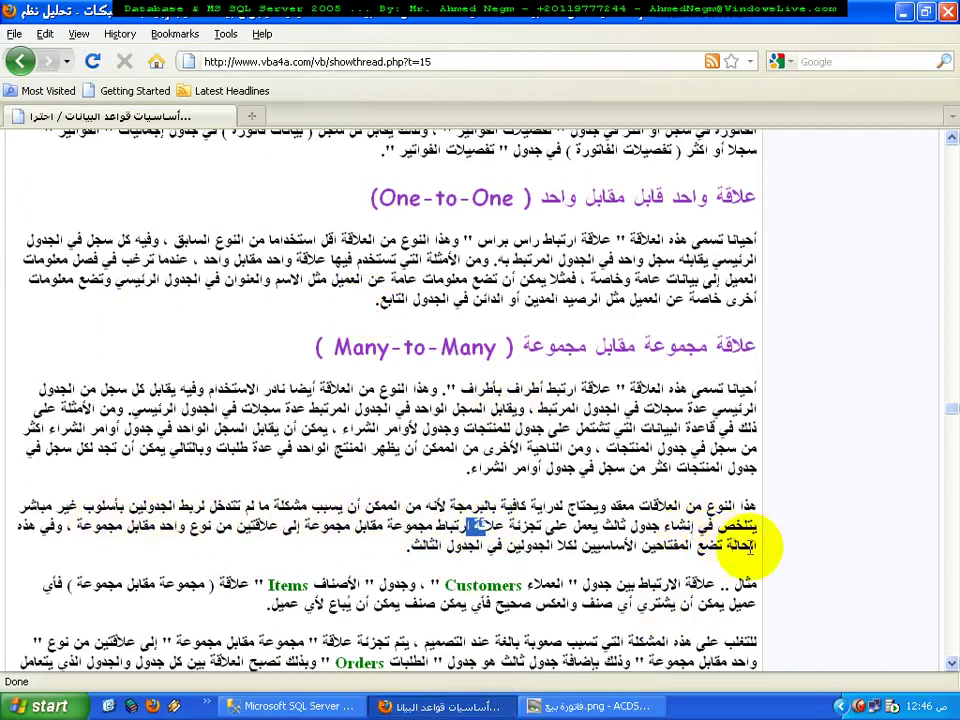
pyautogui.moveTo(719, 547); pyautogui.dragTo(690, 550)
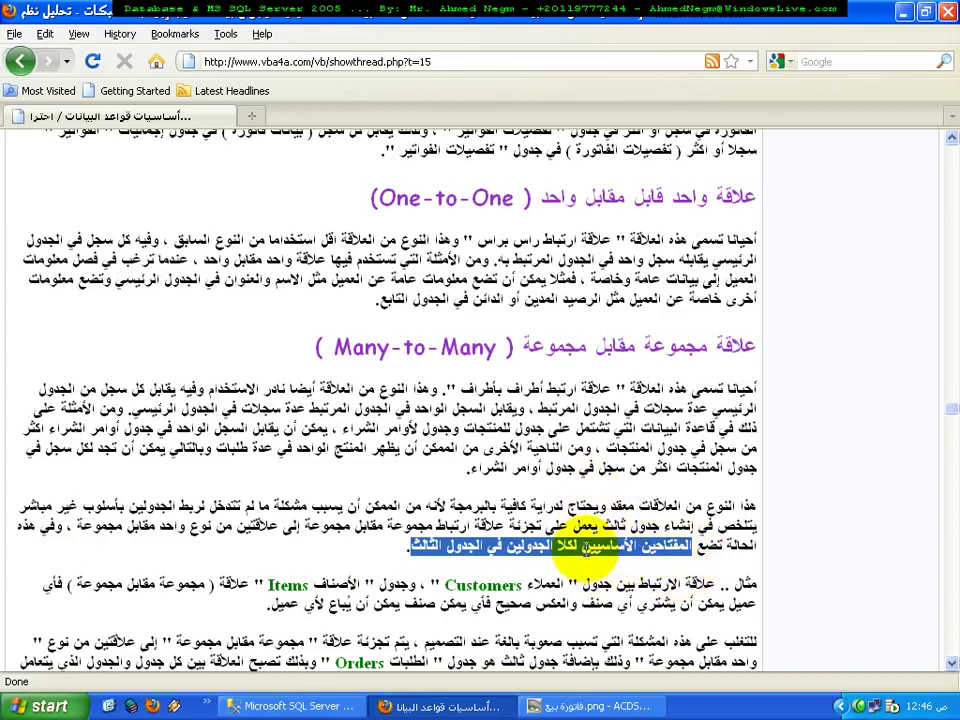
pyautogui.click(514, 556)
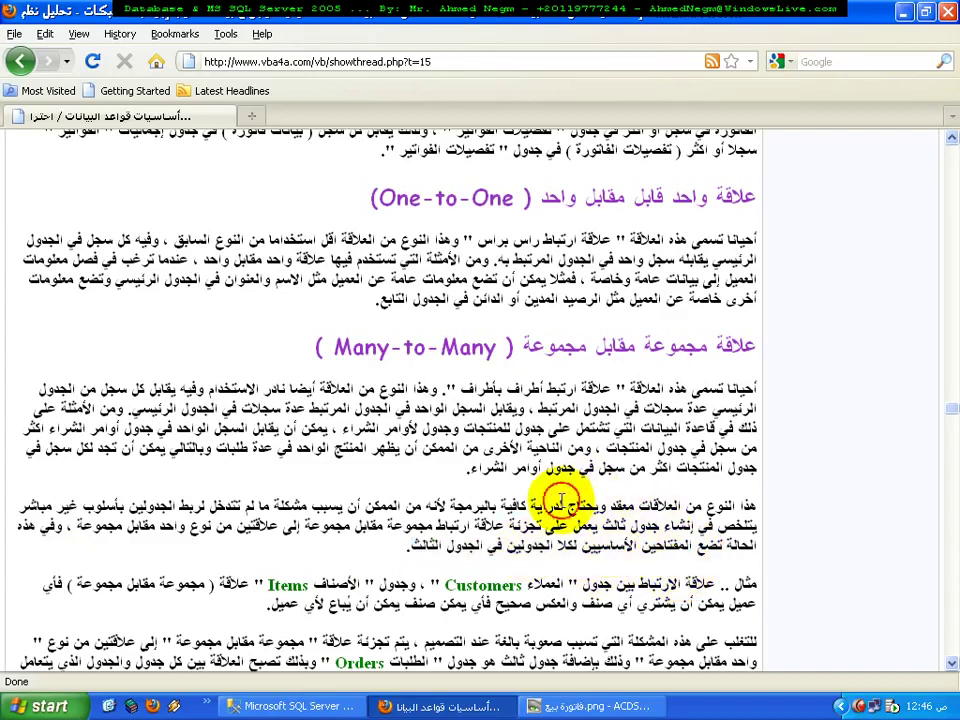
pyautogui.moveTo(562, 500); pyautogui.dragTo(627, 502)
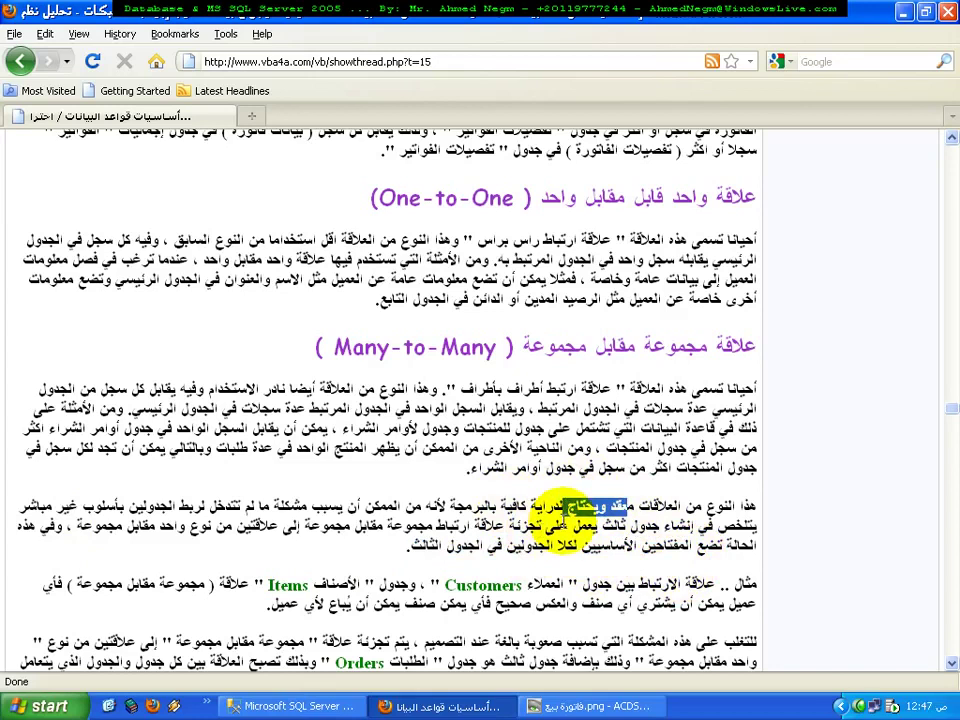
# - Scroll through the forum thread to the Items, Customers and Orders table diagram
pyautogui.scroll(-2, 566, 530)
pyautogui.scroll(-4, 566, 530)
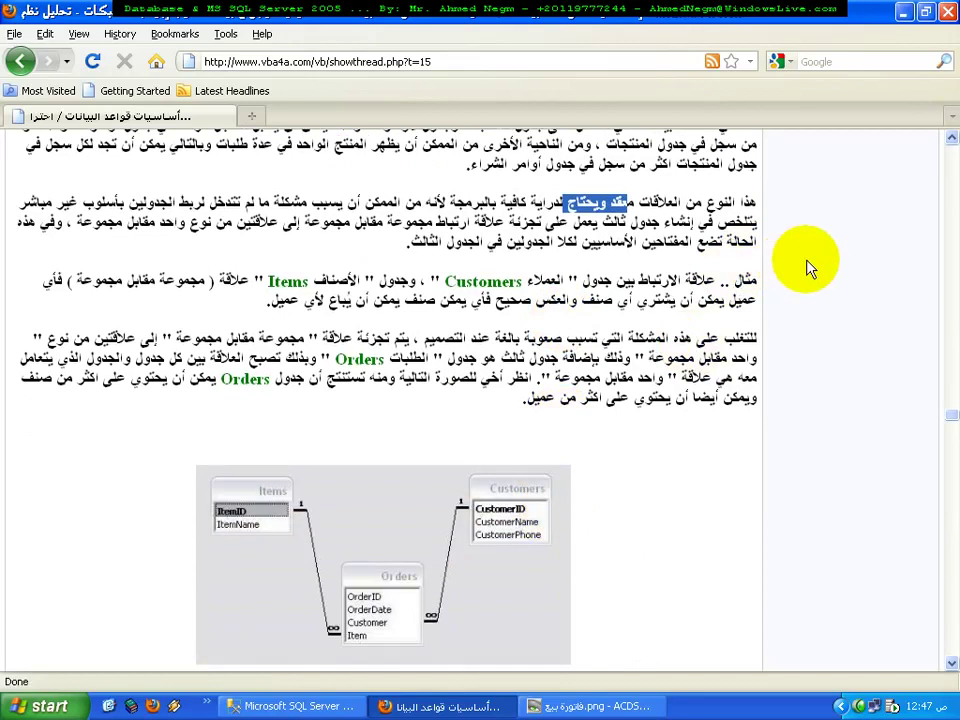
pyautogui.scroll(-2, 810, 268)
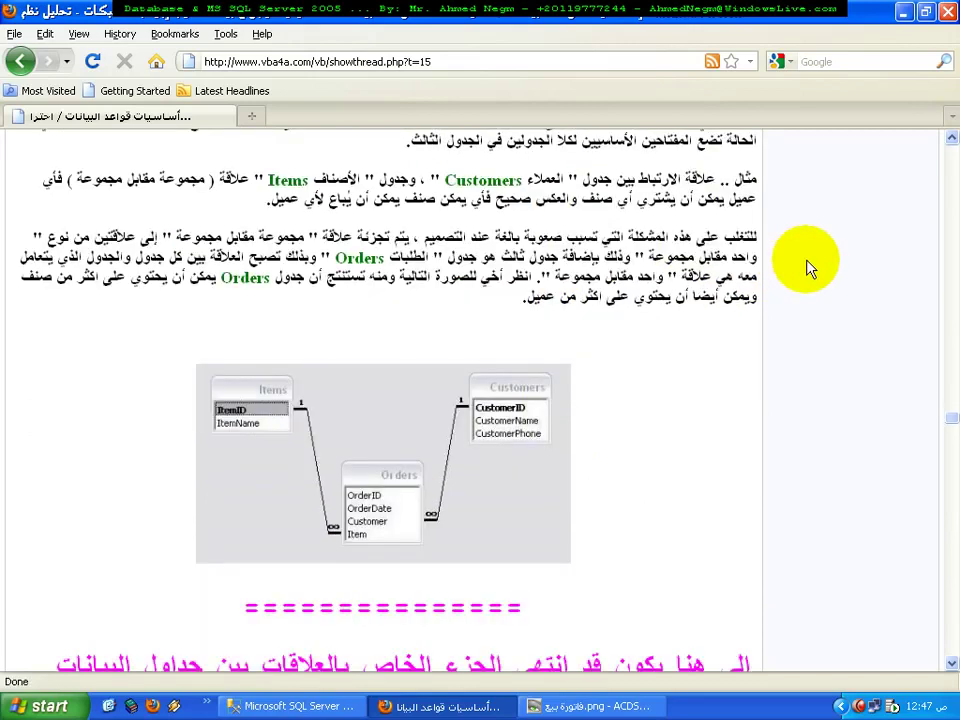
pyautogui.scroll(-18, 810, 268)
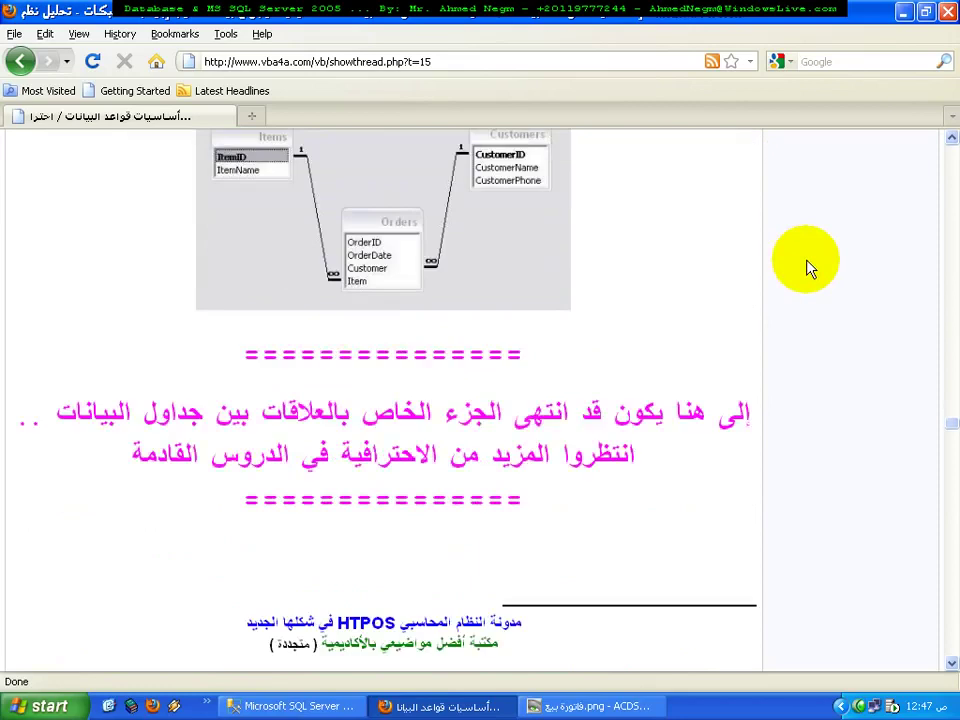
pyautogui.scroll(-10, 810, 268)
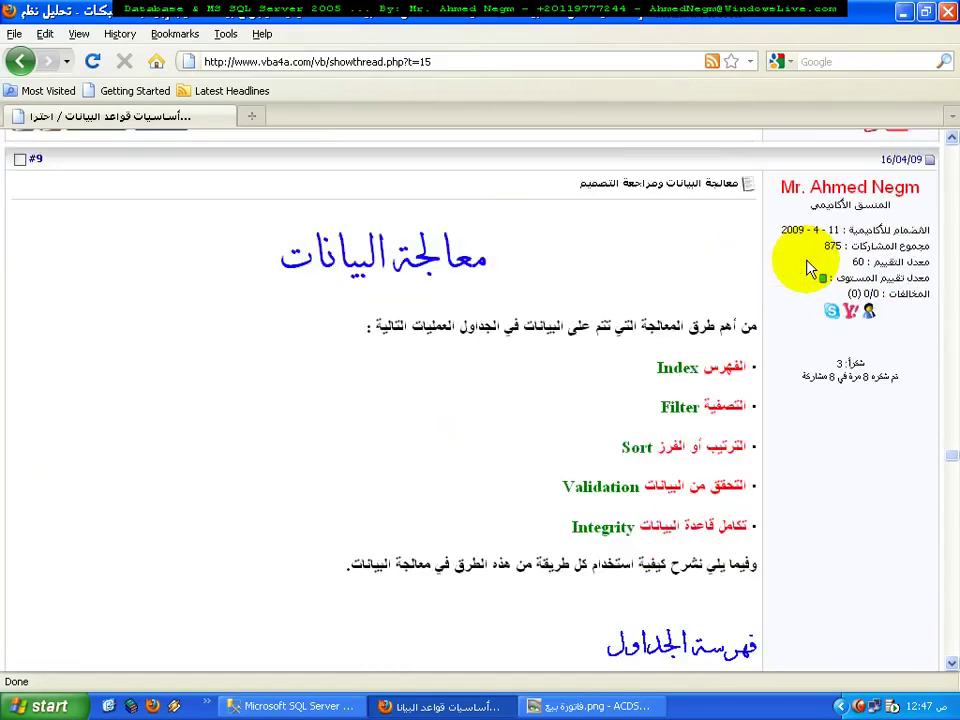
pyautogui.scroll(-8, 810, 268)
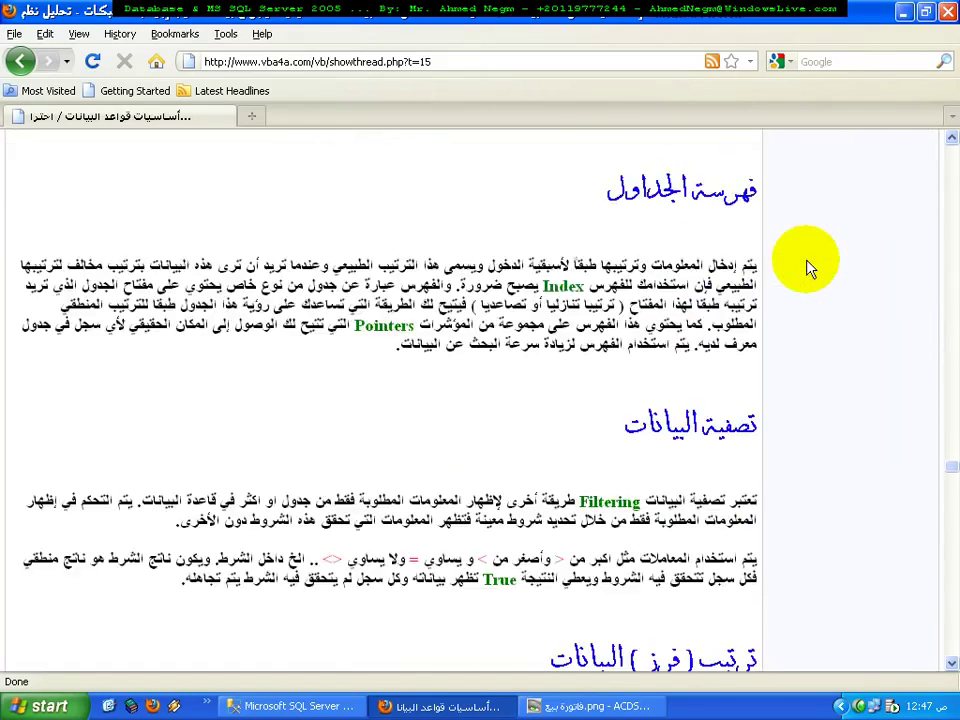
pyautogui.scroll(-7, 810, 268)
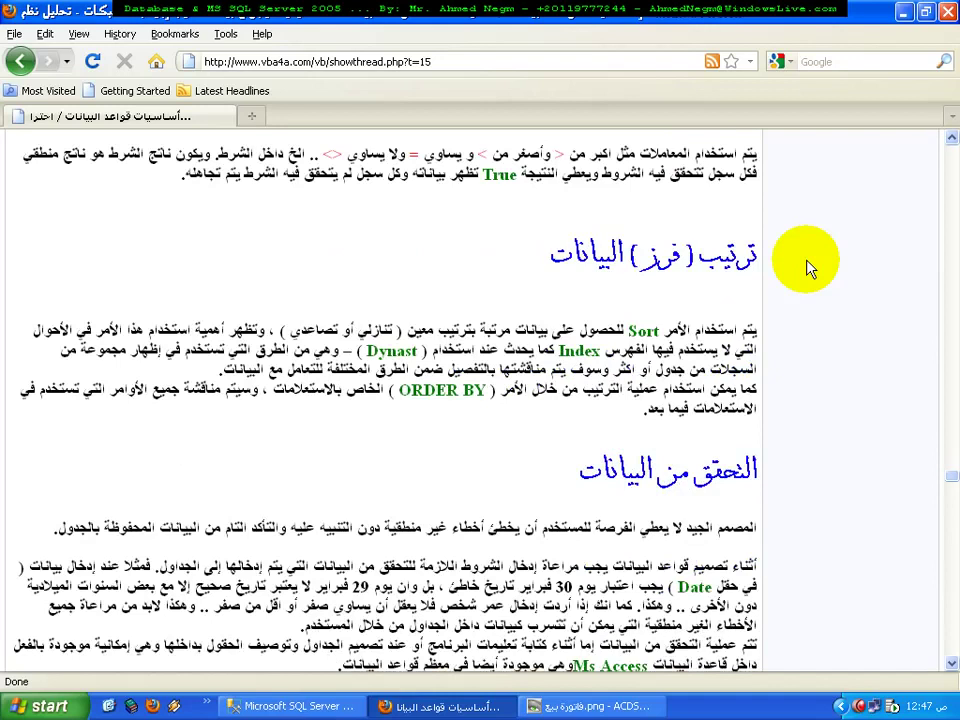
pyautogui.scroll(-3, 810, 268)
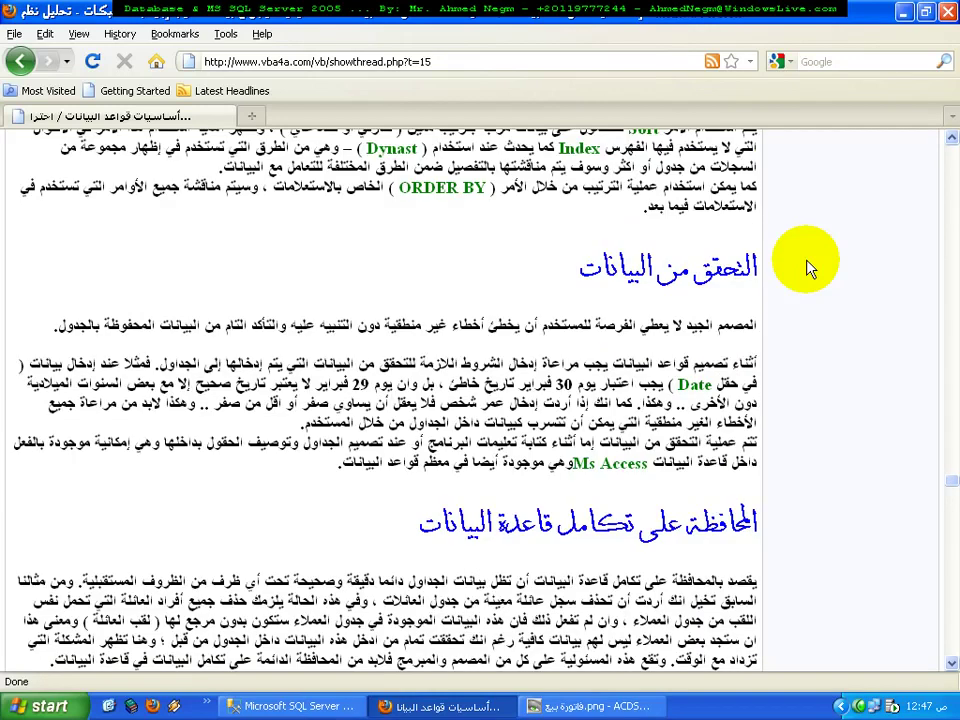
pyautogui.scroll(-3, 810, 268)
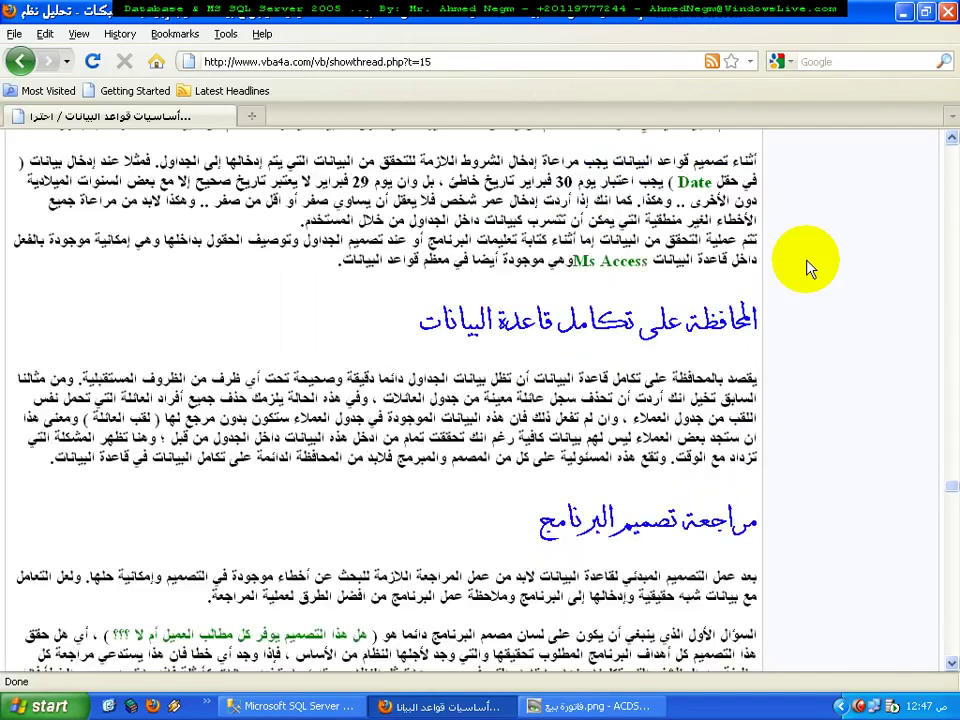
pyautogui.scroll(-2, 810, 268)
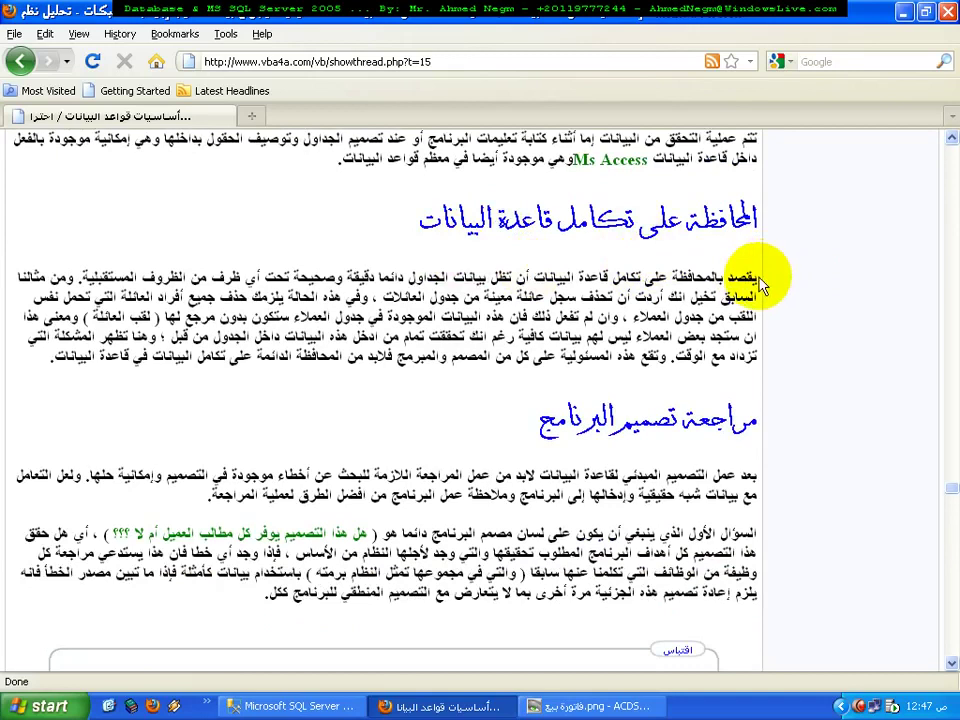
pyautogui.scroll(-2, 762, 286)
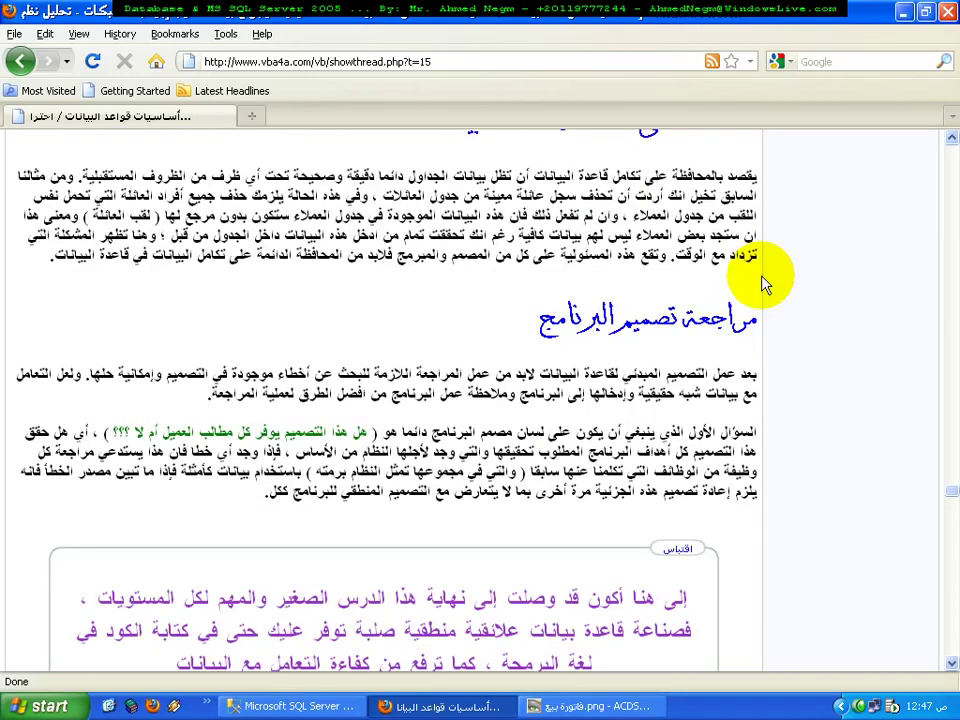
pyautogui.scroll(-2, 762, 286)
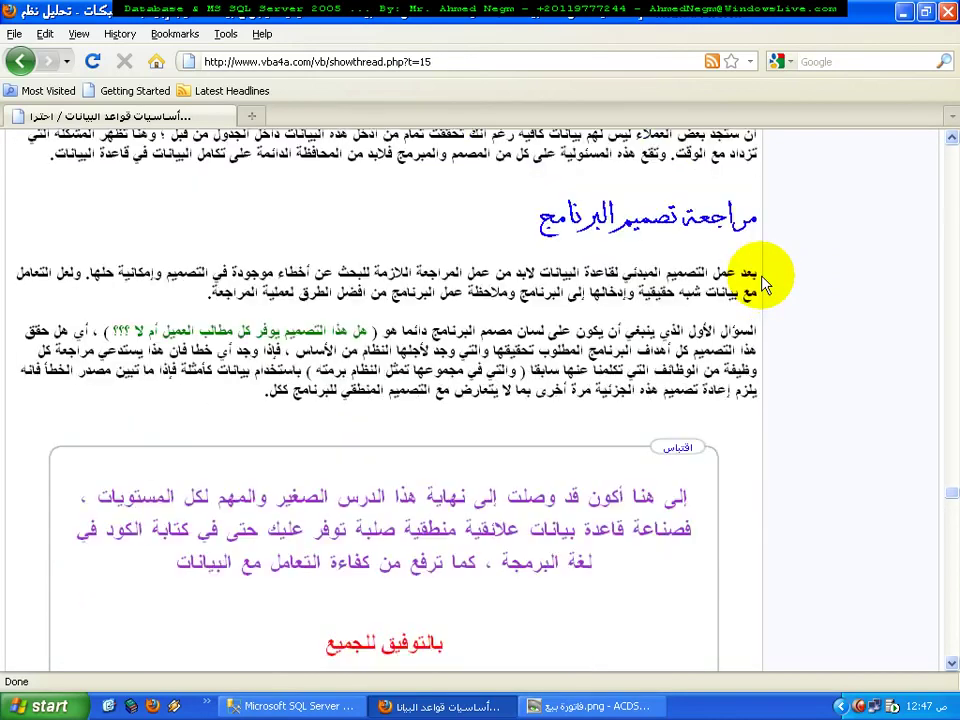
pyautogui.scroll(5, 762, 286)
pyautogui.scroll(2, 762, 284)
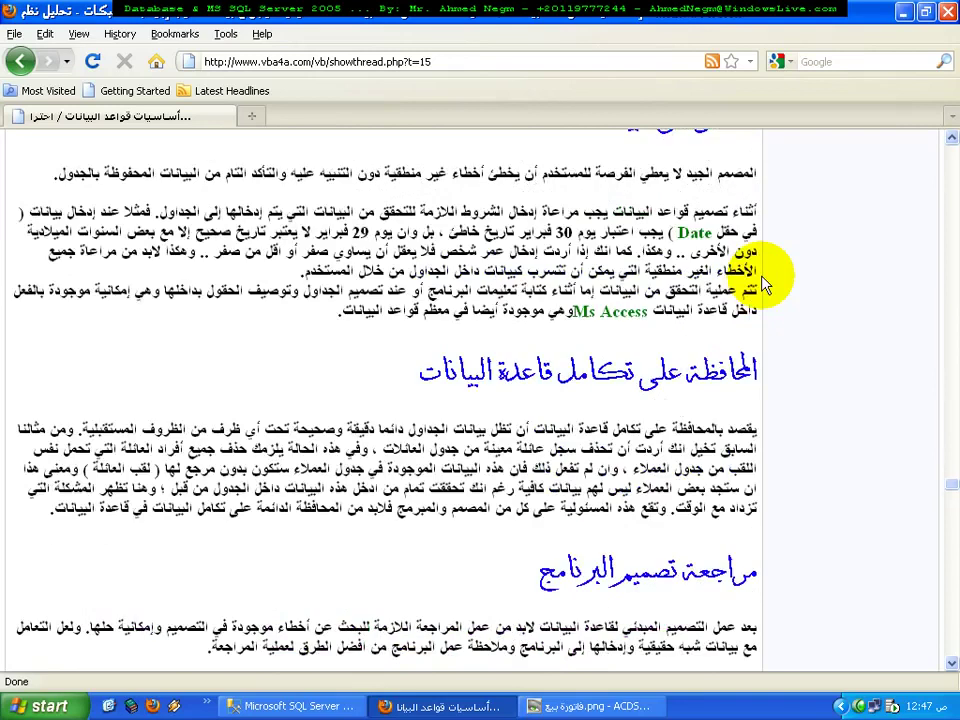
pyautogui.scroll(6, 762, 284)
pyautogui.scroll(7, 762, 284)
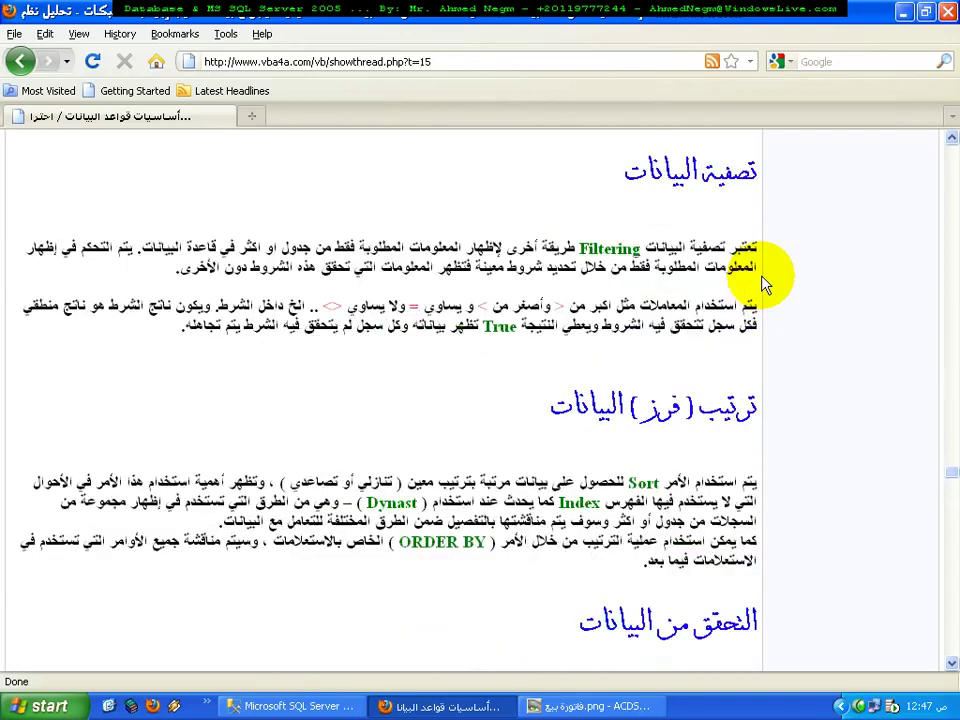
pyautogui.scroll(2, 762, 284)
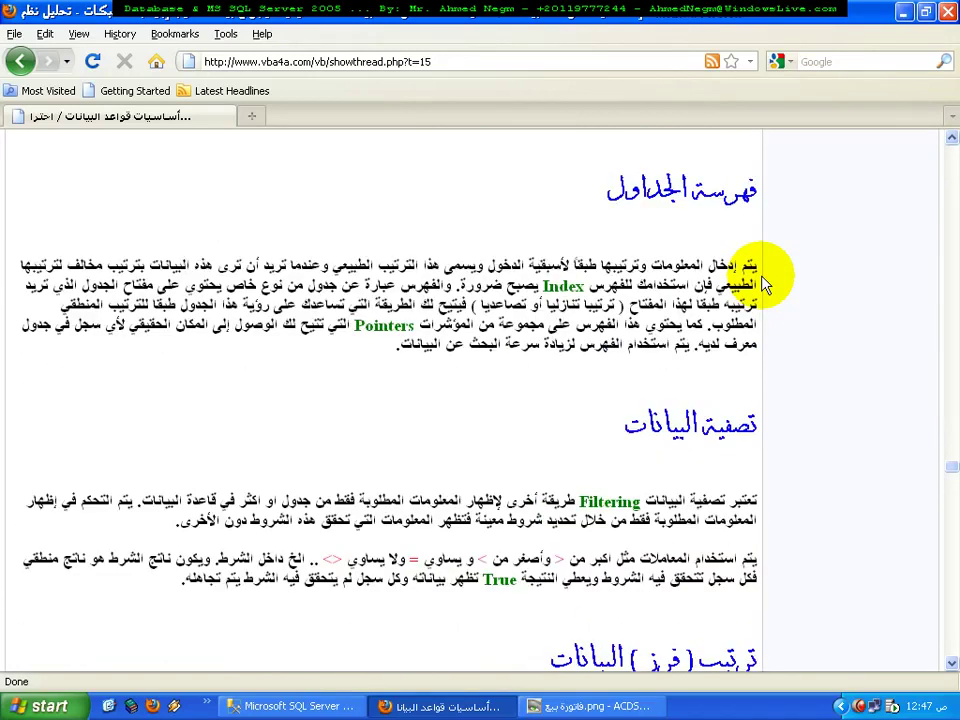
pyautogui.scroll(4, 762, 284)
pyautogui.scroll(2, 761, 282)
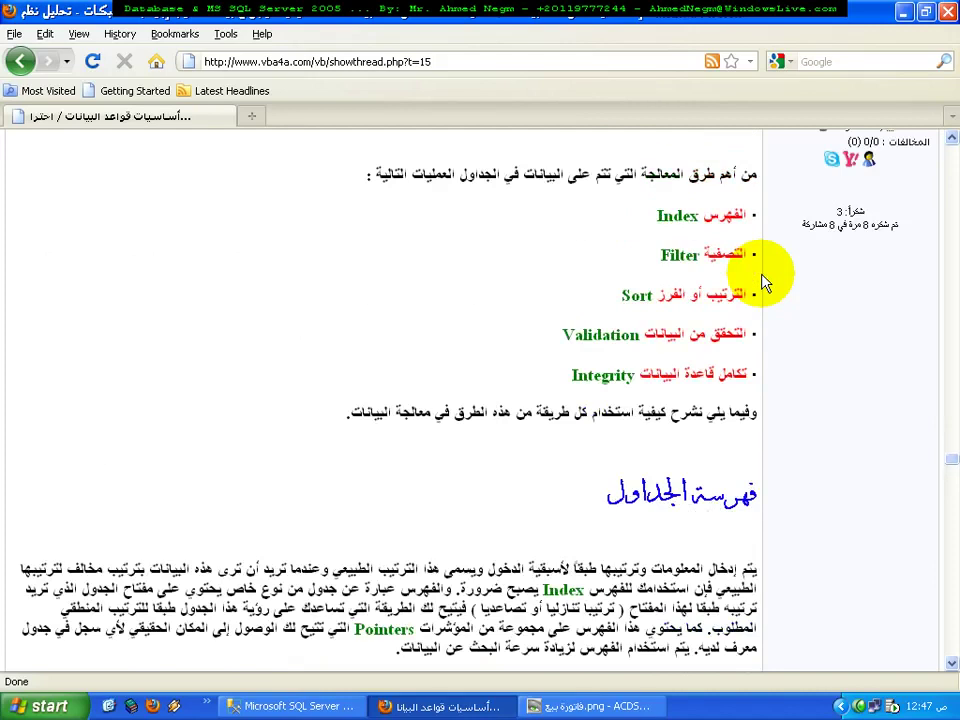
pyautogui.scroll(2, 761, 282)
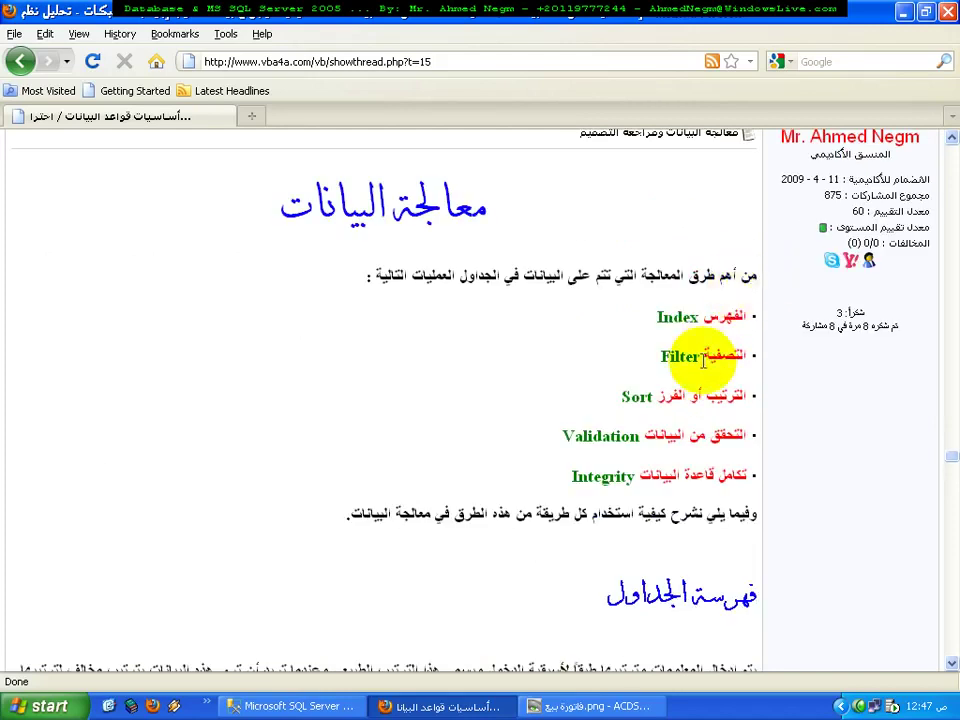
pyautogui.scroll(15, 703, 362)
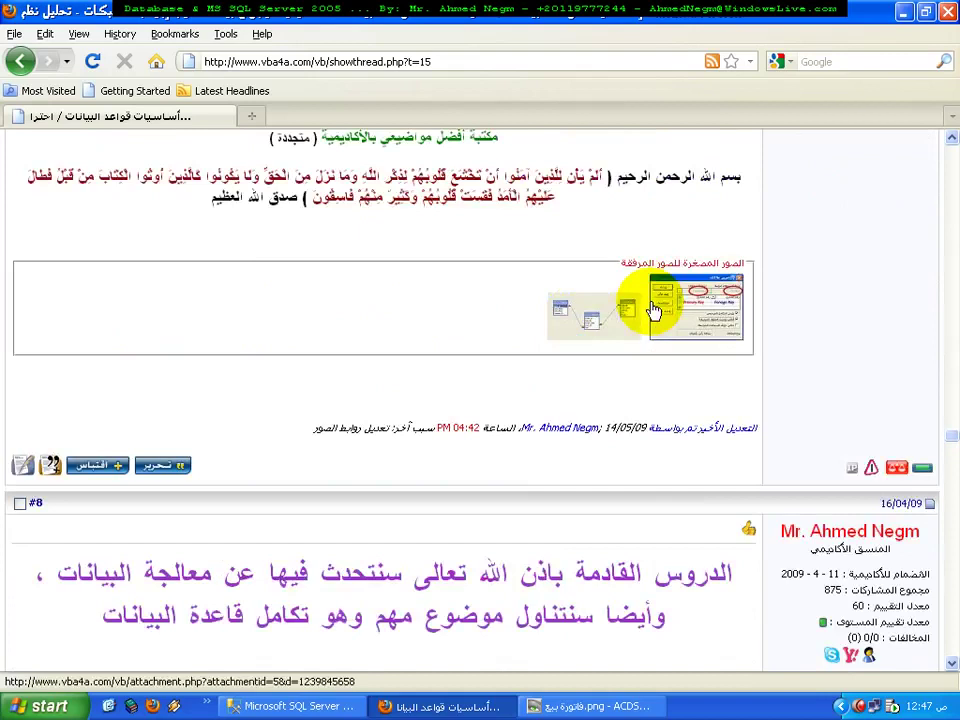
pyautogui.scroll(15, 652, 310)
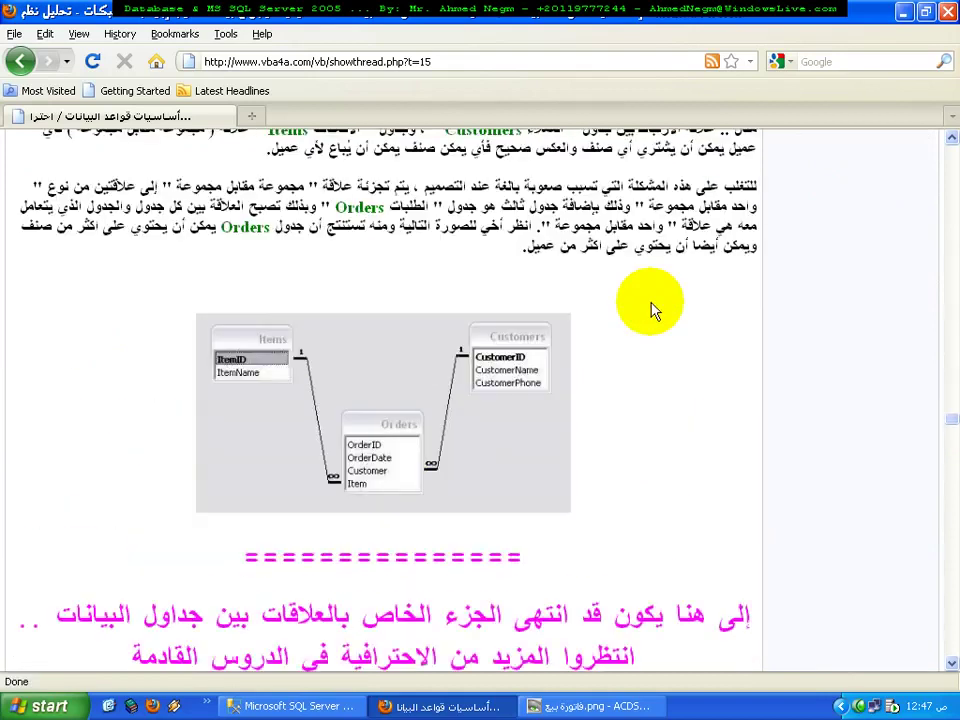
pyautogui.scroll(7, 647, 300)
pyautogui.scroll(-3, 606, 360)
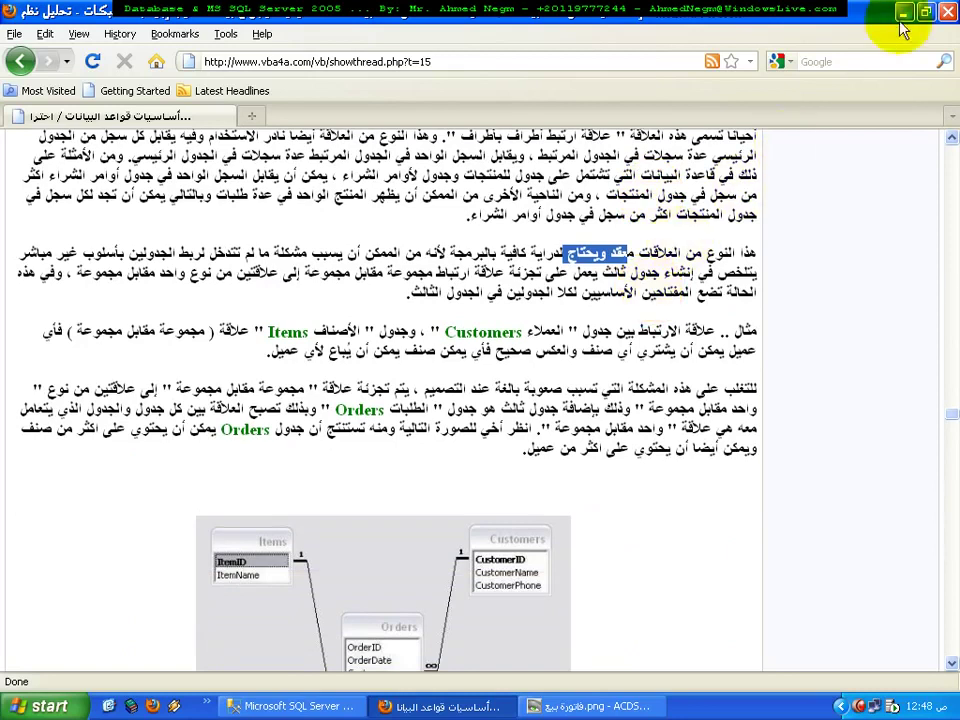
# - Close the Firefox forum window and the ACDSee image viewer
pyautogui.click(945, 12)
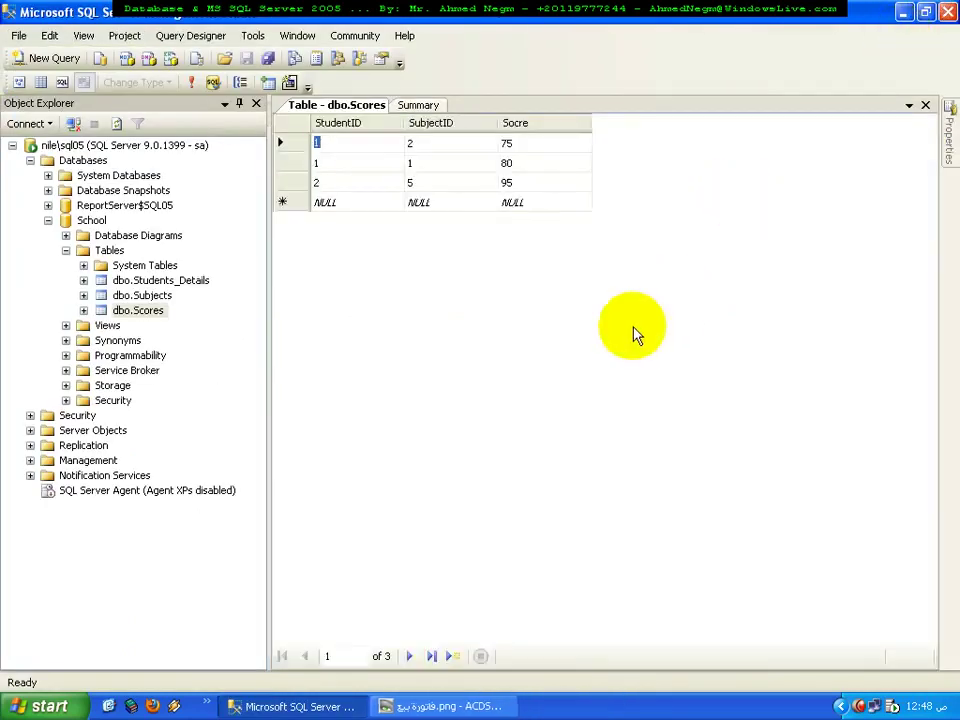
pyautogui.click(445, 706)
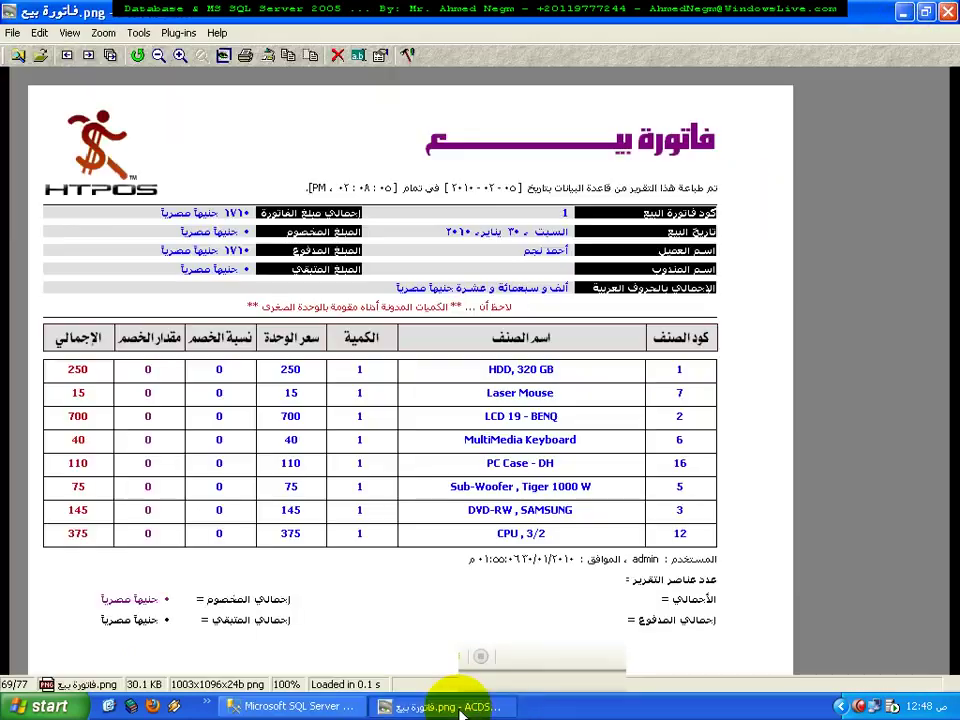
pyautogui.rightClick(460, 706)
pyautogui.click(487, 677)
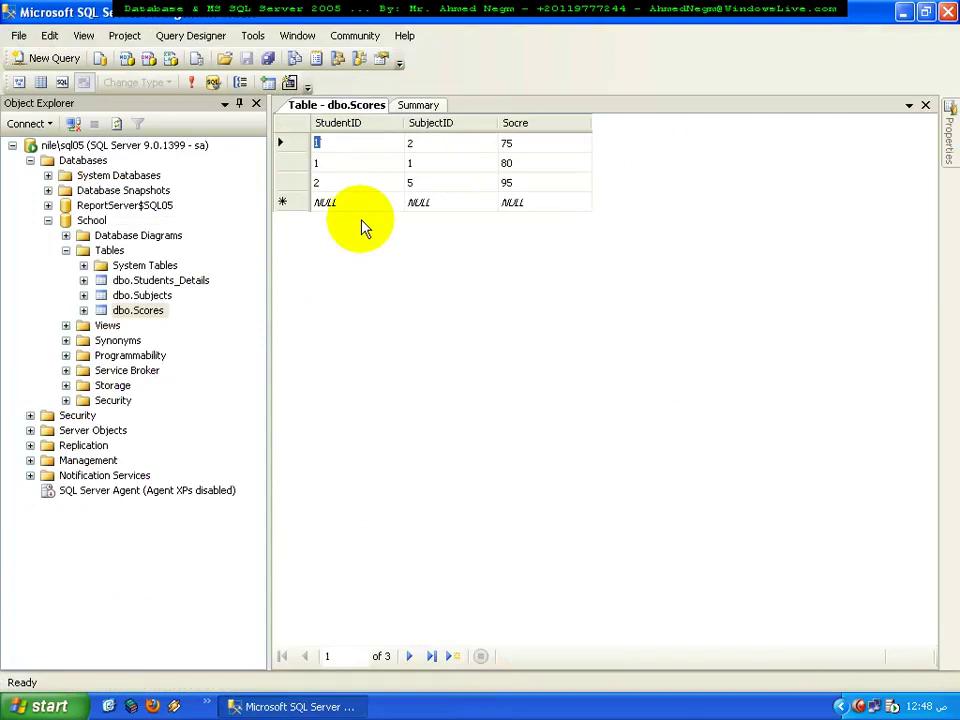
# - Add a test row 22 / 50 / 30 to the dbo.Scores table
pyautogui.click(362, 208)
pyautogui.write('22')
pyautogui.press('Tab')
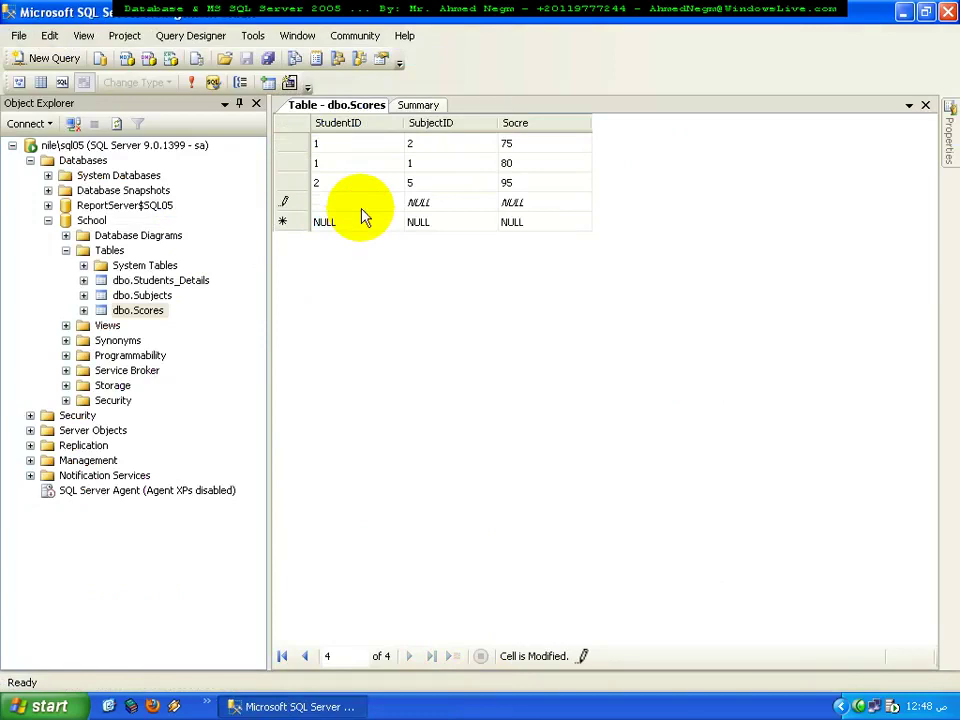
pyautogui.write('22')
pyautogui.press('BackSpace')
pyautogui.press('BackSpace')
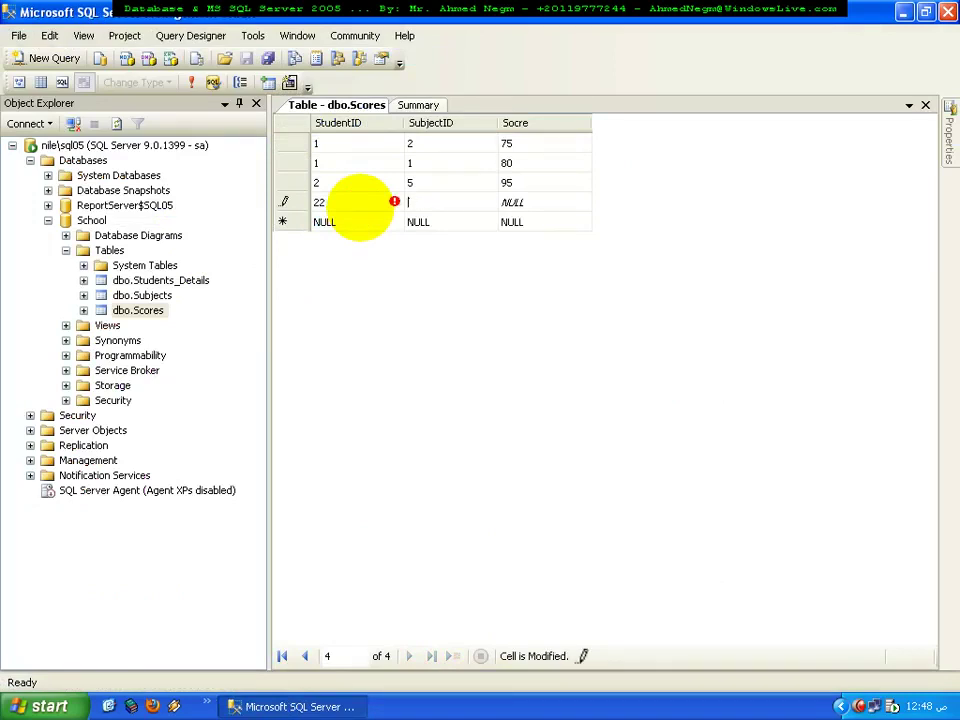
pyautogui.write('50')
pyautogui.press('Tab')
pyautogui.write('30')
pyautogui.press('Up')
# - Delete the 22/50/30 test row from Scores and close the table tab
pyautogui.click(351, 204)
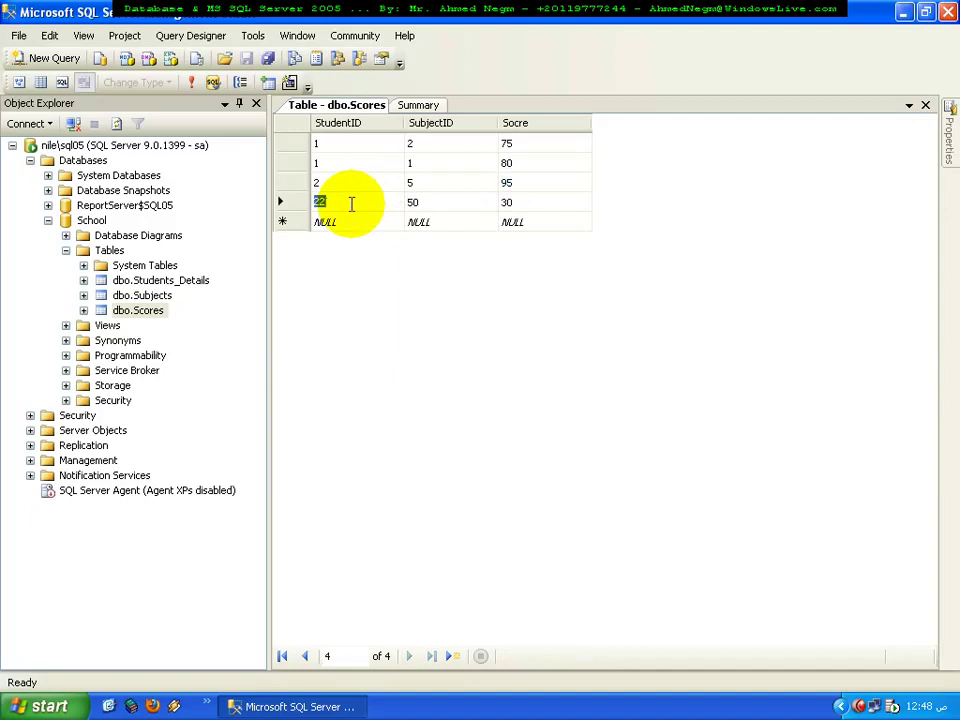
pyautogui.click(437, 200)
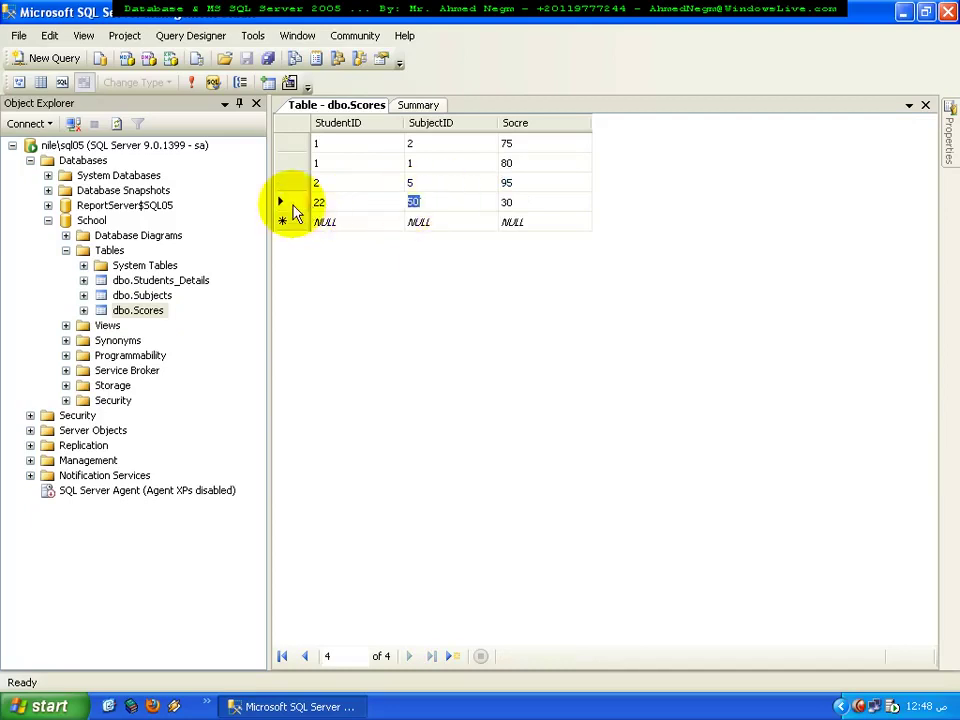
pyautogui.click(294, 208)
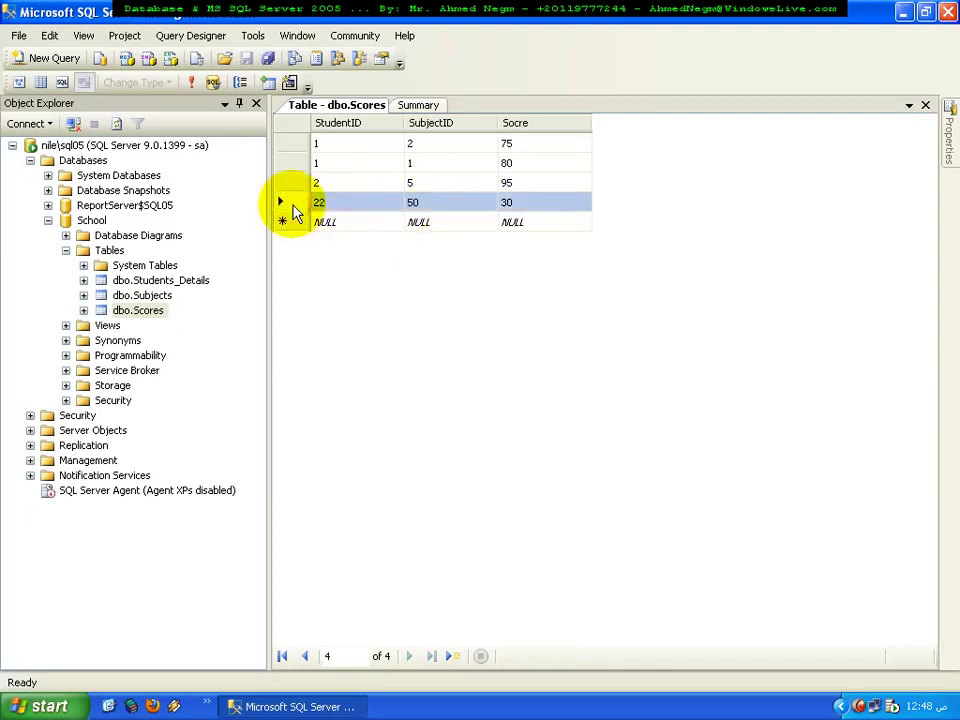
pyautogui.press('Delete')
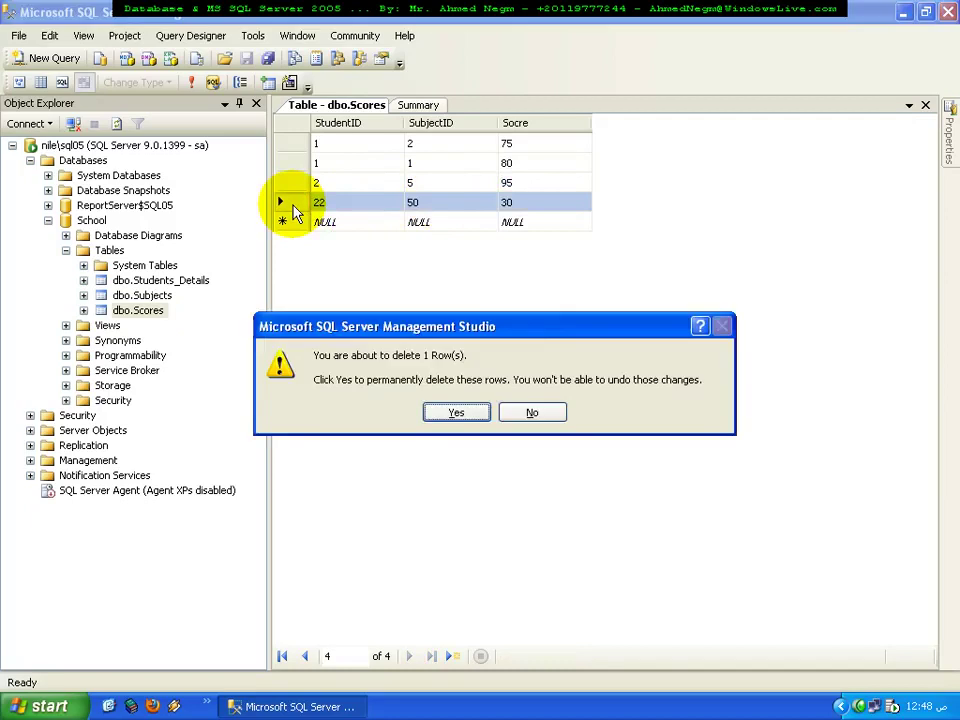
pyautogui.press('Return')
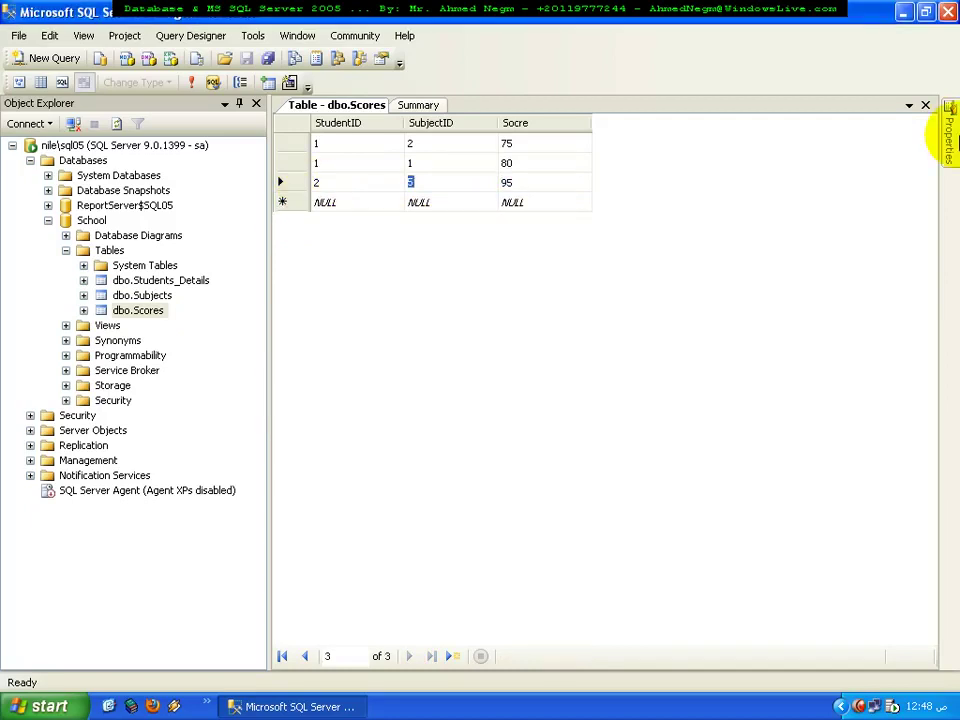
pyautogui.click(926, 106)
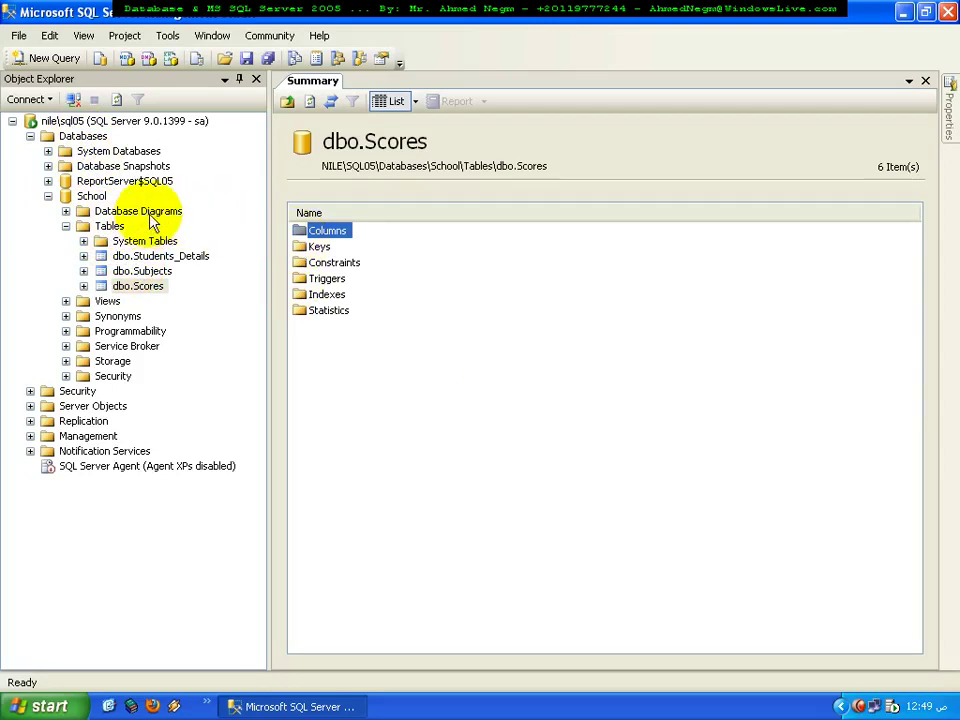
# - Install the diagram support objects for the School database through New Database Diagram
pyautogui.rightClick(149, 213)
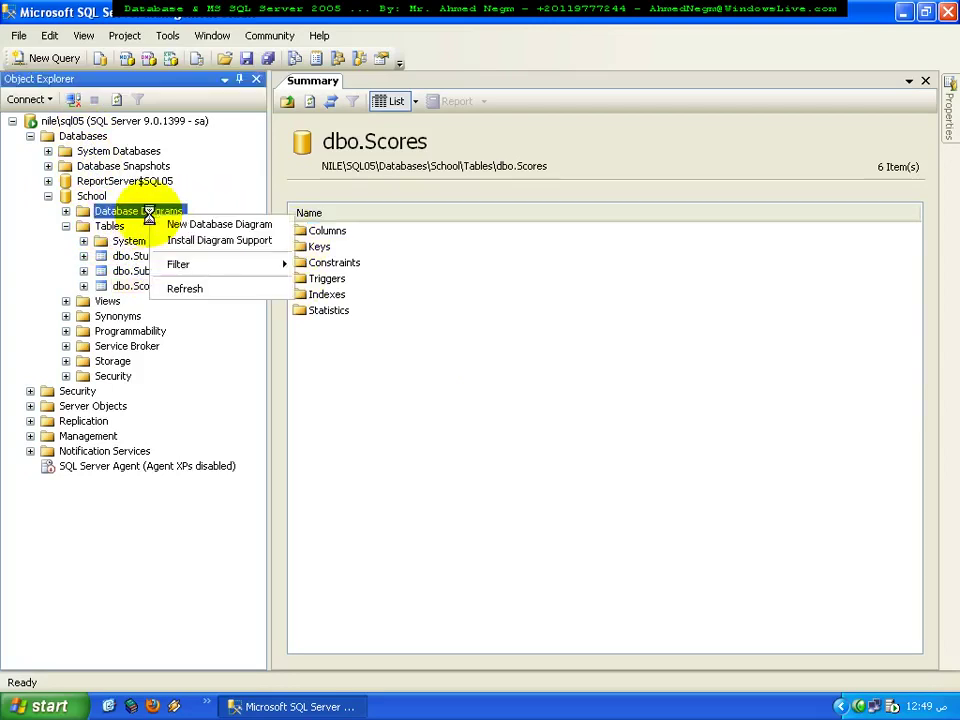
pyautogui.click(186, 225)
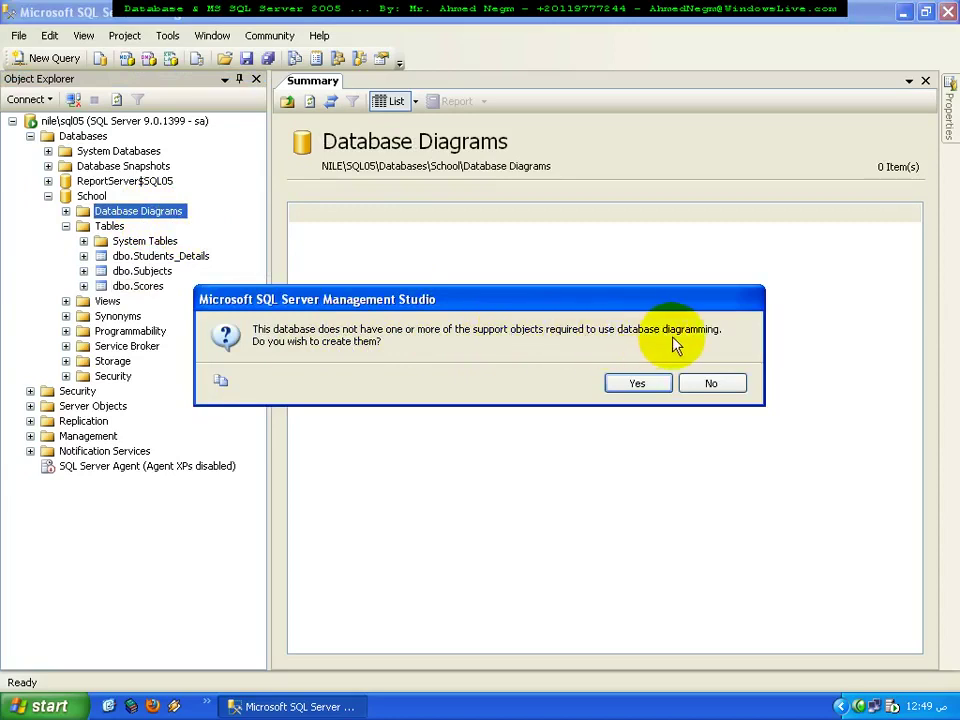
pyautogui.click(622, 386)
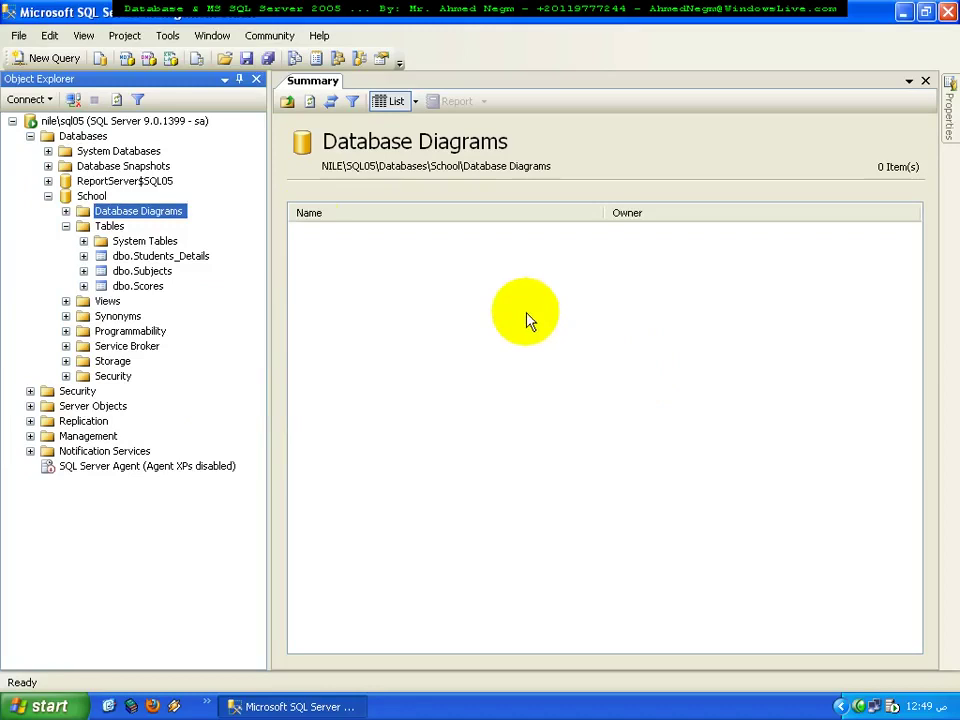
pyautogui.rightClick(167, 212)
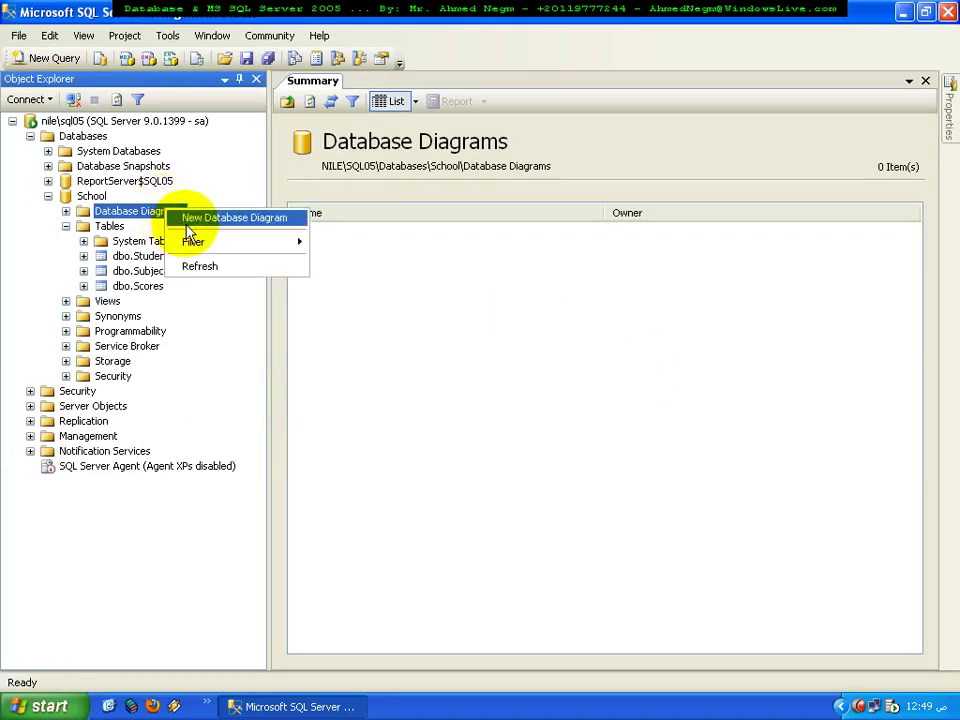
# - Start a new diagram containing the Scores, Students_Details and Subjects tables
pyautogui.click(187, 222)
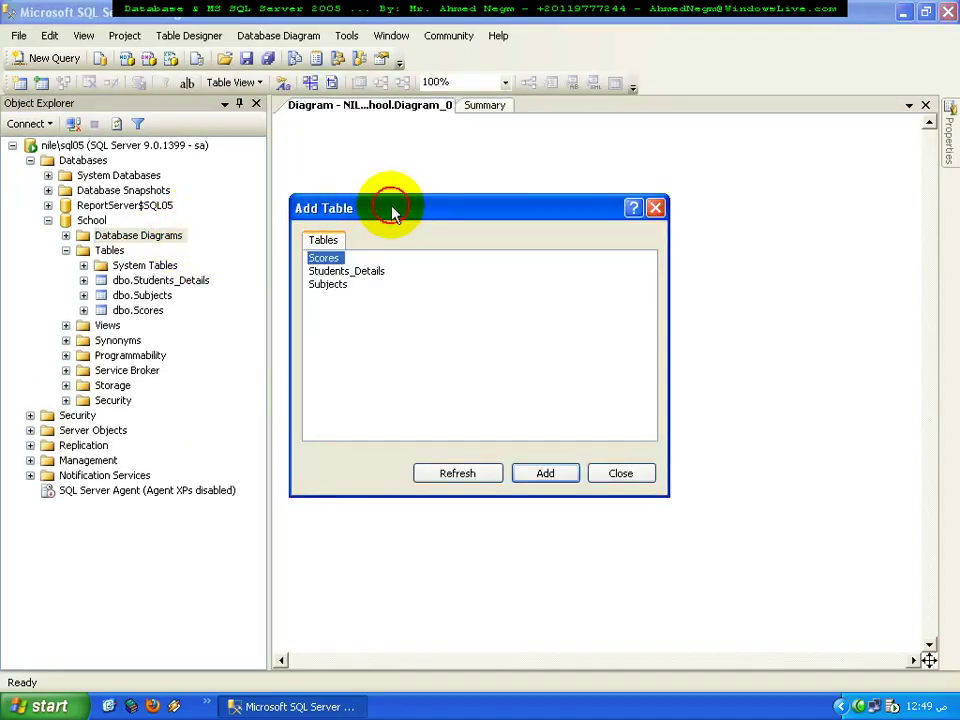
pyautogui.moveTo(393, 219); pyautogui.dragTo(484, 285)
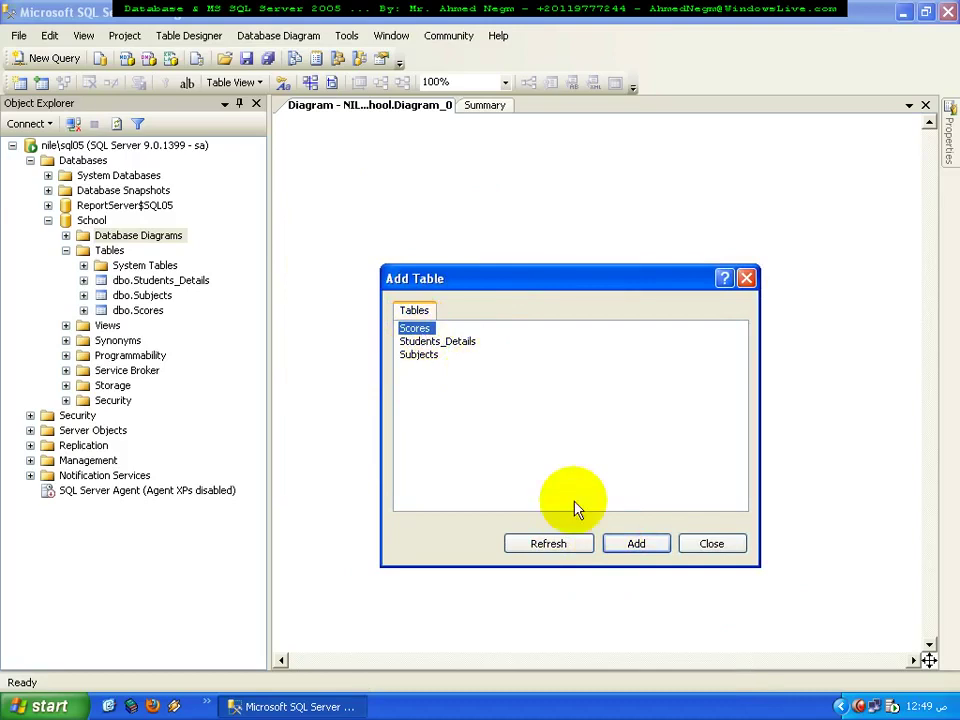
pyautogui.click(630, 542)
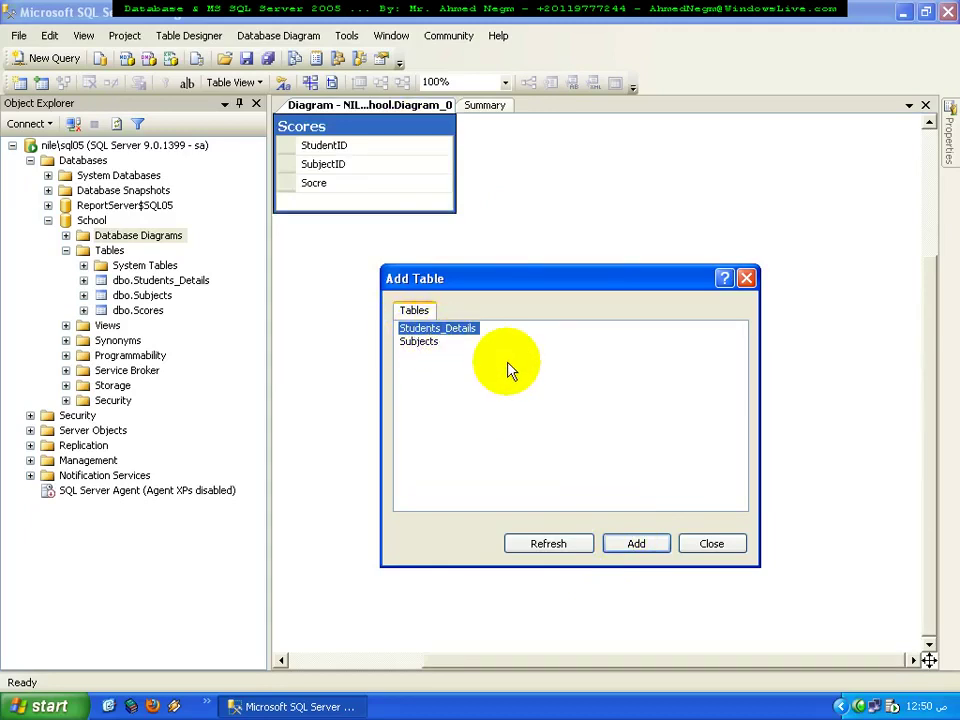
pyautogui.click(636, 543)
pyautogui.click(636, 543)
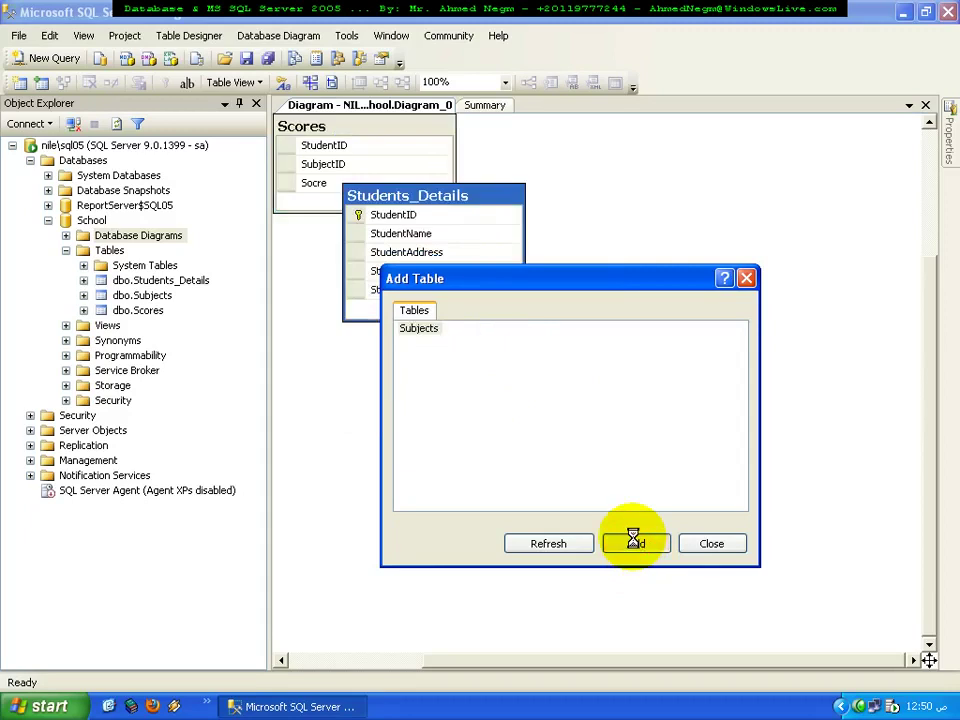
pyautogui.click(708, 543)
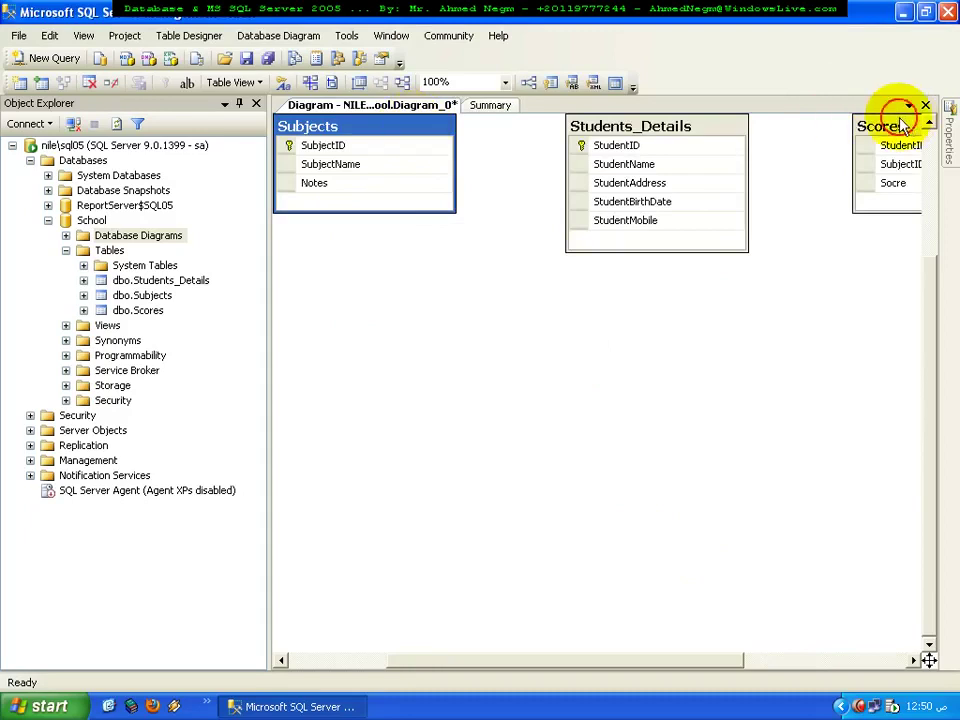
pyautogui.click(885, 126)
# - Reposition the Scores, Students_Details and Subjects tables on the diagram canvas
pyautogui.moveTo(585, 383); pyautogui.dragTo(505, 347)
pyautogui.click(654, 132)
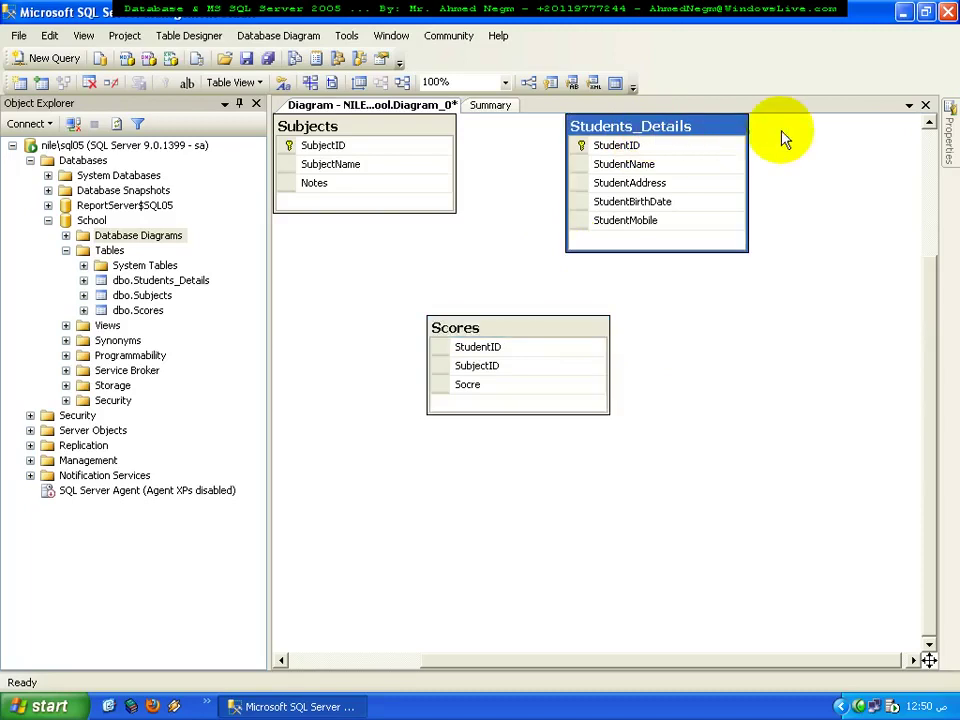
pyautogui.moveTo(640, 126); pyautogui.dragTo(832, 132)
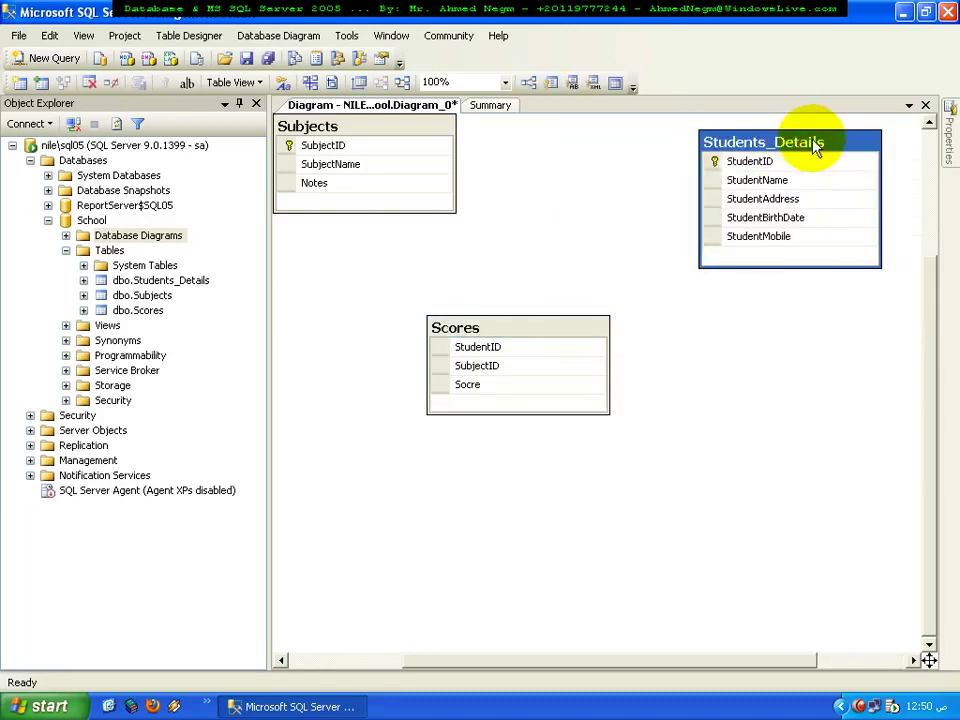
pyautogui.moveTo(821, 141); pyautogui.dragTo(787, 157)
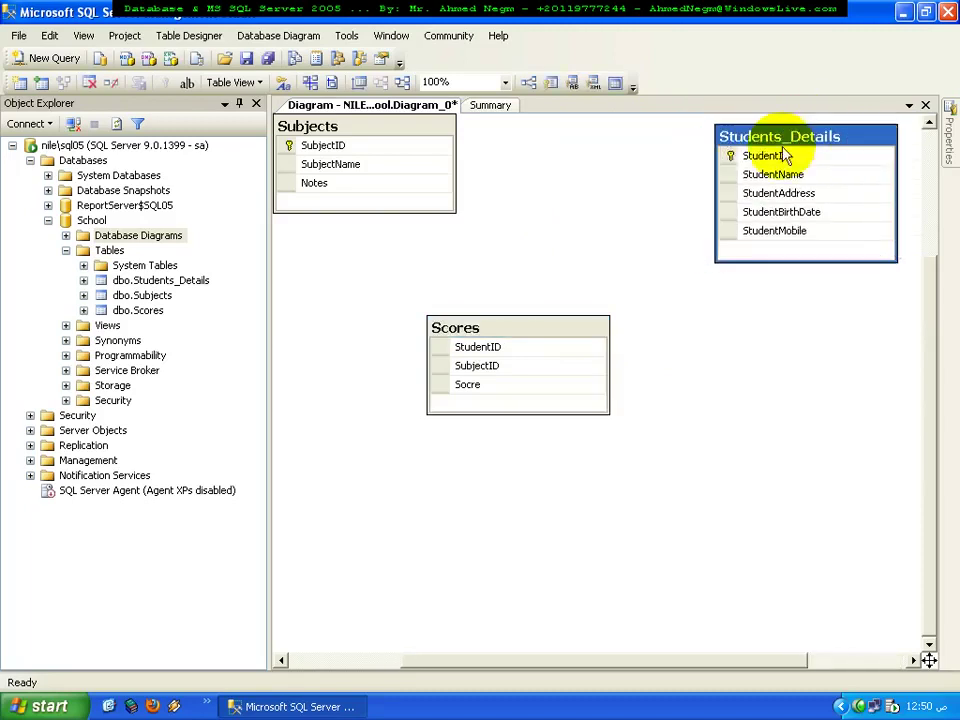
pyautogui.click(574, 326)
pyautogui.moveTo(565, 336); pyautogui.dragTo(656, 347)
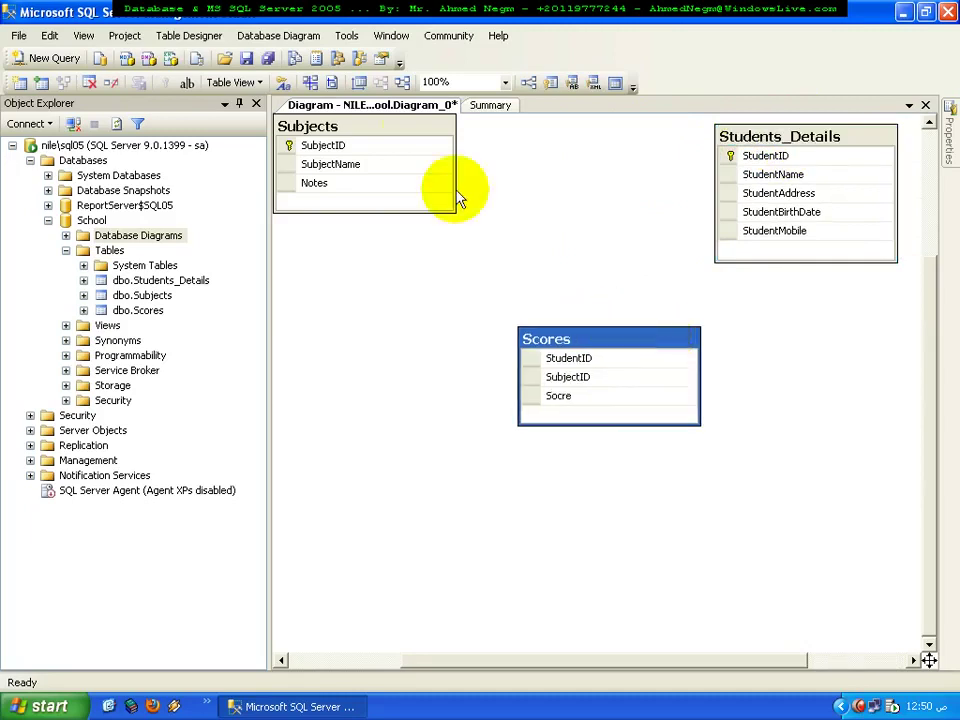
pyautogui.click(406, 127)
pyautogui.moveTo(407, 140)
pyautogui.mouseDown()
pyautogui.moveTo(426, 162)
pyautogui.moveTo(424, 150)
pyautogui.mouseUp()
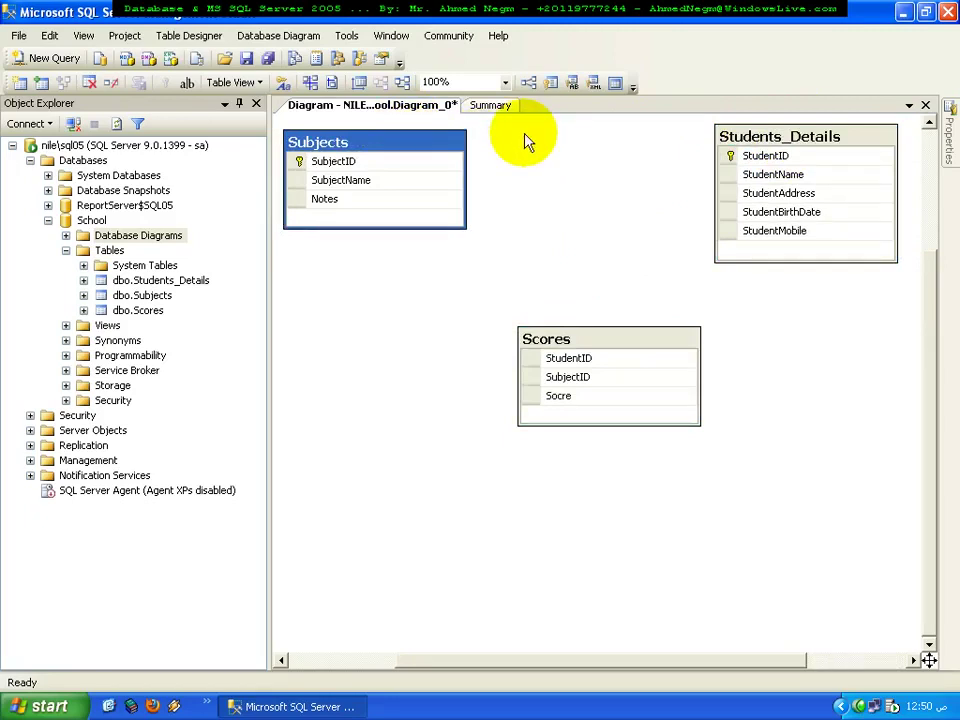
# - Review the Subjects columns and select the StudentID key of Students_Details
pyautogui.click(413, 158)
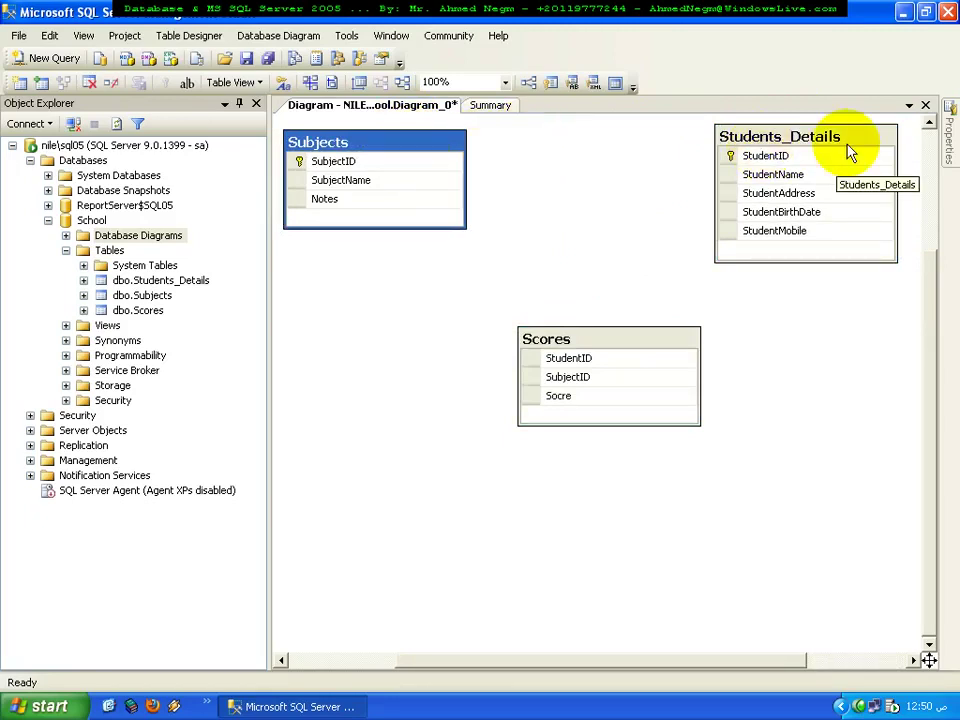
pyautogui.click(411, 162)
pyautogui.click(396, 180)
pyautogui.click(392, 198)
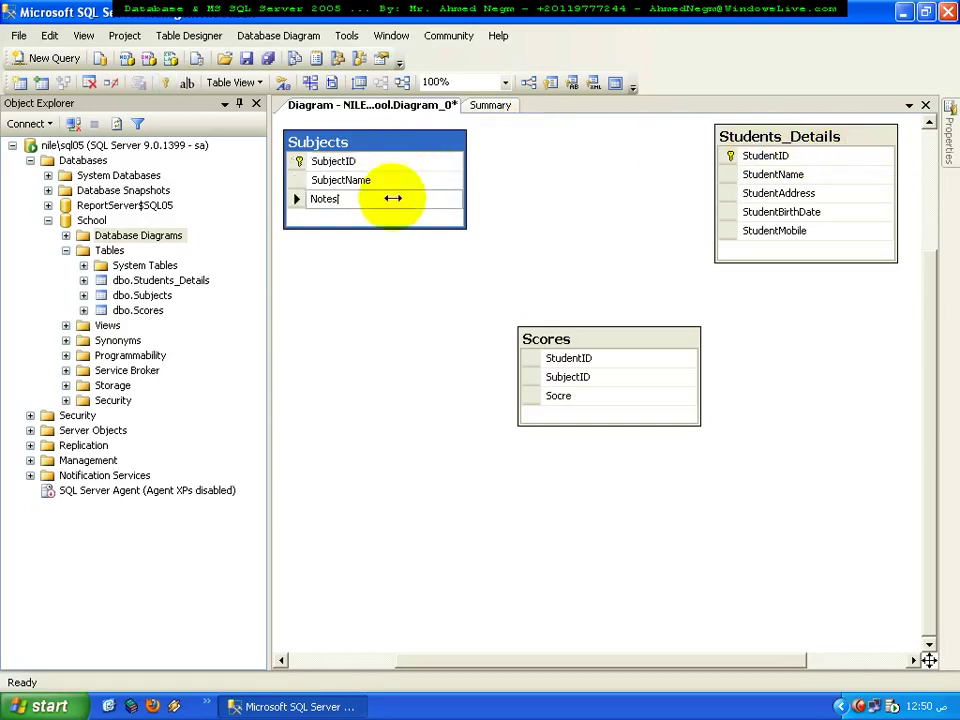
pyautogui.click(763, 180)
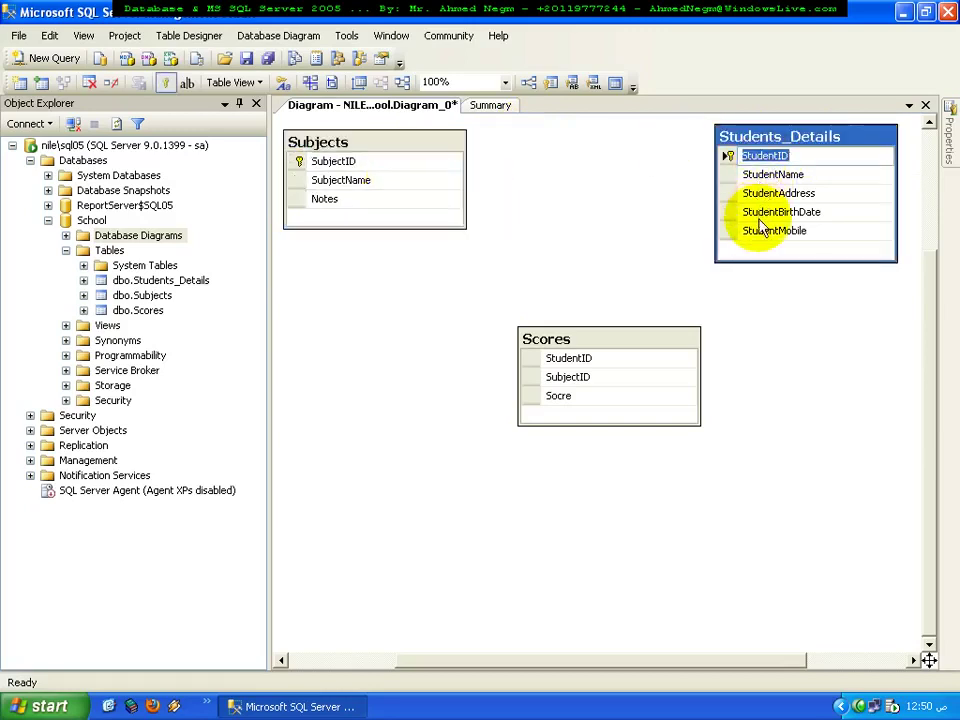
# - Save the diagram under the name SchoolDiagram
pyautogui.click(247, 60)
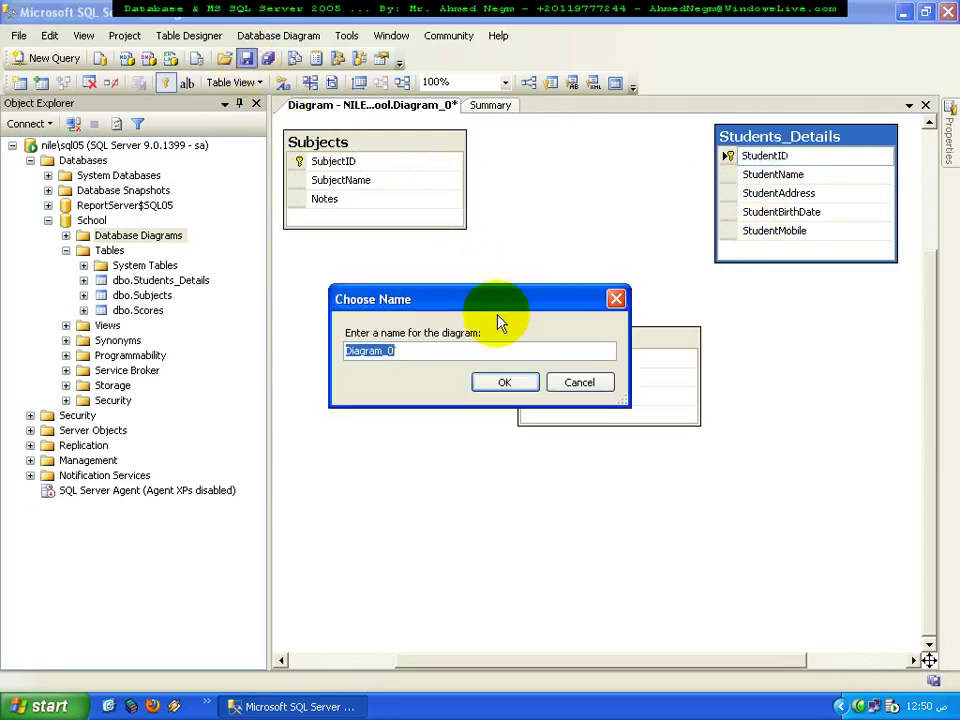
pyautogui.write('School')
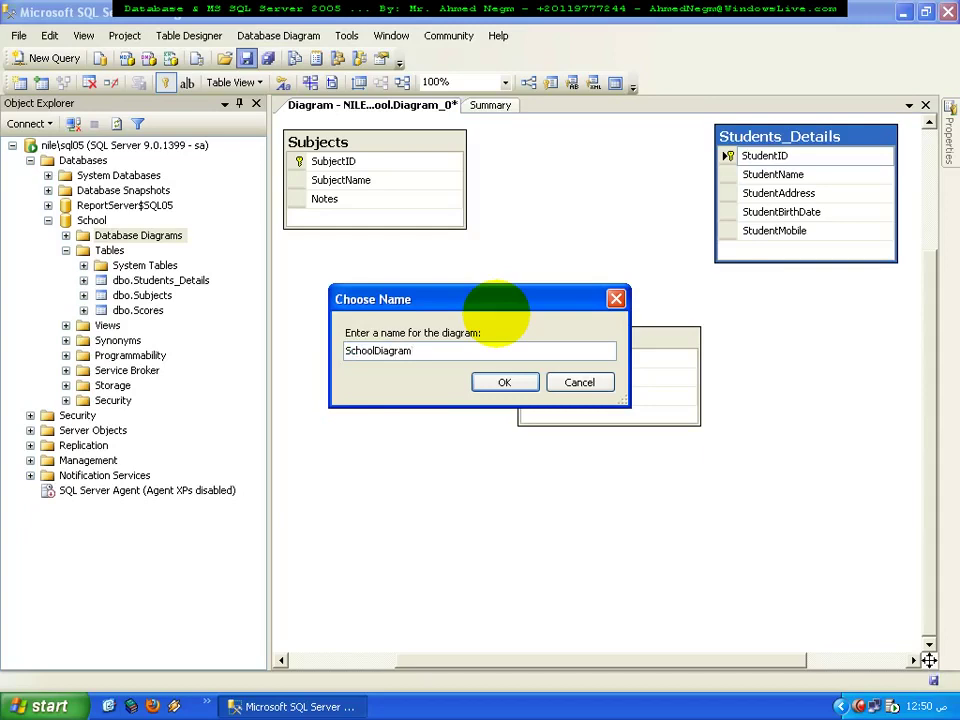
pyautogui.press('Return')
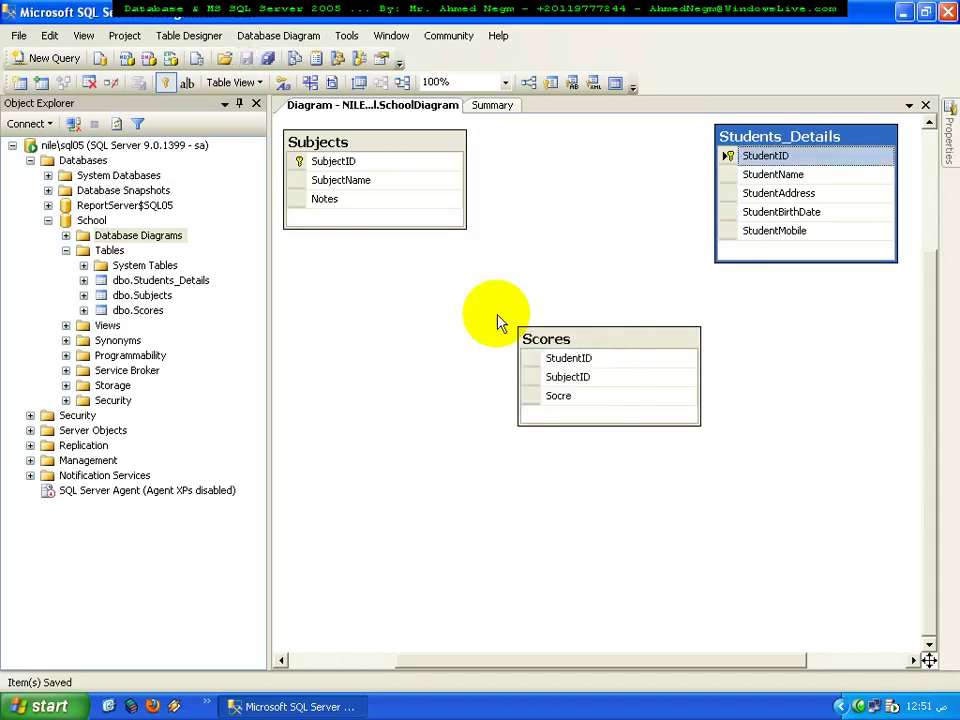
pyautogui.click(615, 342)
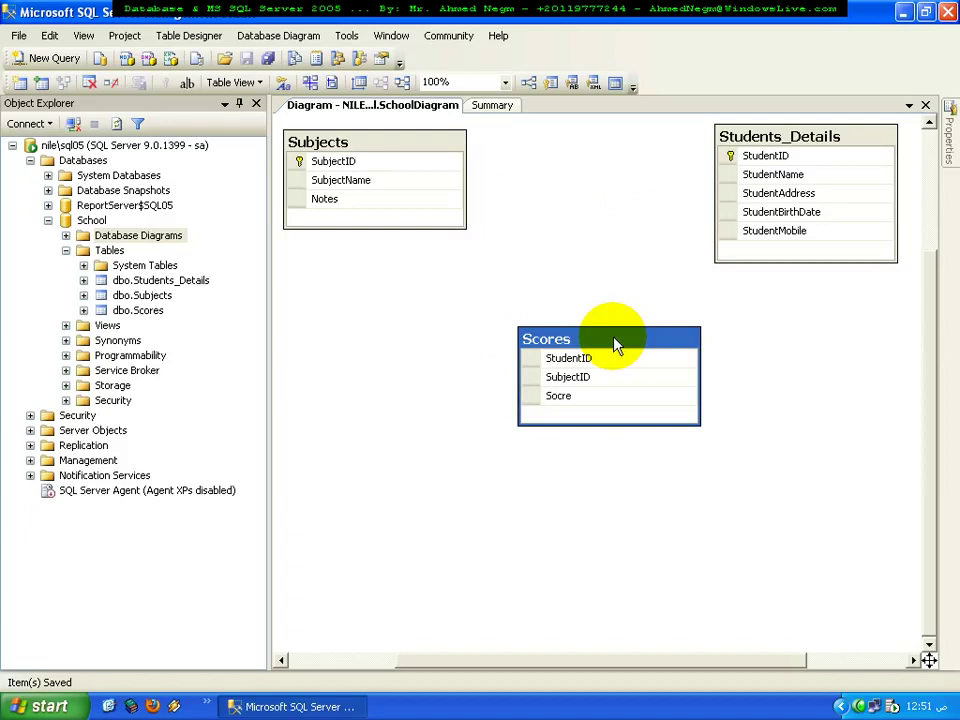
# - Arrange Students_Details at top-left, Subjects at top-right and Scores below between them
pyautogui.moveTo(615, 344); pyautogui.dragTo(610, 344)
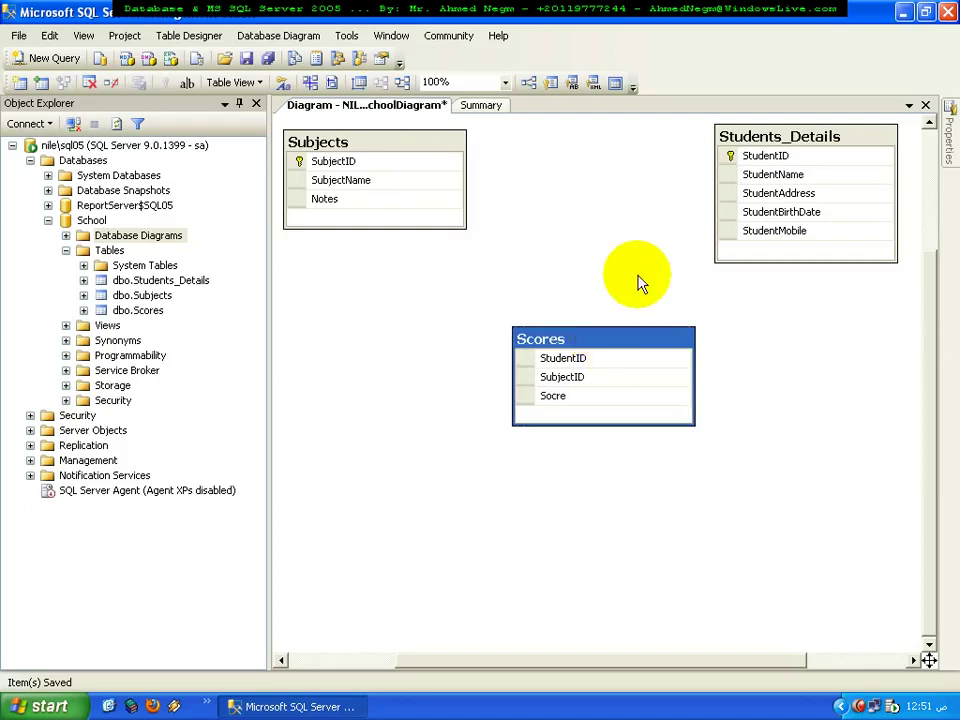
pyautogui.click(738, 173)
pyautogui.click(737, 167)
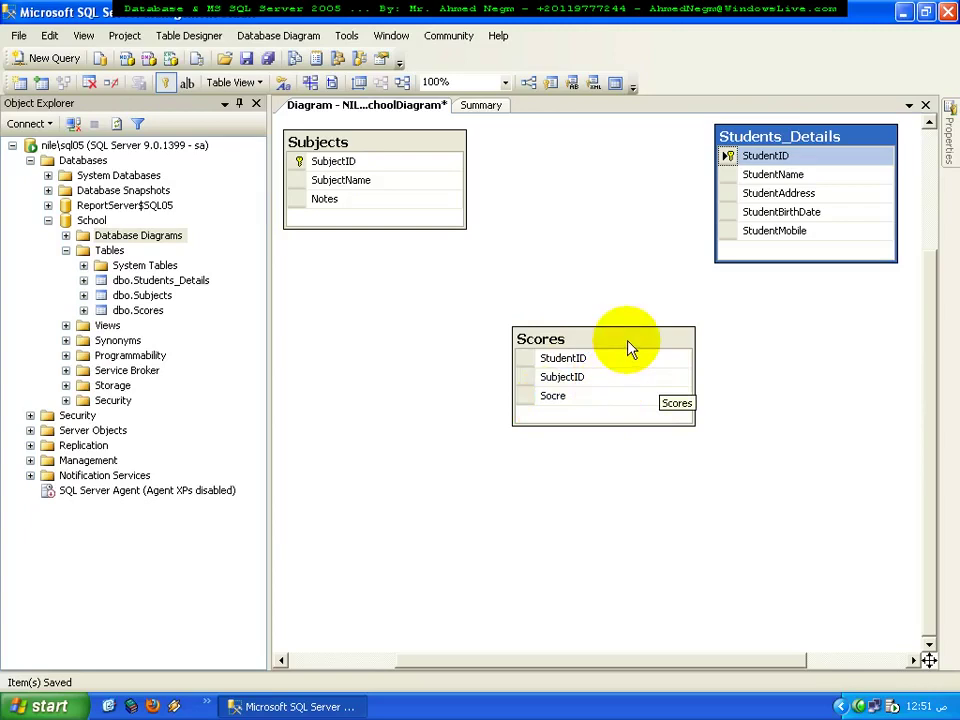
pyautogui.click(458, 146)
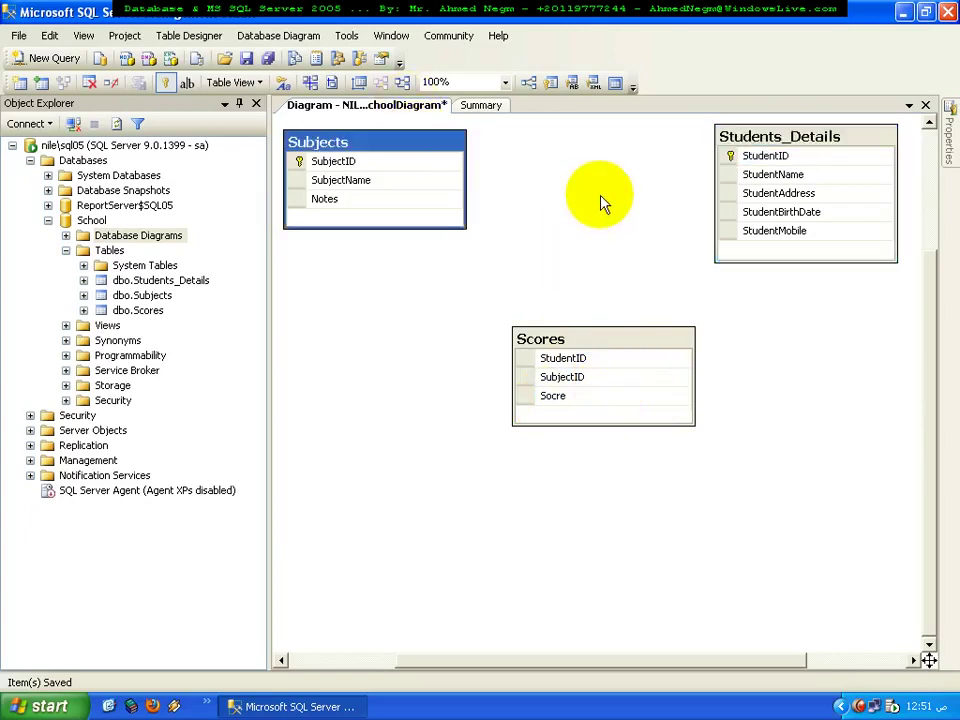
pyautogui.moveTo(400, 142); pyautogui.dragTo(634, 222)
pyautogui.click(765, 135)
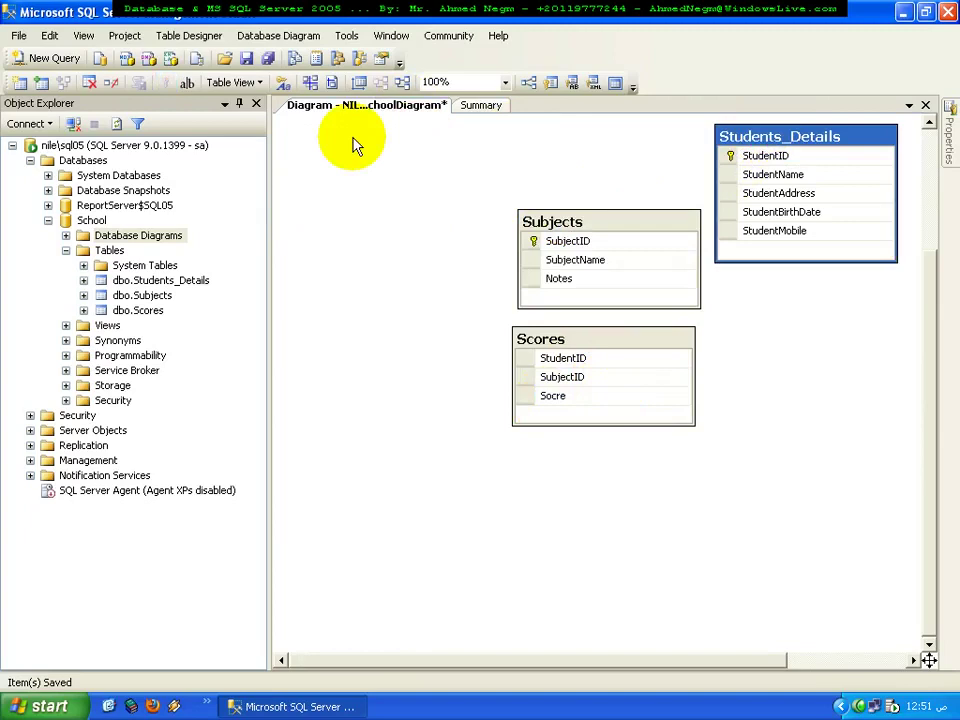
pyautogui.moveTo(352, 145); pyautogui.dragTo(354, 149)
pyautogui.click(578, 224)
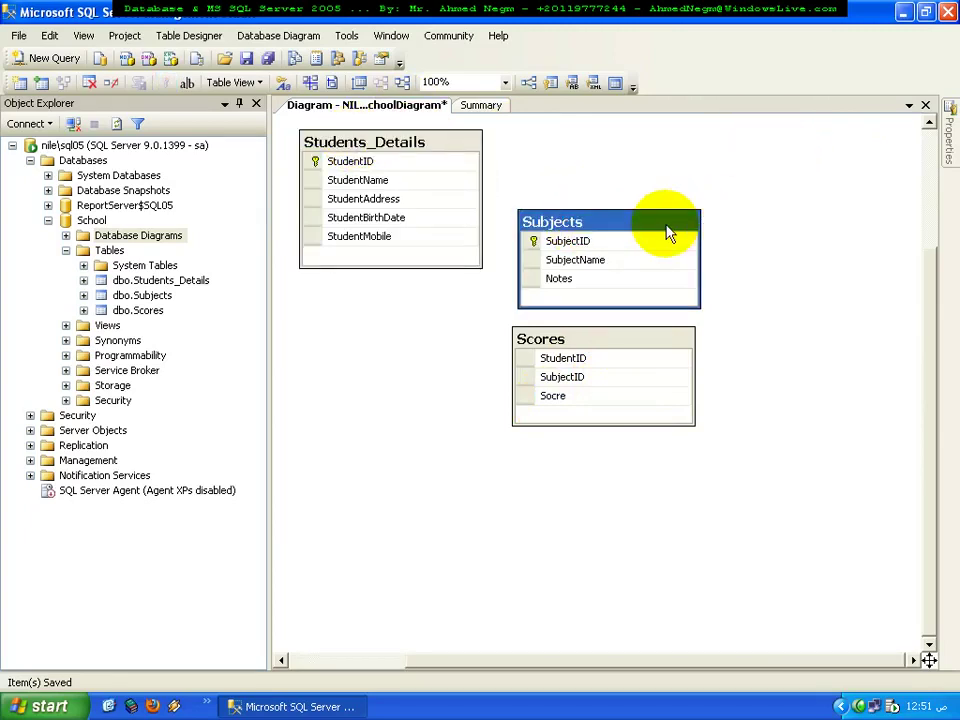
pyautogui.moveTo(666, 225); pyautogui.dragTo(873, 145)
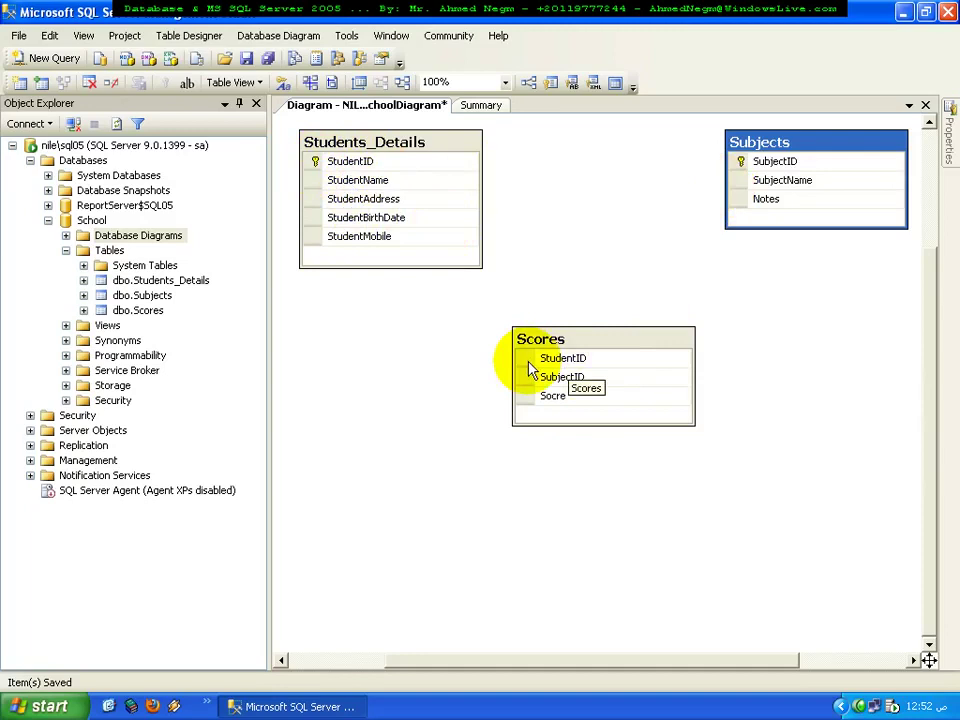
# - Select StudentID in Students_Details and begin dragging it toward Scores
pyautogui.click(315, 163)
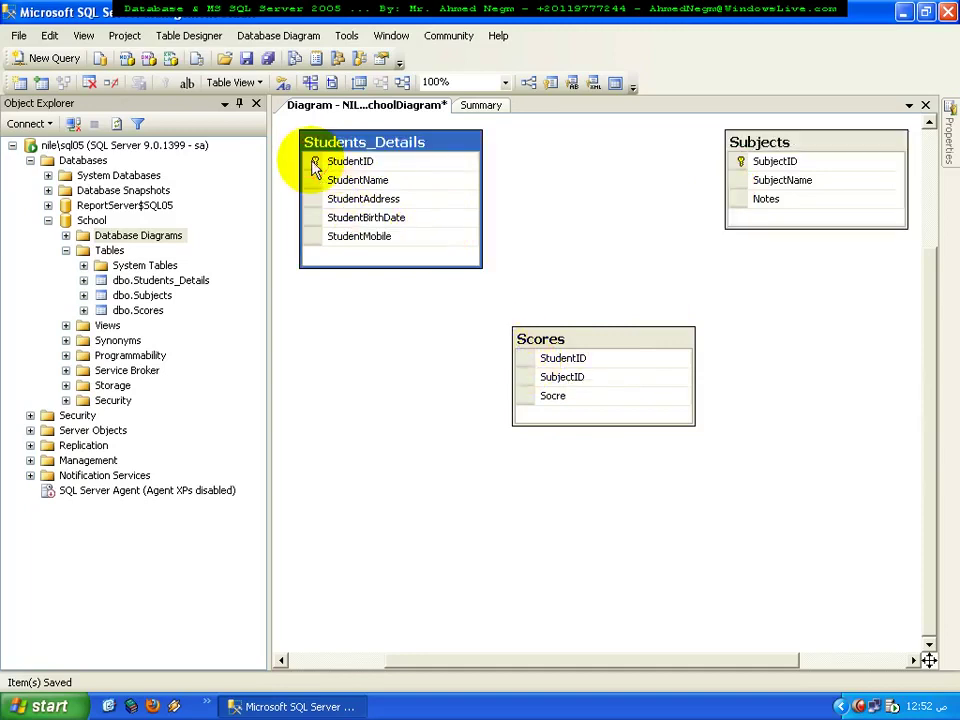
pyautogui.click(314, 163)
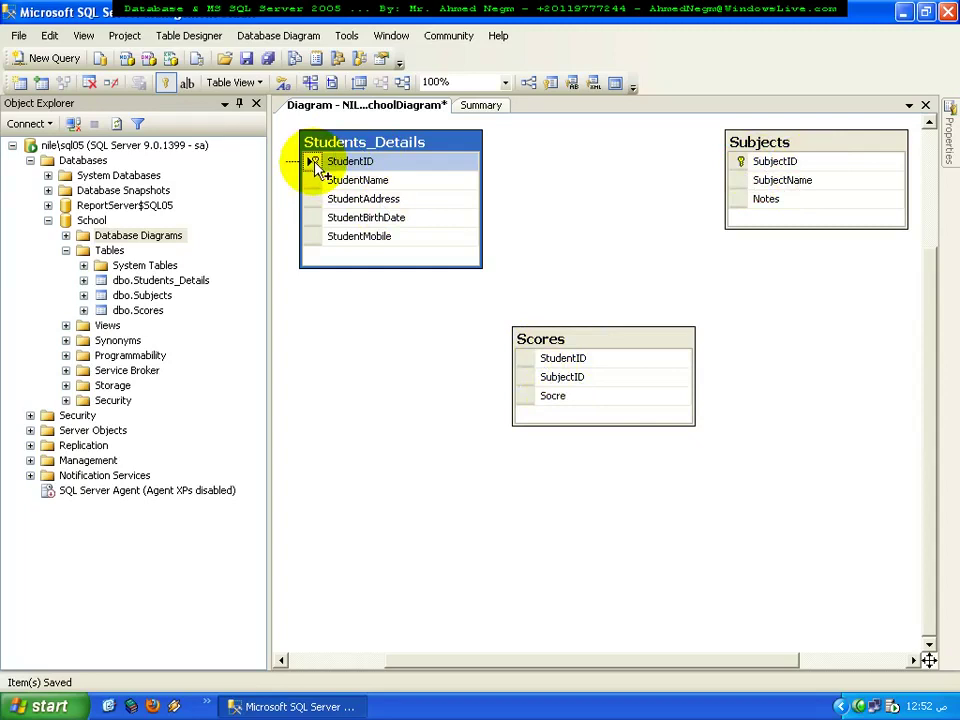
pyautogui.moveTo(316, 168); pyautogui.dragTo(313, 227)
# - Link StudentID from Students_Details to Scores, creating relationship FK_Scores_Students_Details
pyautogui.moveTo(320, 287); pyautogui.dragTo(560, 368)
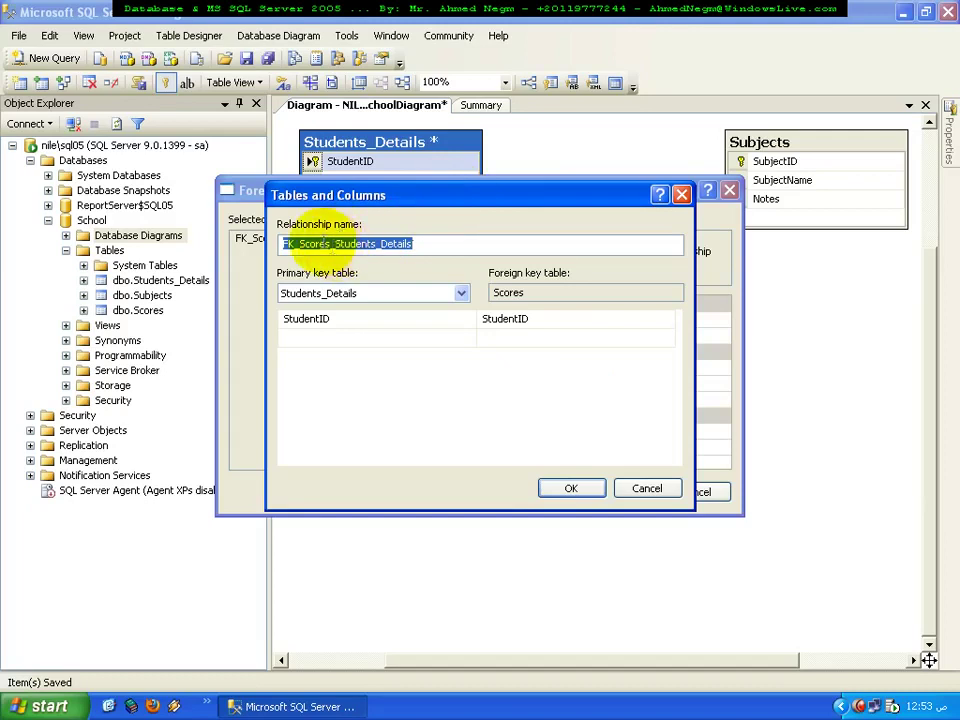
pyautogui.click(297, 247)
pyautogui.moveTo(283, 246); pyautogui.dragTo(297, 247)
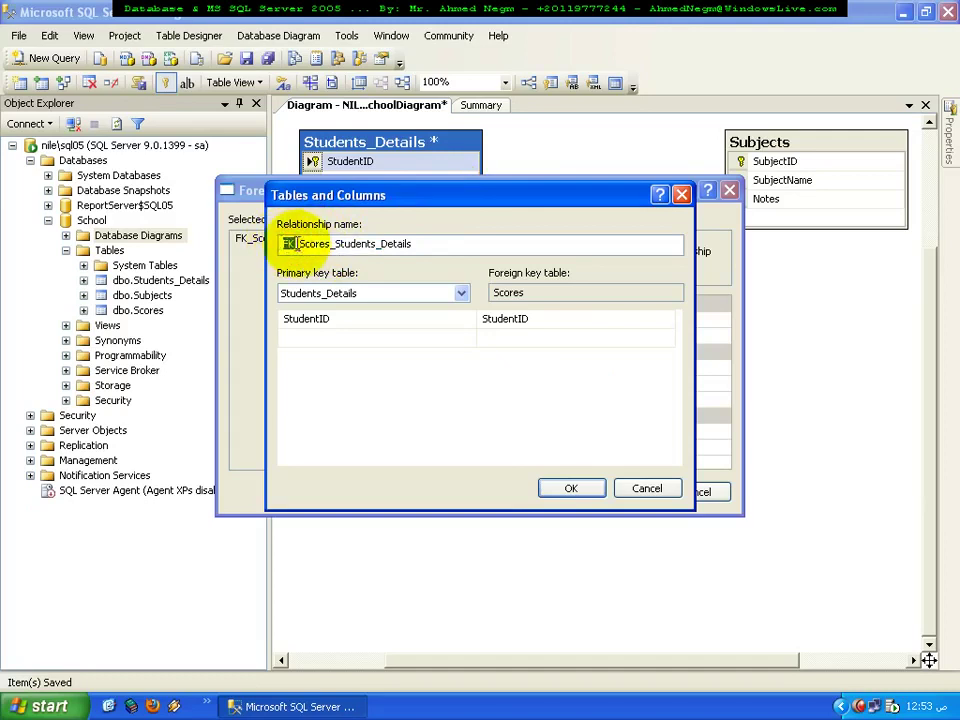
pyautogui.moveTo(298, 244); pyautogui.dragTo(413, 244)
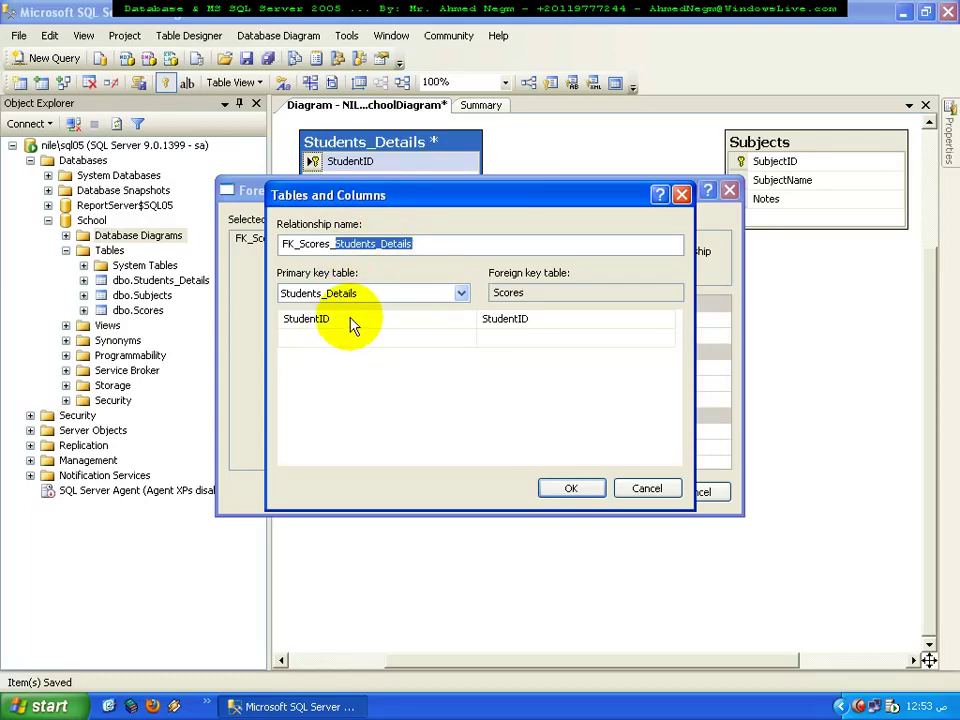
# - Map Students_Details.StudentID to Scores.StudentID in Tables and Columns and confirm
pyautogui.click(352, 322)
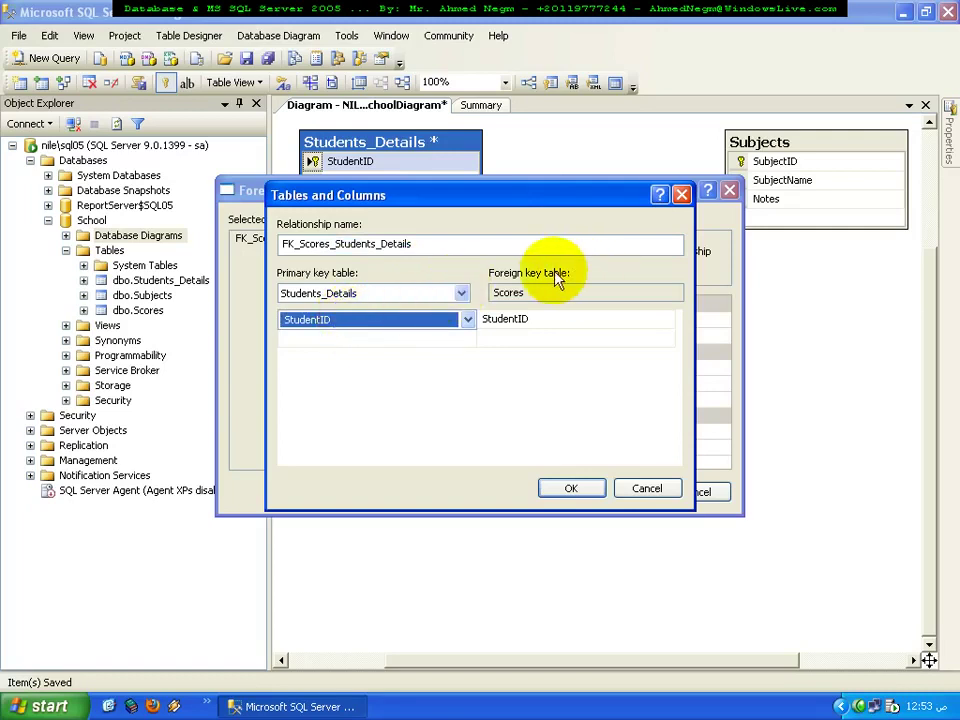
pyautogui.moveTo(559, 294); pyautogui.dragTo(494, 292)
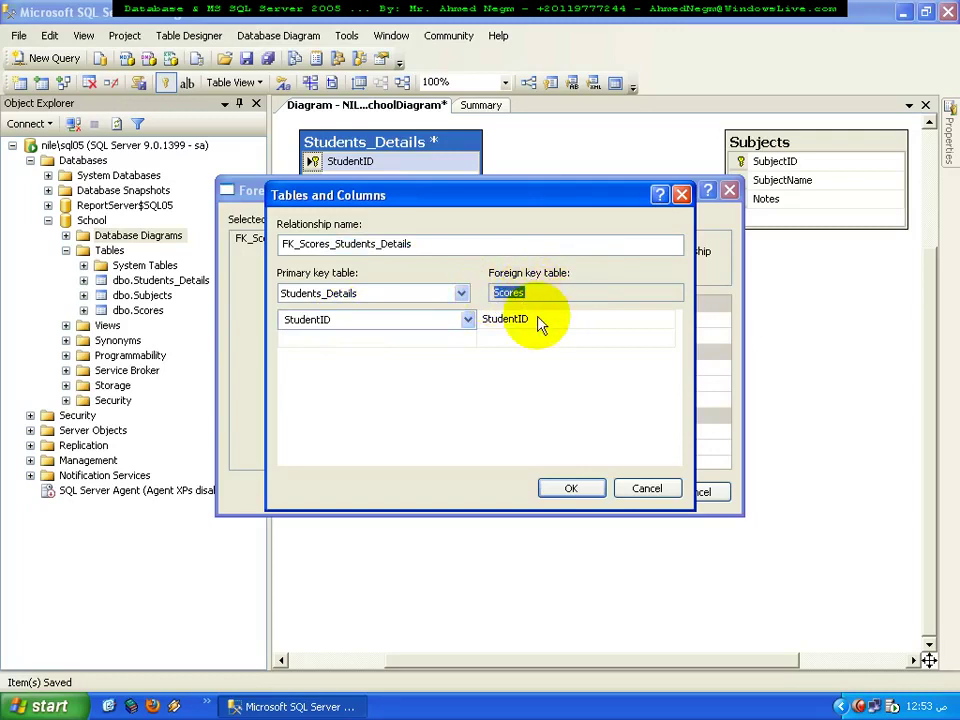
pyautogui.click(550, 319)
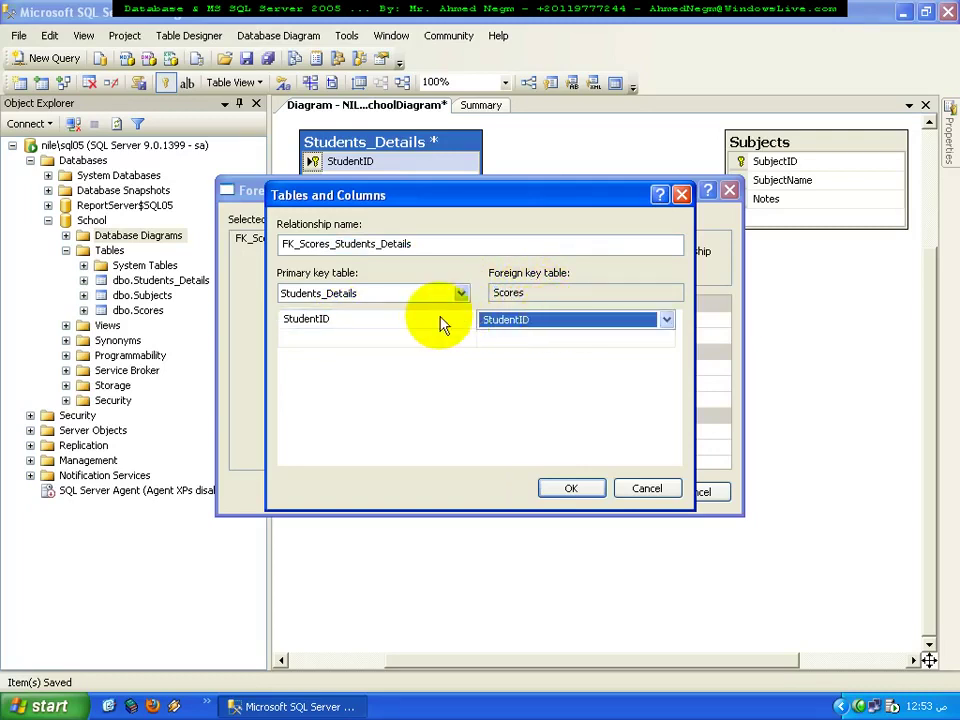
pyautogui.click(437, 320)
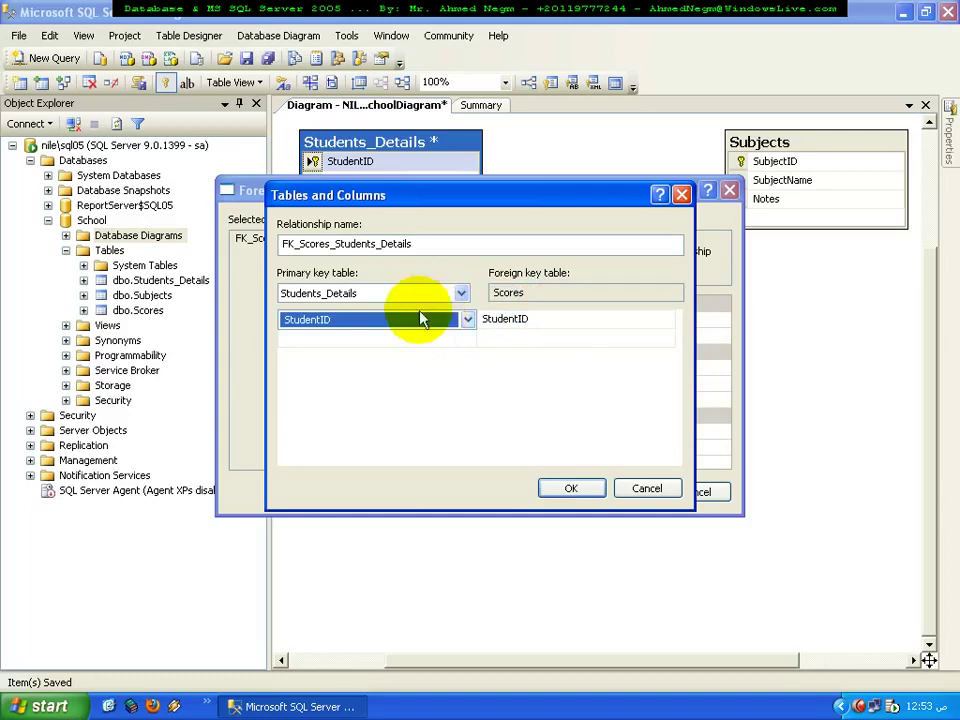
pyautogui.click(542, 319)
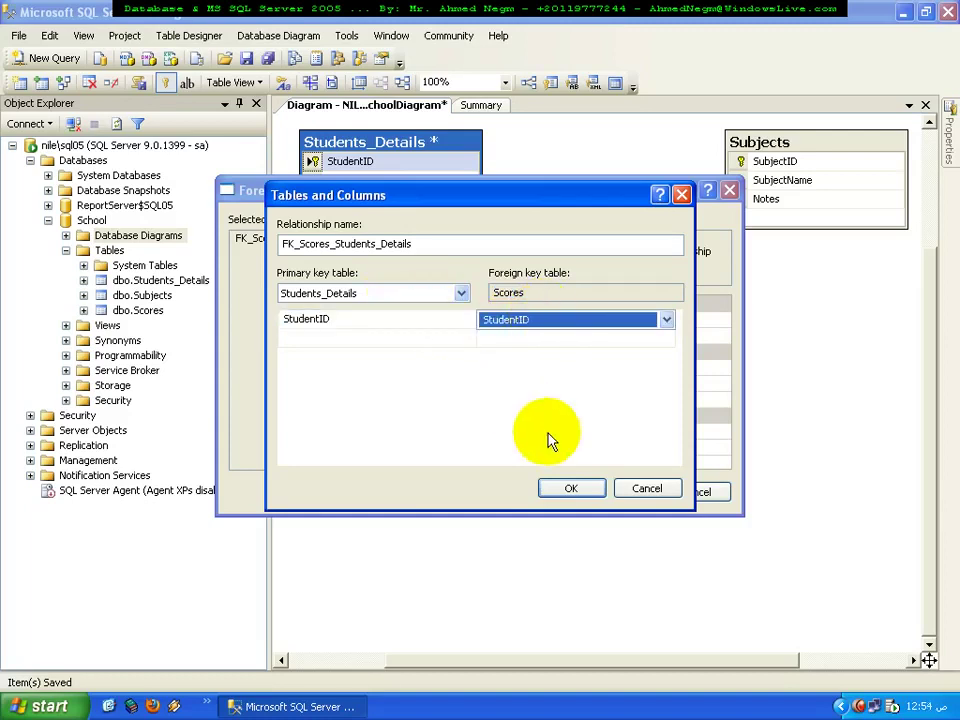
pyautogui.click(560, 490)
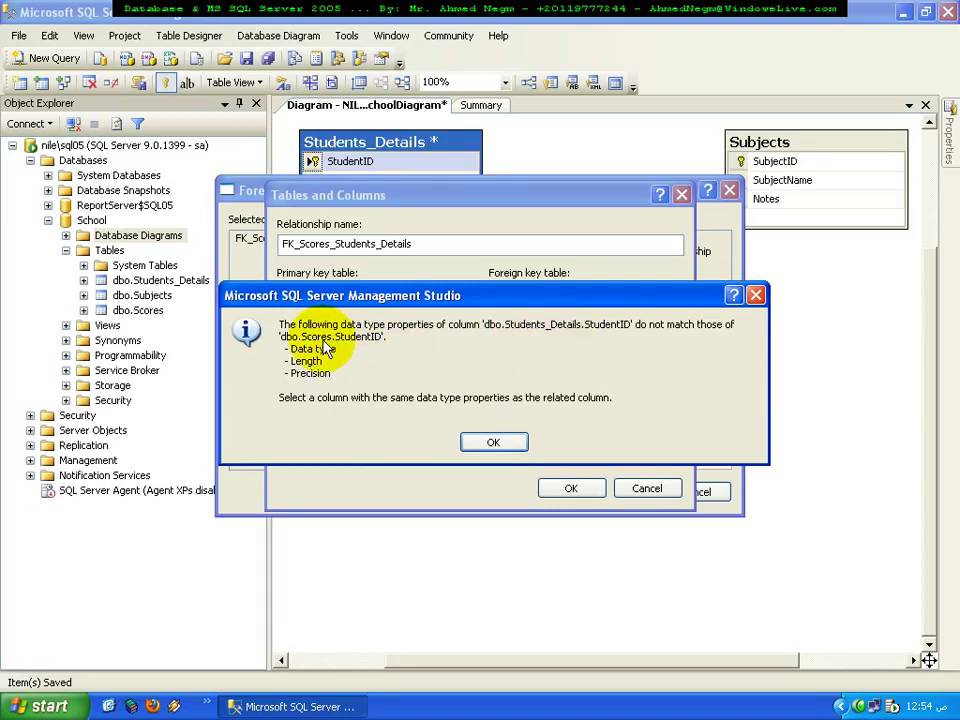
# - Move the data-type mismatch message aside to see the StudentID mapping
pyautogui.moveTo(446, 300); pyautogui.dragTo(447, 436)
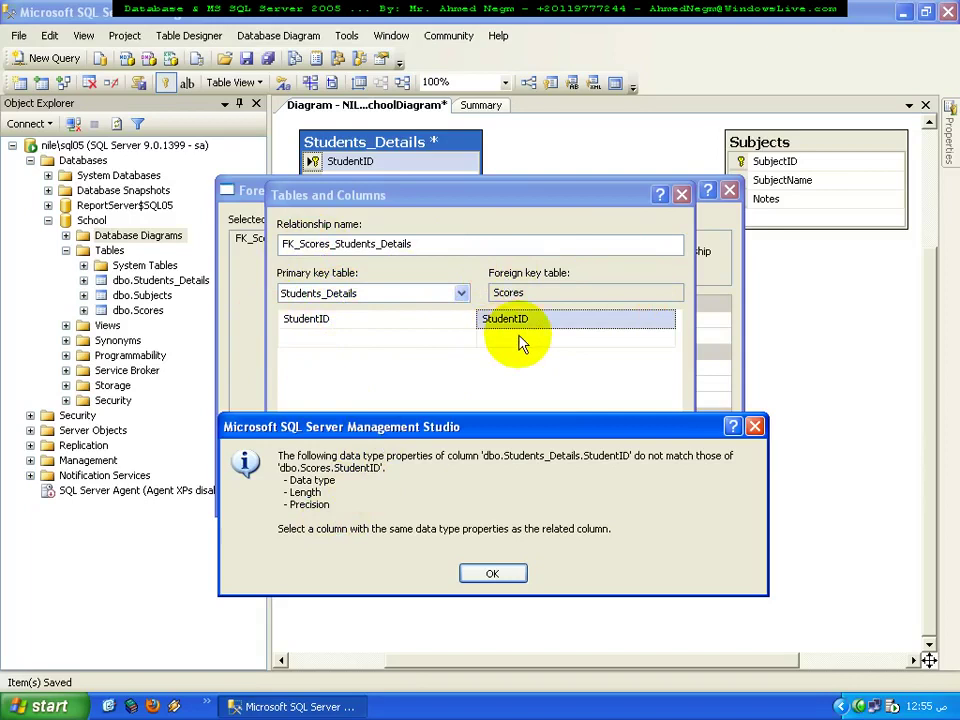
# - Review the mismatch error, dismiss it, and cancel the StudentID relationship mapping
pyautogui.moveTo(524, 427); pyautogui.dragTo(537, 330)
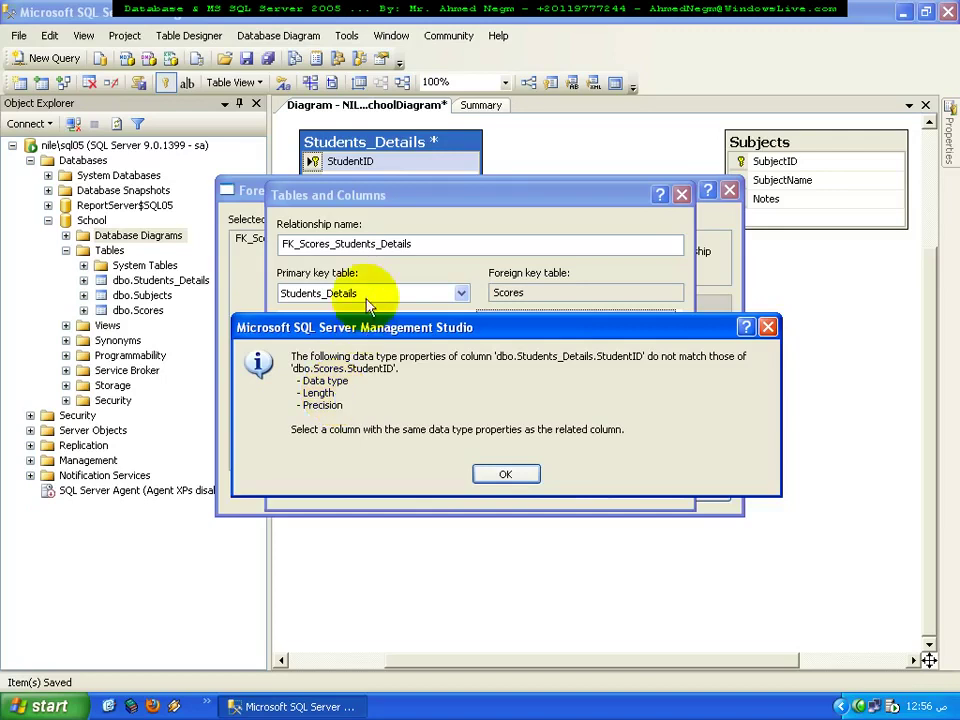
pyautogui.moveTo(392, 327); pyautogui.dragTo(396, 350)
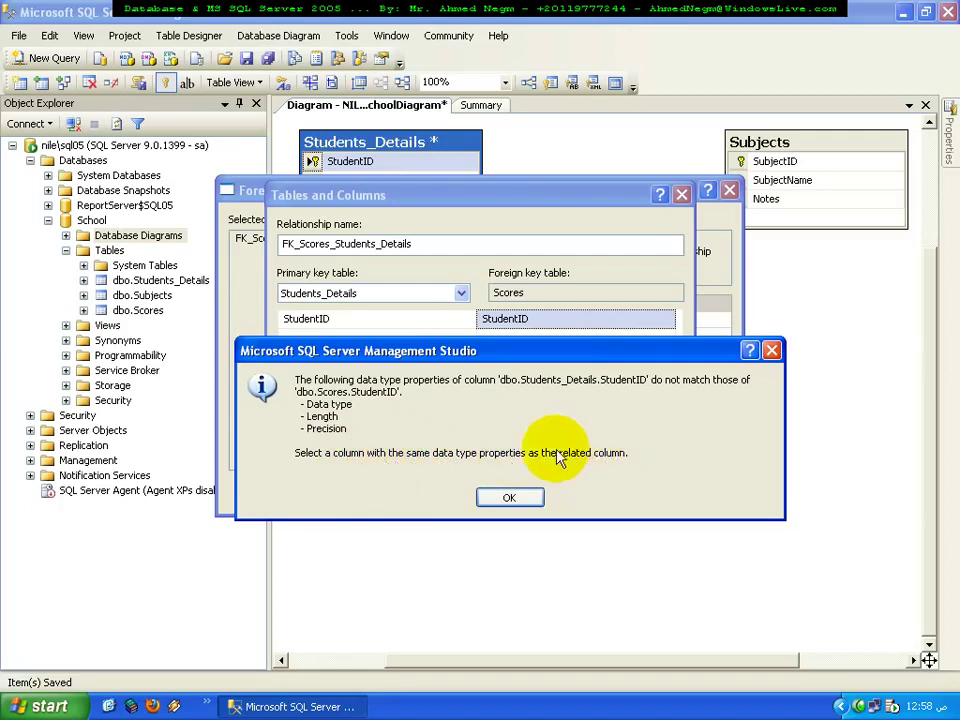
pyautogui.click(514, 497)
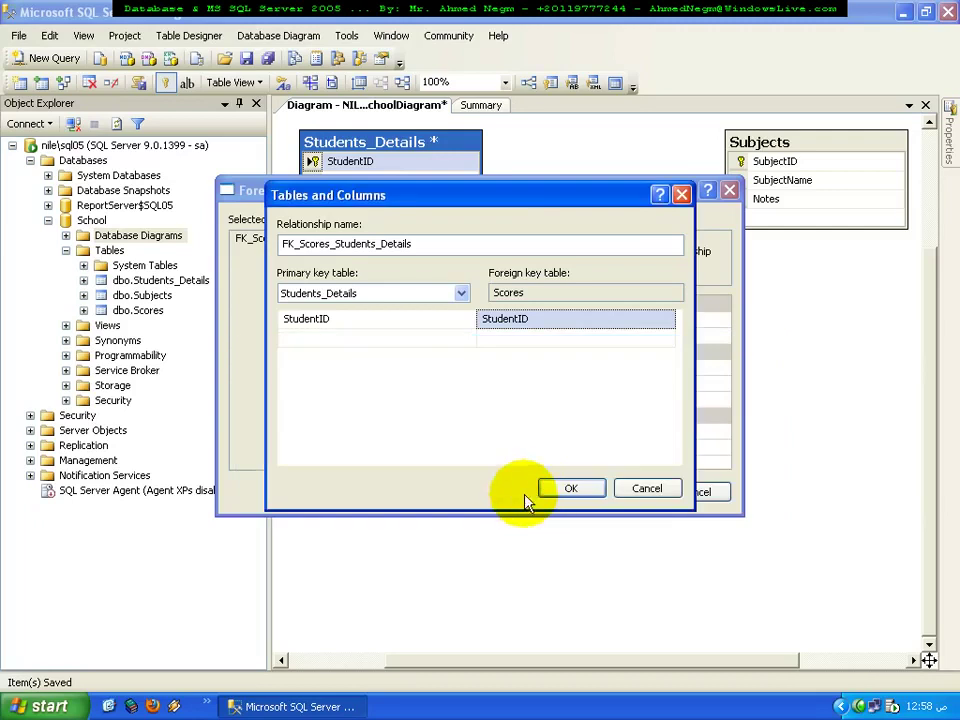
pyautogui.click(638, 489)
# - Cancel the new foreign key relationship and open dbo.Scores in design view
pyautogui.click(700, 492)
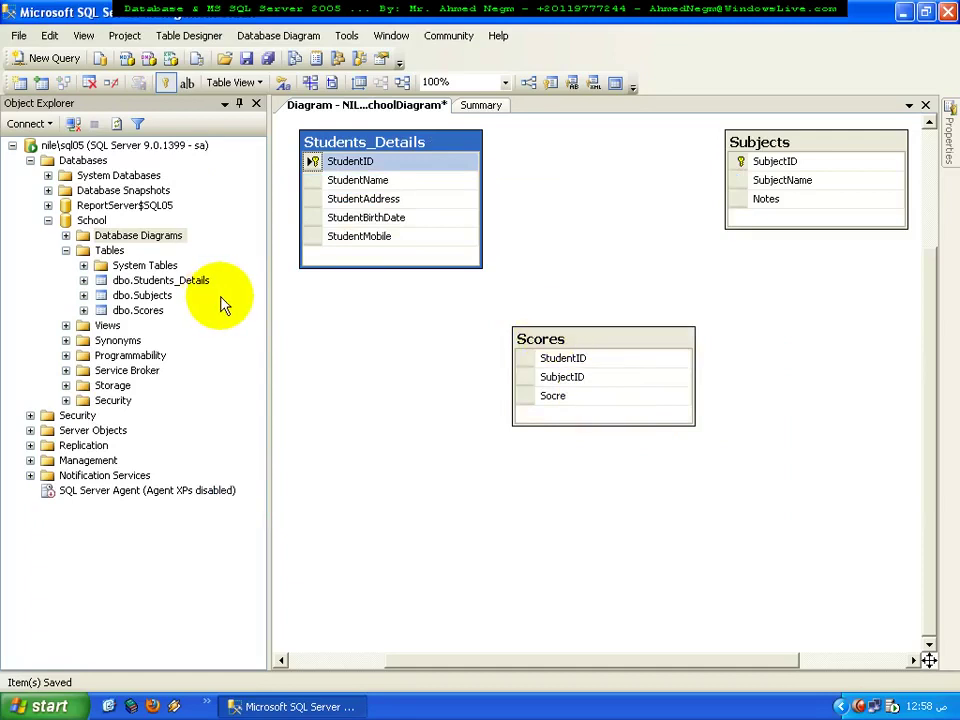
pyautogui.click(138, 311)
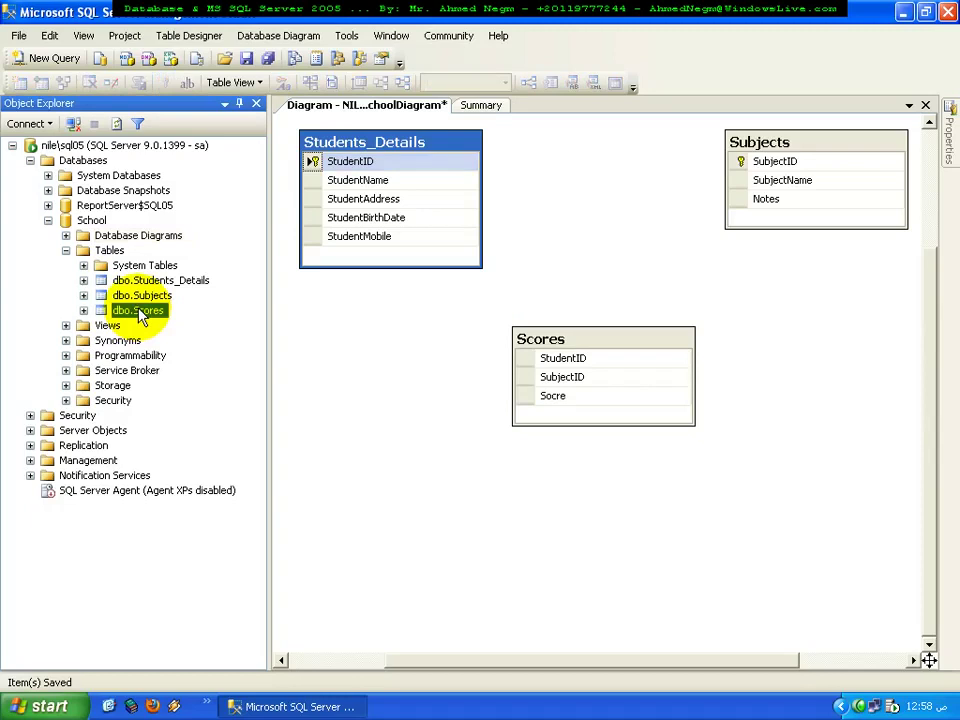
pyautogui.rightClick(140, 314)
pyautogui.press('m')
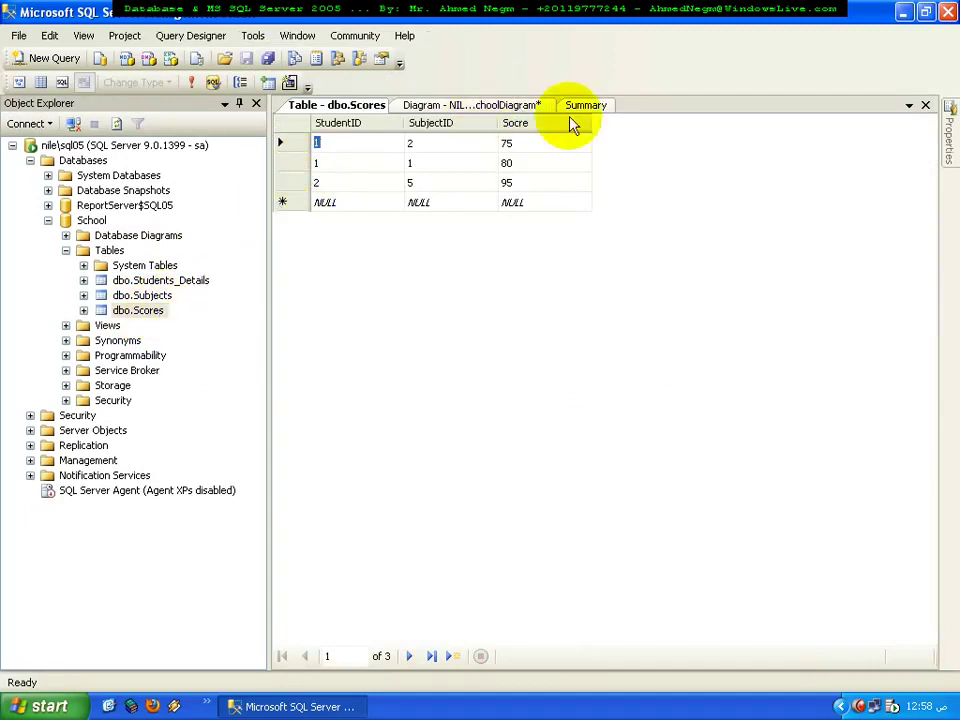
pyautogui.click(925, 105)
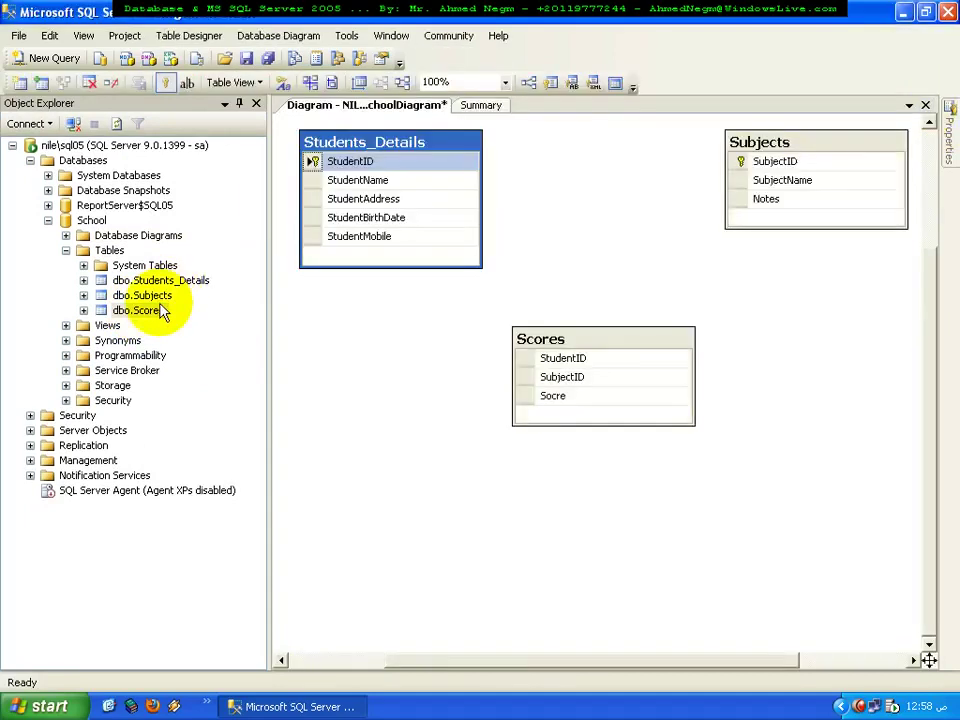
pyautogui.rightClick(160, 312)
pyautogui.click(231, 340)
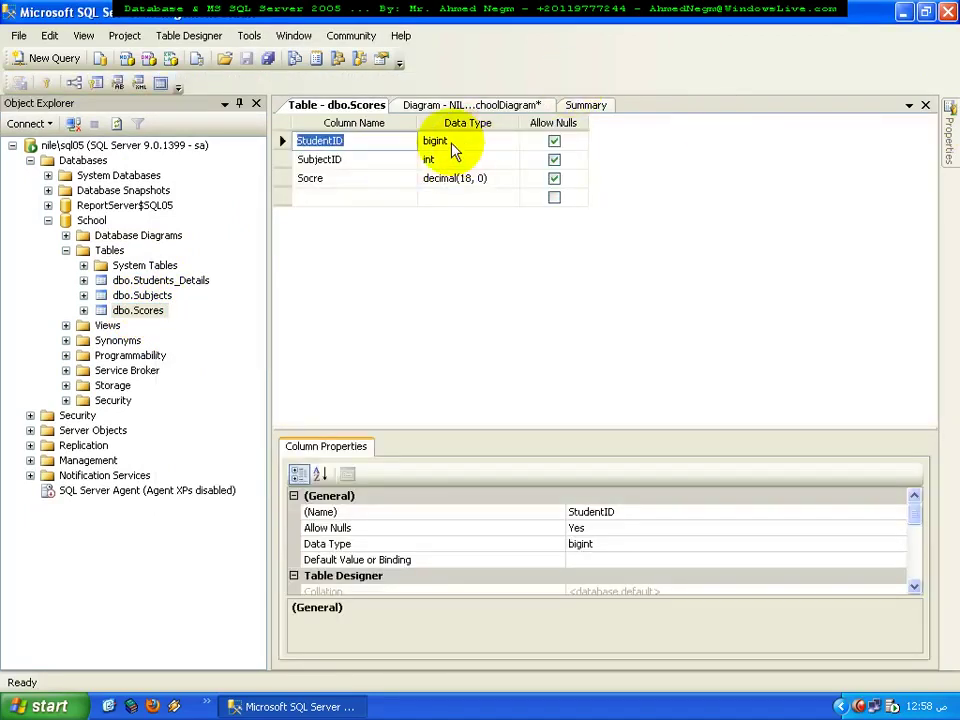
# - Open Students_Details in design to confirm its StudentID is int, then close it
pyautogui.click(170, 280)
pyautogui.rightClick(184, 281)
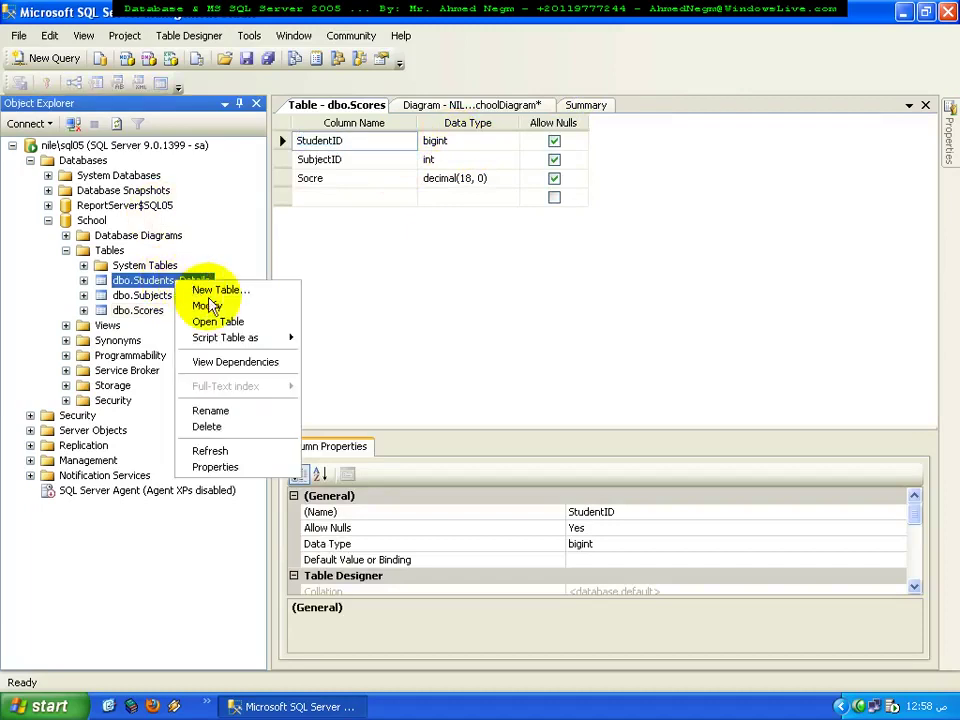
pyautogui.click(208, 305)
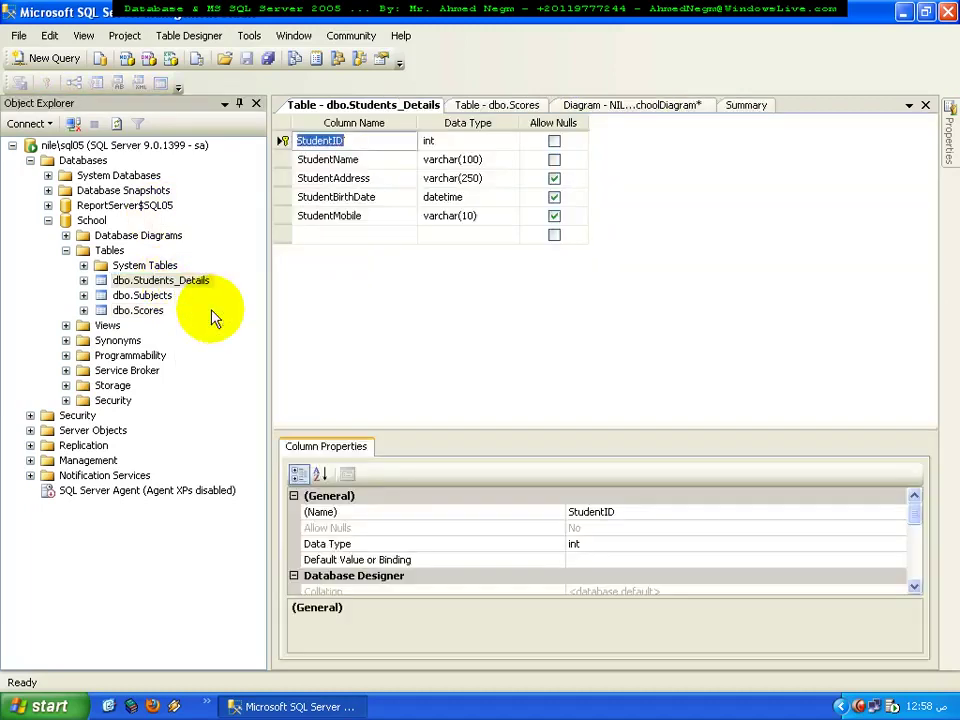
pyautogui.click(486, 141)
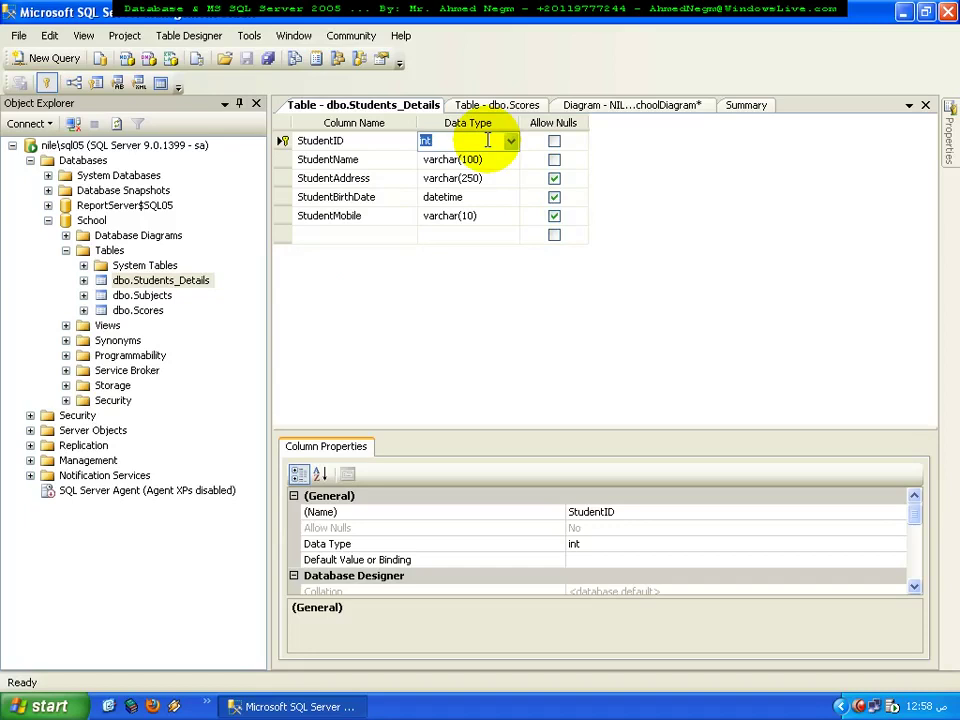
pyautogui.click(925, 105)
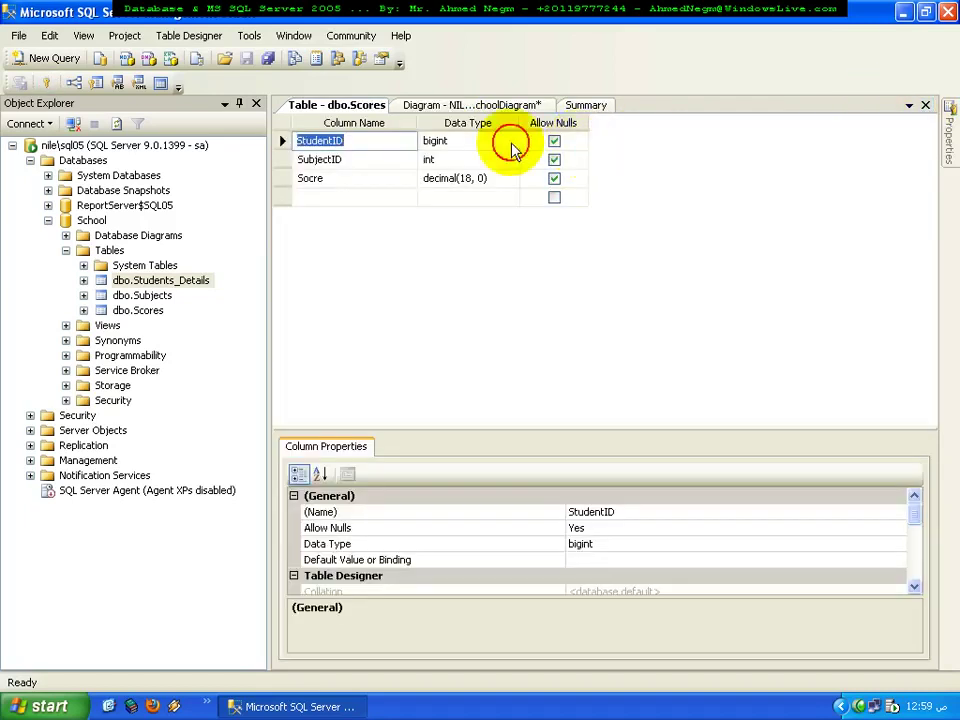
# - Change Scores.StudentID from bigint to int and save the Scores table
pyautogui.click(508, 143)
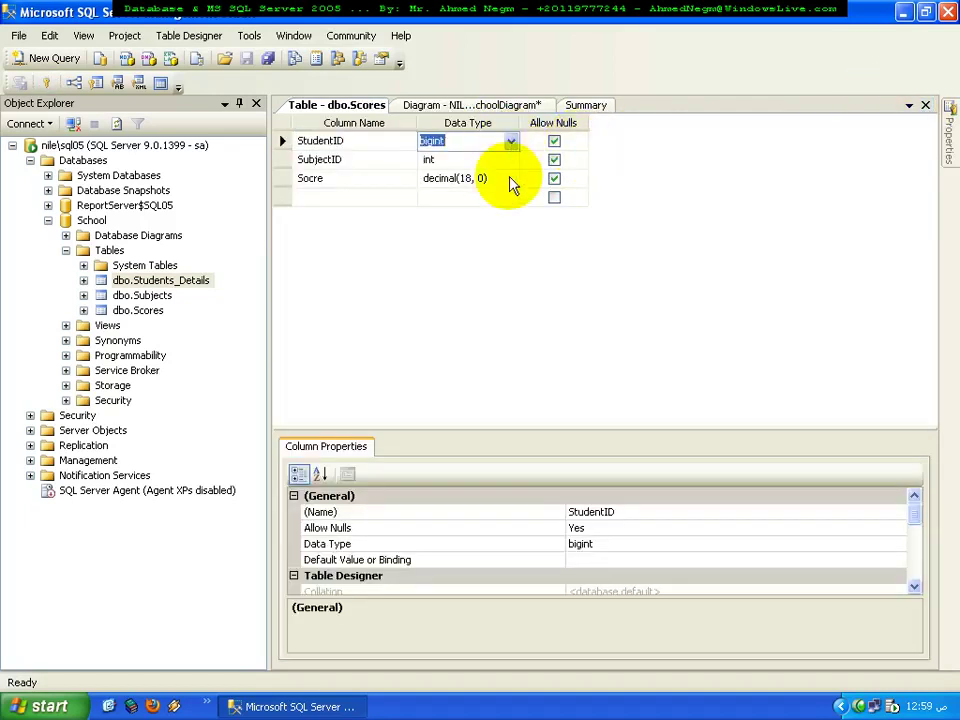
pyautogui.click(510, 142)
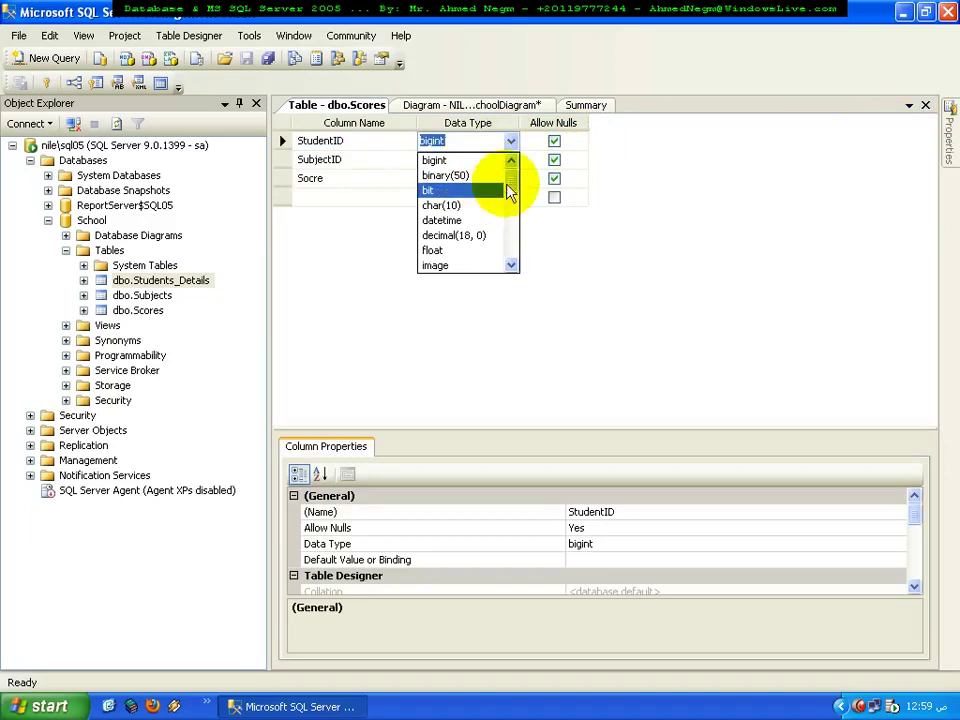
pyautogui.scroll(-2, 512, 188)
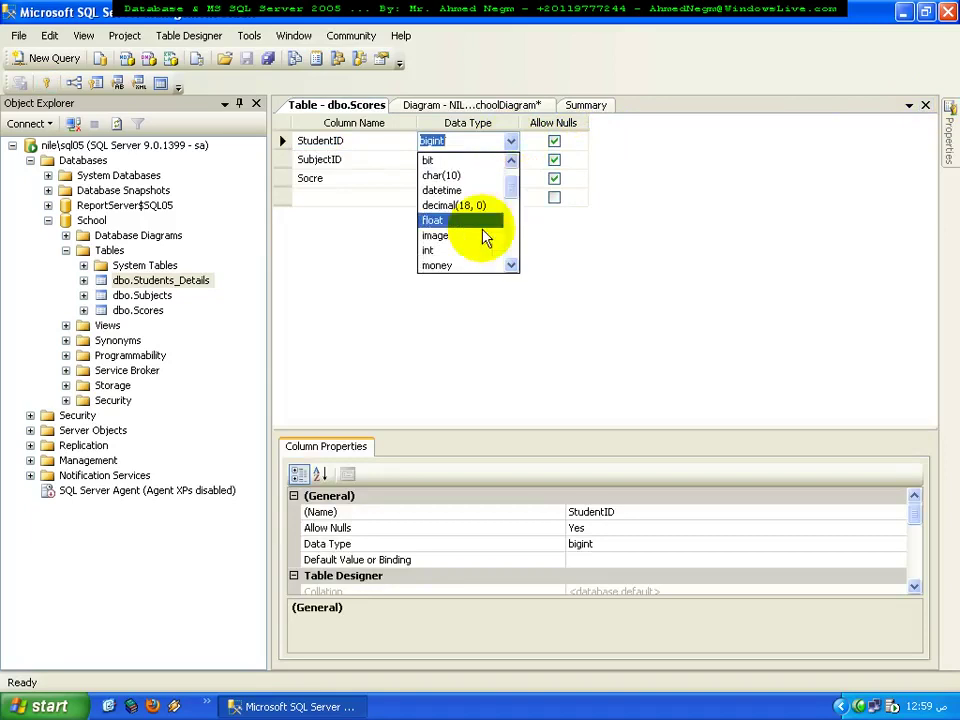
pyautogui.click(465, 250)
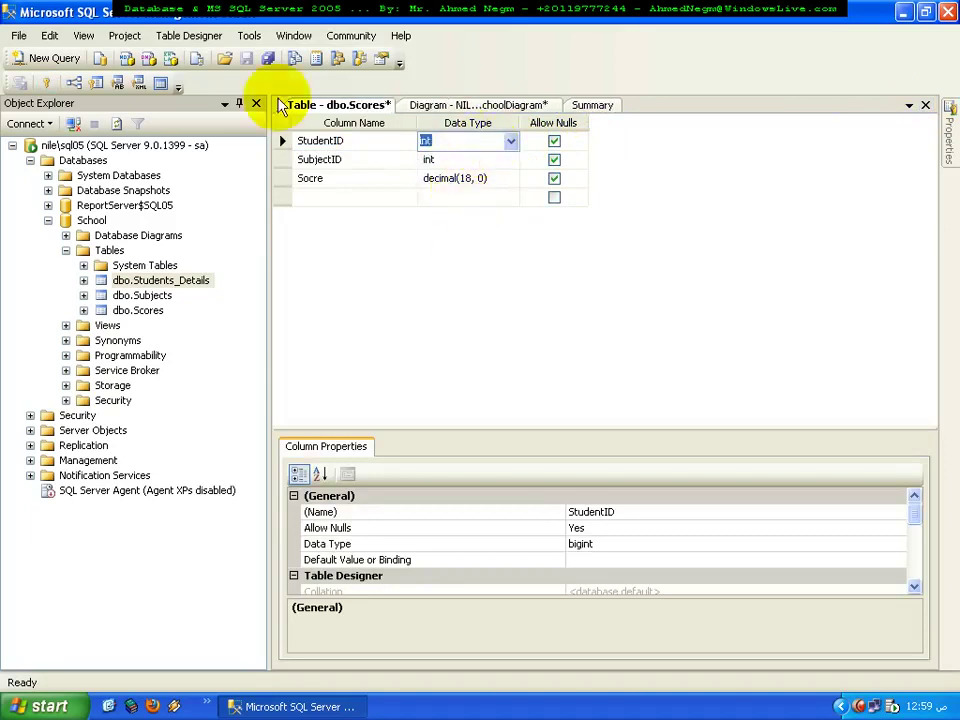
pyautogui.click(430, 124)
pyautogui.click(246, 58)
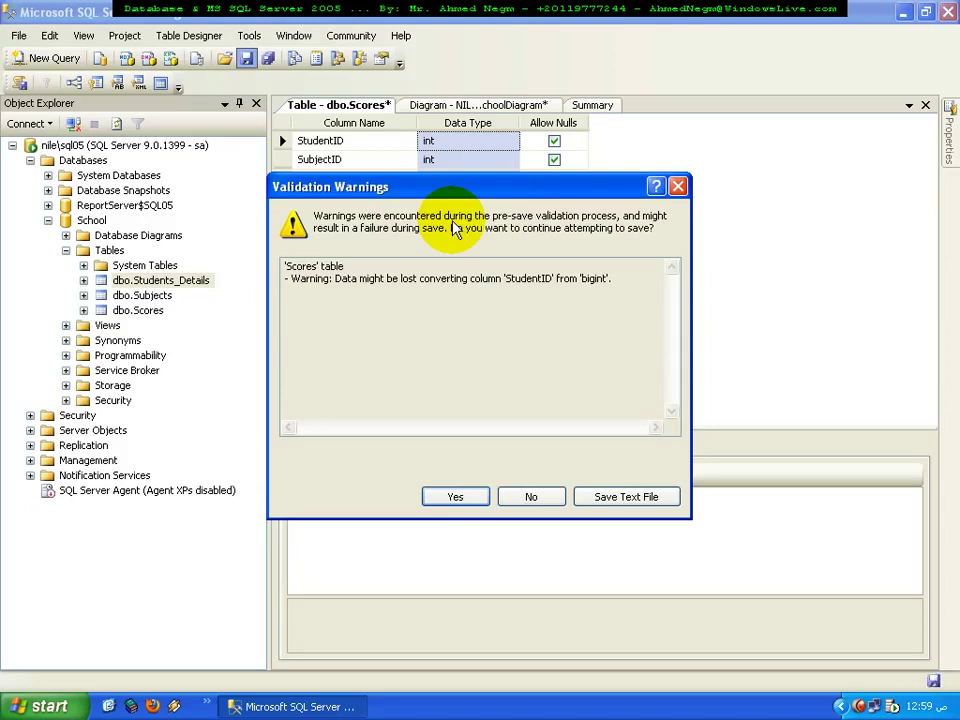
# - Review the bigint-to-int data-loss warning for Scores.StudentID and accept it with Yes
pyautogui.doubleClick(345, 279)
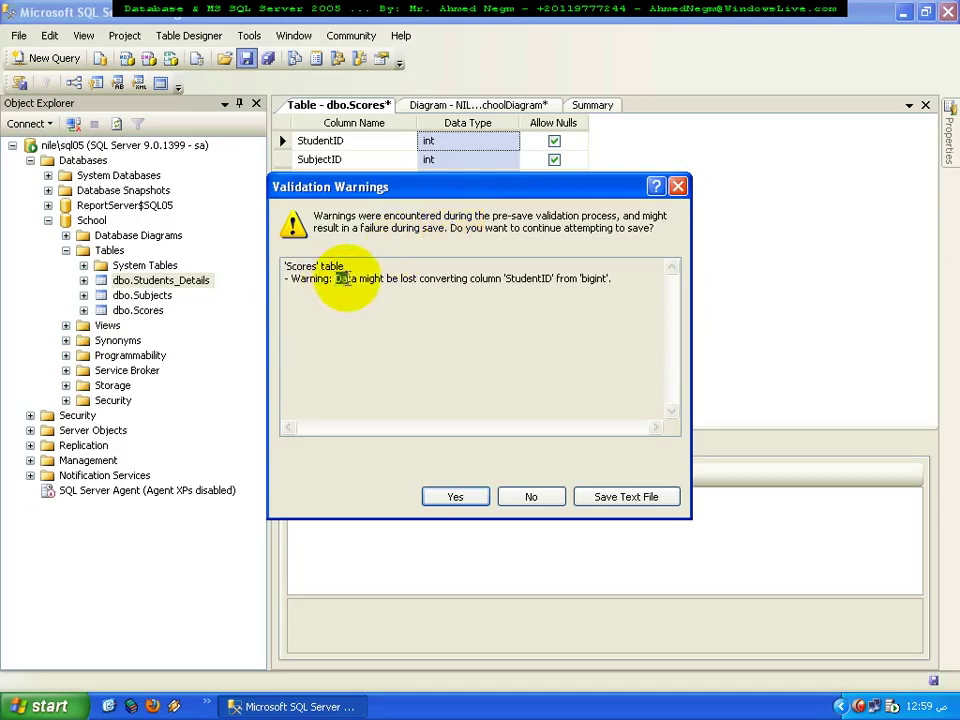
pyautogui.moveTo(331, 267); pyautogui.dragTo(297, 267)
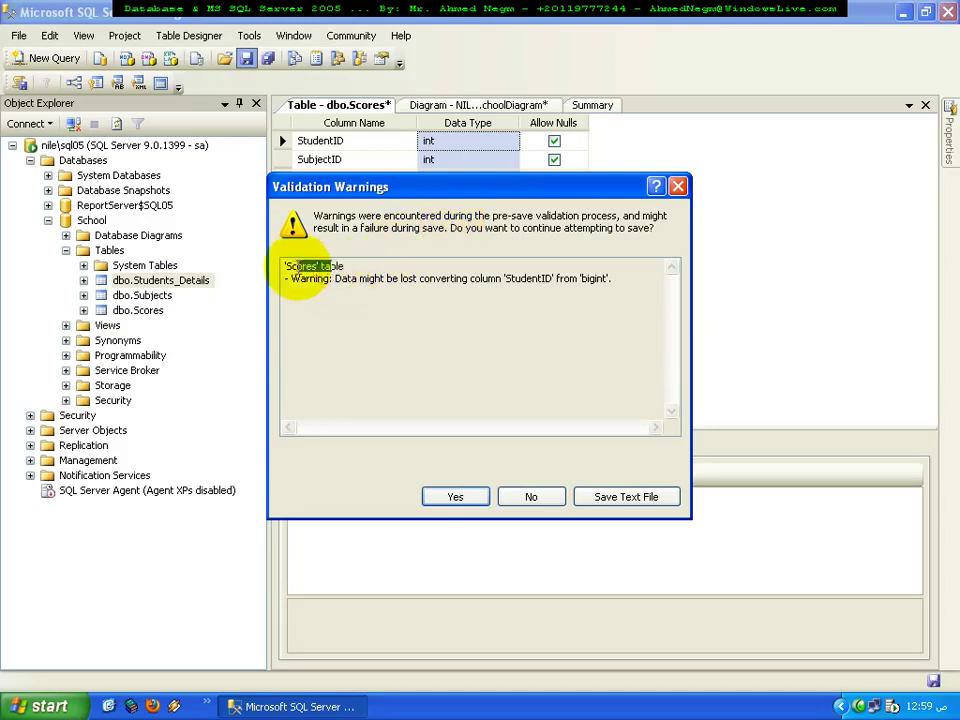
pyautogui.click(345, 272)
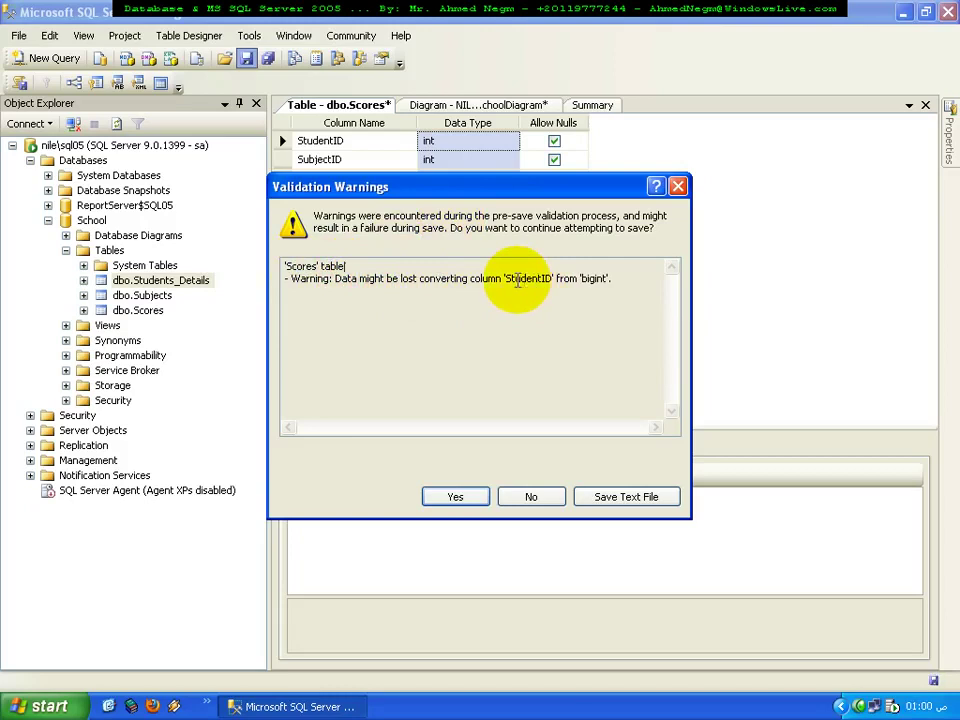
pyautogui.moveTo(515, 280); pyautogui.dragTo(573, 282)
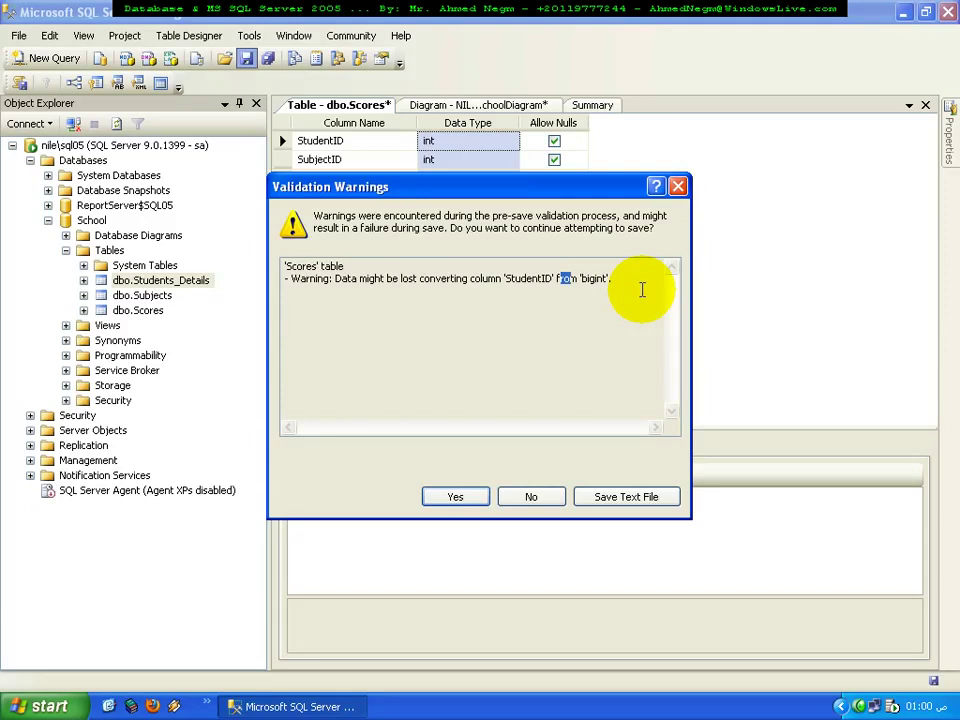
pyautogui.click(478, 492)
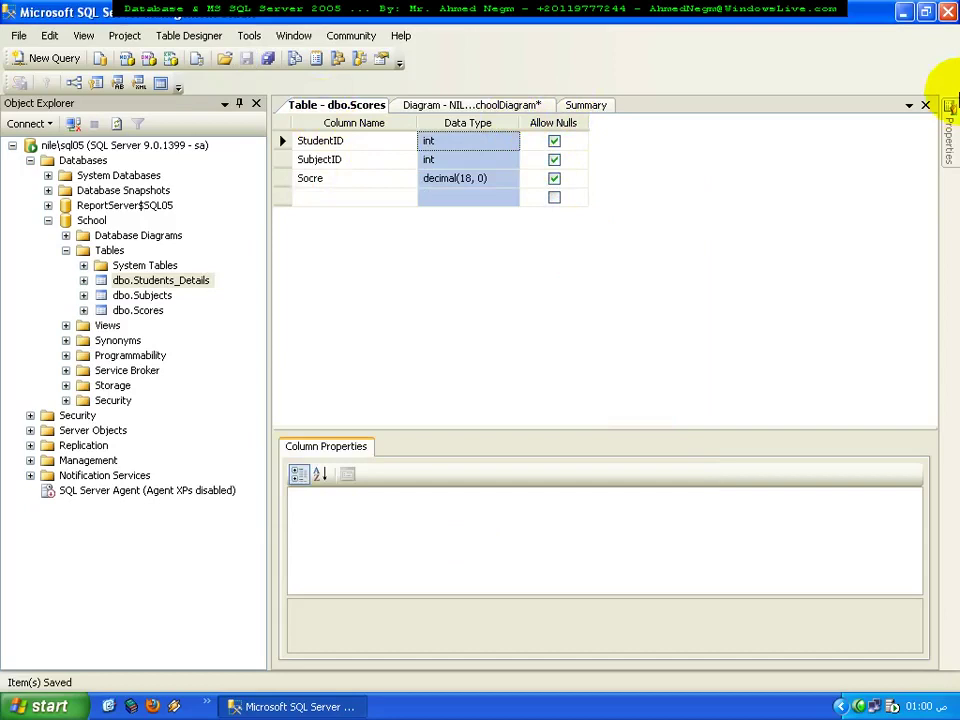
# - Close the Scores designer, link Students_Details.StudentID to Scores.StudentID, and confirm the column mapping
pyautogui.click(925, 106)
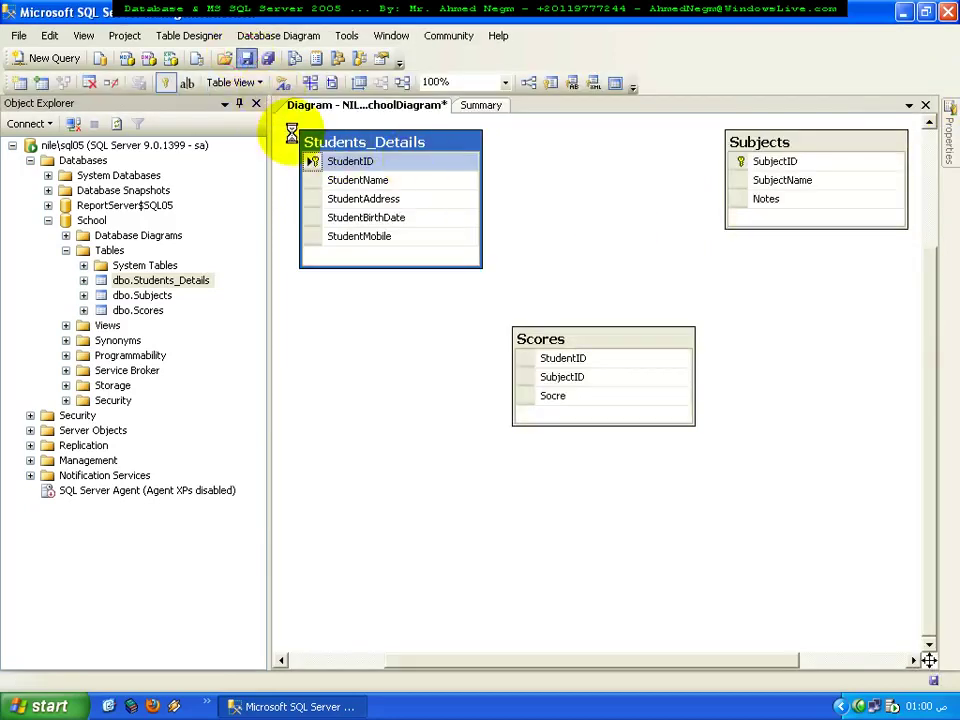
pyautogui.moveTo(315, 165); pyautogui.dragTo(529, 365)
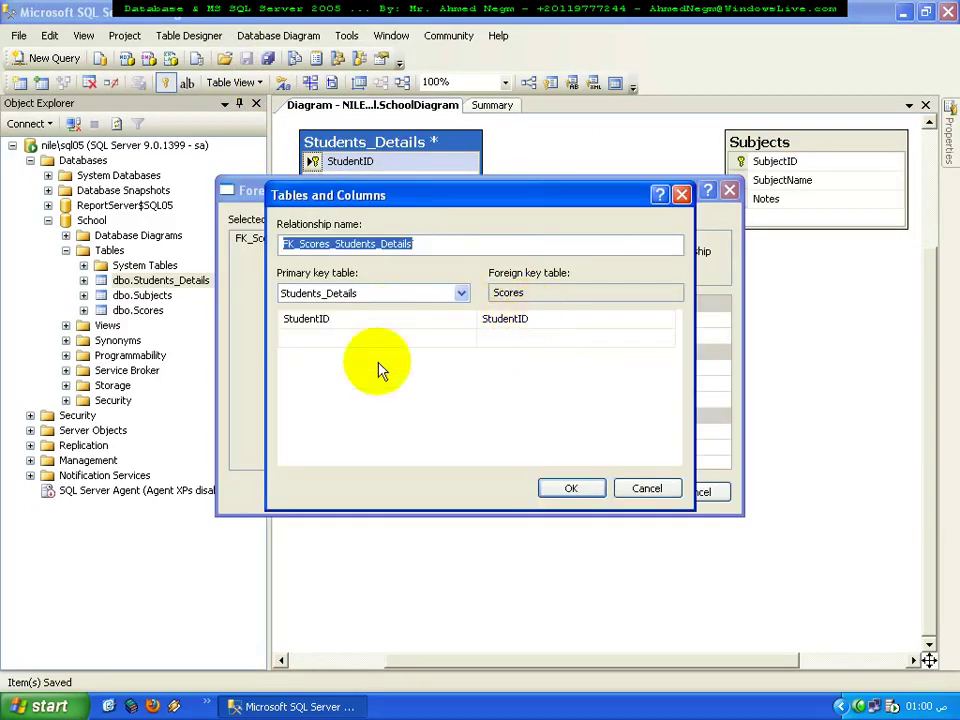
pyautogui.click(557, 490)
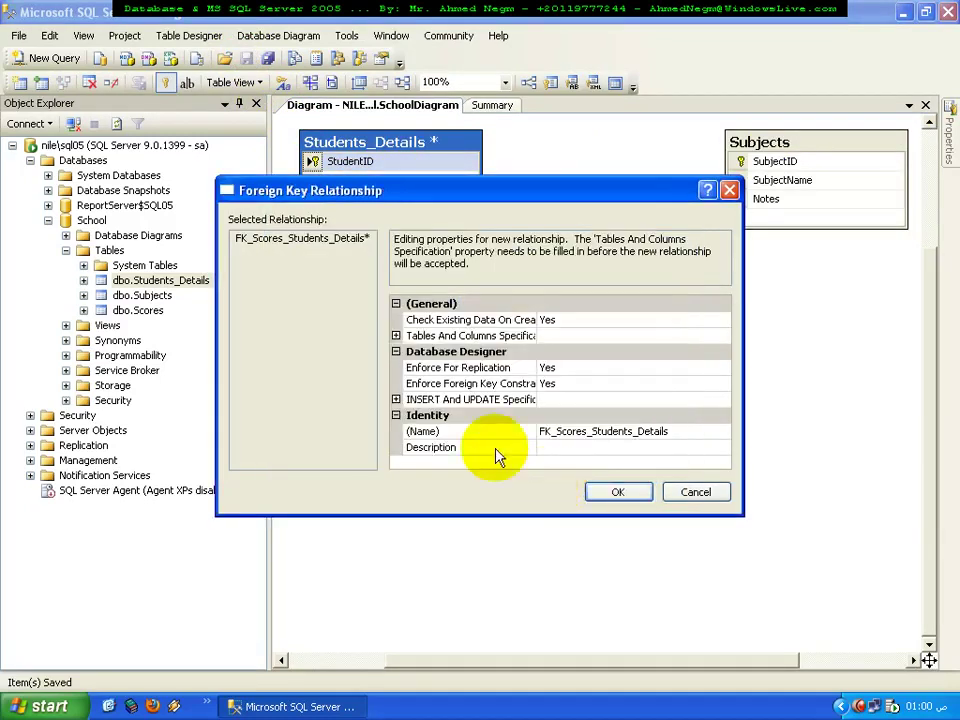
# - Enlarge the Foreign Key Relationship dialog and widen the property name column to read settings fully
pyautogui.moveTo(427, 203); pyautogui.dragTo(402, 135)
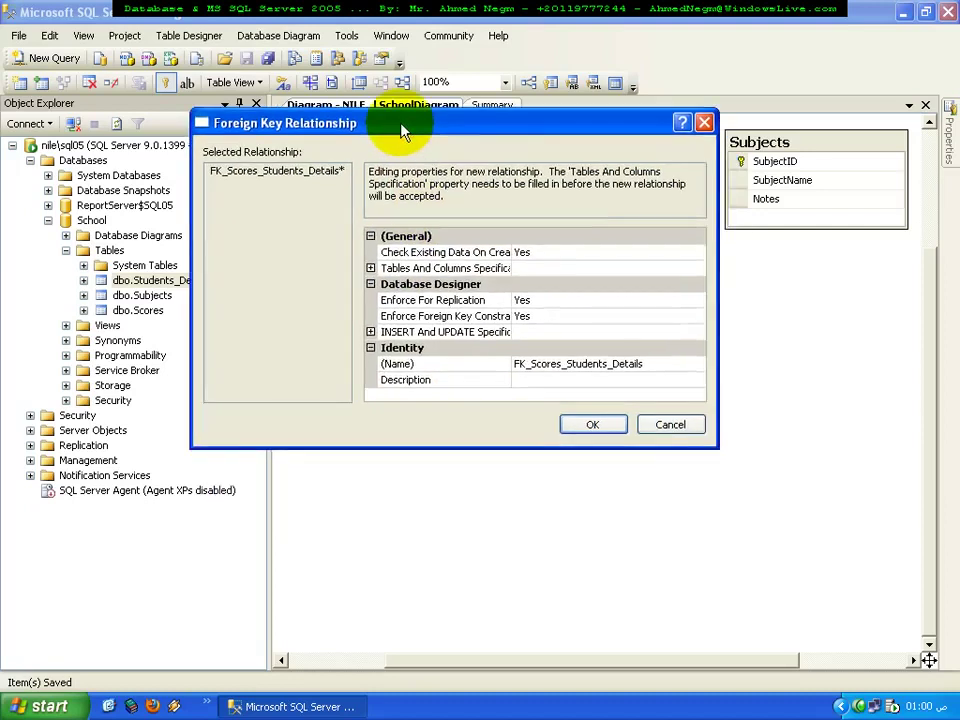
pyautogui.moveTo(717, 448); pyautogui.dragTo(862, 591)
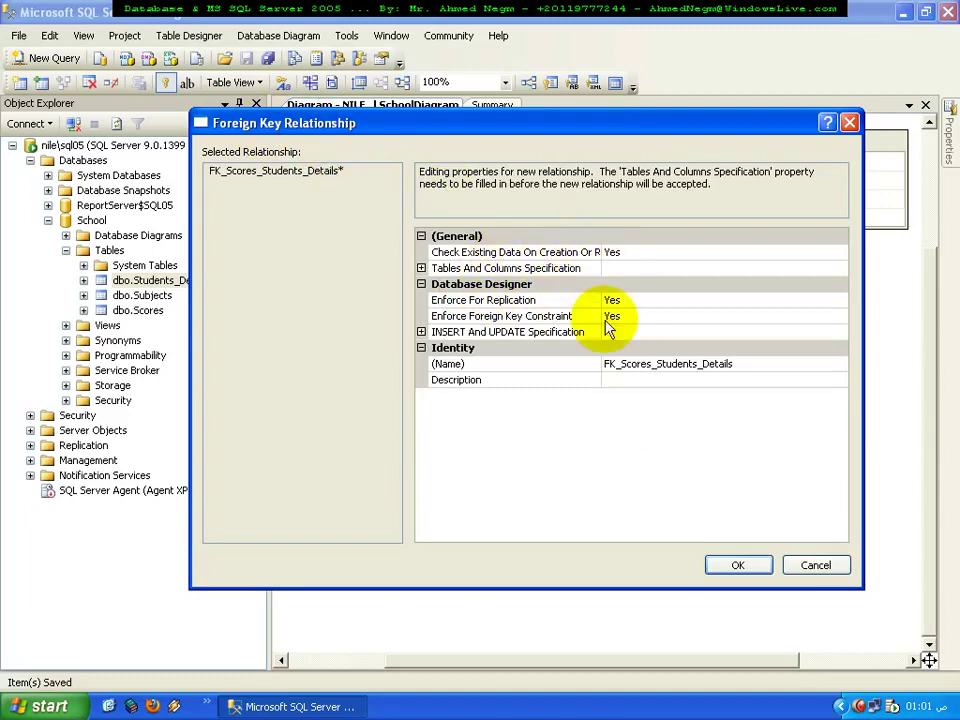
pyautogui.click(531, 256)
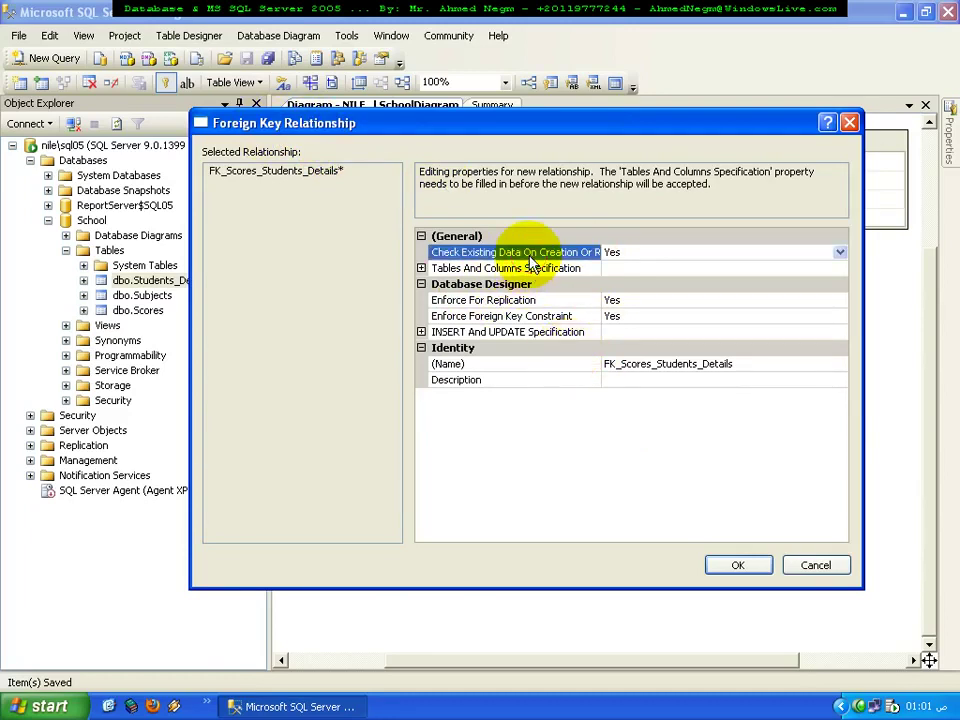
pyautogui.click(550, 334)
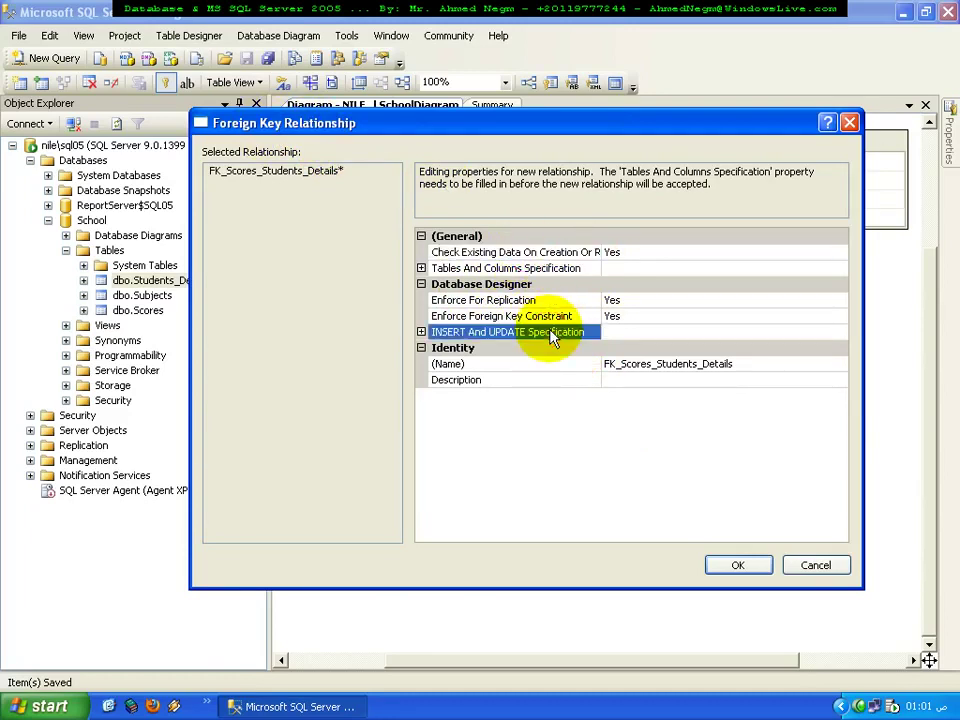
pyautogui.click(536, 255)
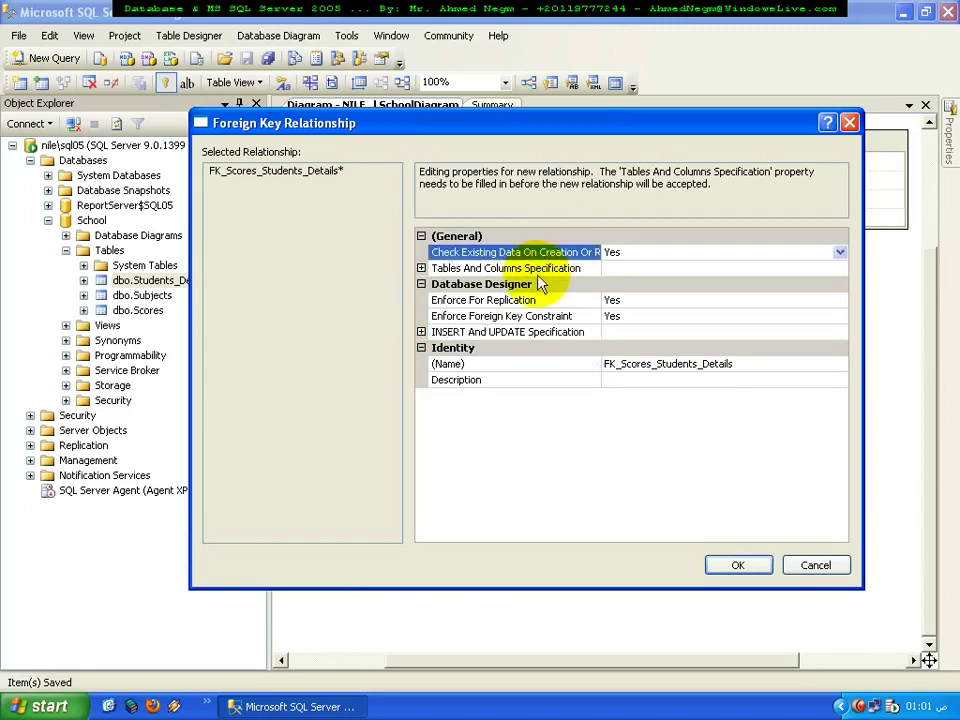
pyautogui.click(545, 337)
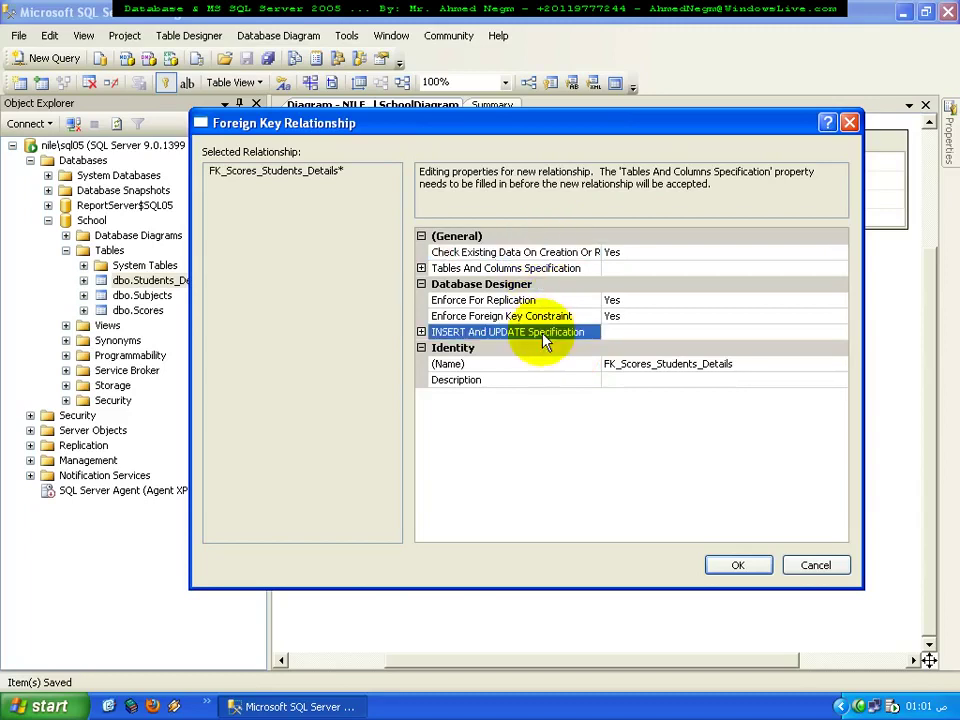
pyautogui.click(566, 316)
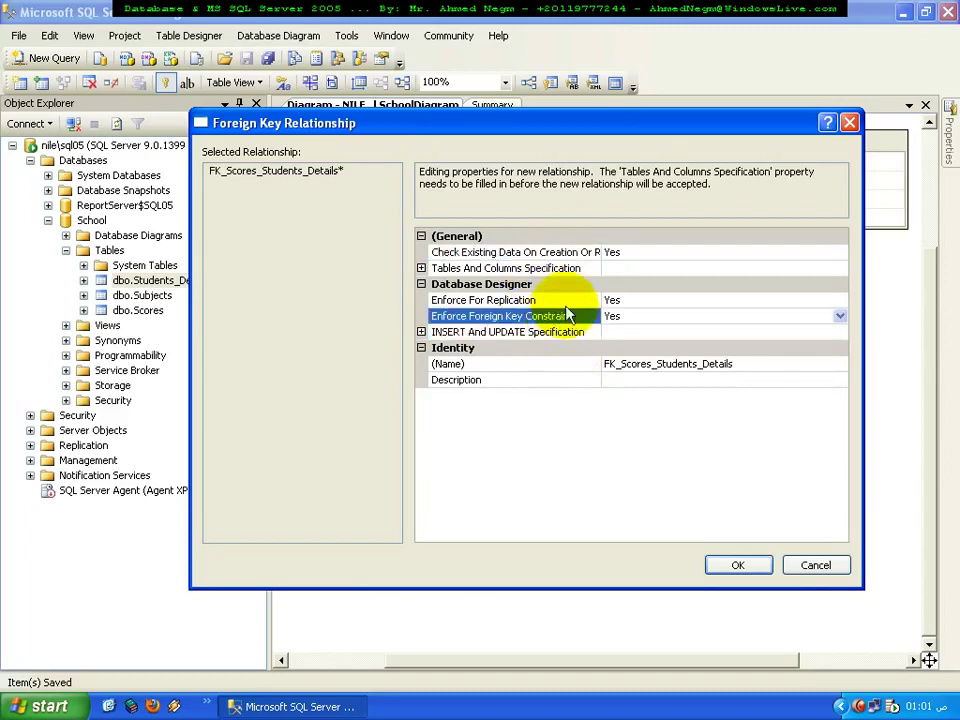
pyautogui.click(575, 300)
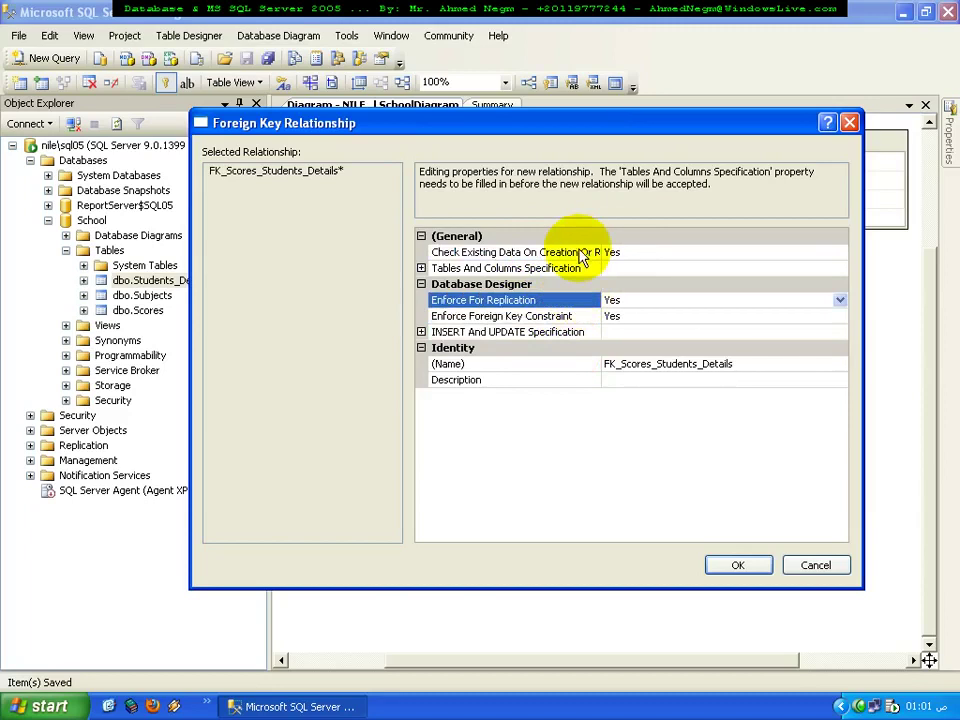
pyautogui.click(565, 253)
pyautogui.click(550, 332)
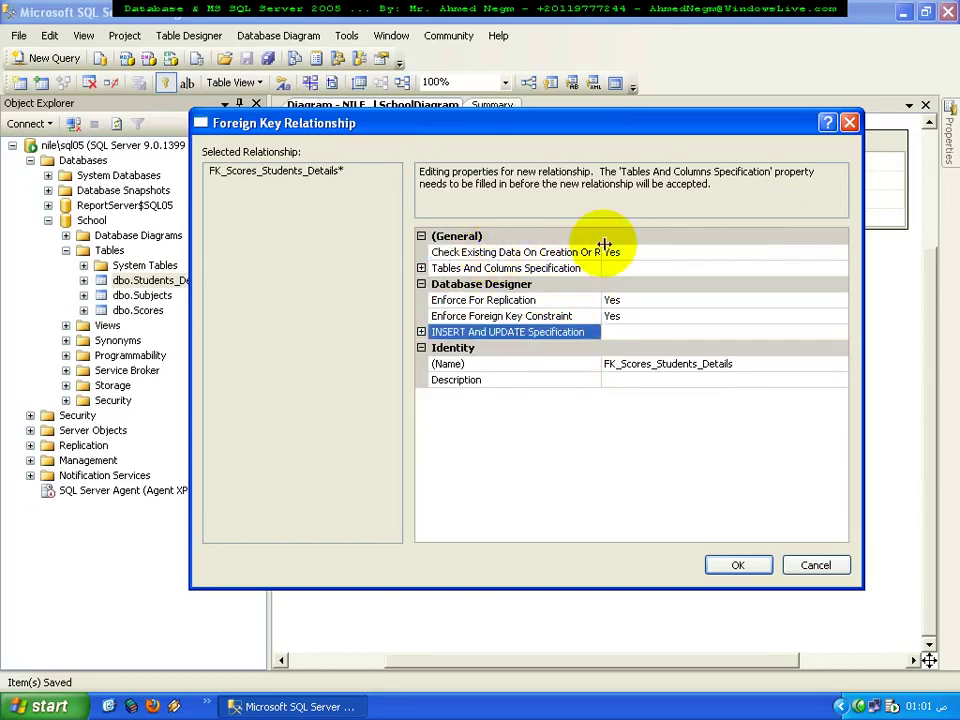
pyautogui.moveTo(604, 246); pyautogui.dragTo(664, 246)
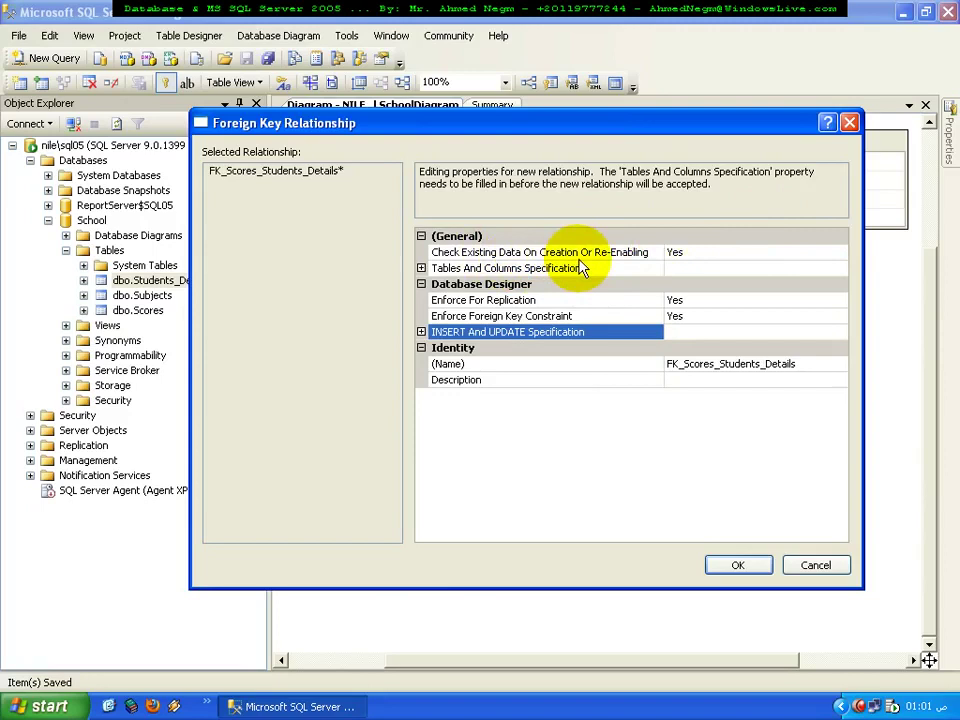
pyautogui.click(584, 256)
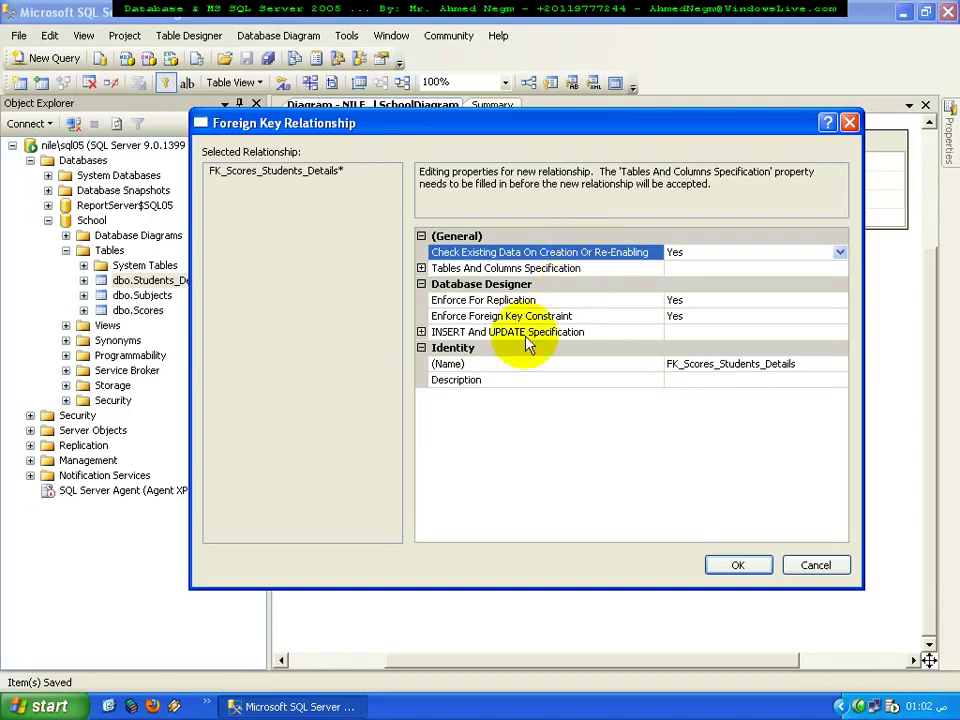
# - Expand INSERT And UPDATE Specification to reveal Delete Rule and Update Rule at No Action
pyautogui.click(422, 332)
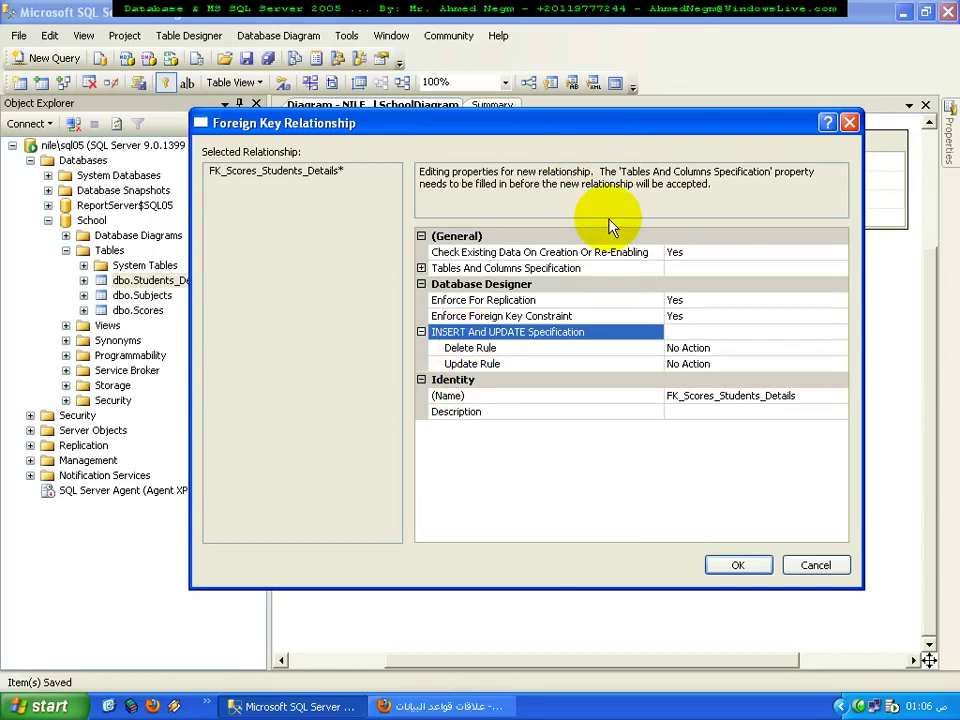
# - In Firefox, scroll the VBA4A forum thread and view its full-size example relationship diagram
pyautogui.click(455, 706)
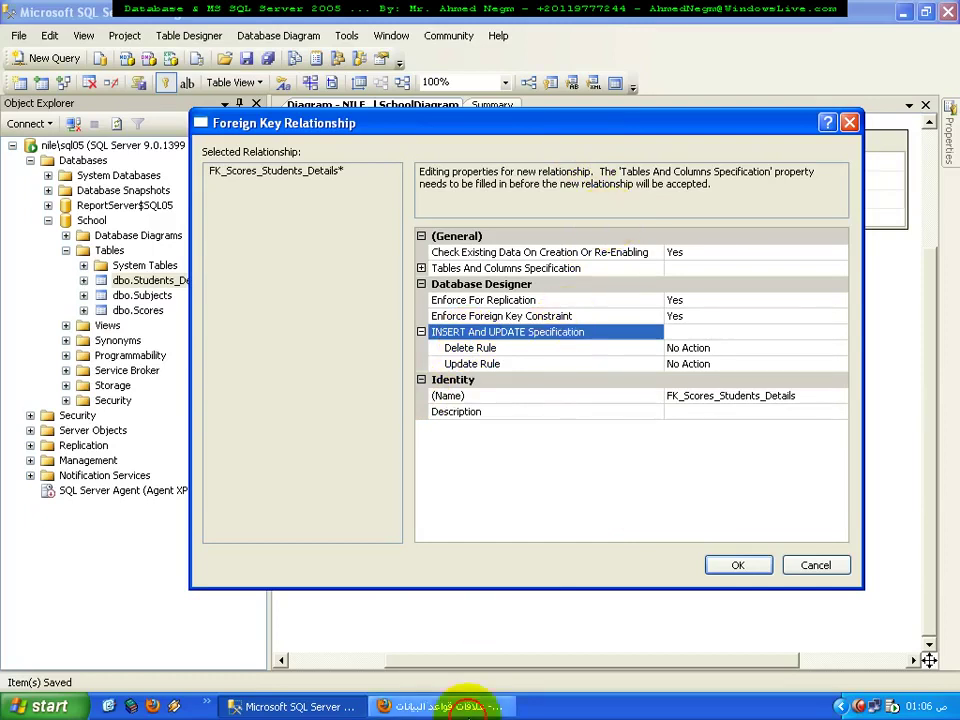
pyautogui.scroll(5, 686, 279)
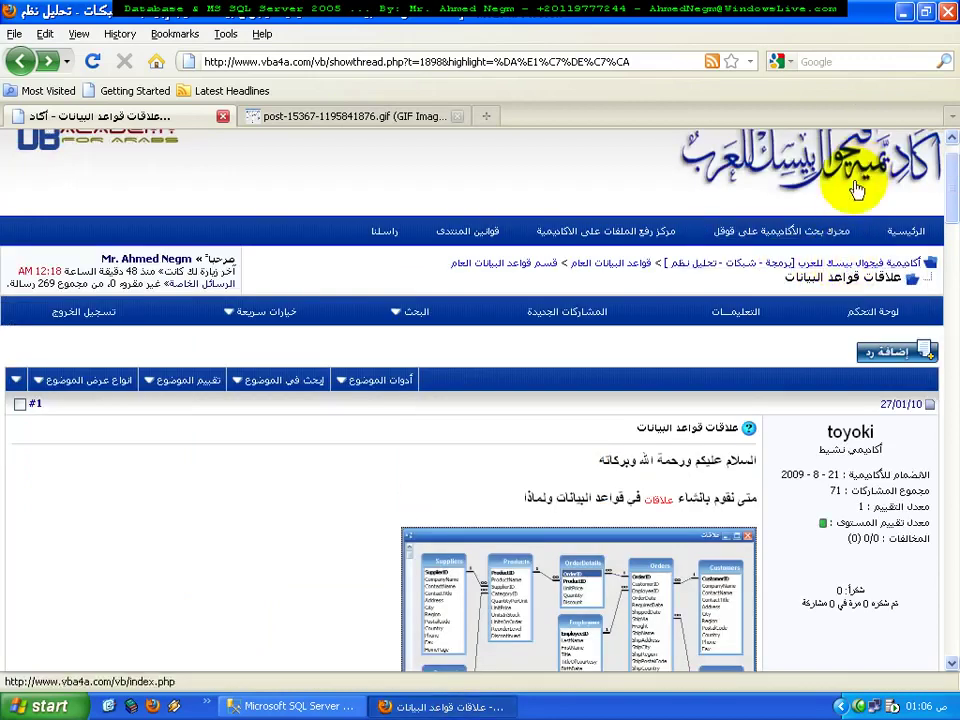
pyautogui.scroll(-2, 681, 470)
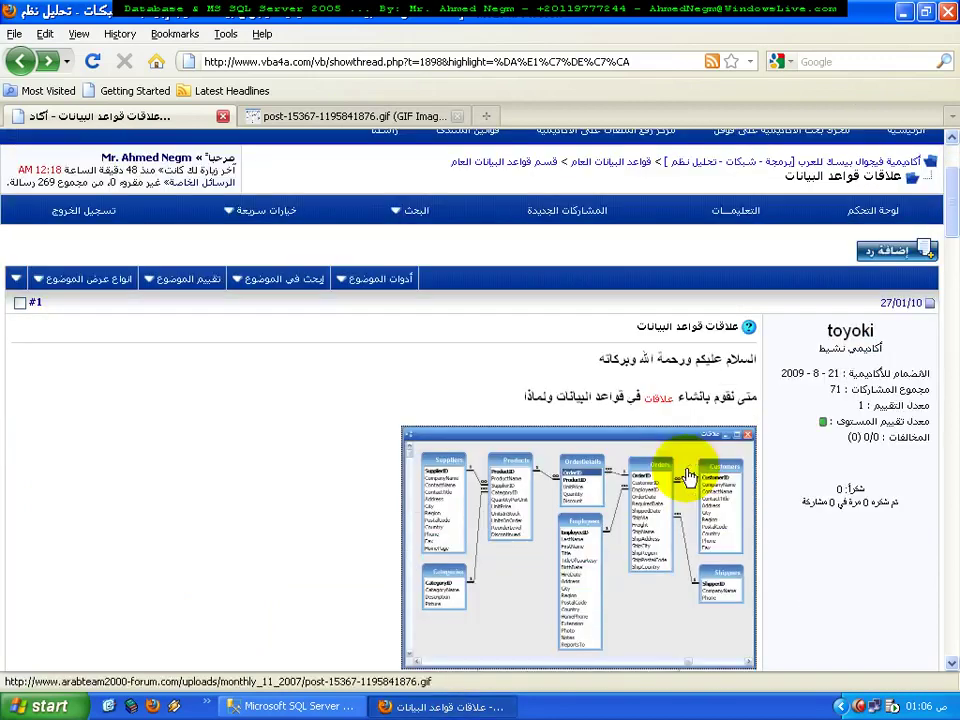
pyautogui.moveTo(652, 397); pyautogui.dragTo(561, 395)
pyautogui.click(561, 396)
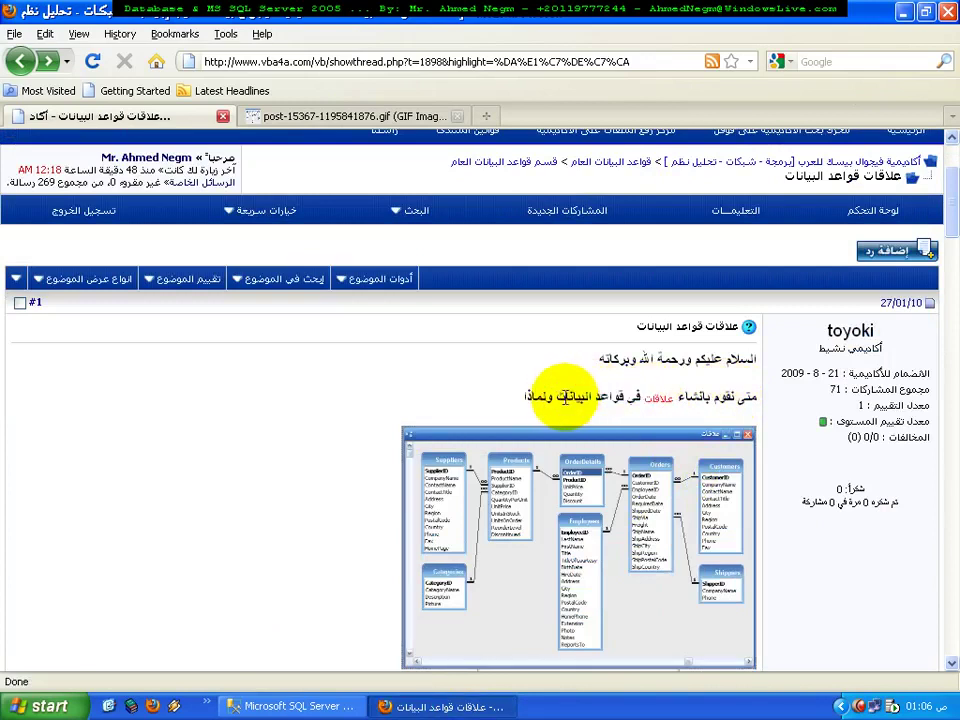
pyautogui.scroll(-4, 627, 406)
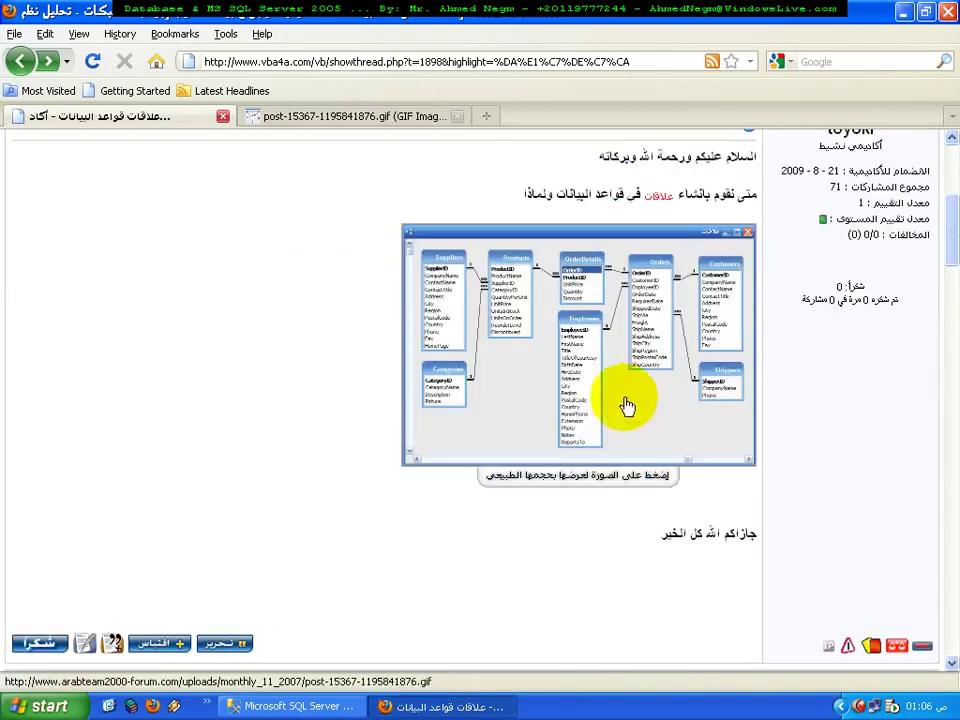
pyautogui.click(350, 116)
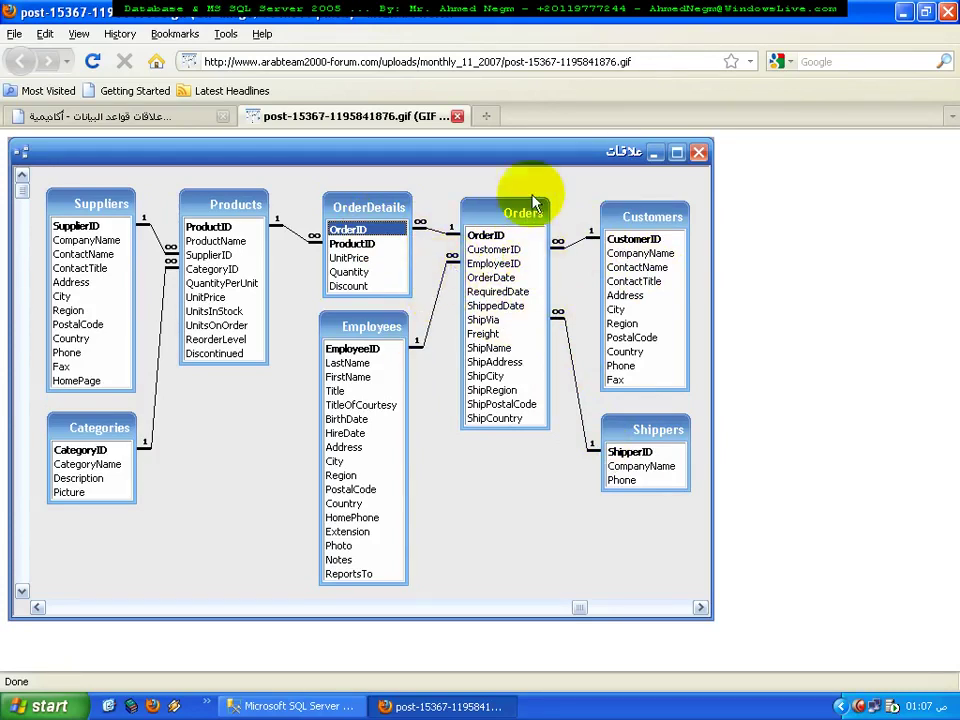
pyautogui.click(60, 120)
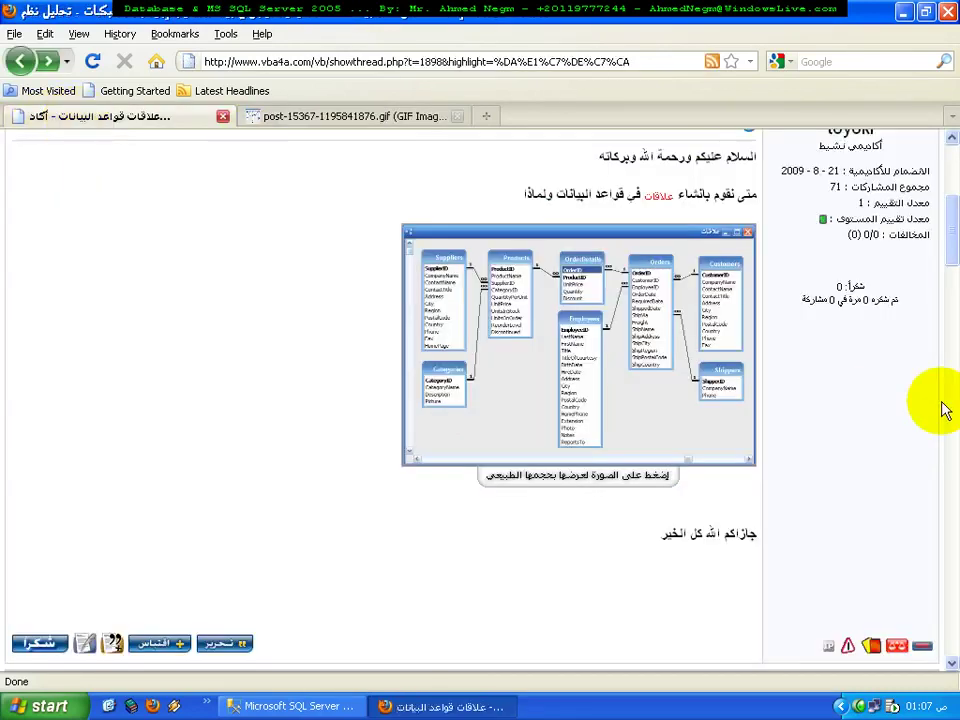
pyautogui.scroll(-4, 940, 405)
pyautogui.scroll(-4, 943, 410)
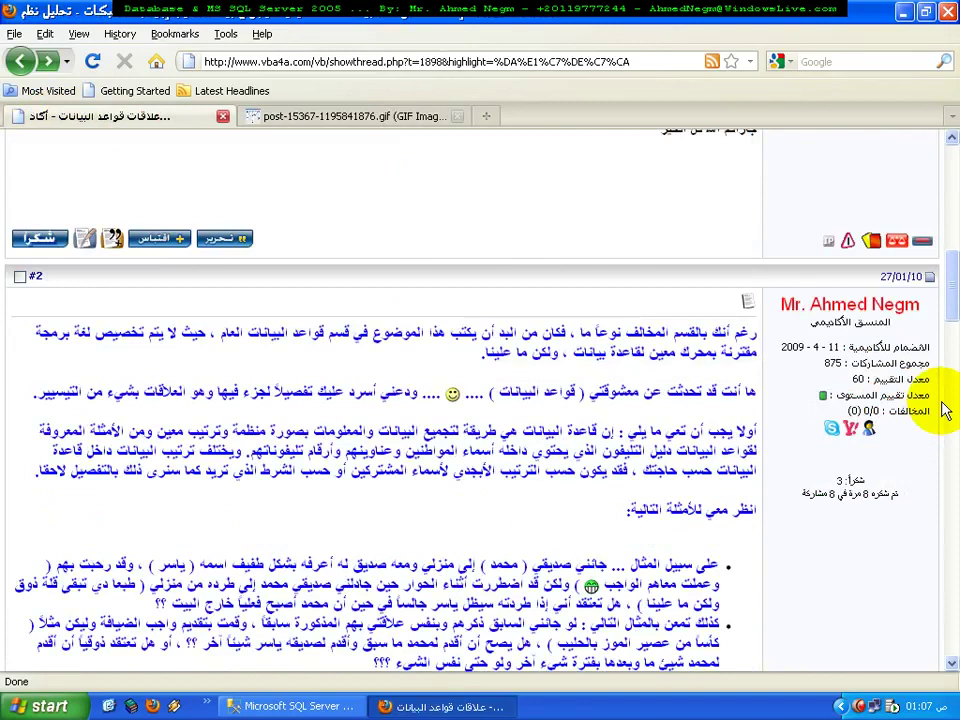
pyautogui.scroll(-4, 943, 410)
pyautogui.scroll(-10, 943, 410)
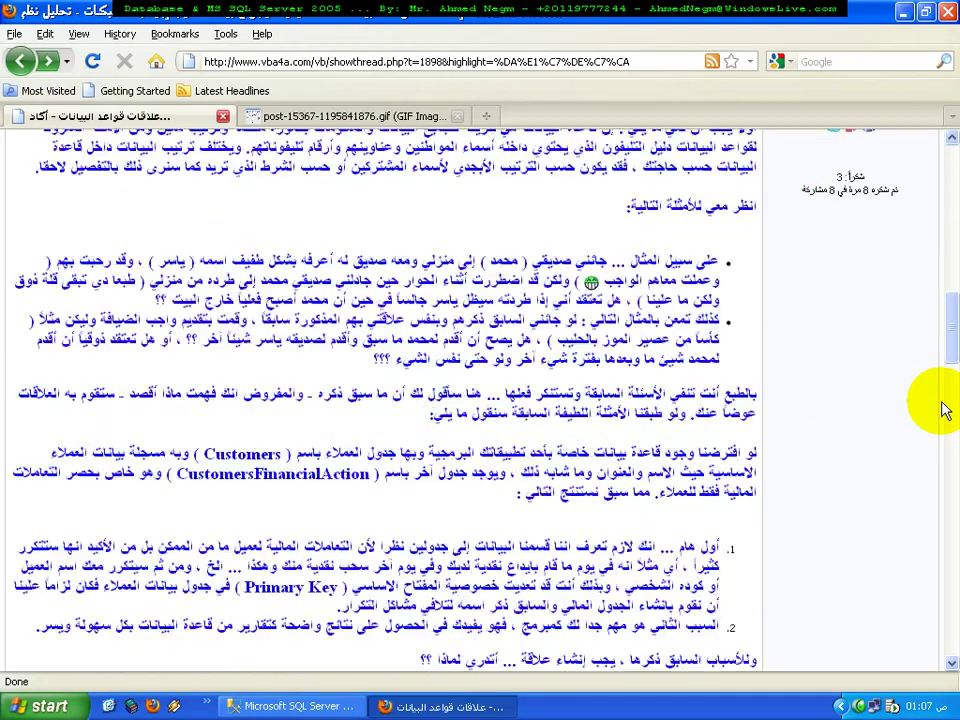
pyautogui.scroll(5, 943, 410)
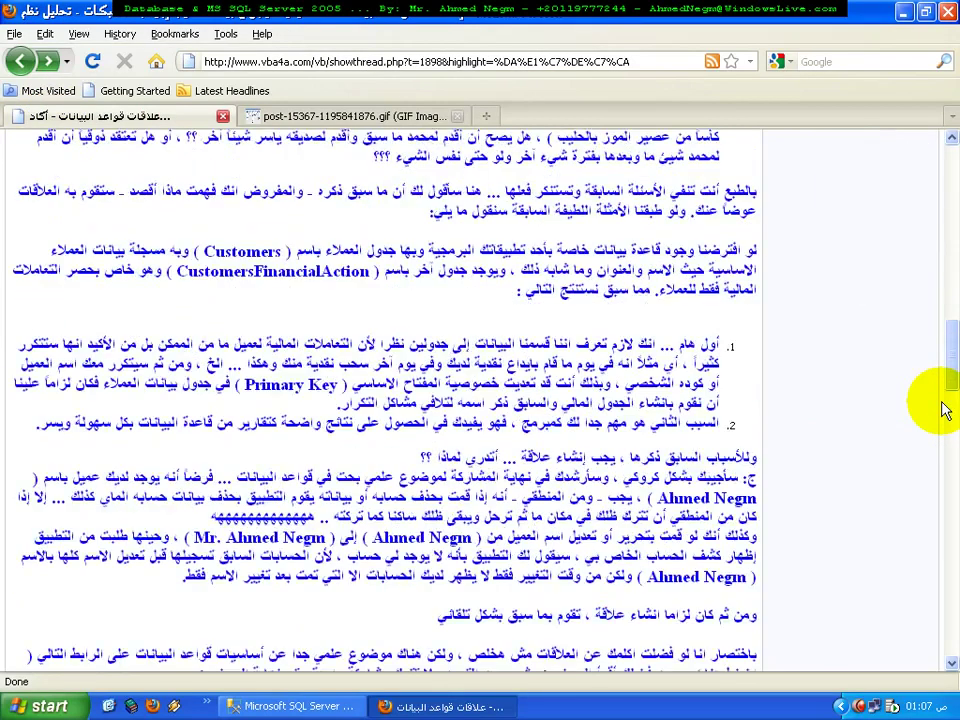
pyautogui.scroll(6, 943, 410)
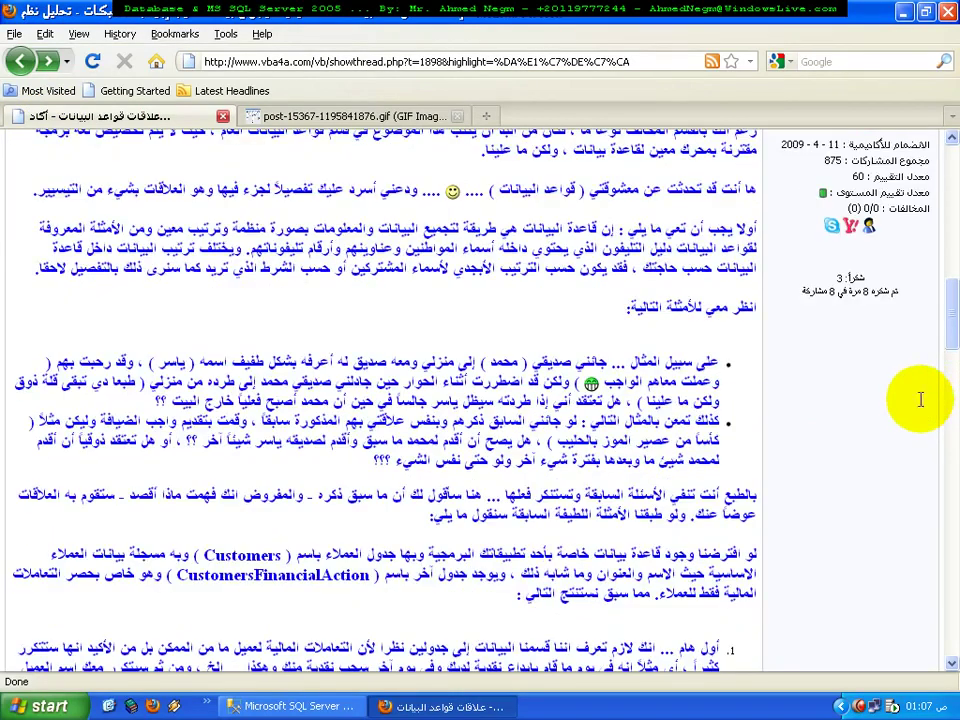
pyautogui.scroll(4, 920, 400)
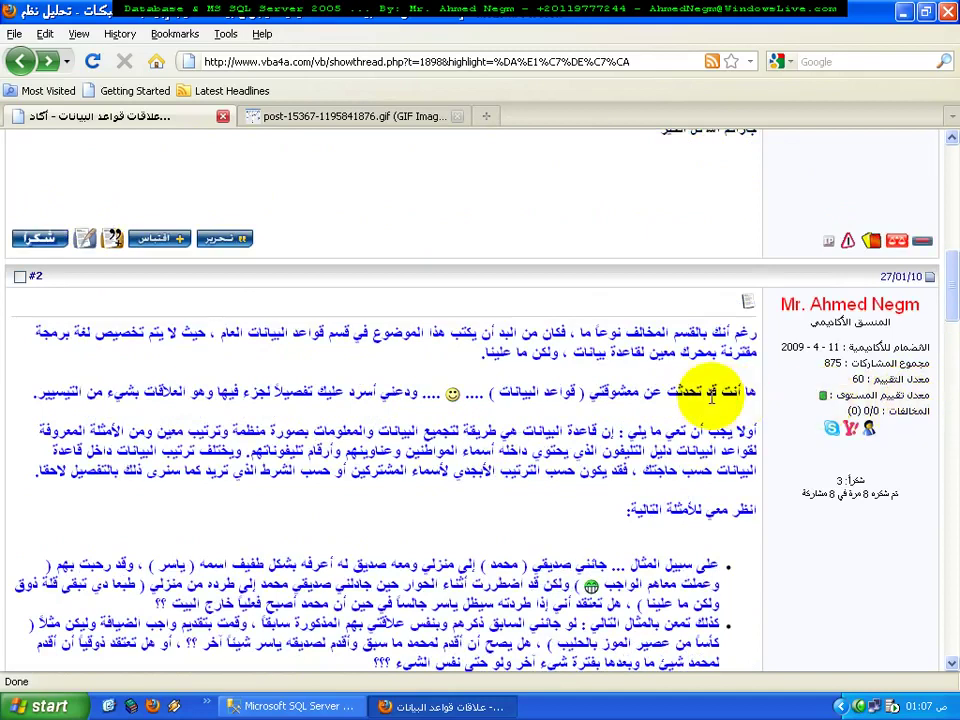
pyautogui.scroll(-2, 708, 396)
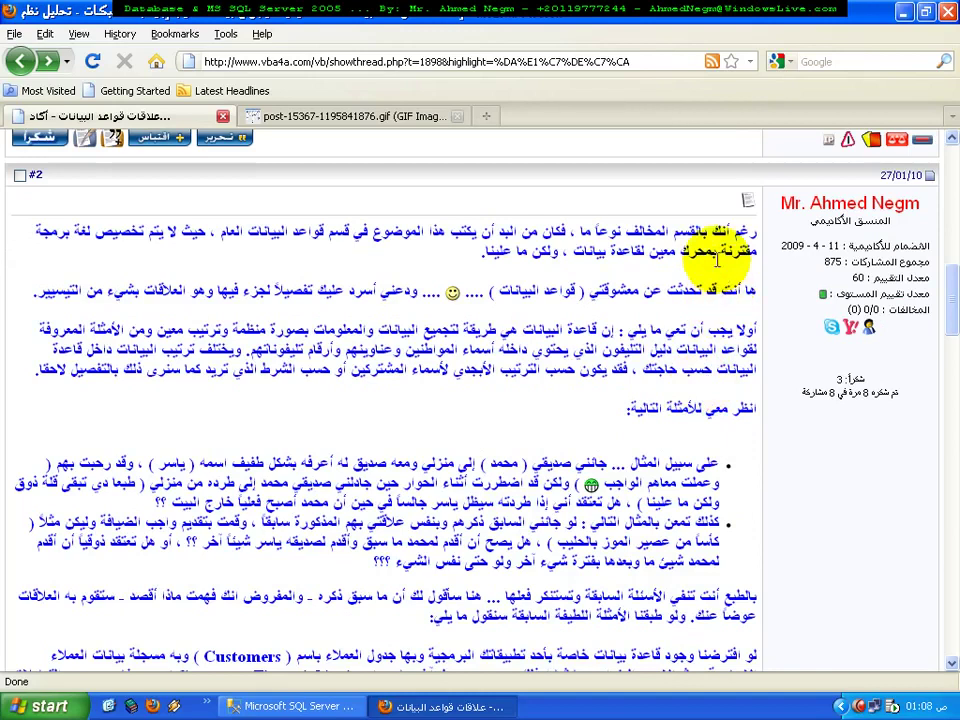
pyautogui.scroll(-2, 716, 258)
pyautogui.scroll(-2, 514, 300)
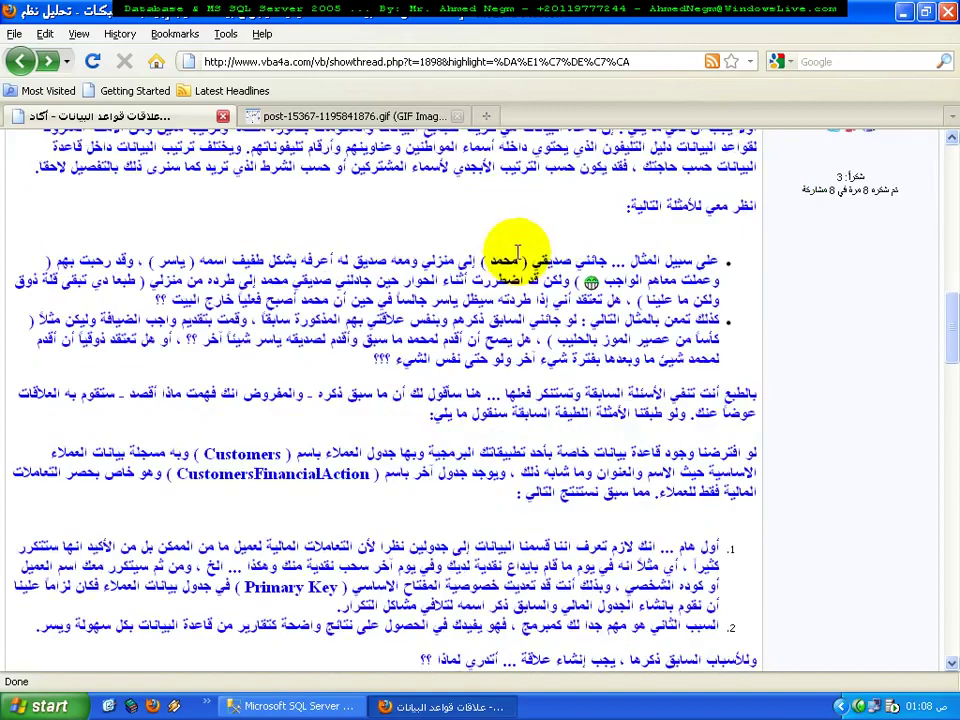
pyautogui.scroll(2, 519, 252)
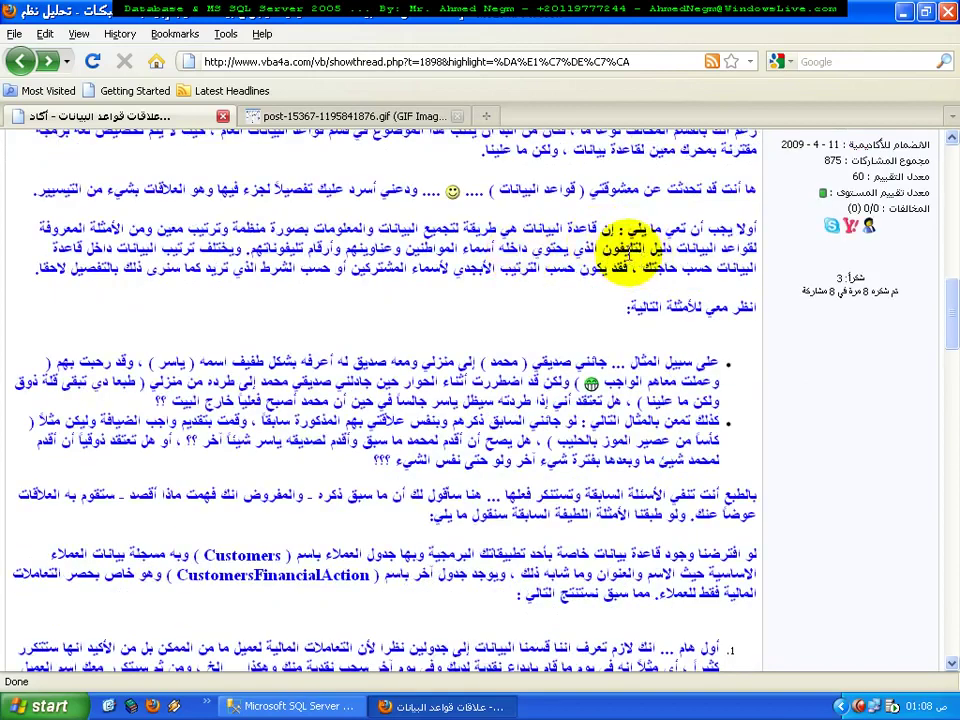
pyautogui.moveTo(598, 234); pyautogui.dragTo(268, 232)
pyautogui.moveTo(232, 268); pyautogui.dragTo(483, 260)
pyautogui.scroll(-2, 580, 262)
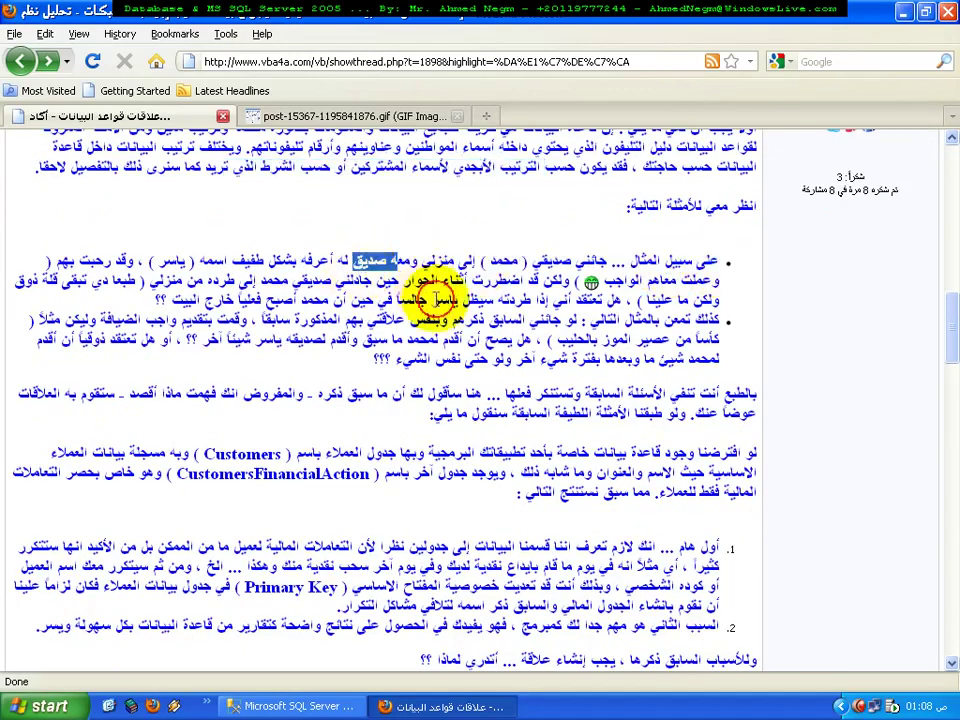
pyautogui.moveTo(435, 299); pyautogui.dragTo(313, 299)
pyautogui.moveTo(490, 335); pyautogui.dragTo(398, 358)
pyautogui.scroll(-2, 800, 353)
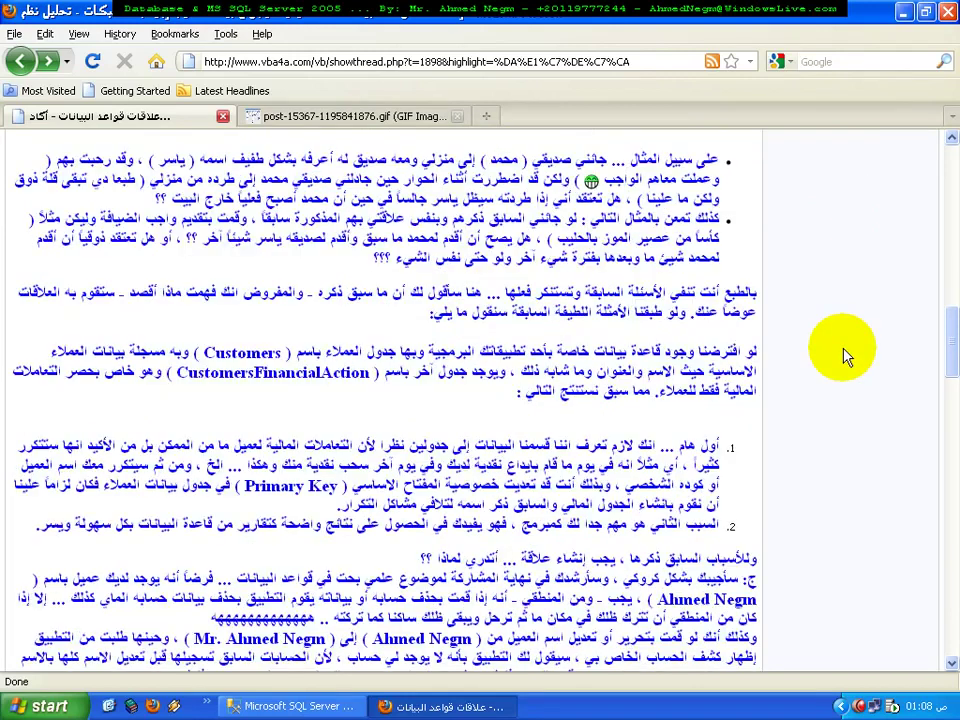
pyautogui.scroll(-4, 775, 345)
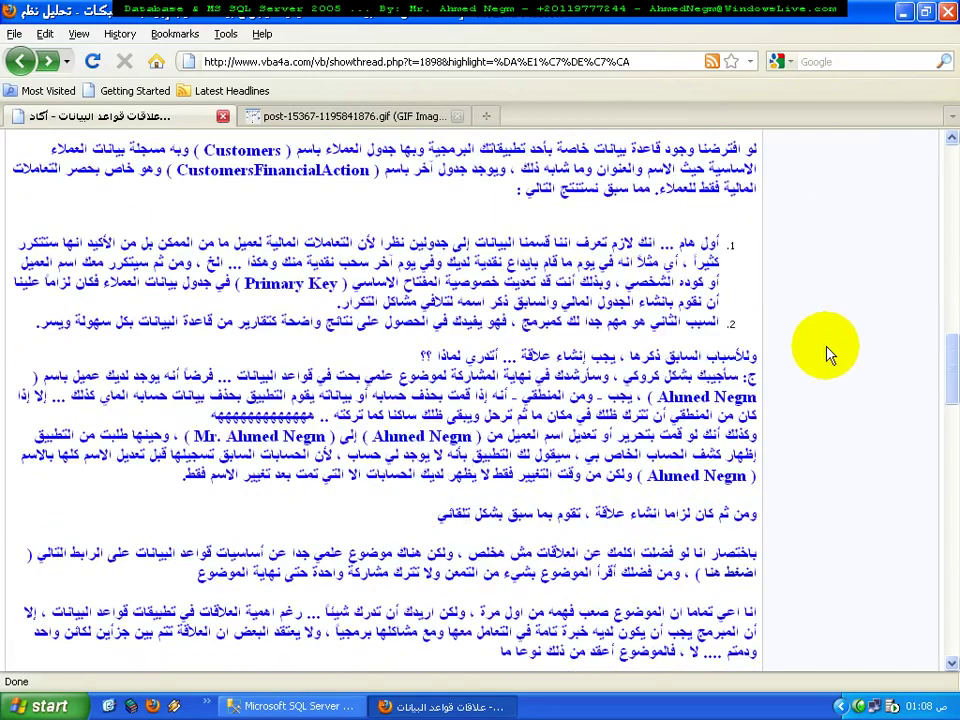
pyautogui.moveTo(545, 262); pyautogui.dragTo(432, 240)
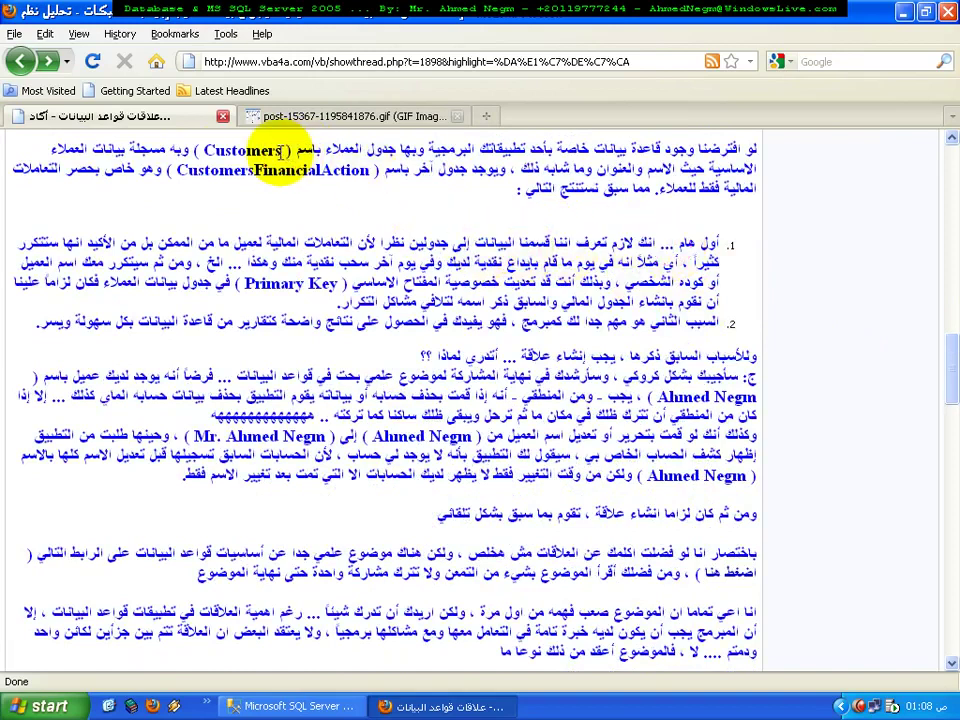
pyautogui.moveTo(204, 150); pyautogui.dragTo(228, 150)
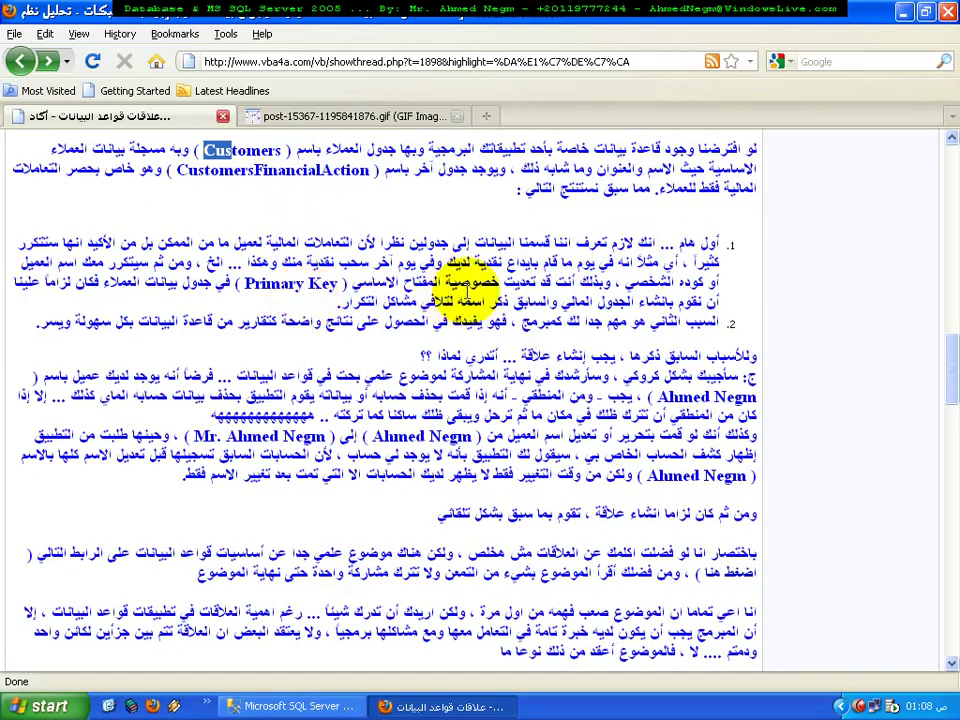
pyautogui.scroll(-2, 465, 290)
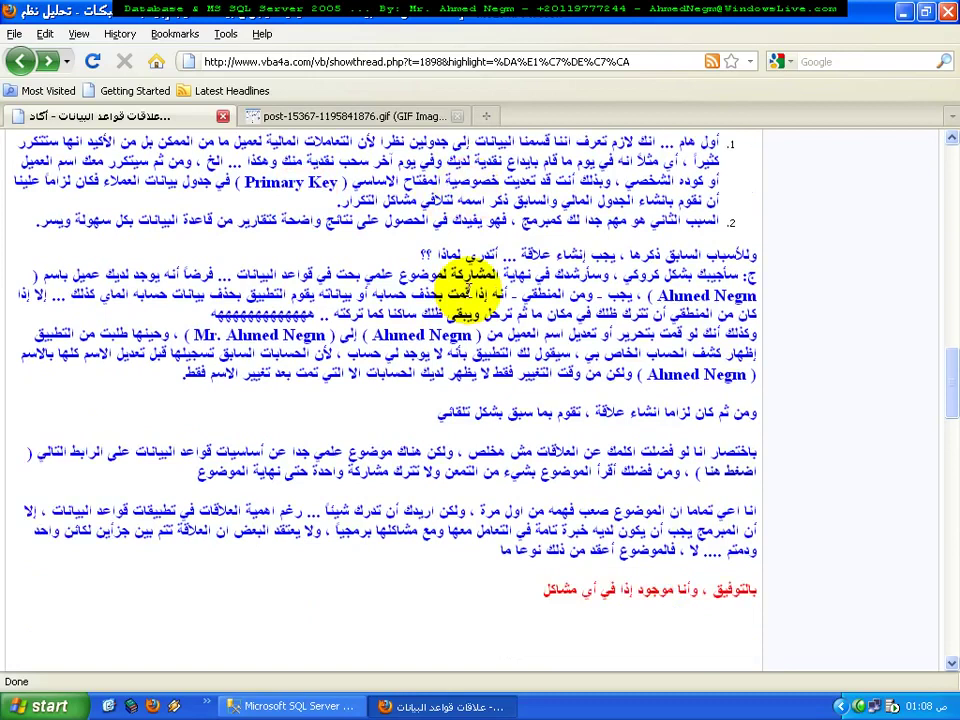
pyautogui.scroll(-2, 555, 250)
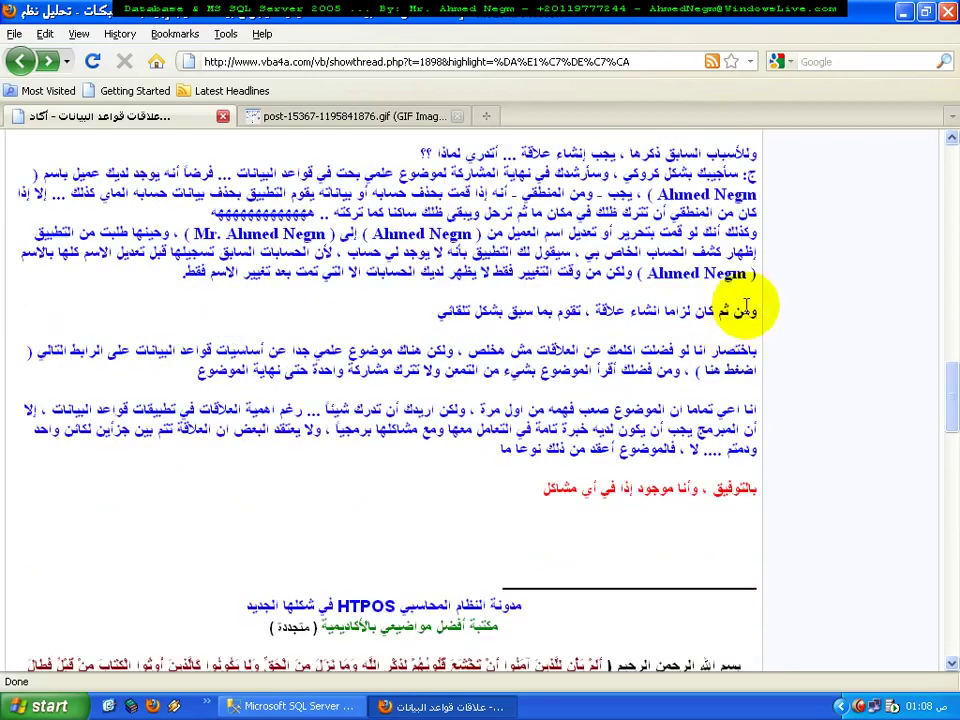
pyautogui.scroll(7, 766, 315)
pyautogui.scroll(-5, 770, 388)
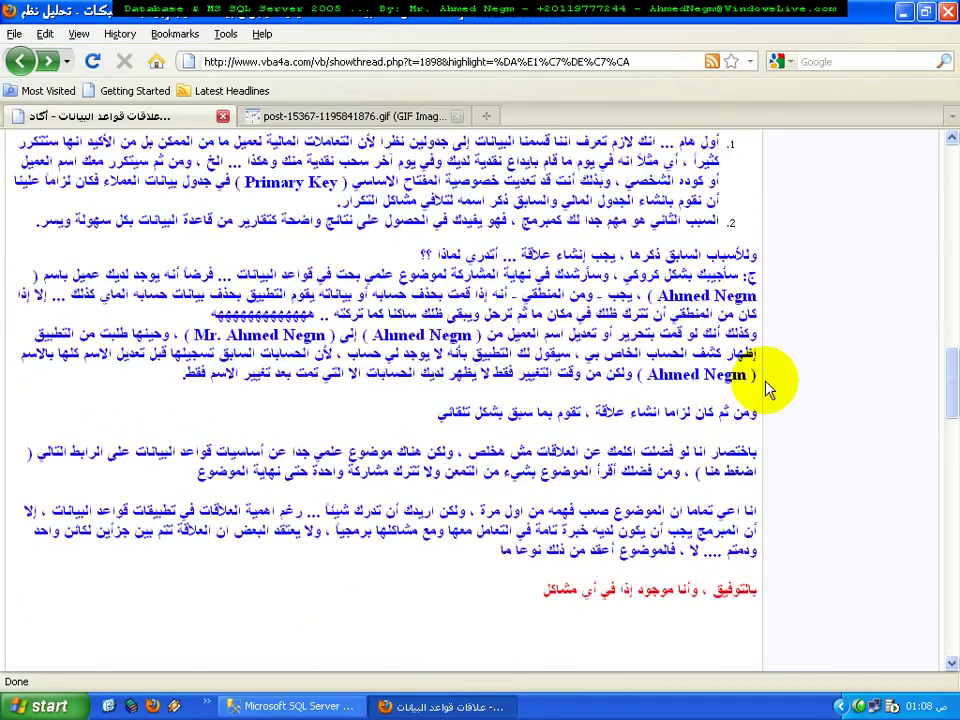
pyautogui.scroll(-2, 768, 389)
pyautogui.scroll(2, 768, 389)
pyautogui.scroll(2, 766, 389)
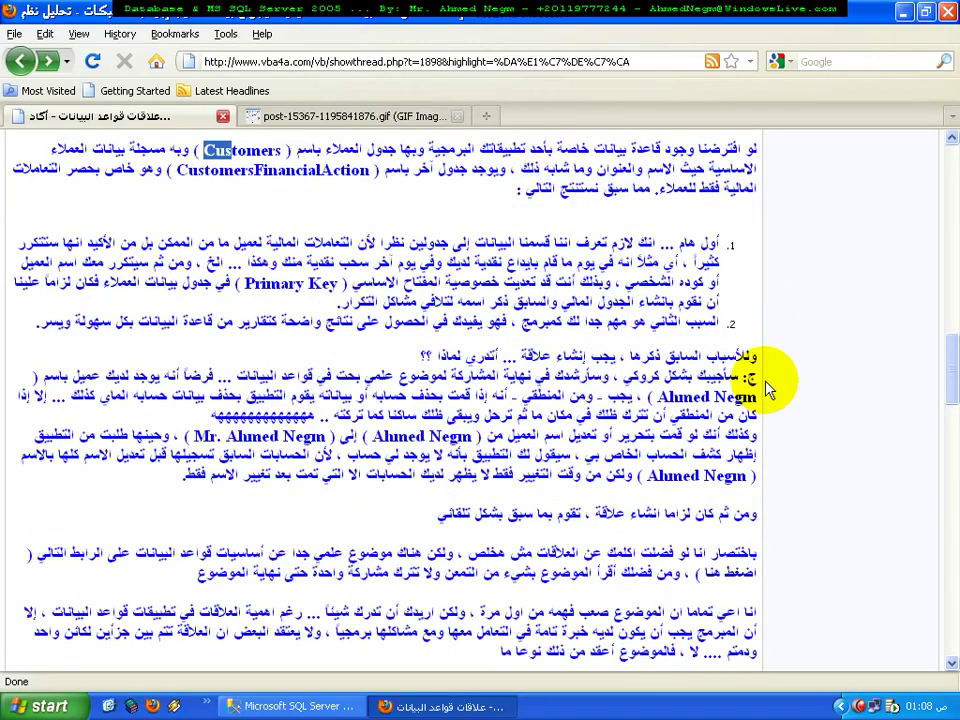
pyautogui.scroll(6, 700, 279)
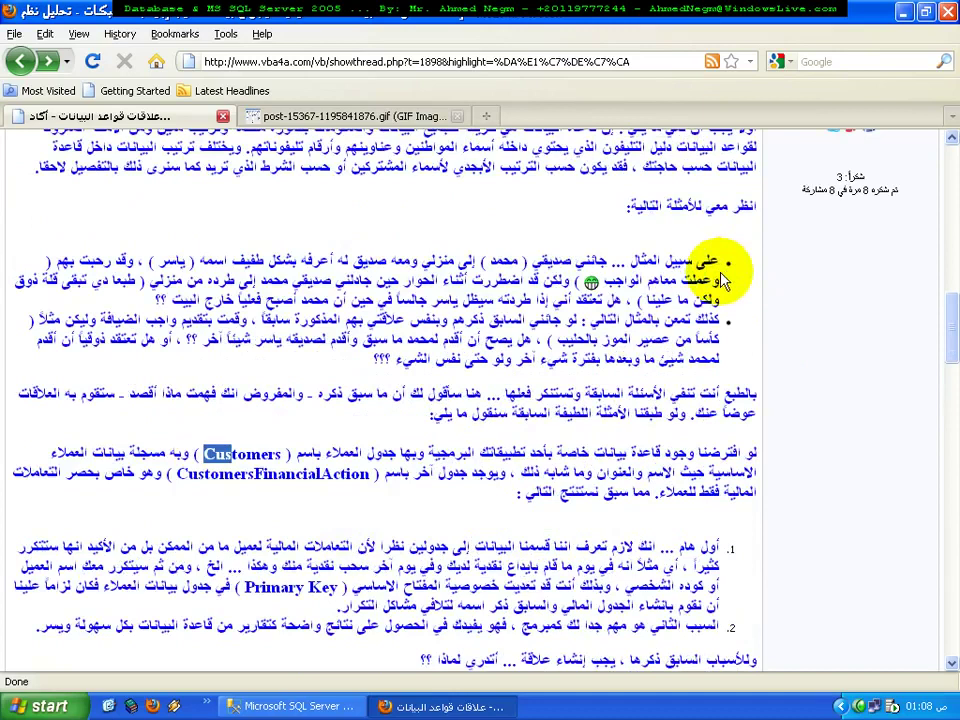
pyautogui.moveTo(561, 200); pyautogui.dragTo(343, 405)
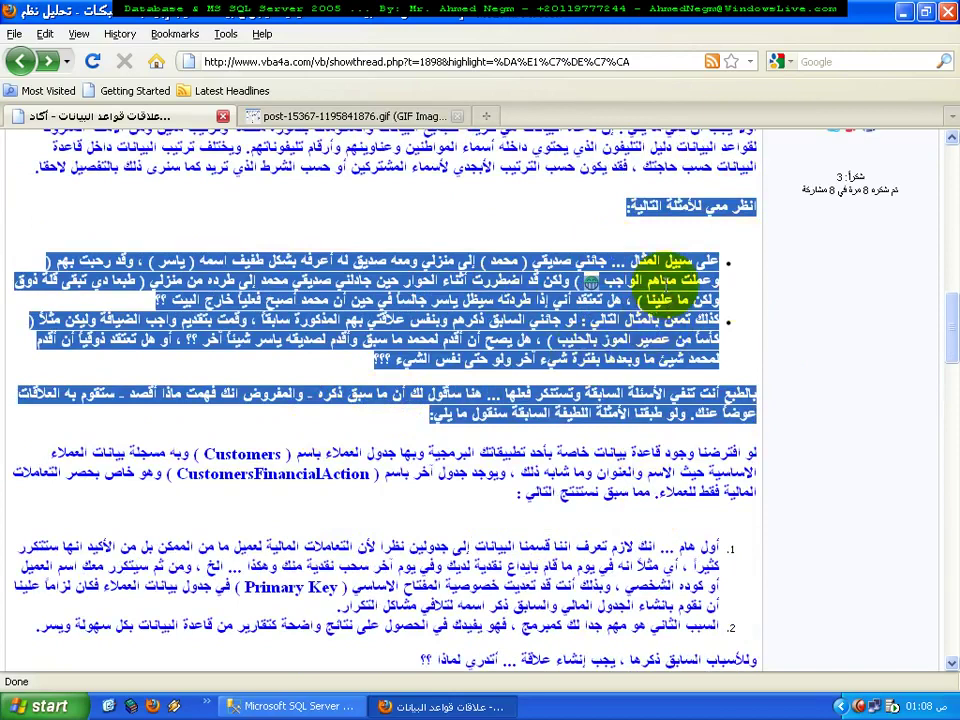
pyautogui.click(654, 273)
pyautogui.hotkey('alt', 'Tab')
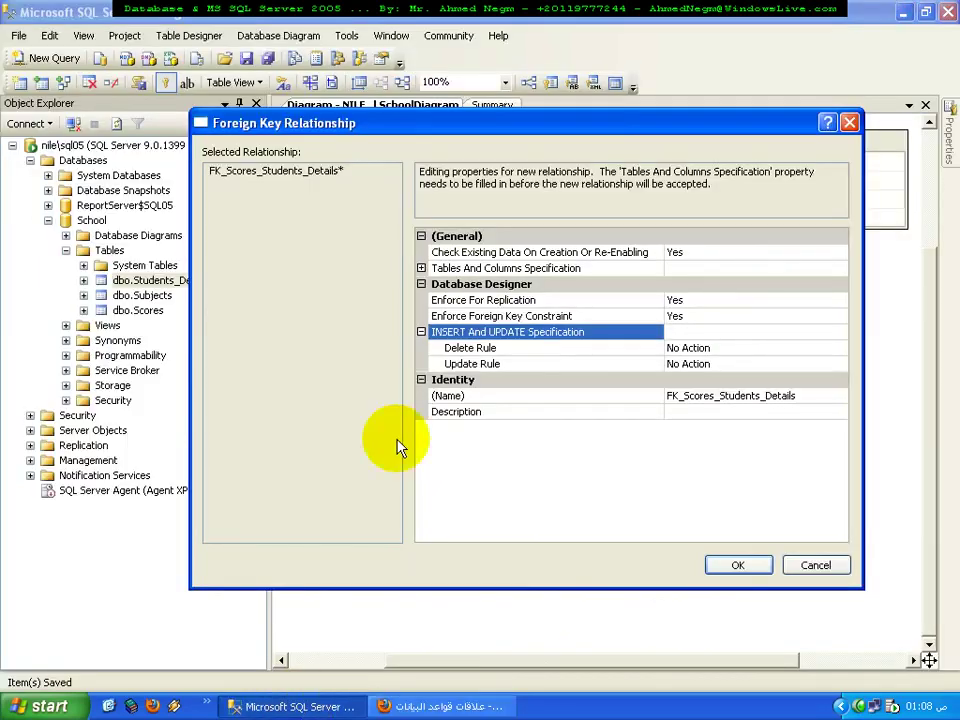
pyautogui.click(443, 706)
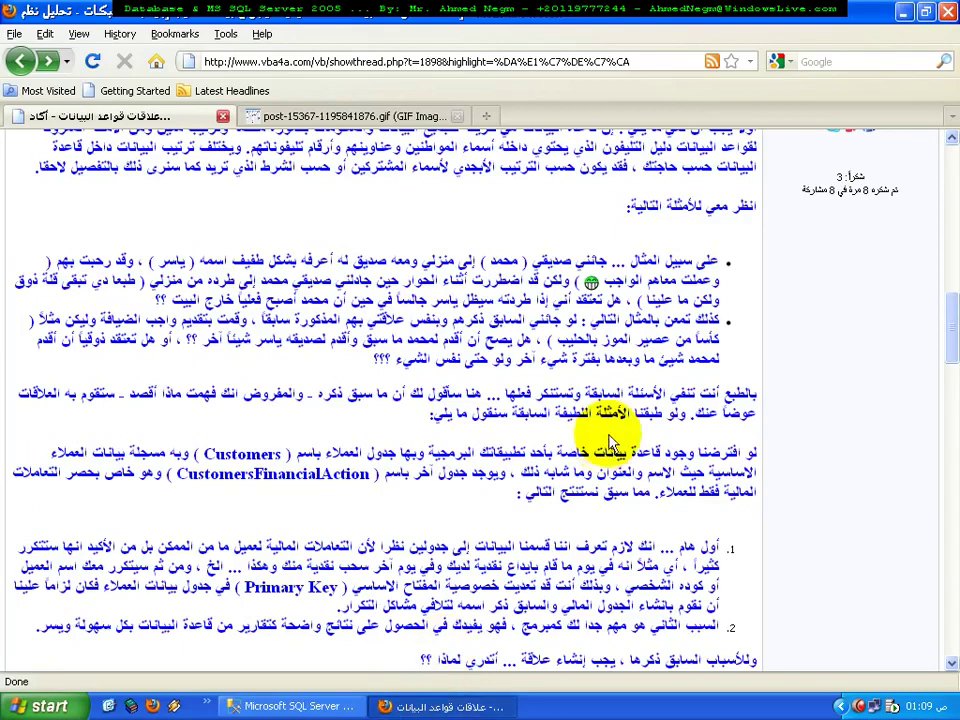
# - Scroll through the rest of the forum post, then minimize Firefox to return to SSMS
pyautogui.scroll(4, 917, 343)
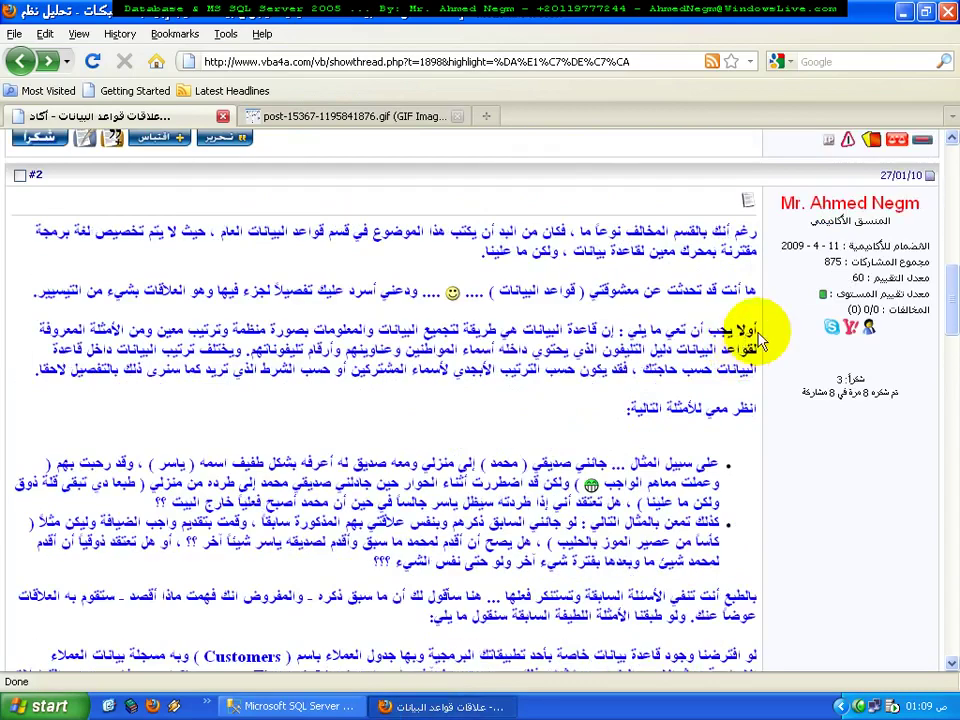
pyautogui.scroll(-6, 758, 340)
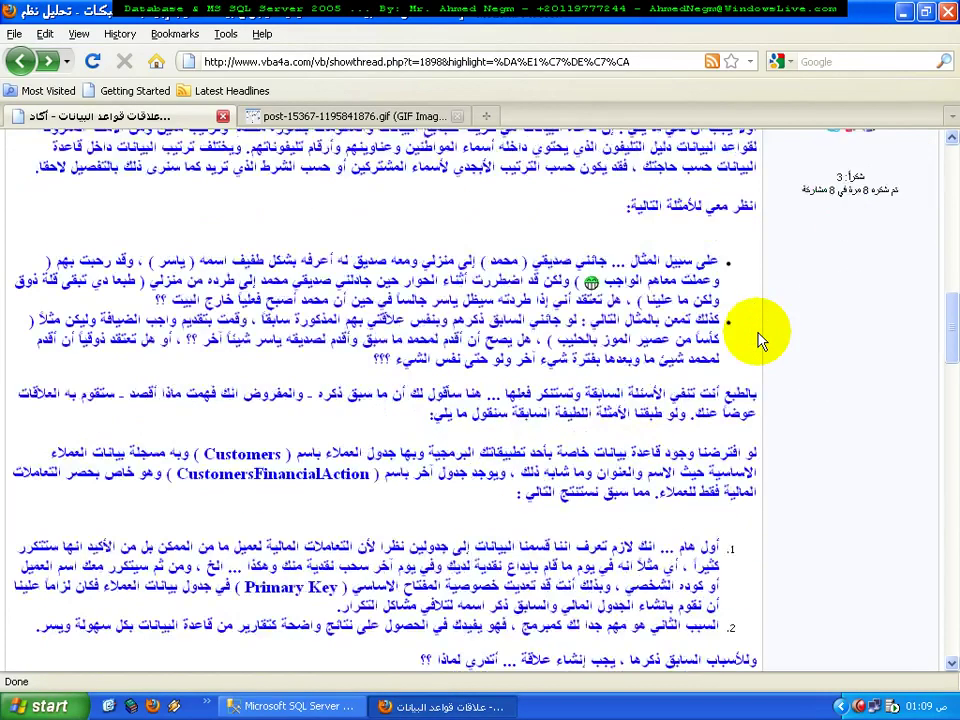
pyautogui.scroll(-4, 758, 340)
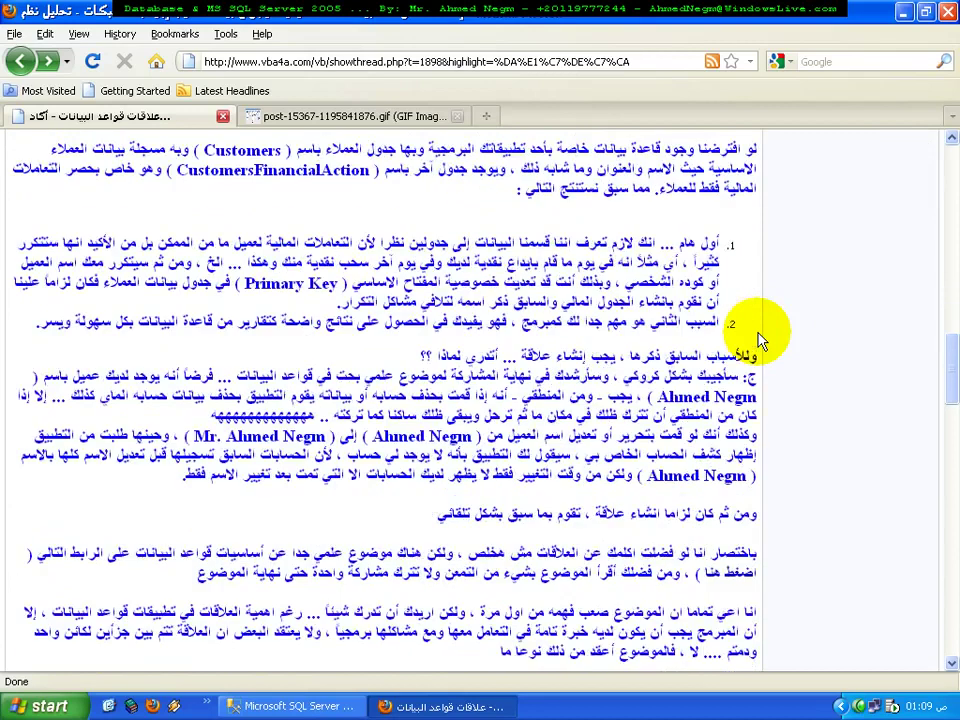
pyautogui.scroll(-2, 758, 340)
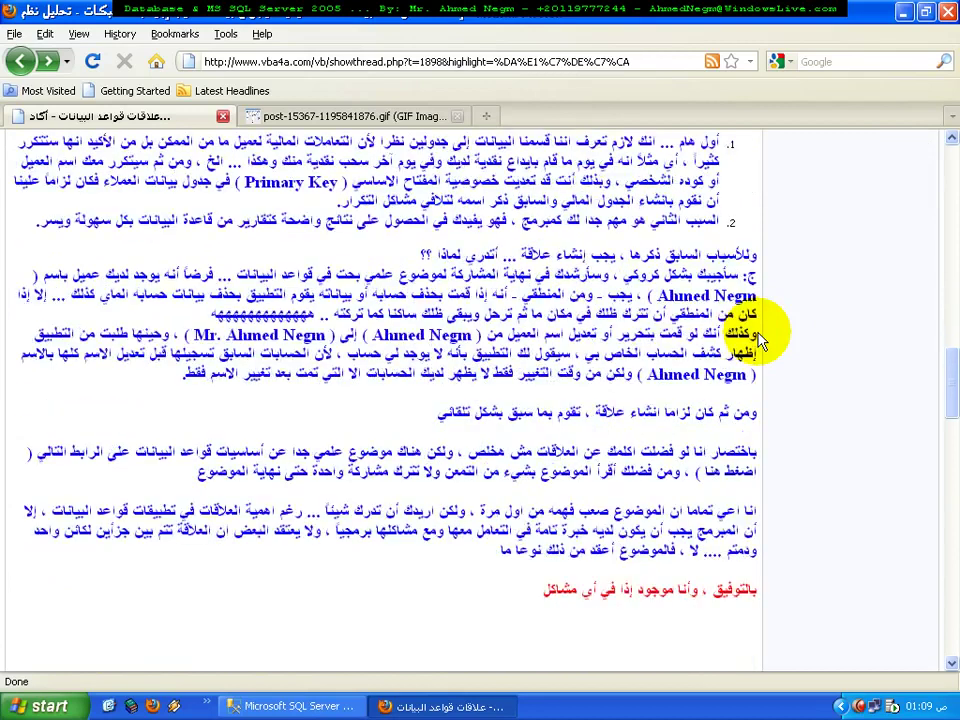
pyautogui.scroll(-6, 758, 340)
pyautogui.scroll(2, 758, 340)
pyautogui.scroll(-10, 758, 340)
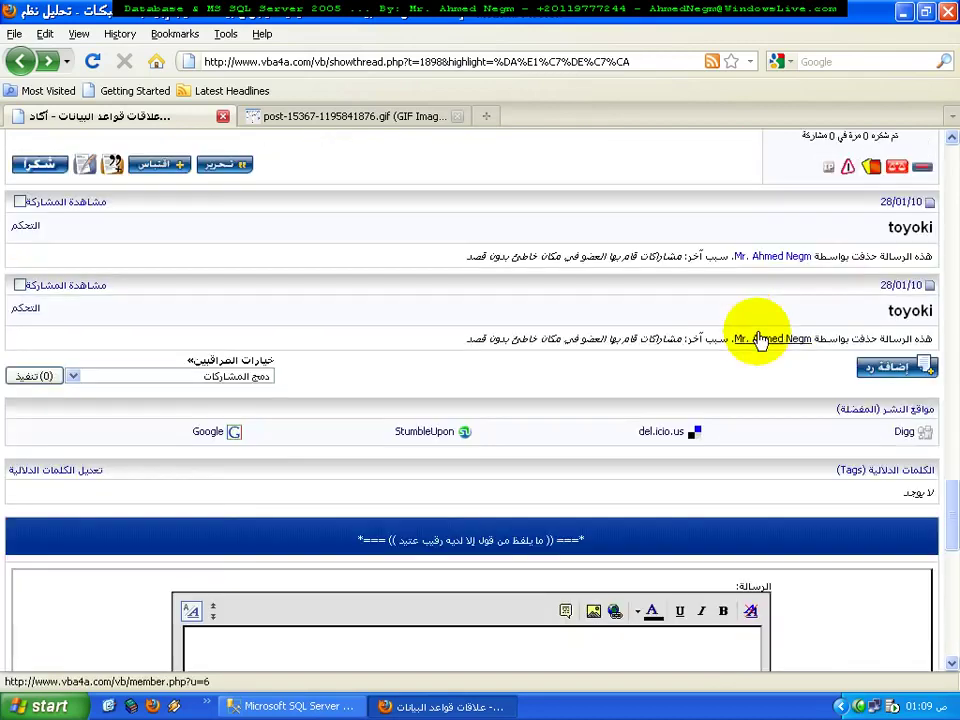
pyautogui.click(904, 14)
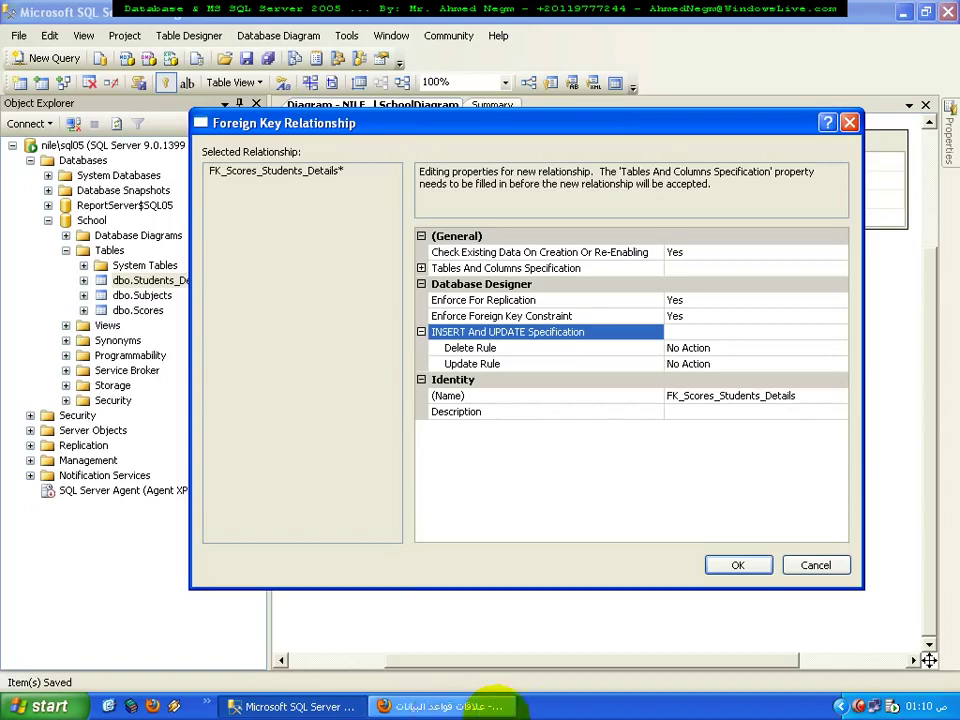
# - Set the FK_Scores_Students_Details Delete Rule to Cascade
pyautogui.click(513, 352)
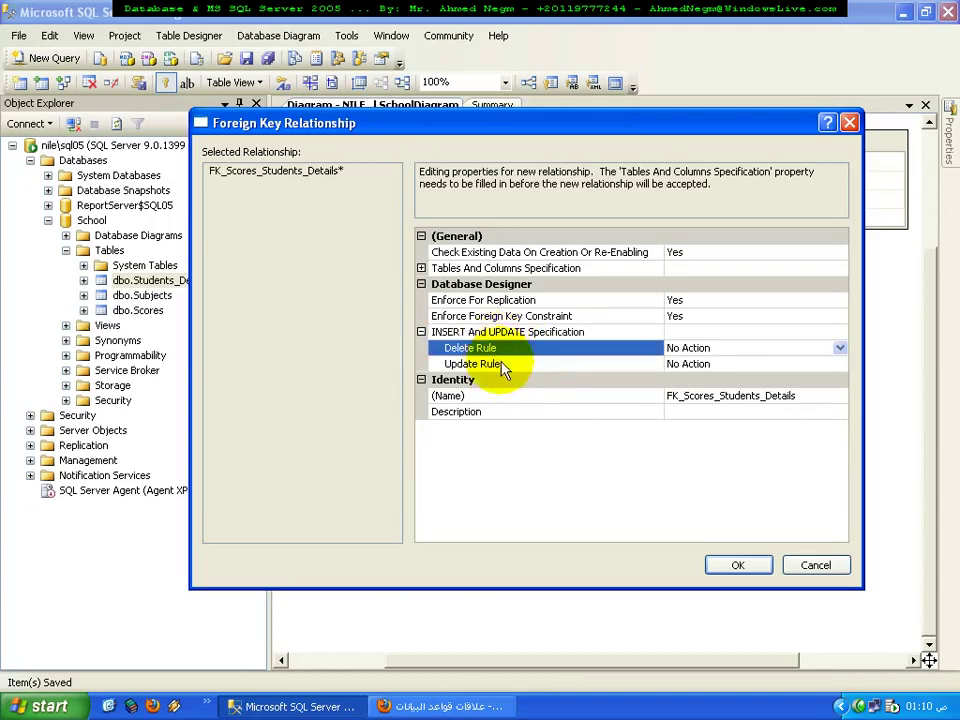
pyautogui.click(500, 366)
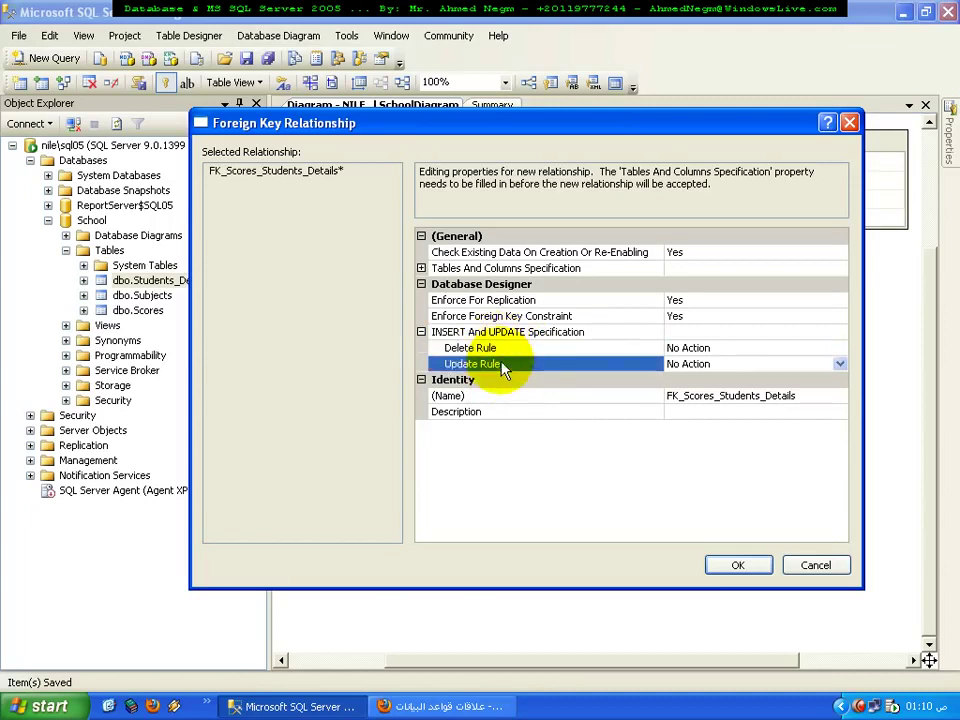
pyautogui.click(504, 354)
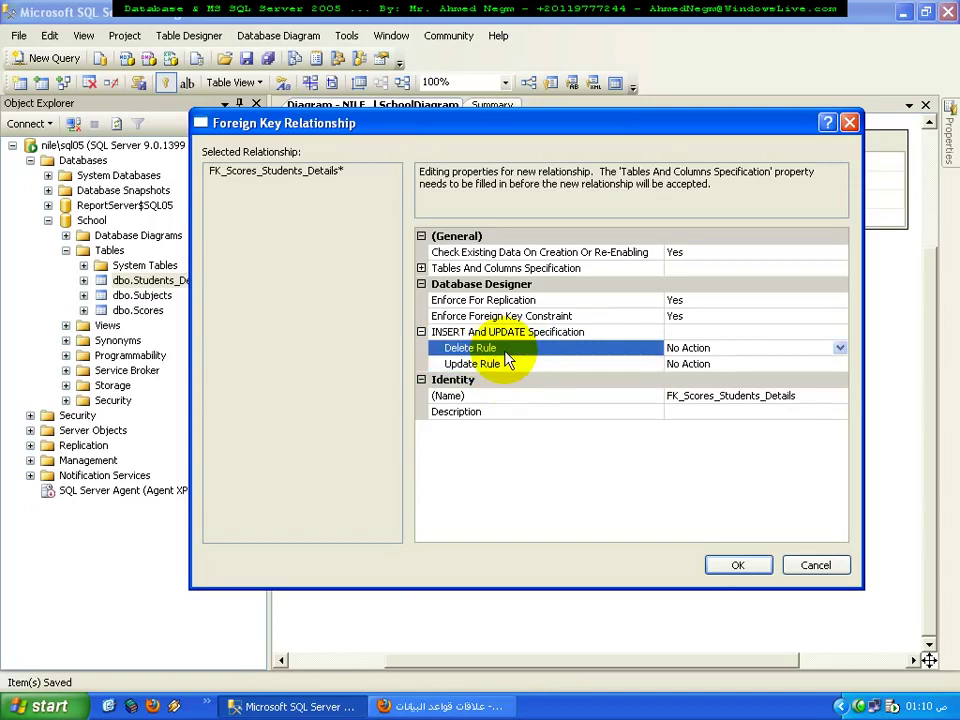
pyautogui.click(839, 348)
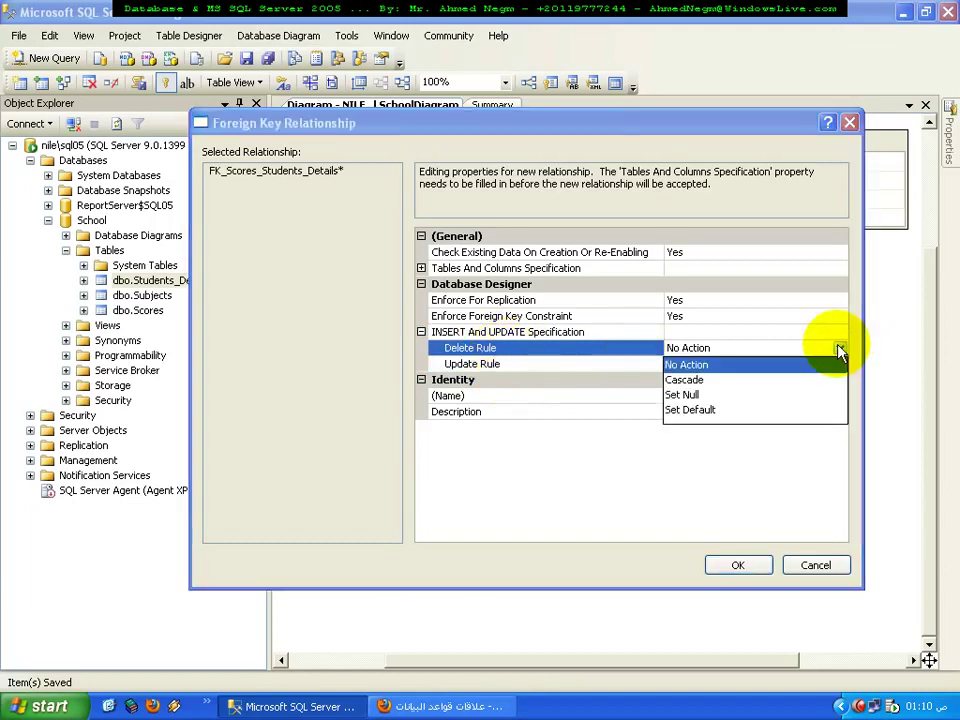
pyautogui.click(706, 380)
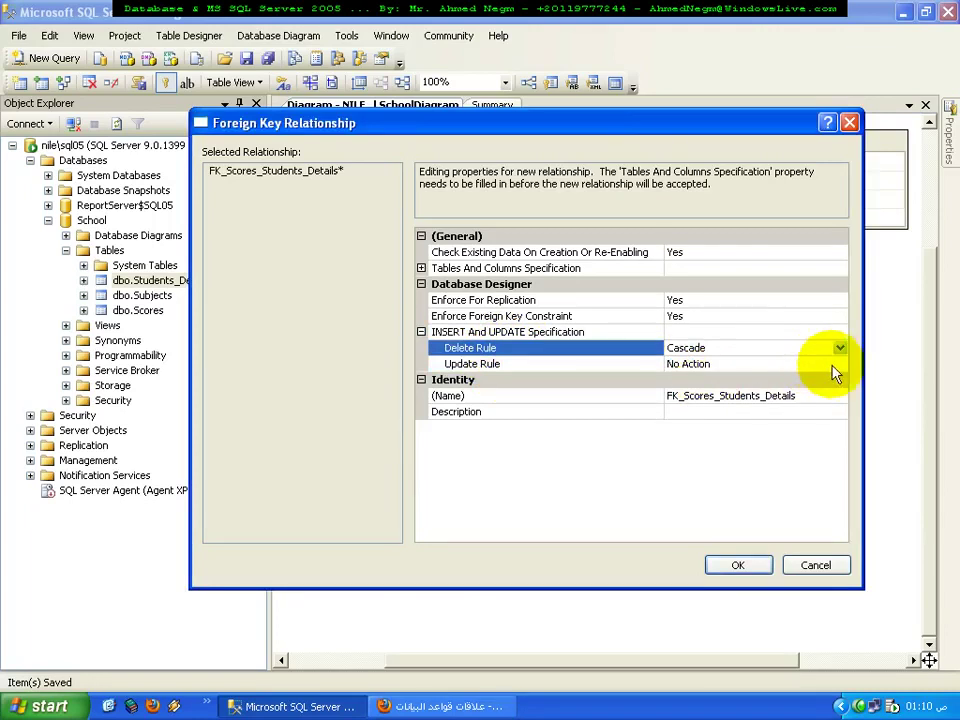
# - Set the Update Rule to Cascade and re-confirm the Delete Rule as Cascade
pyautogui.click(840, 366)
pyautogui.click(839, 364)
pyautogui.click(701, 396)
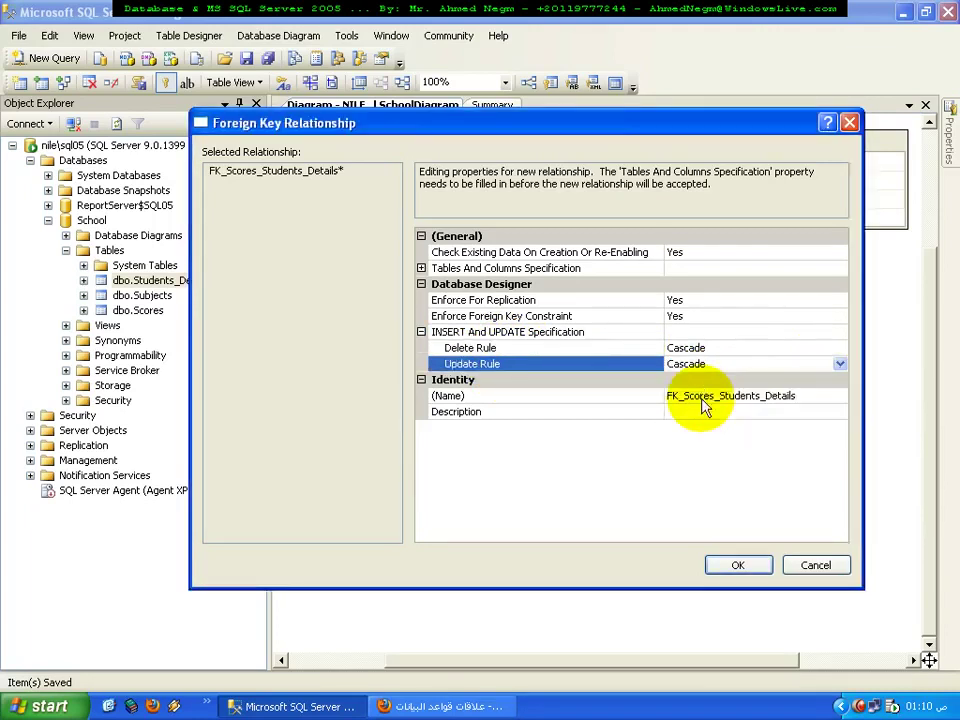
pyautogui.click(821, 347)
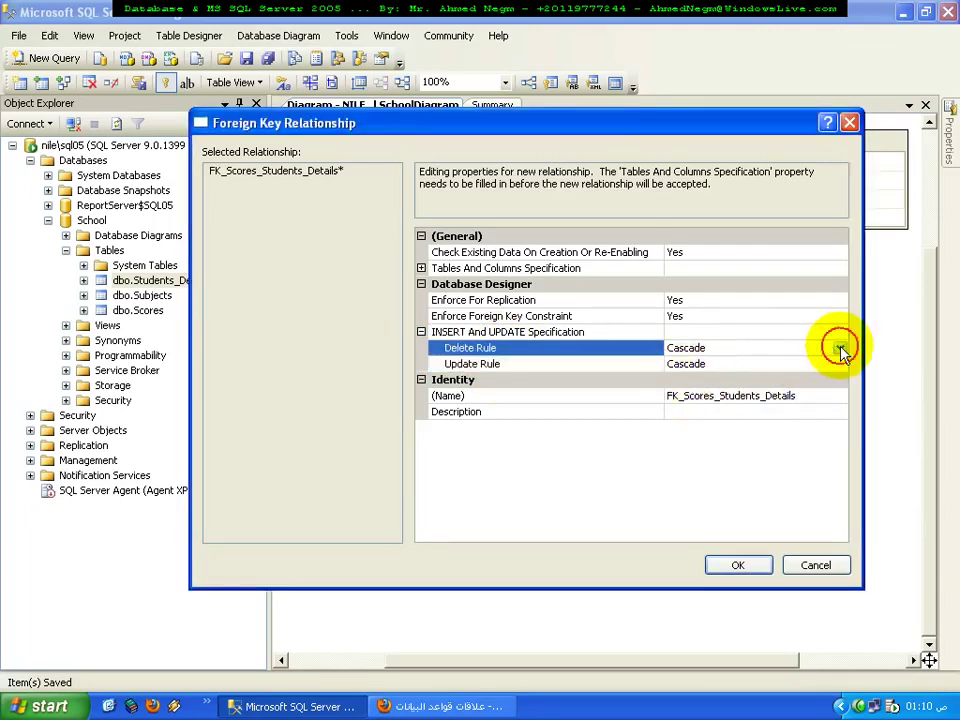
pyautogui.click(840, 348)
pyautogui.click(804, 364)
pyautogui.click(840, 365)
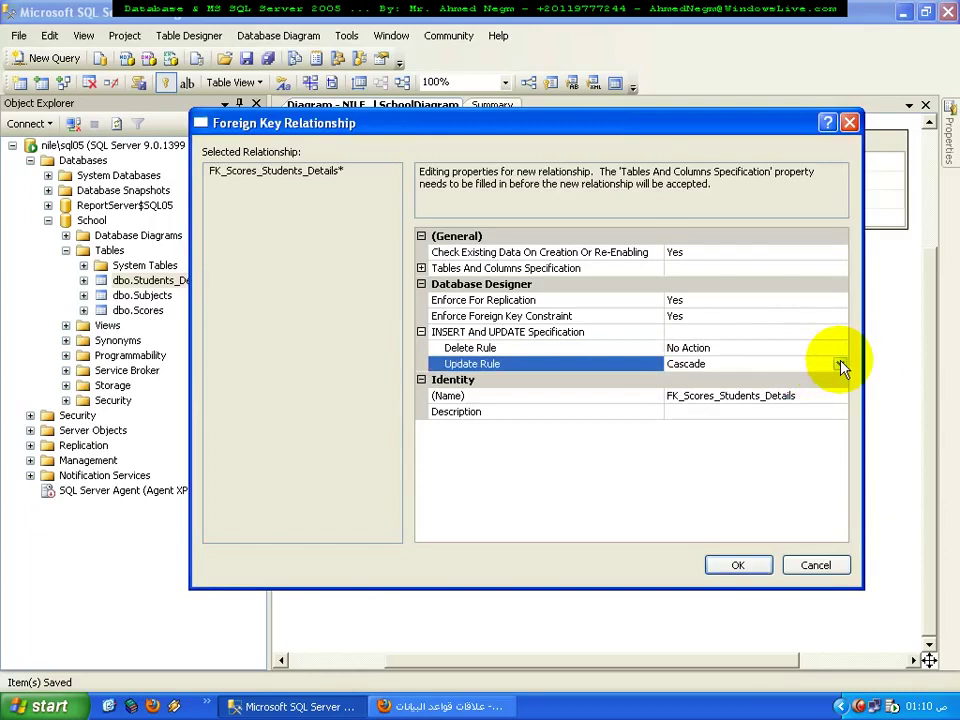
pyautogui.click(840, 351)
pyautogui.click(840, 348)
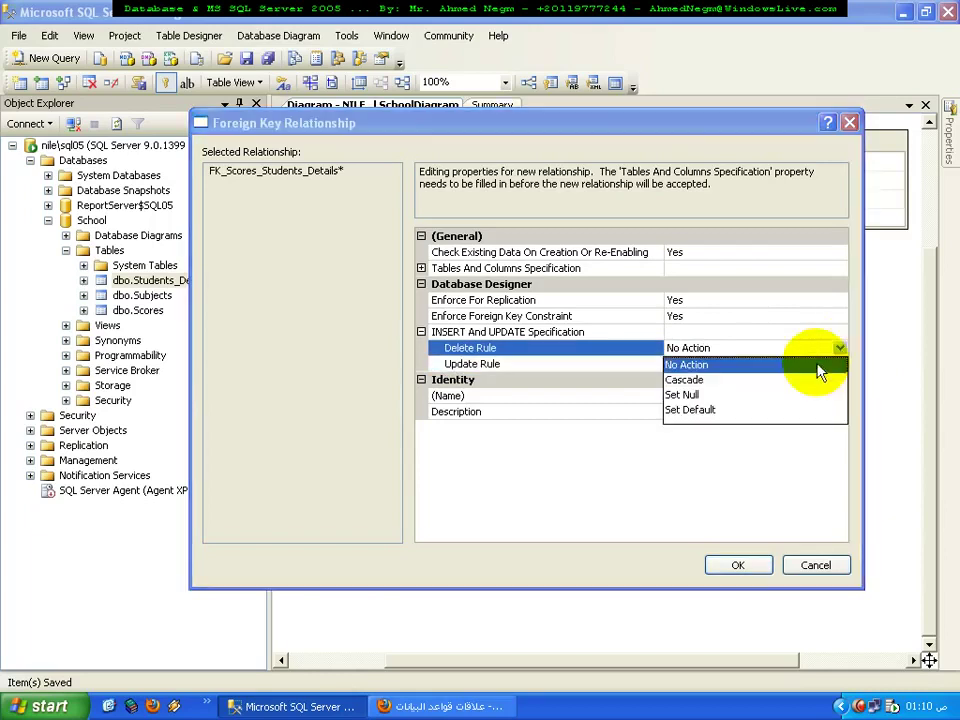
pyautogui.click(707, 381)
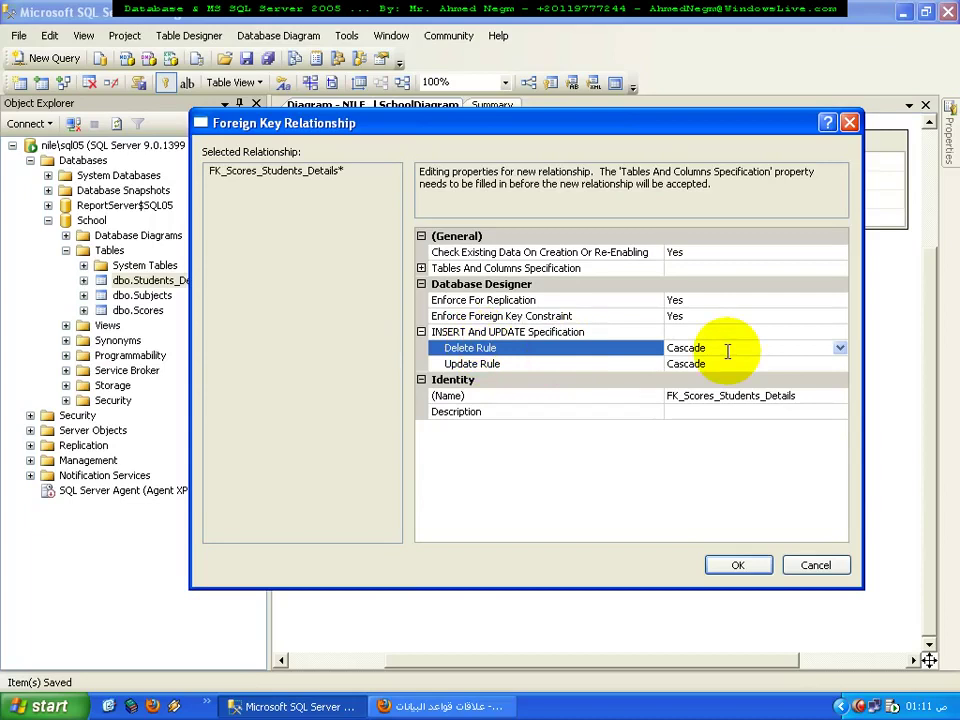
pyautogui.click(621, 370)
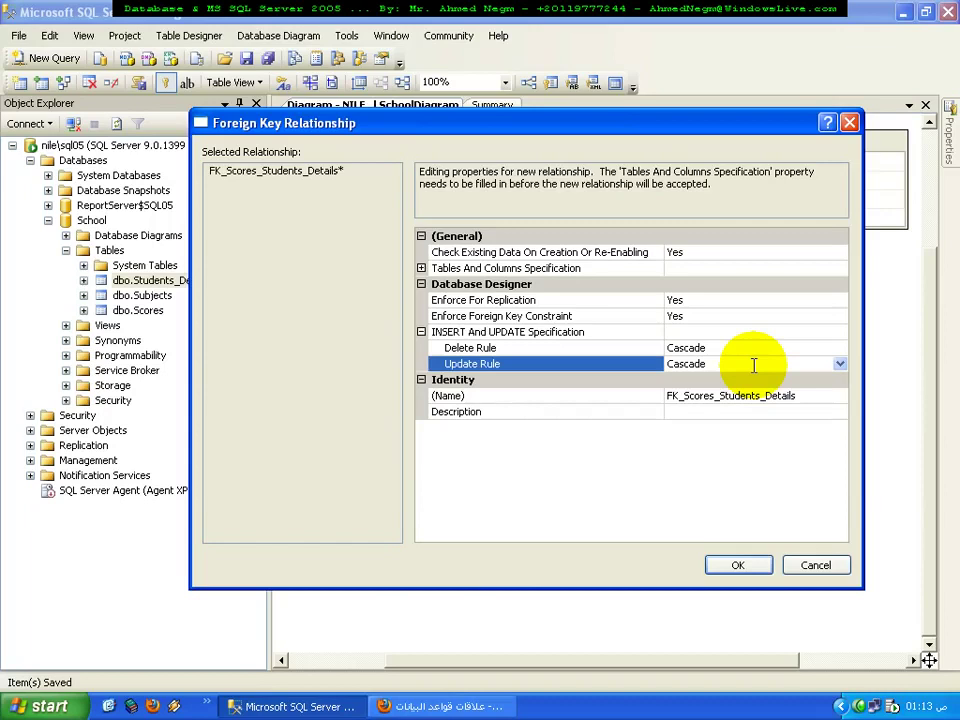
pyautogui.click(646, 350)
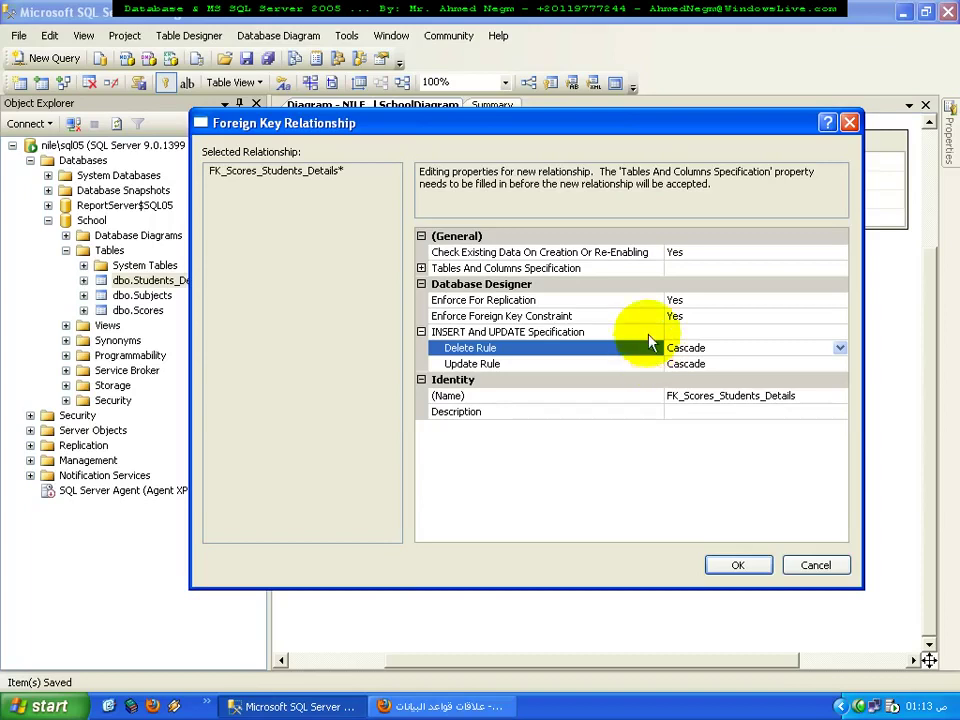
# - Give the relationship an Arabic description linking the students and scores tables, then confirm it
pyautogui.click(712, 414)
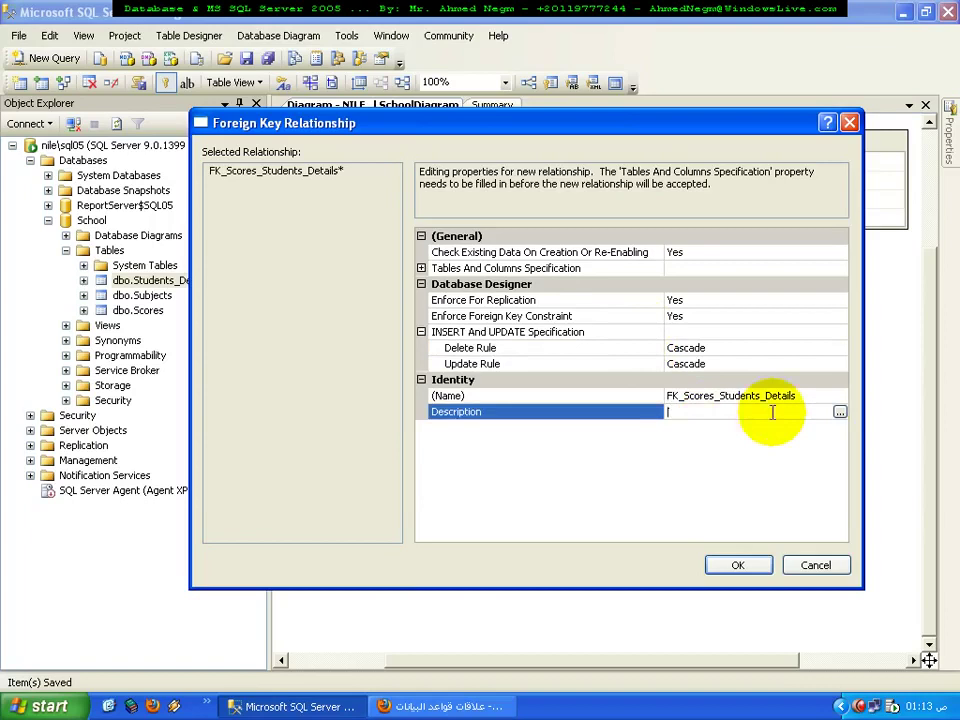
pyautogui.click(840, 412)
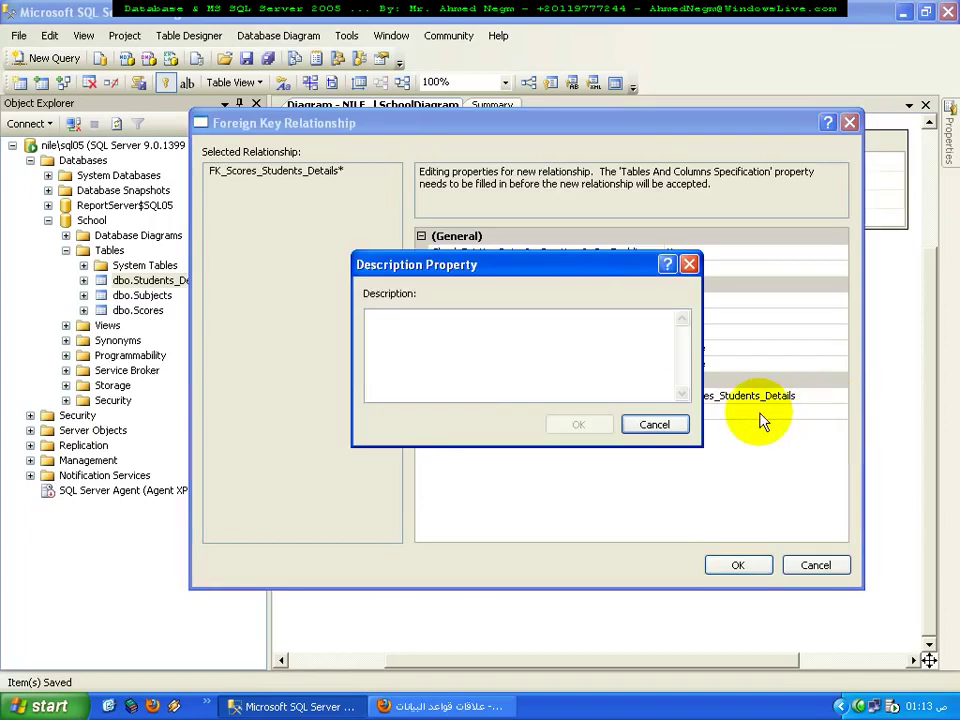
pyautogui.write('علاق')
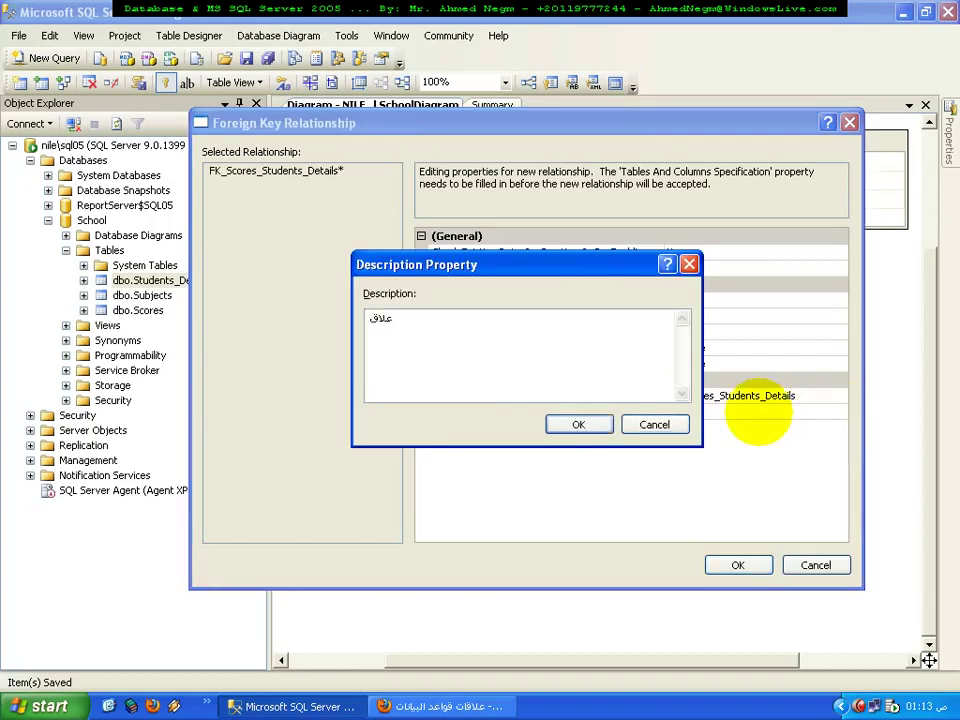
pyautogui.write('ة بين جدول الطلبة وجدول الدرجات')
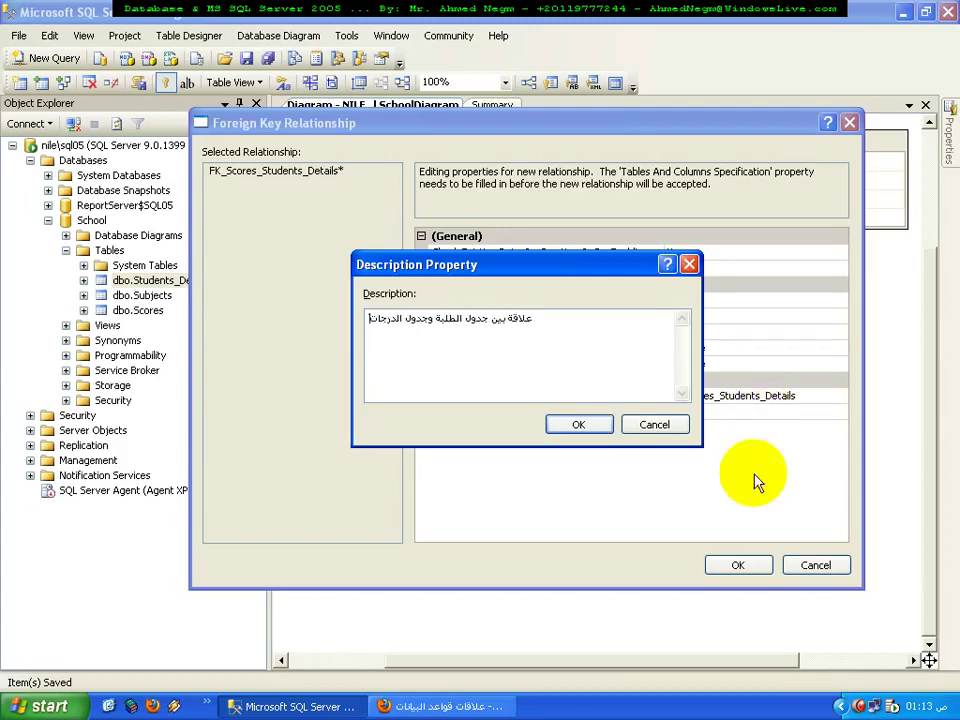
pyautogui.click(588, 425)
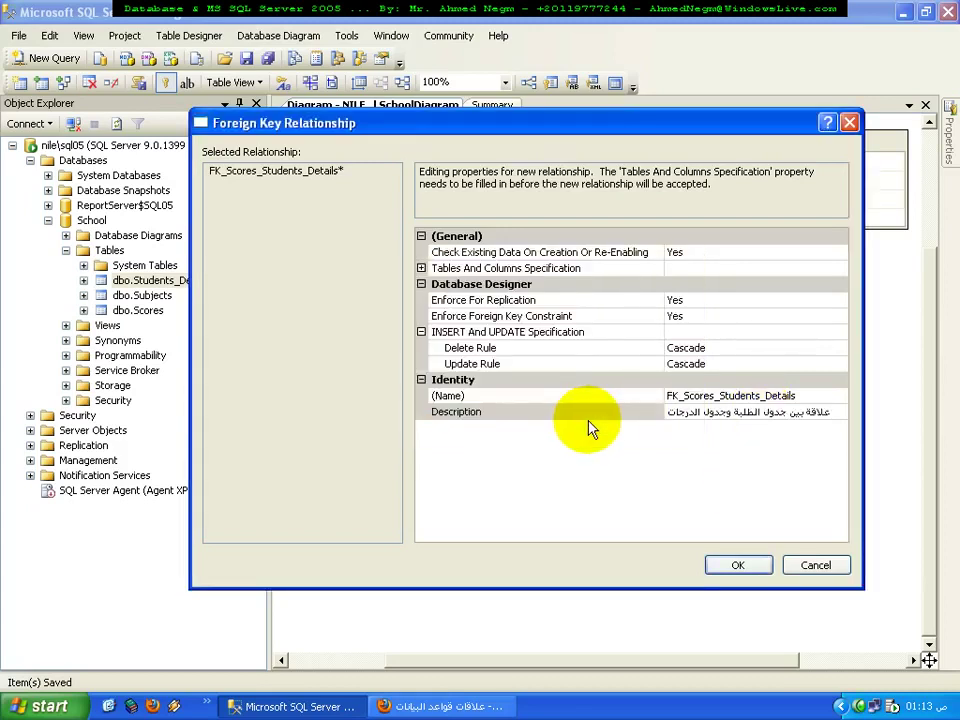
pyautogui.click(738, 566)
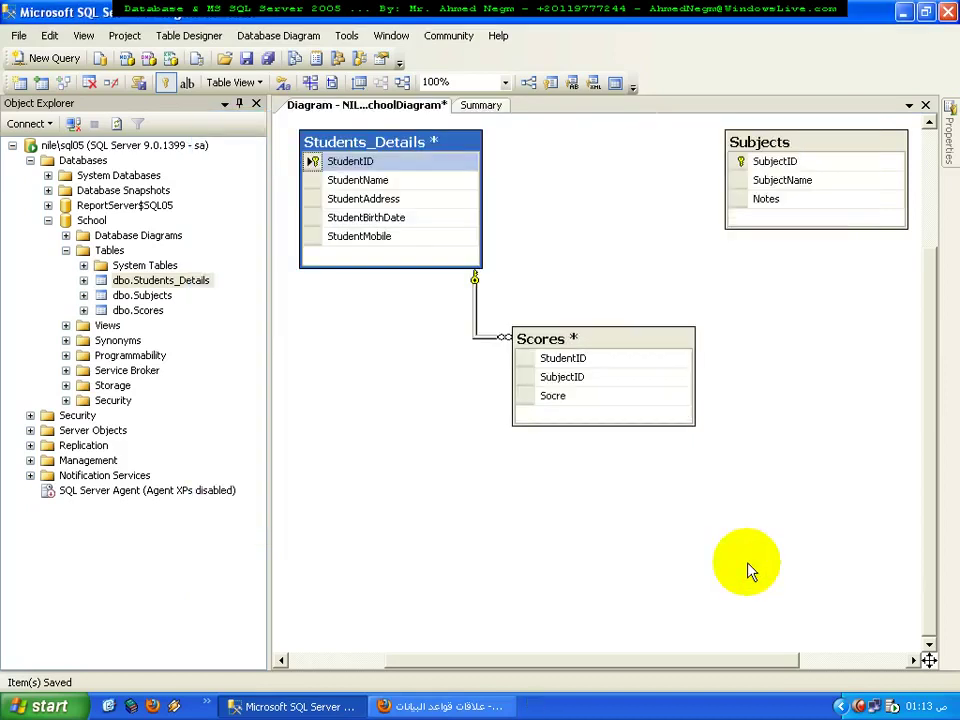
# - Drag SubjectID from the Subjects table onto Scores.SubjectID to create FK_Scores_Subjects
pyautogui.click(474, 285)
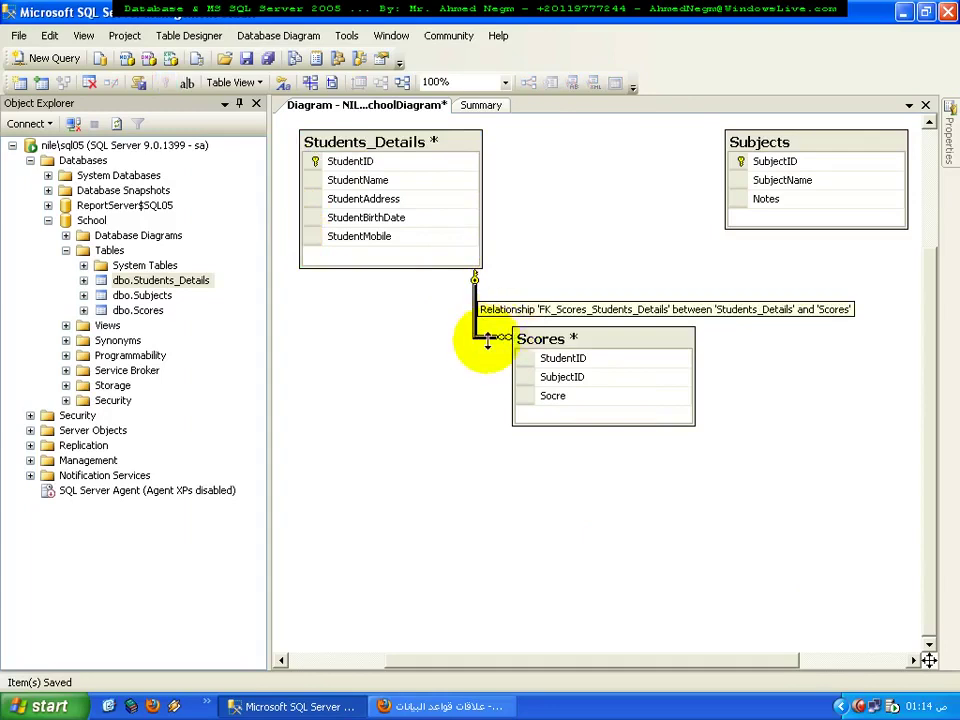
pyautogui.click(739, 162)
pyautogui.moveTo(739, 166); pyautogui.dragTo(568, 382)
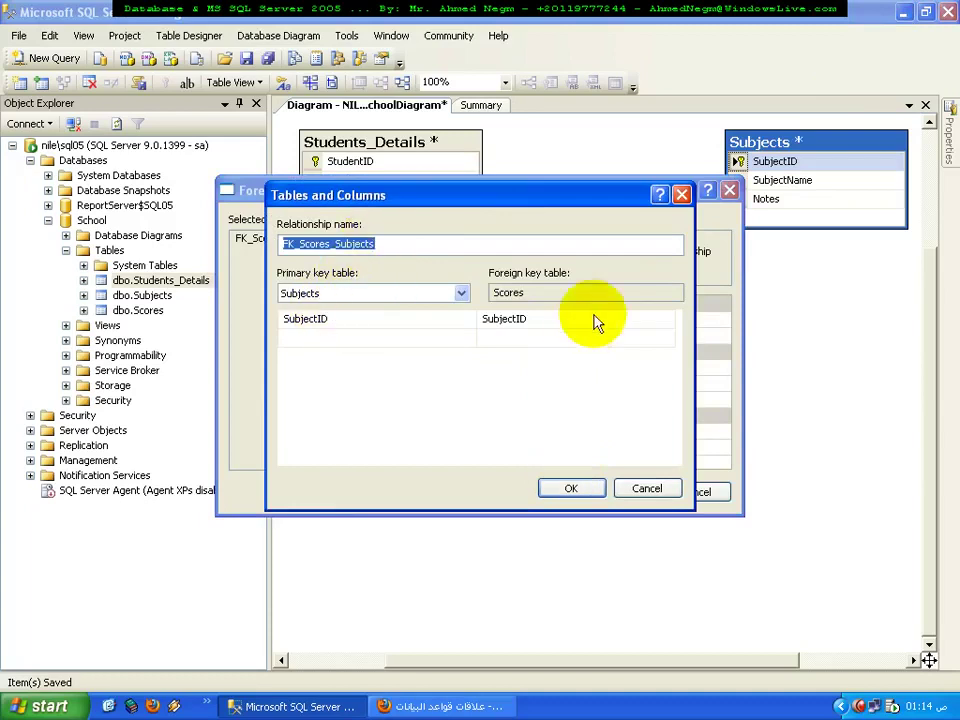
# - Confirm the SubjectID mapping, set FK_Scores_Subjects Update Rule to Cascade, and move the dialog aside
pyautogui.click(571, 489)
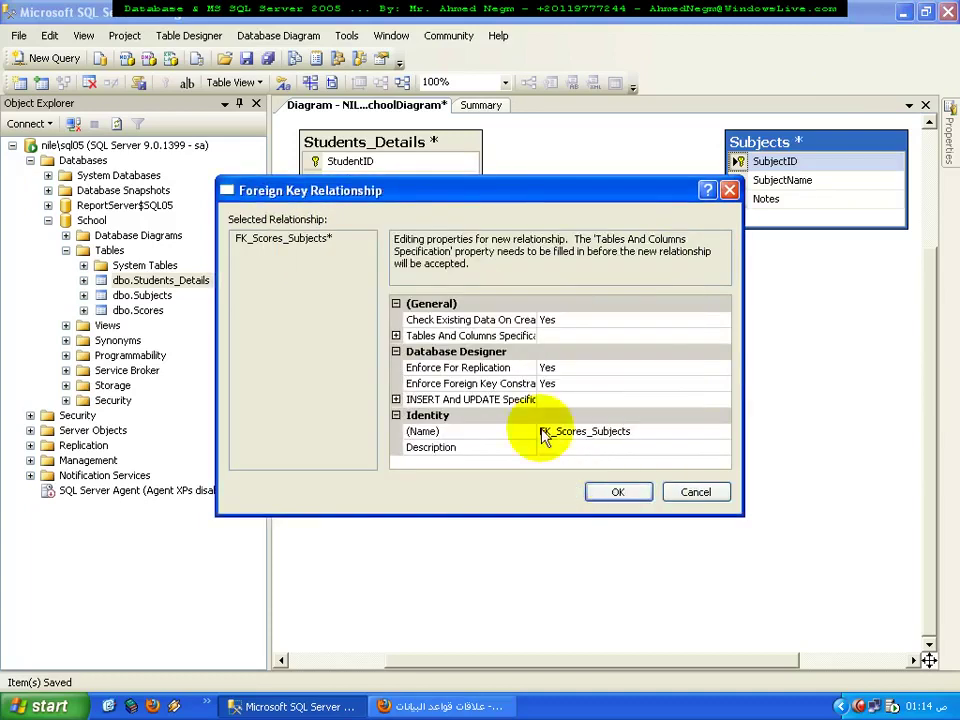
pyautogui.click(396, 399)
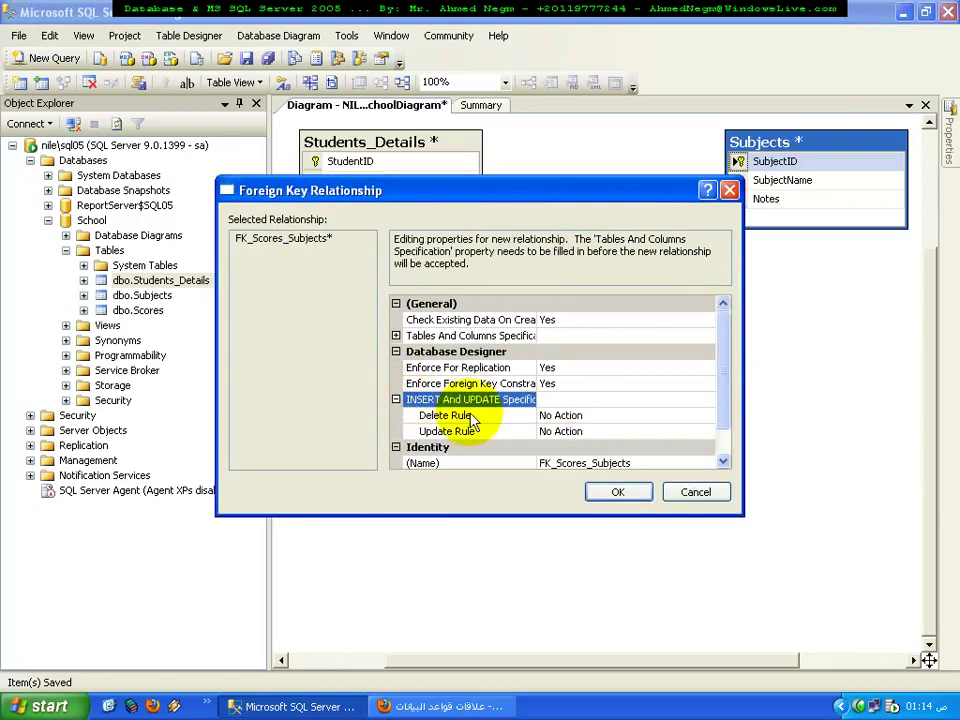
pyautogui.click(636, 416)
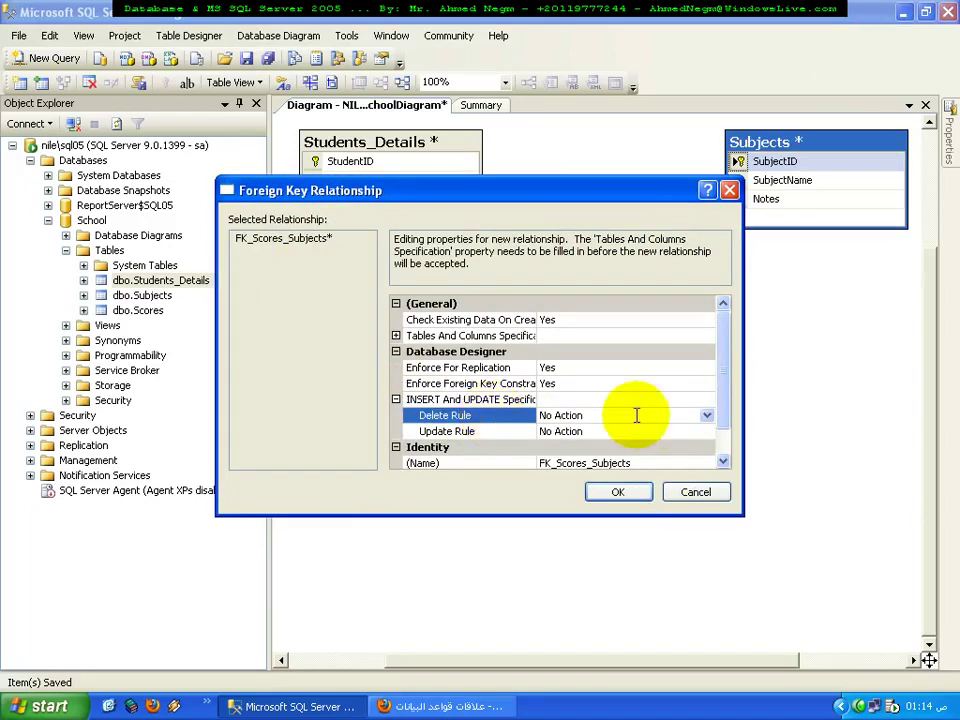
pyautogui.click(458, 431)
pyautogui.click(704, 436)
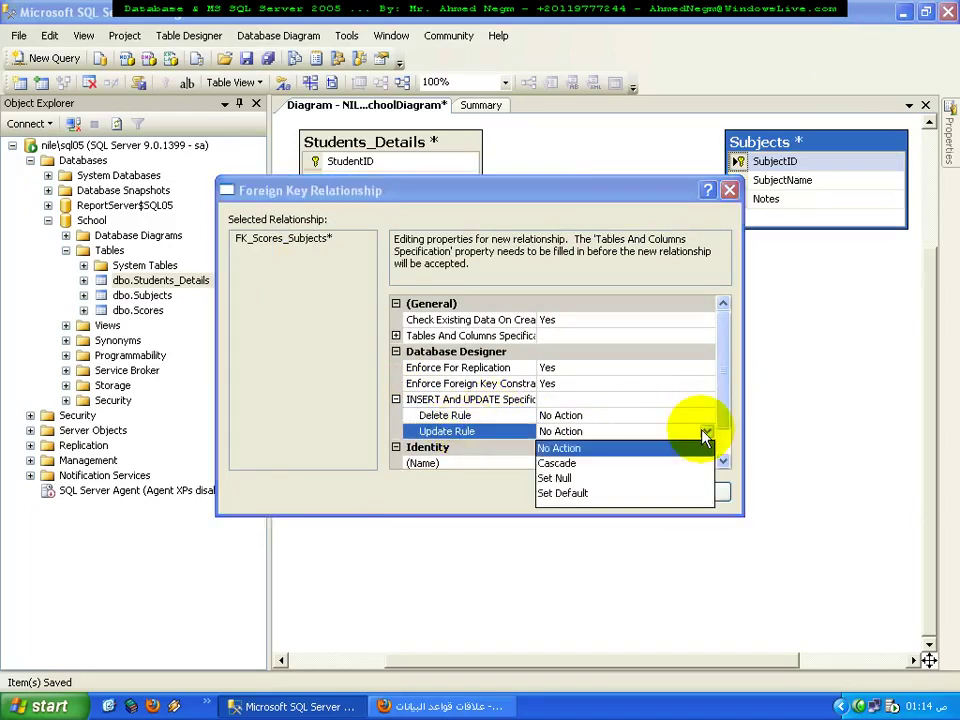
pyautogui.click(615, 463)
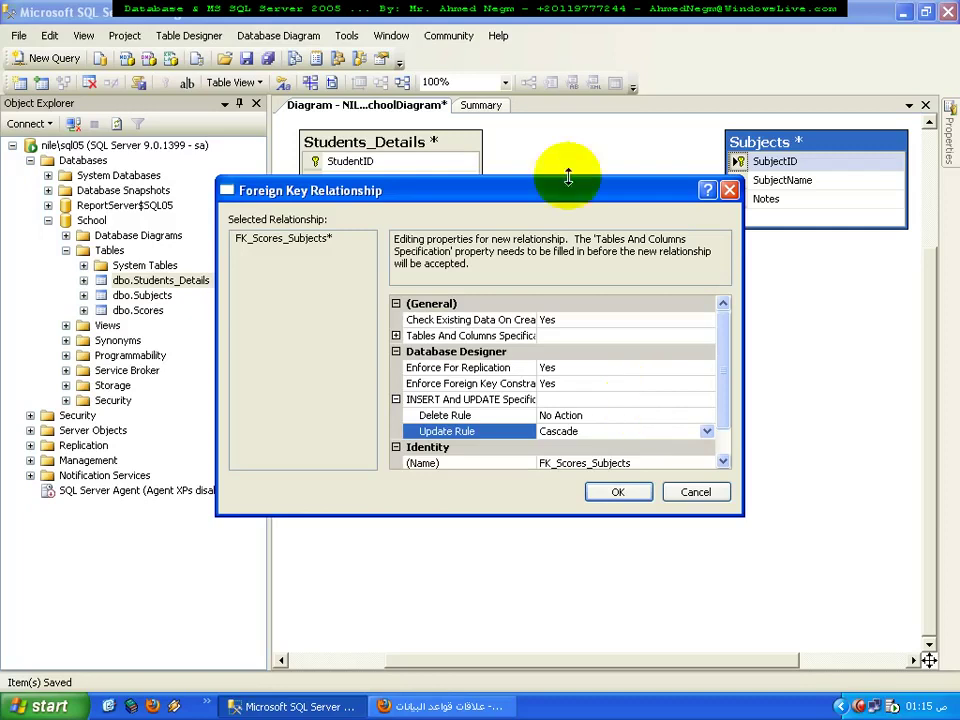
pyautogui.moveTo(568, 196); pyautogui.dragTo(251, 294)
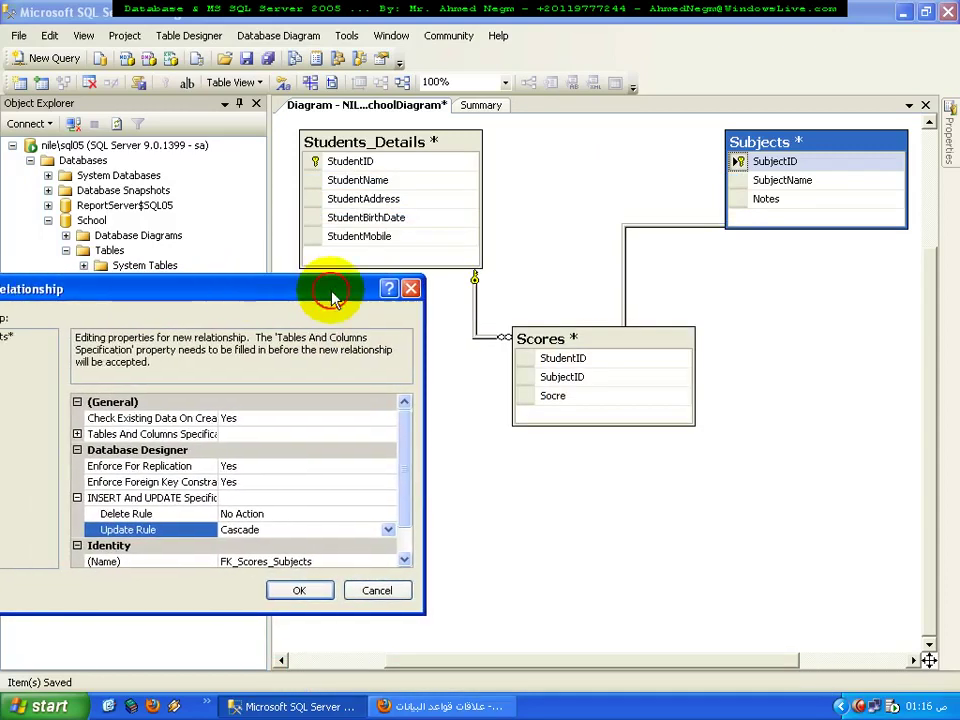
pyautogui.moveTo(326, 294); pyautogui.dragTo(62, 298)
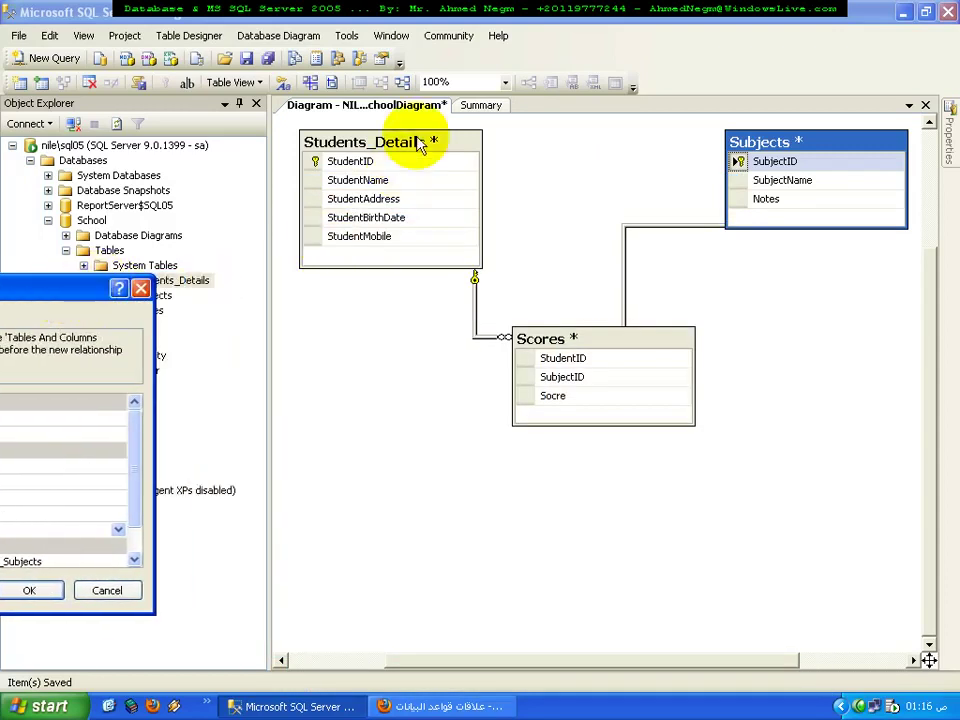
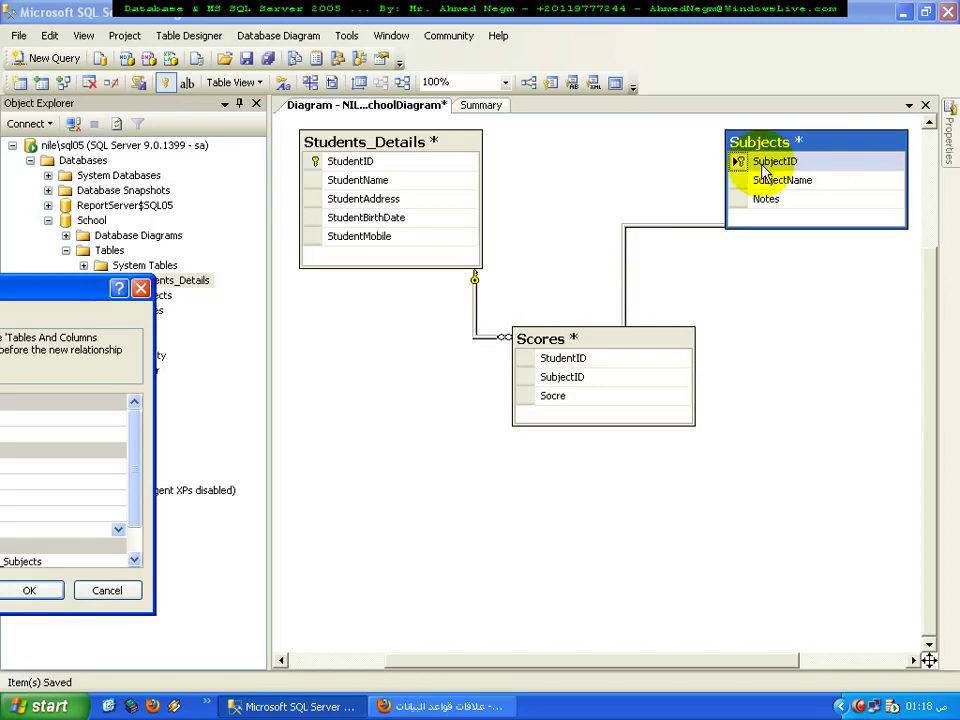
# - Move the Foreign Key Relationship dialog to mid-screen so all FK_Scores_Subjects properties are visible
pyautogui.moveTo(60, 298); pyautogui.dragTo(720, 335)
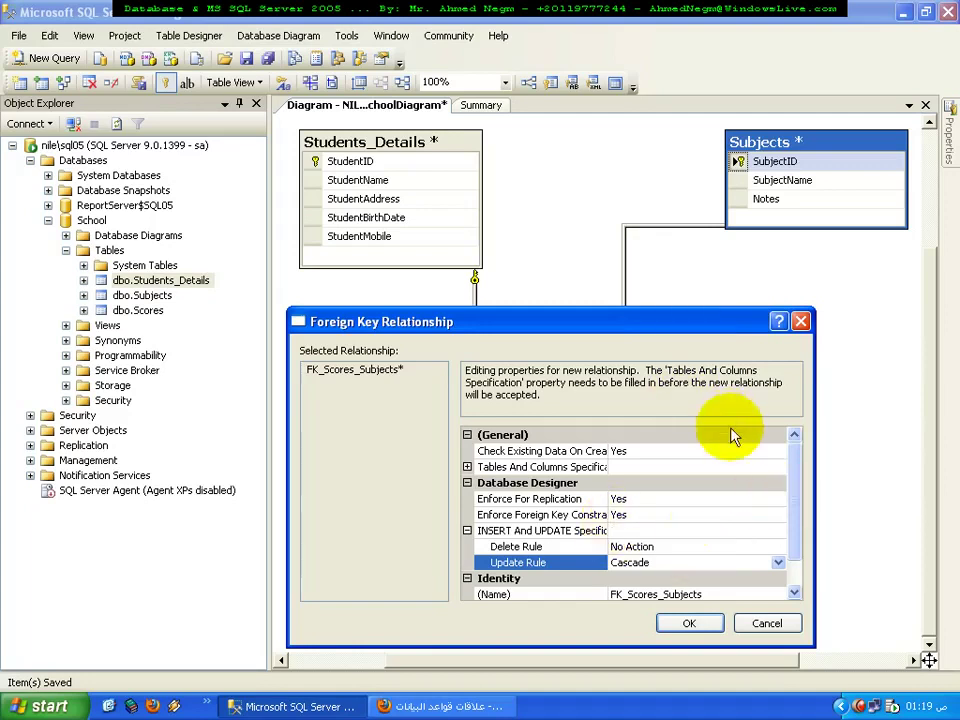
# - Keep FK_Scores_Subjects' Delete Rule at No Action and confirm the Scores-to-Subjects relationship on SubjectID
pyautogui.click(634, 546)
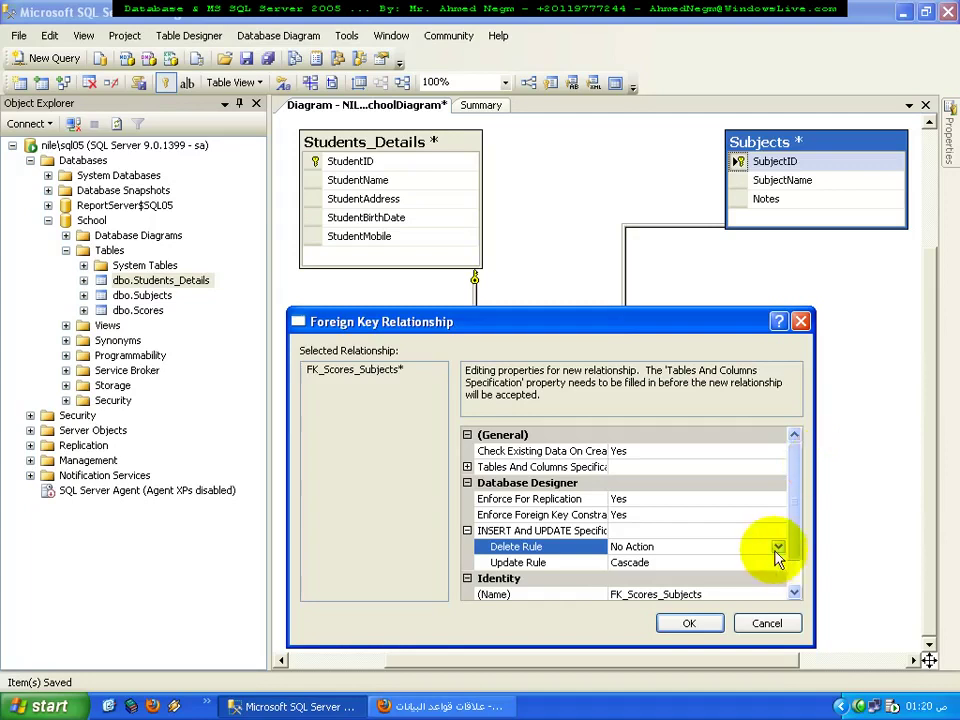
pyautogui.click(701, 625)
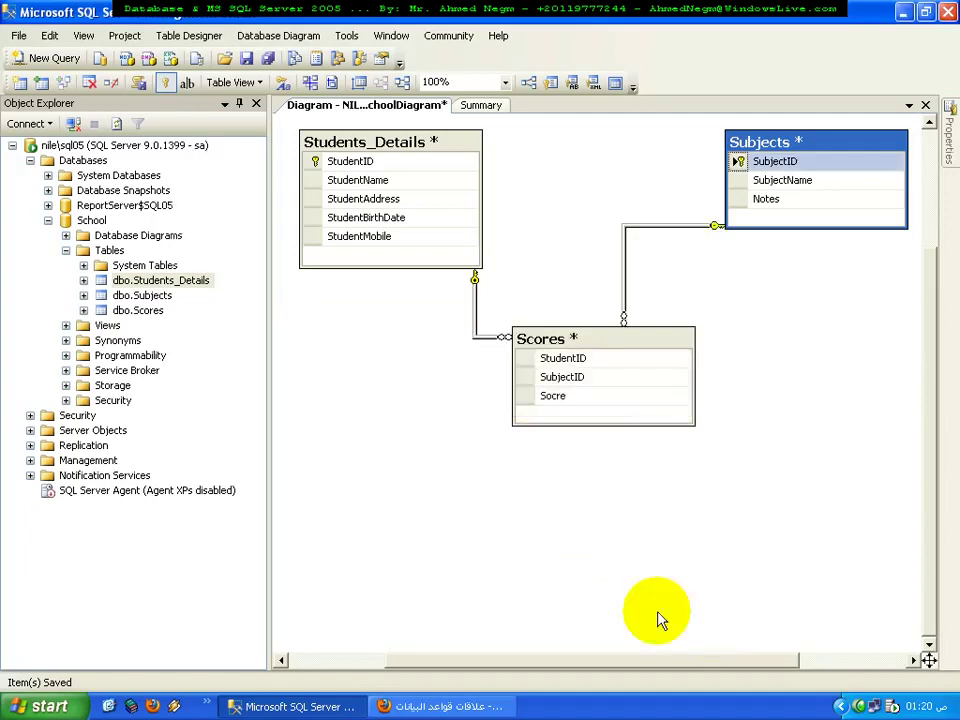
# - Save SchoolDiagram with its Subjects, Students_Details and Scores table changes, then close the diagram
pyautogui.click(248, 58)
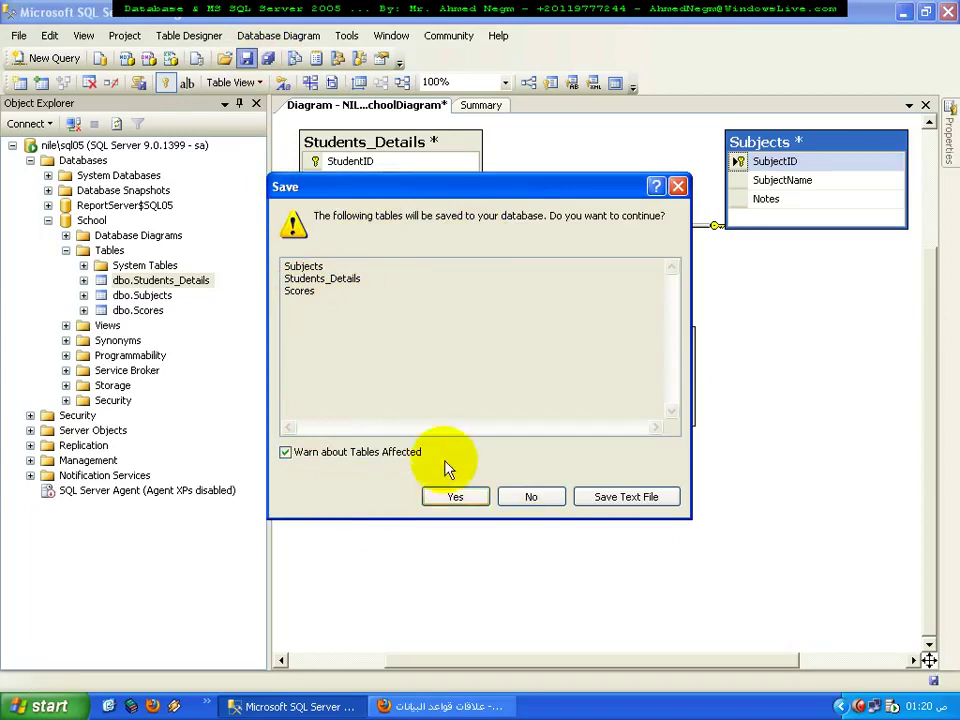
pyautogui.click(439, 496)
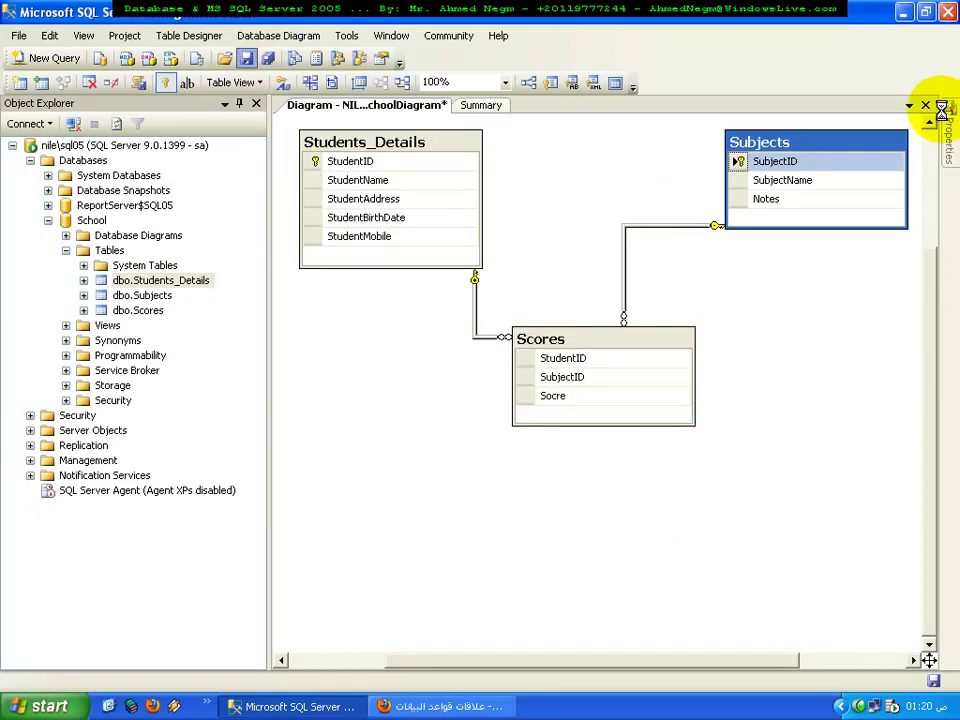
pyautogui.moveTo(946, 116)
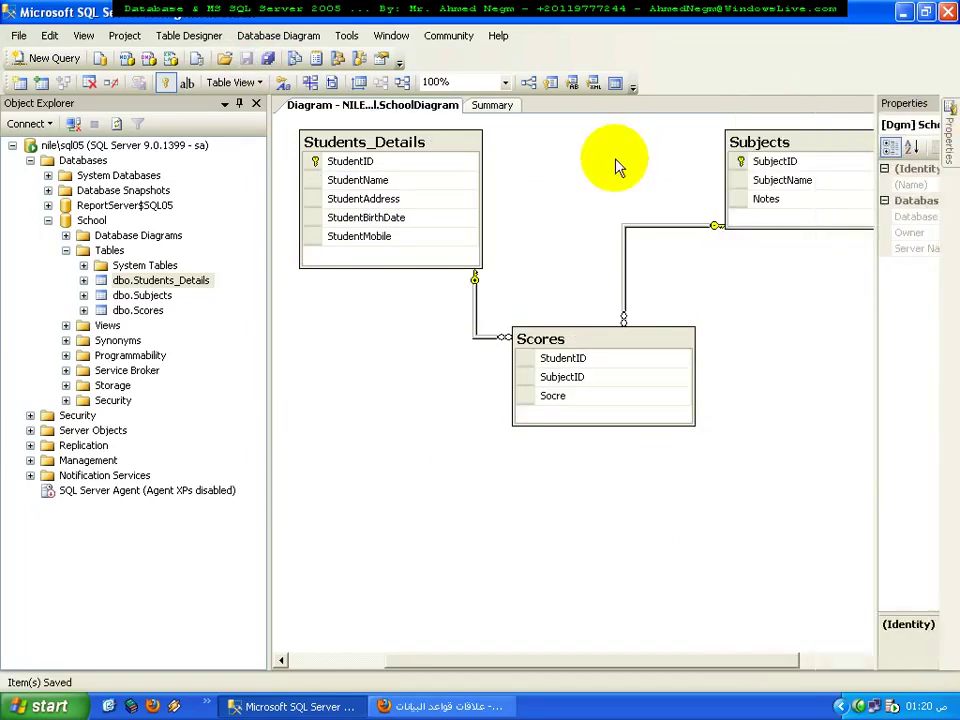
pyautogui.click(926, 106)
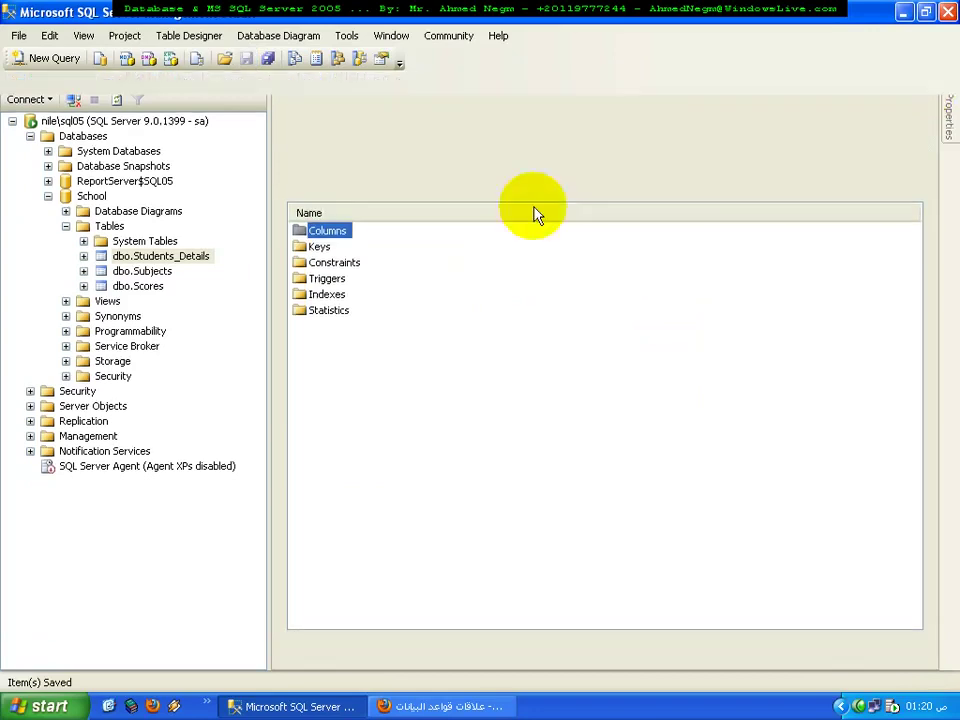
# - Open the dbo.Scores table for editing its rows
pyautogui.click(145, 287)
pyautogui.rightClick(154, 287)
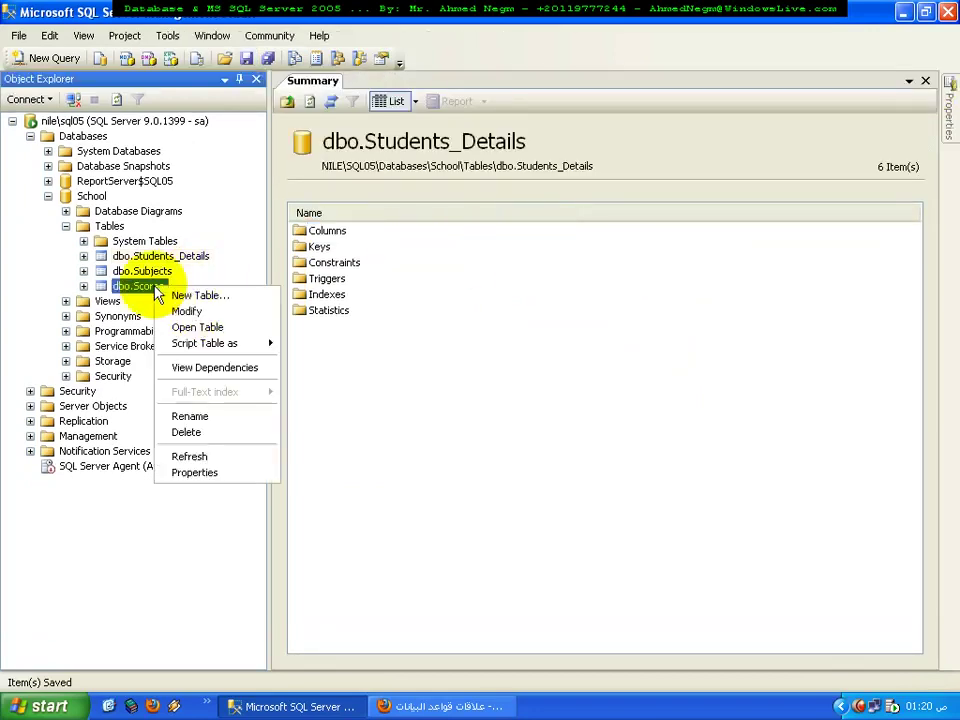
pyautogui.click(207, 315)
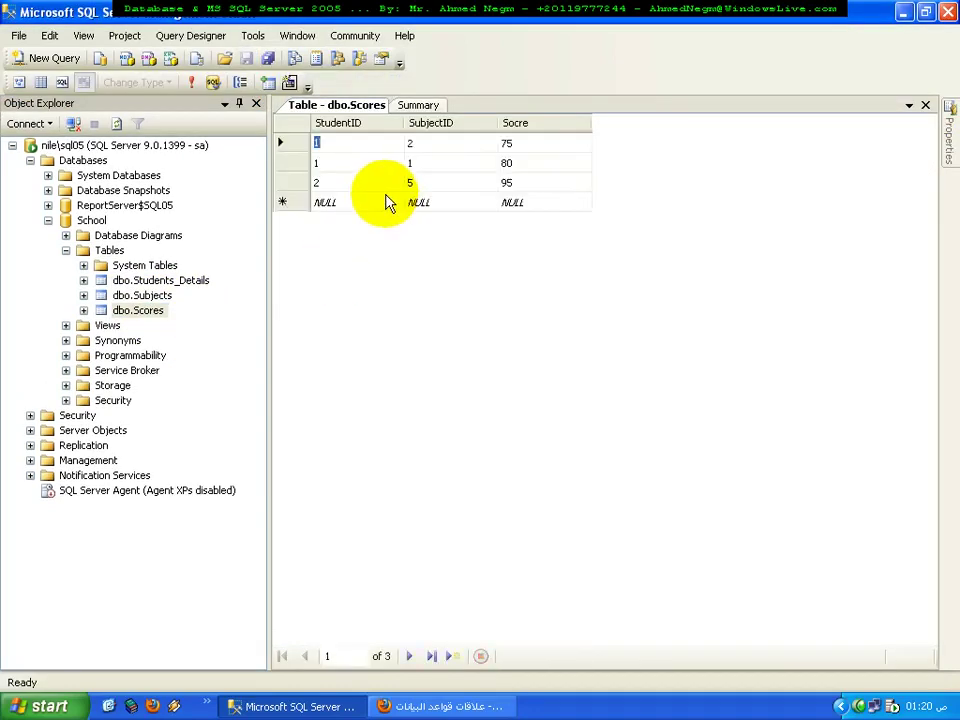
# - Add a Scores row with StudentID 1, SubjectID 7 and score 80
pyautogui.click(388, 203)
pyautogui.write('1')
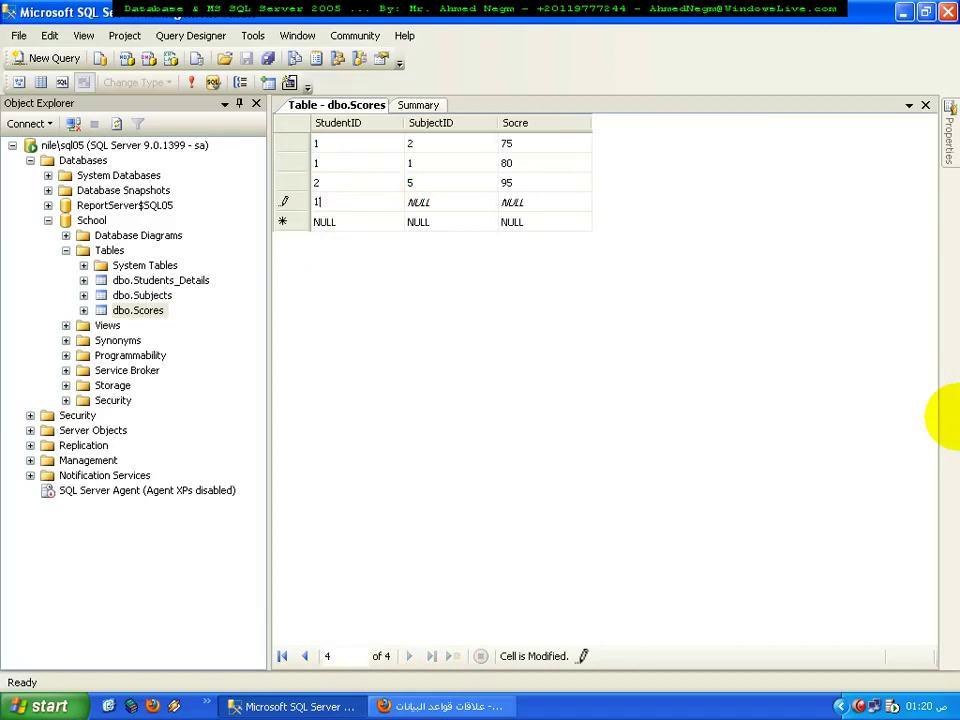
pyautogui.press('Tab')
pyautogui.write('7')
pyautogui.press('Tab')
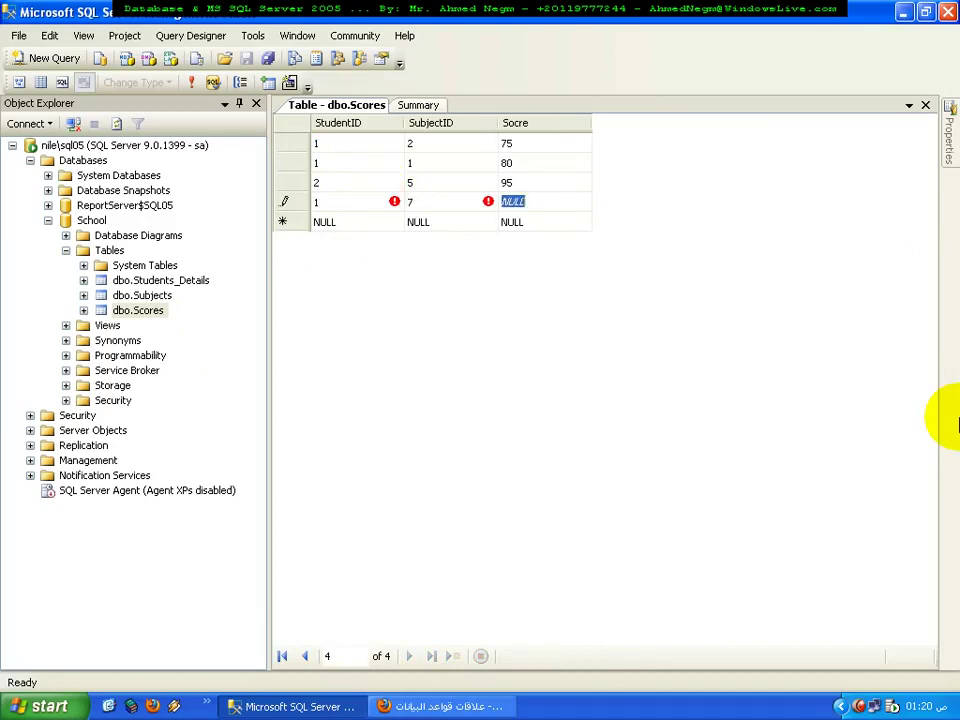
pyautogui.write('80')
pyautogui.press('Return')
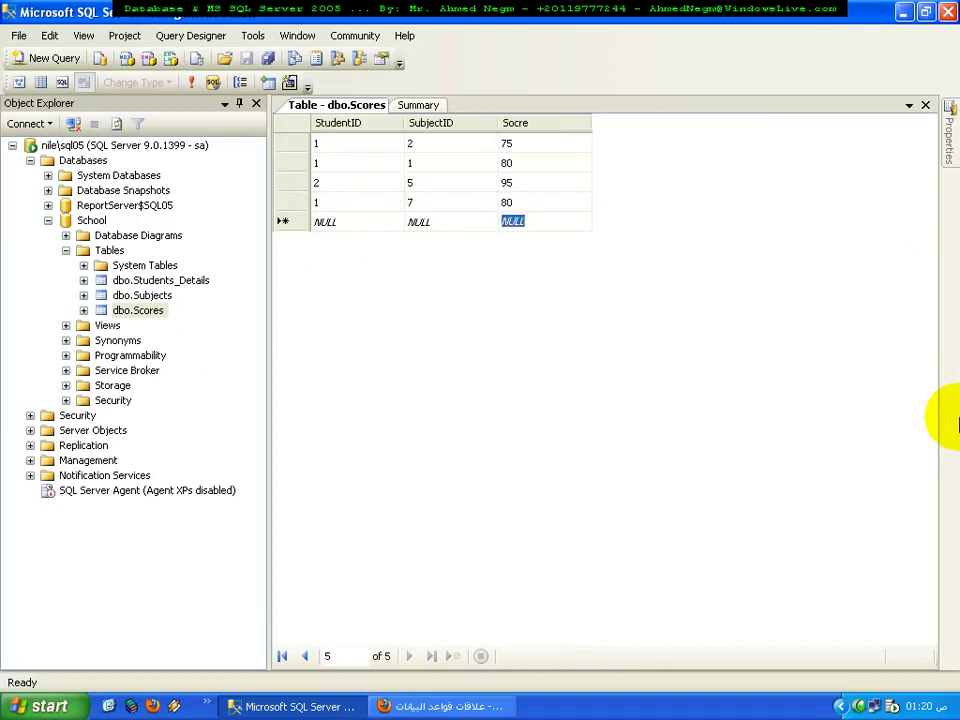
# - Try adding the row 22, 50, 60, which FK_Scores_Students_Details rejects
pyautogui.press('Home')
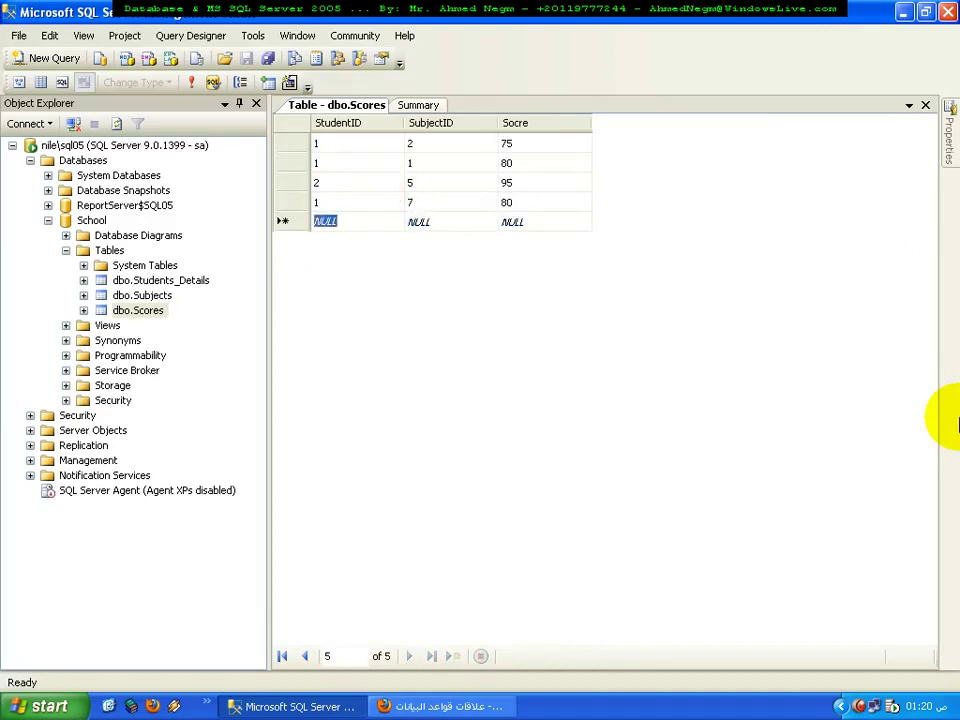
pyautogui.write('22')
pyautogui.press('Tab')
pyautogui.write('5')
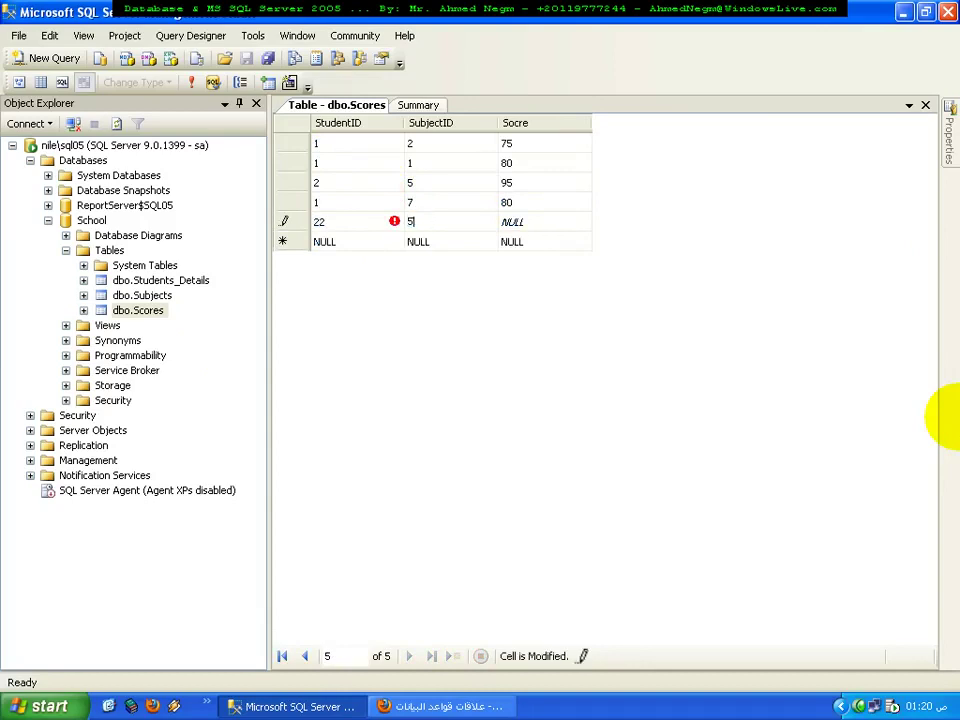
pyautogui.write('0')
pyautogui.press('Tab')
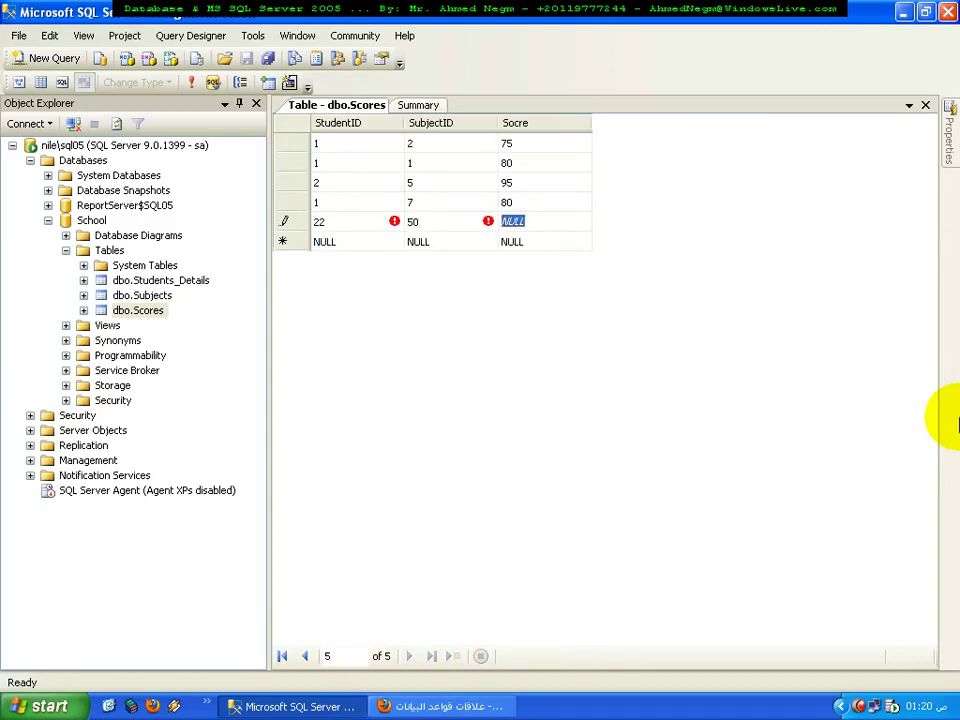
pyautogui.write('60')
pyautogui.press('Tab')
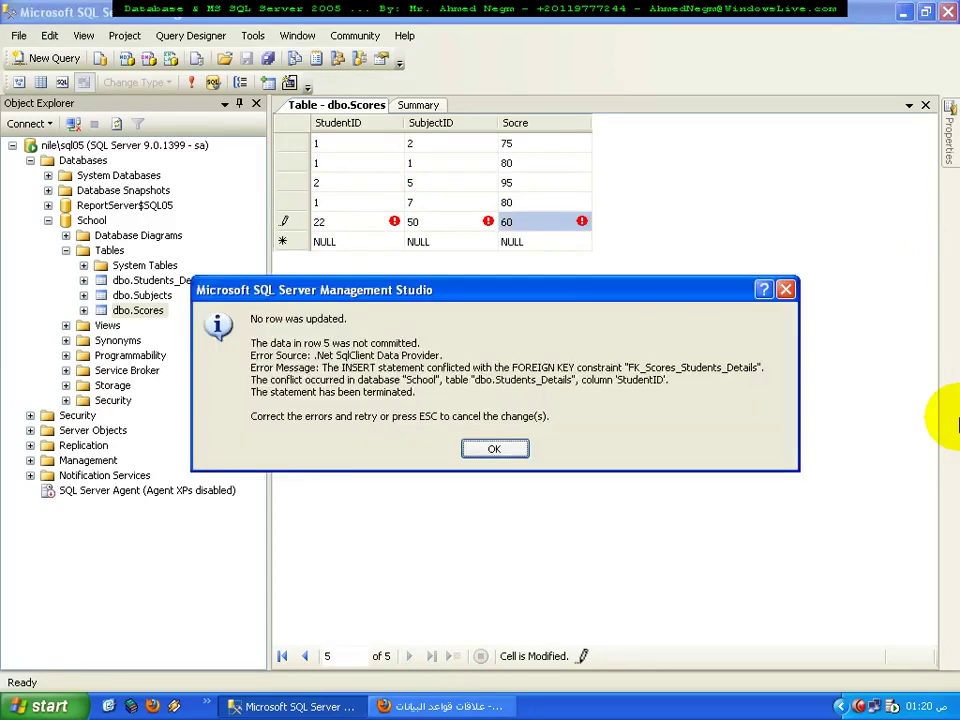